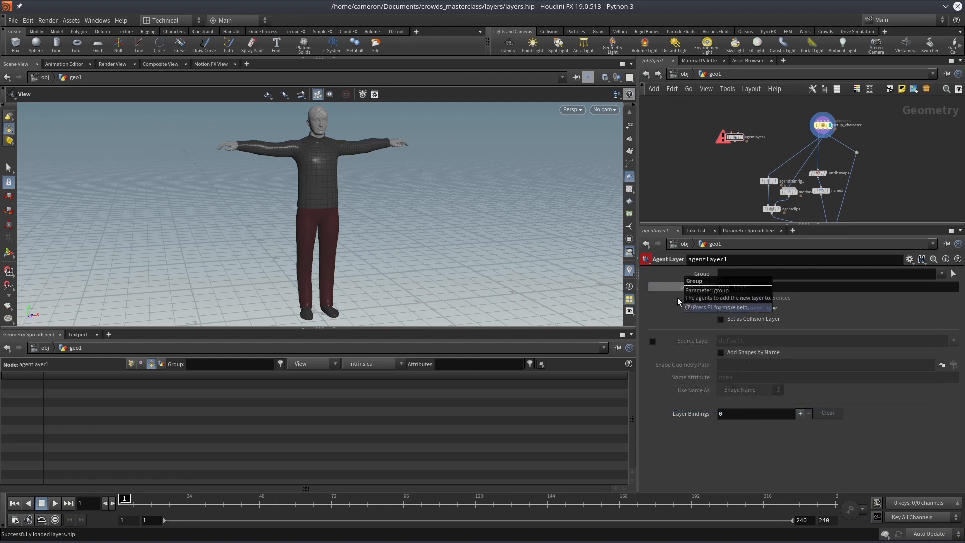
{"action": "left_click", "coordinate": [798, 413]}
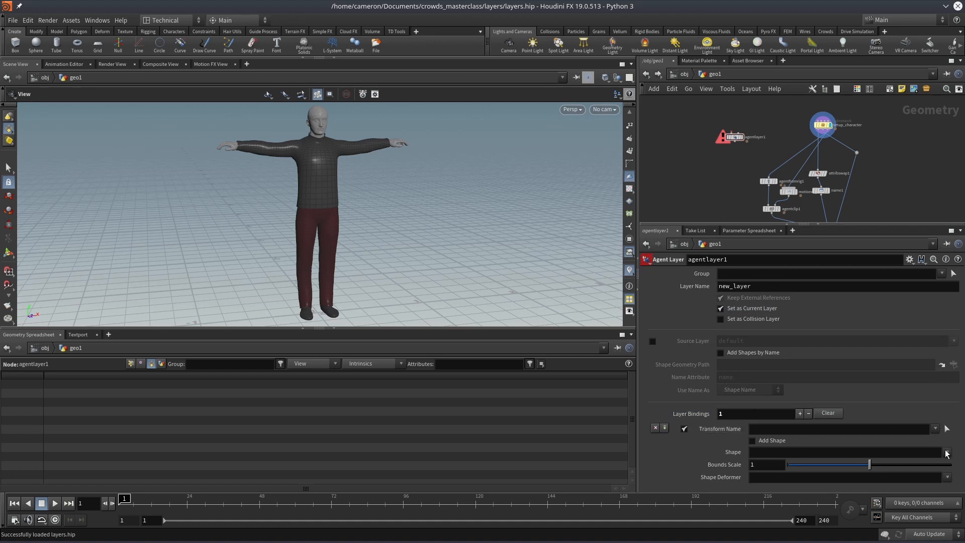
{"action": "left_click", "coordinate": [772, 440]}
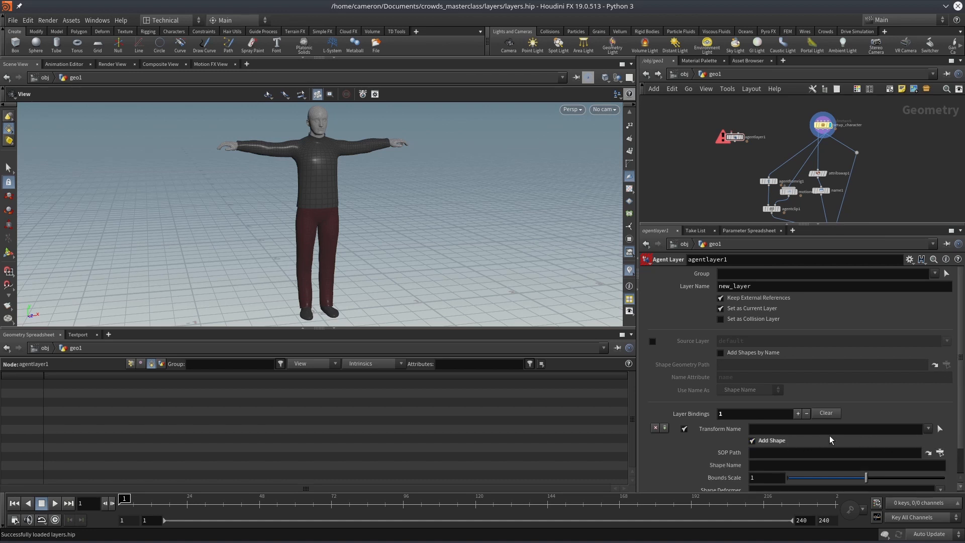
{"action": "scroll", "coordinate": [824, 420], "scroll_direction": "down", "scroll_amount": 1}
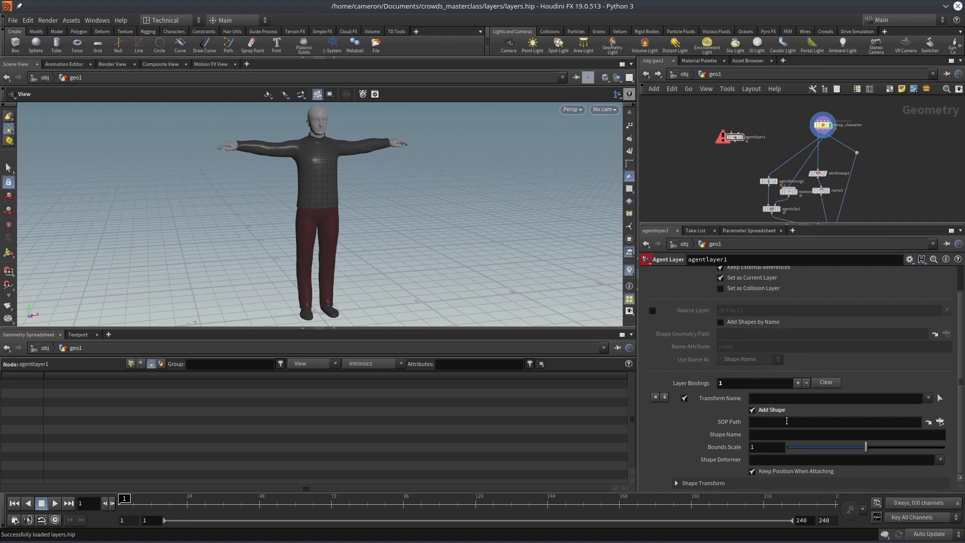
{"action": "left_click", "coordinate": [825, 383]}
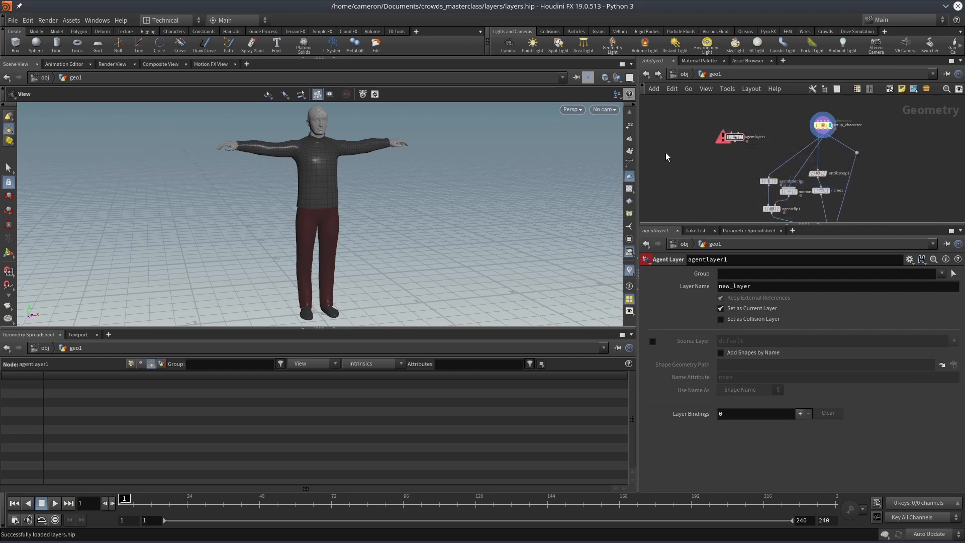
- Create a new Agent Layer node fed by agentclip1 in the geo1 network and display its output
{"action": "middle_click_drag", "start_coordinate": [731, 194], "coordinate": [722, 164]}
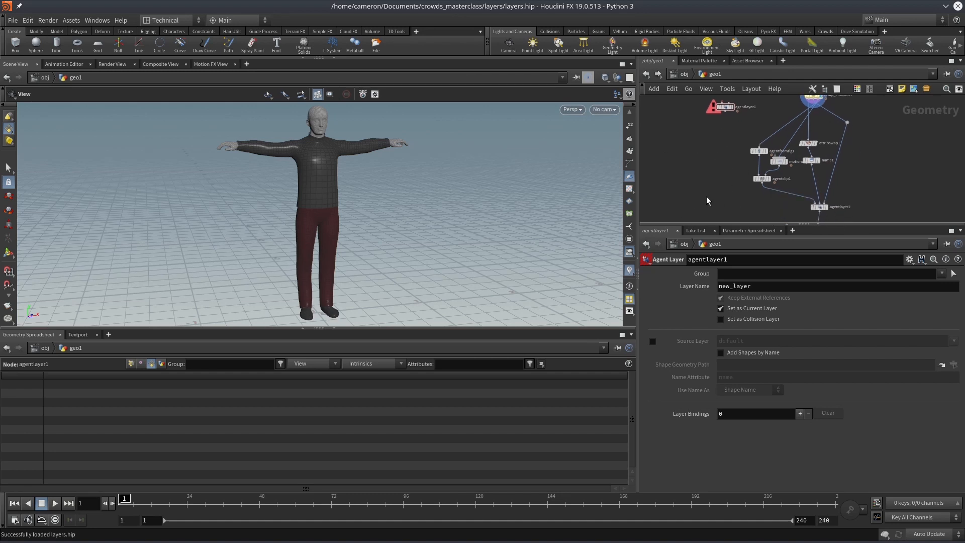
{"action": "key", "text": "Tab"}
{"action": "type", "text": "age"}
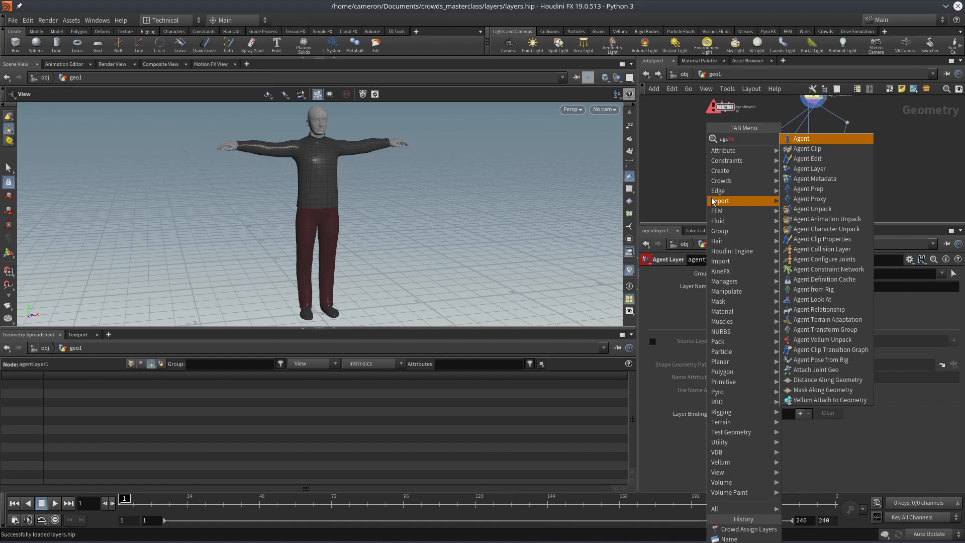
{"action": "left_click", "coordinate": [821, 169]}
{"action": "left_click", "coordinate": [734, 201]}
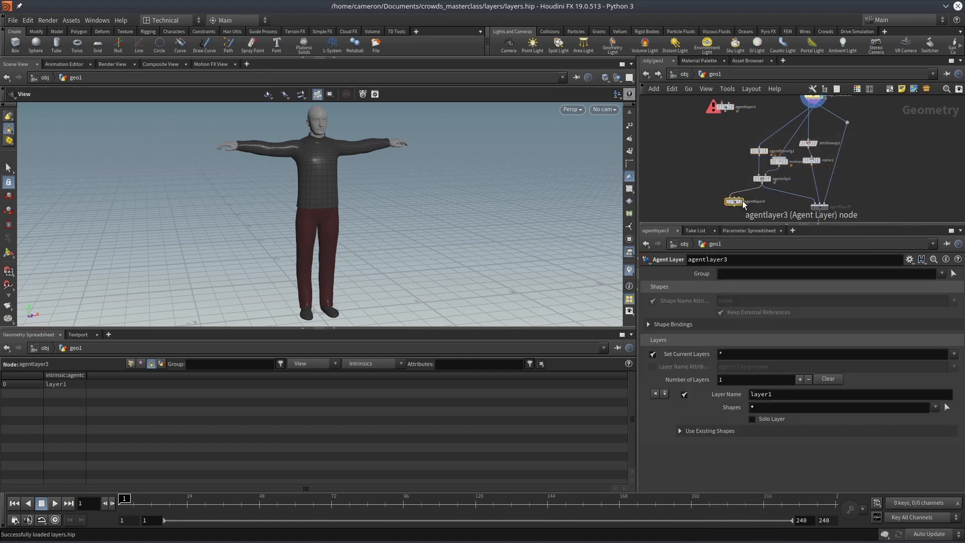
{"action": "left_click", "coordinate": [742, 201]}
{"action": "middle_click_drag", "start_coordinate": [724, 179], "coordinate": [713, 170]}
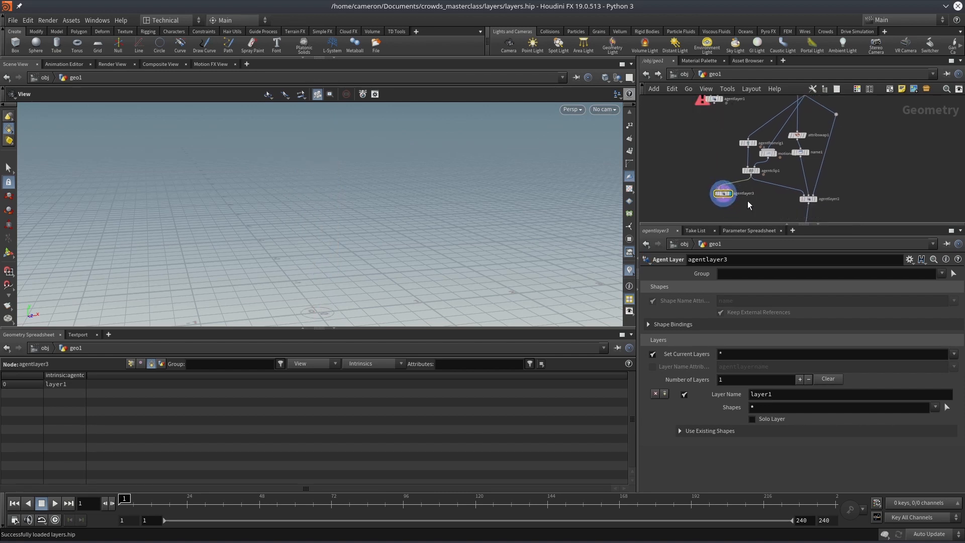
- Connect the setup_character subnetwork to the new Agent Layer's shape geometry input
{"action": "scroll", "coordinate": [743, 197], "scroll_direction": "up", "scroll_amount": 2}
{"action": "left_click_drag", "start_coordinate": [717, 199], "coordinate": [736, 155]}
{"action": "middle_click_drag", "start_coordinate": [737, 154], "coordinate": [720, 196]}
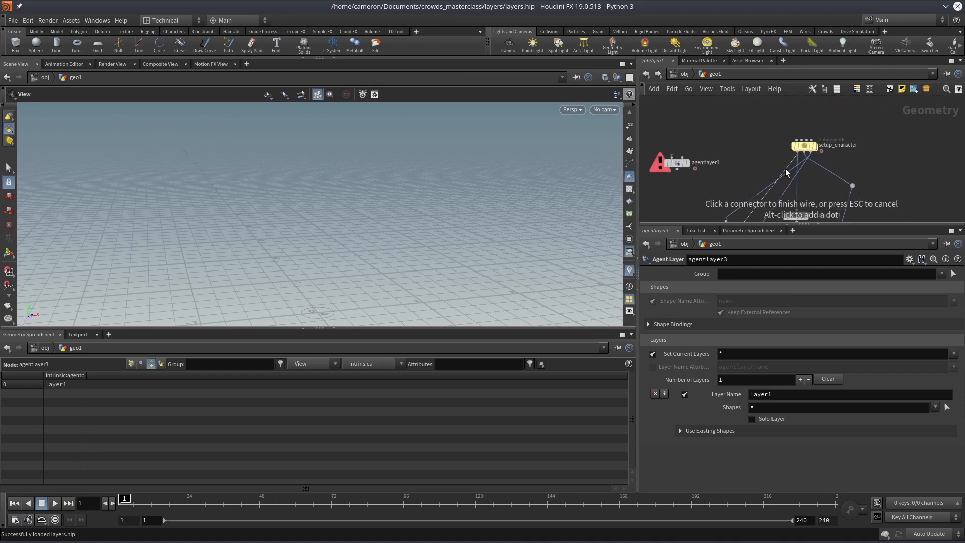
{"action": "left_click", "coordinate": [789, 168]}
- Display setup_character, go inside the subnetwork and examine the clothing variant at the color3 node
{"action": "left_click", "coordinate": [813, 146]}
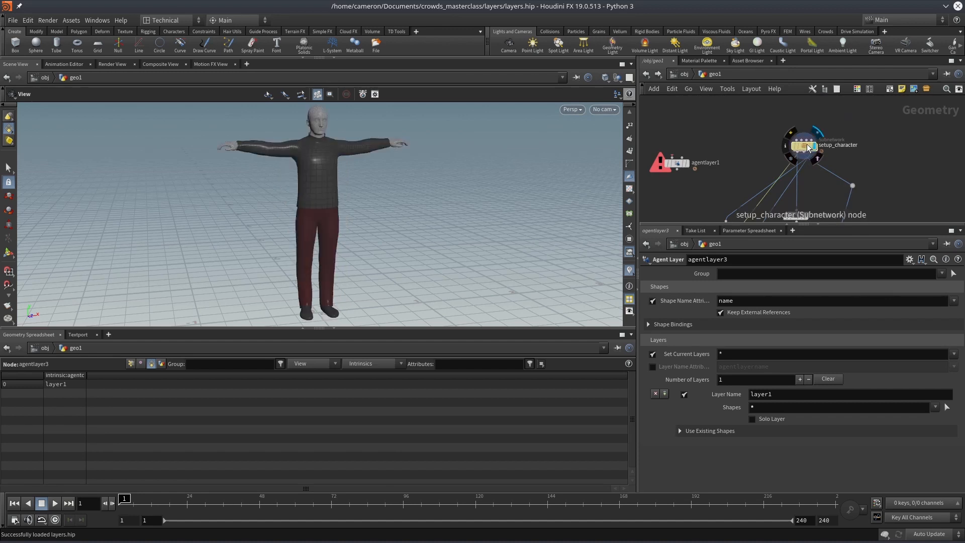
{"action": "left_click", "coordinate": [806, 147]}
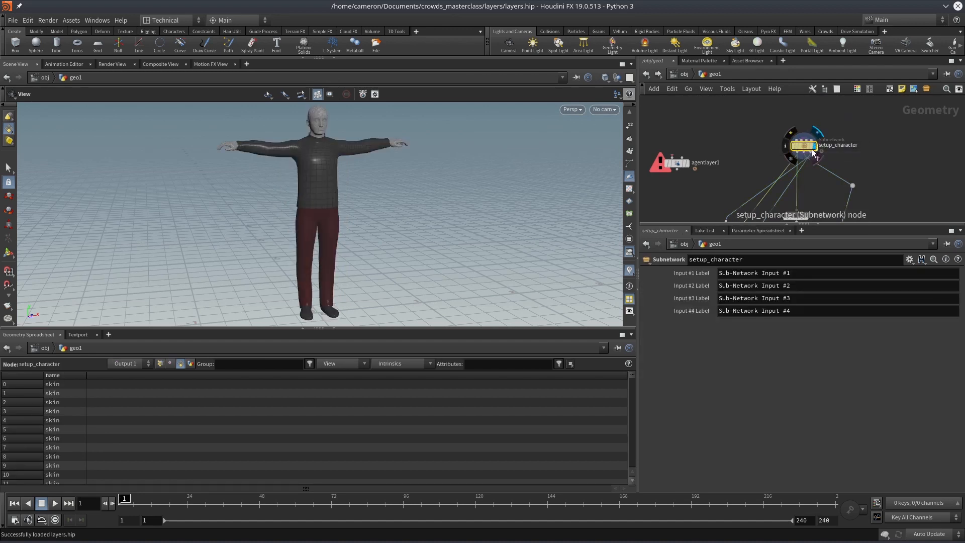
{"action": "double_click", "coordinate": [800, 146]}
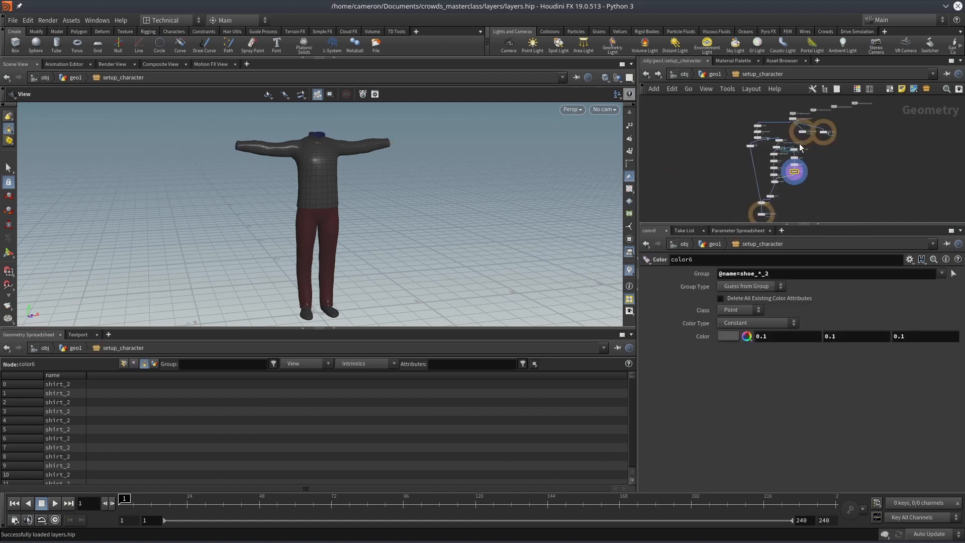
{"action": "scroll", "coordinate": [794, 198], "scroll_direction": "up", "scroll_amount": 4}
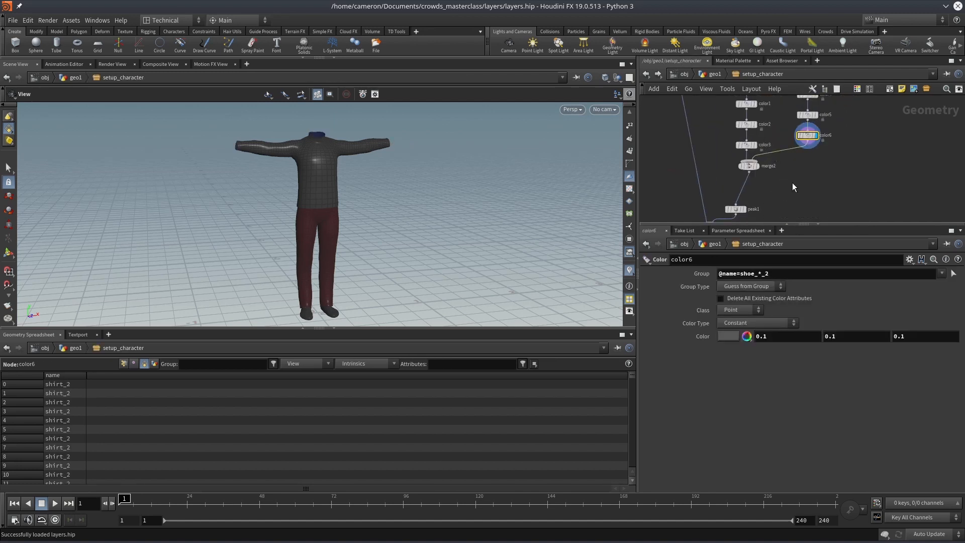
{"action": "left_click", "coordinate": [755, 146]}
{"action": "middle_click_drag", "start_coordinate": [779, 177], "coordinate": [779, 138]}
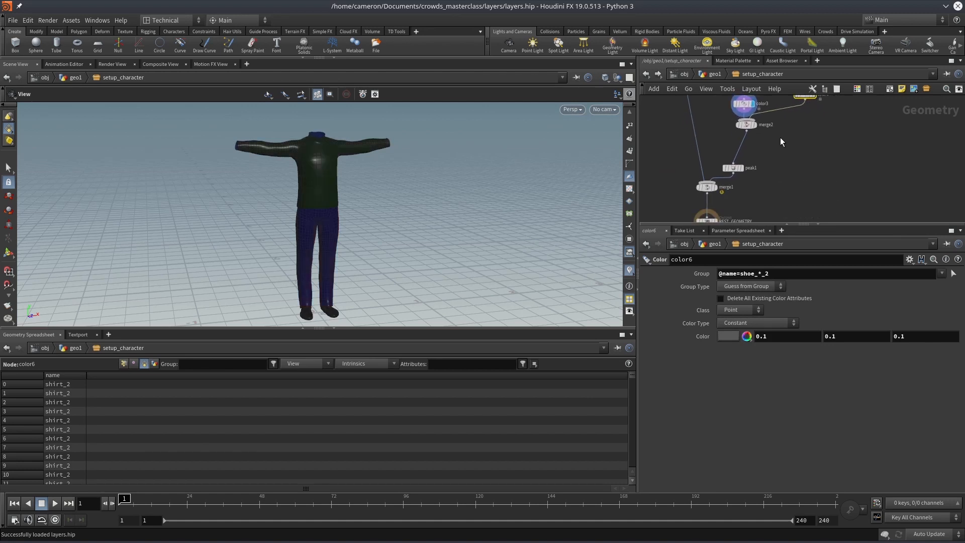
- Return to geo1 and examine the character's pieces listed by their name attribute in the viewport
{"action": "left_click", "coordinate": [714, 77]}
{"action": "left_click", "coordinate": [629, 239]}
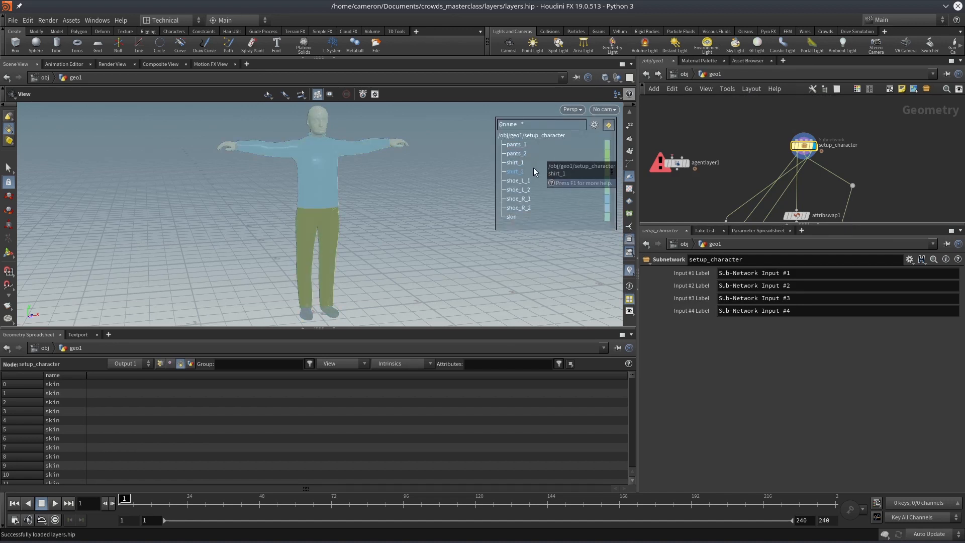
{"action": "left_click", "coordinate": [628, 241]}
- Display the agentlayer3 node again, open its parameters and review the shapes available for its layer
{"action": "middle_click_drag", "start_coordinate": [689, 203], "coordinate": [698, 104]}
{"action": "middle_click_drag", "start_coordinate": [741, 190], "coordinate": [776, 179]}
{"action": "left_click", "coordinate": [737, 189]}
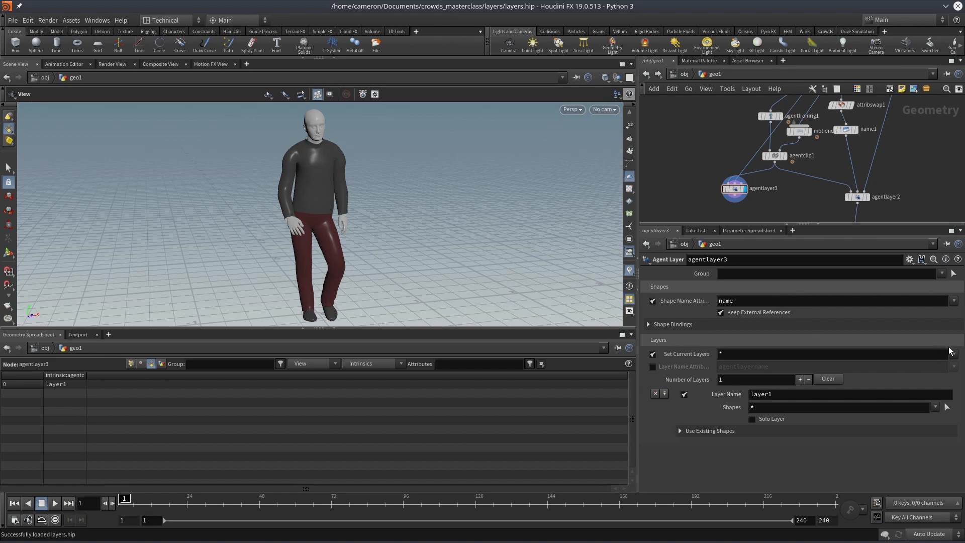
{"action": "left_click", "coordinate": [934, 407]}
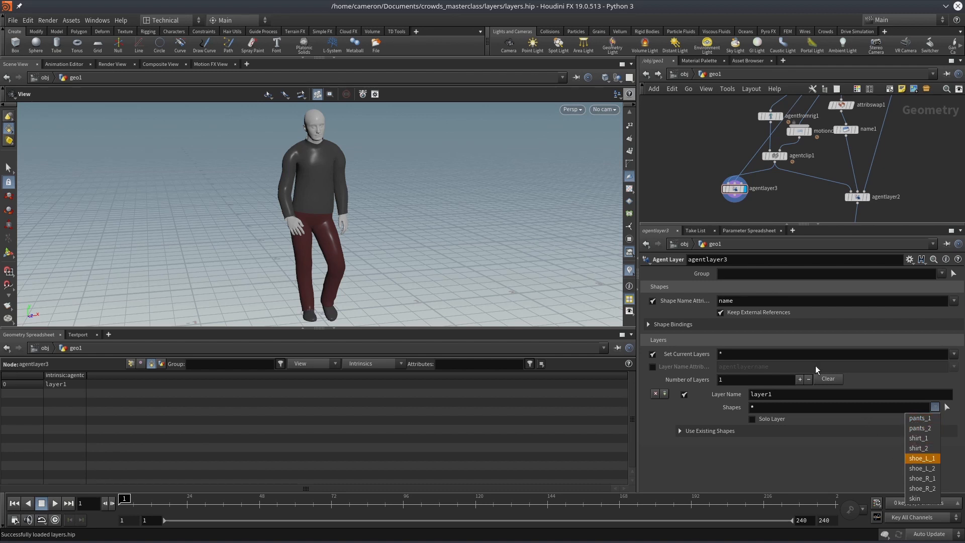
{"action": "left_click", "coordinate": [660, 143]}
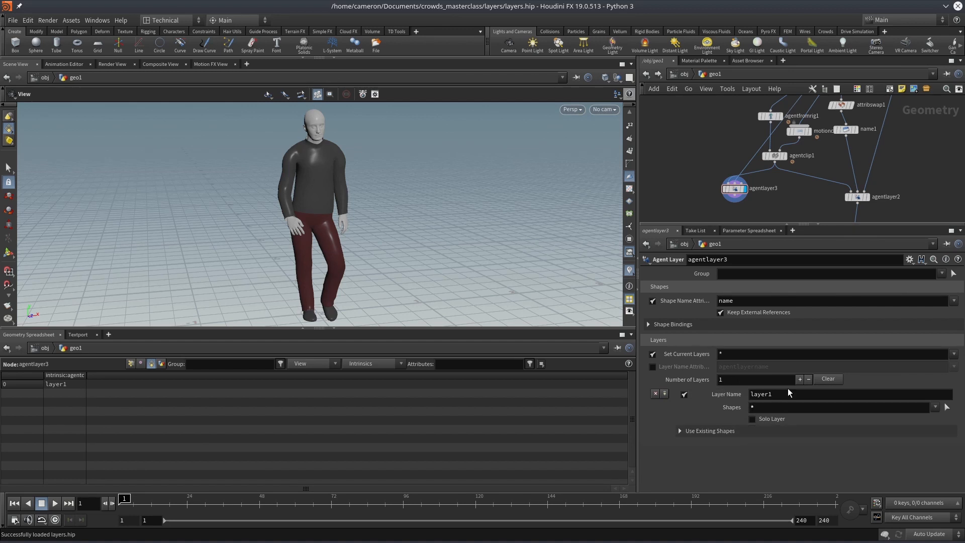
- Switch agentlayer3's Set Current Layers option off and back on, and examine the available current layers and shapes
{"action": "left_click", "coordinate": [760, 394]}
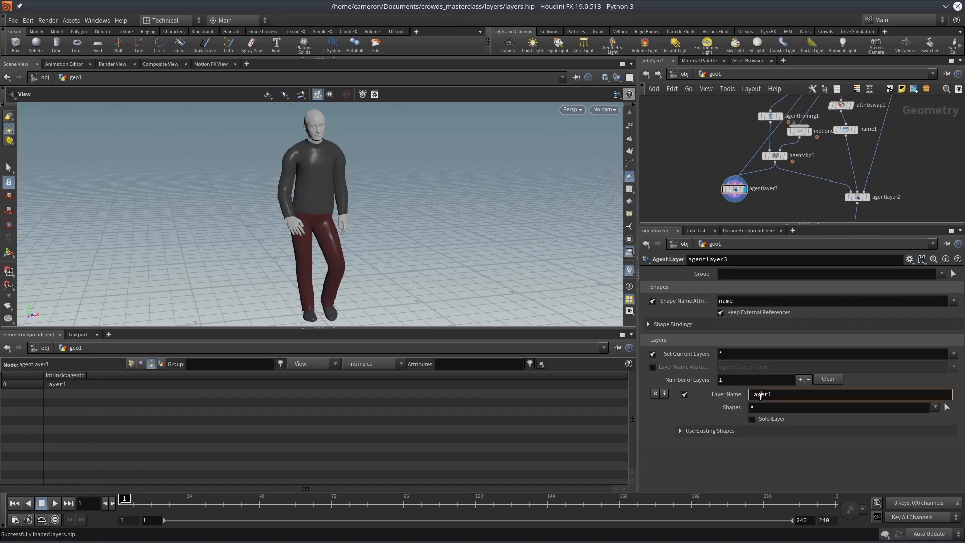
{"action": "left_click", "coordinate": [752, 451]}
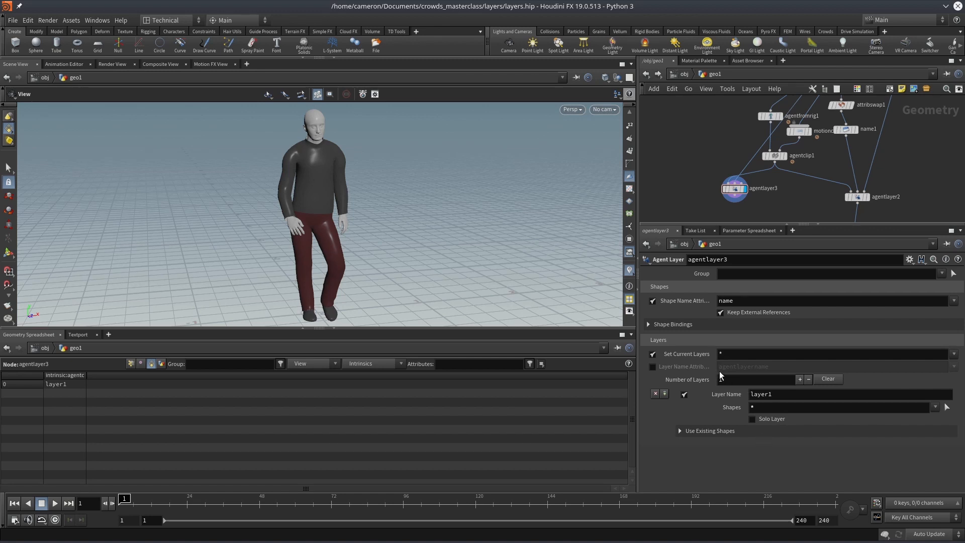
{"action": "left_click", "coordinate": [653, 354]}
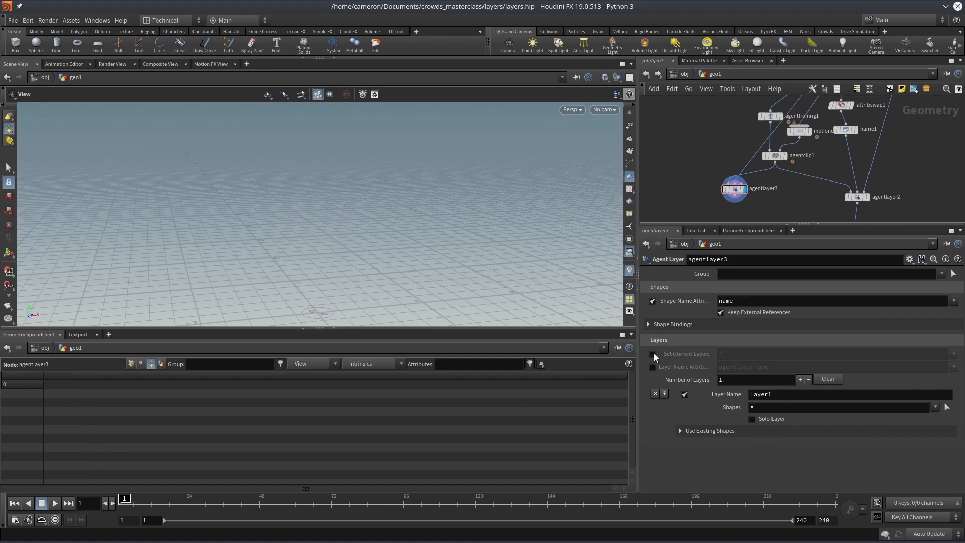
{"action": "left_click", "coordinate": [653, 354]}
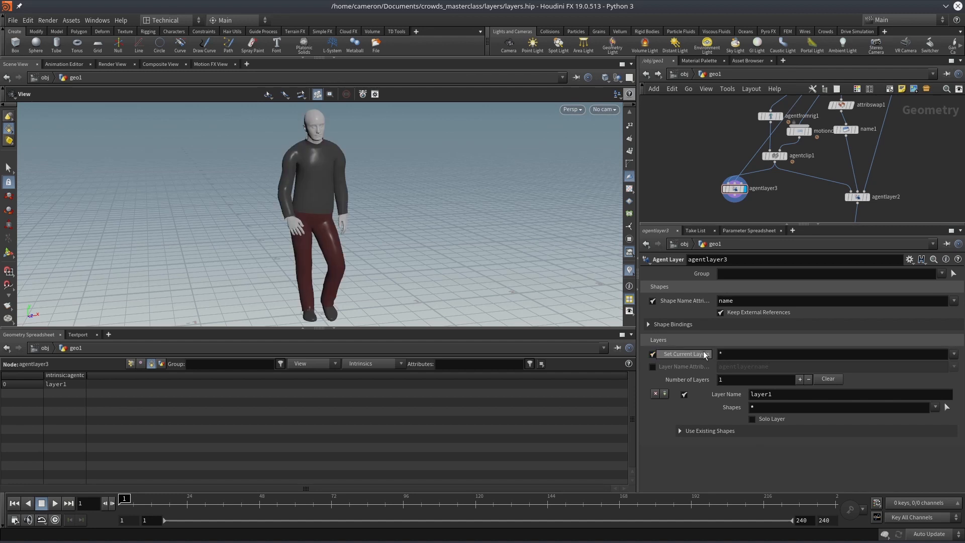
{"action": "left_click", "coordinate": [954, 355]}
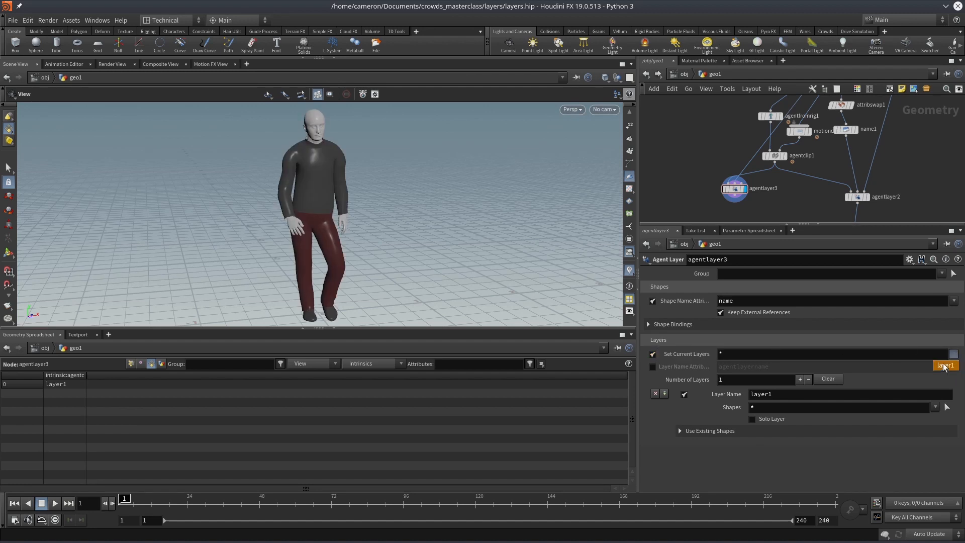
{"action": "left_click", "coordinate": [813, 197]}
{"action": "double_click", "coordinate": [763, 396]}
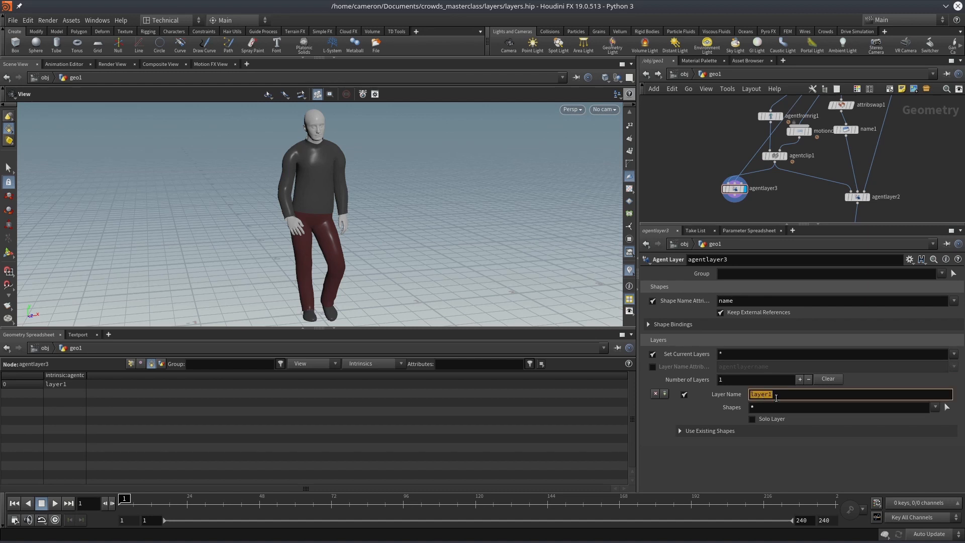
{"action": "left_click", "coordinate": [719, 135]}
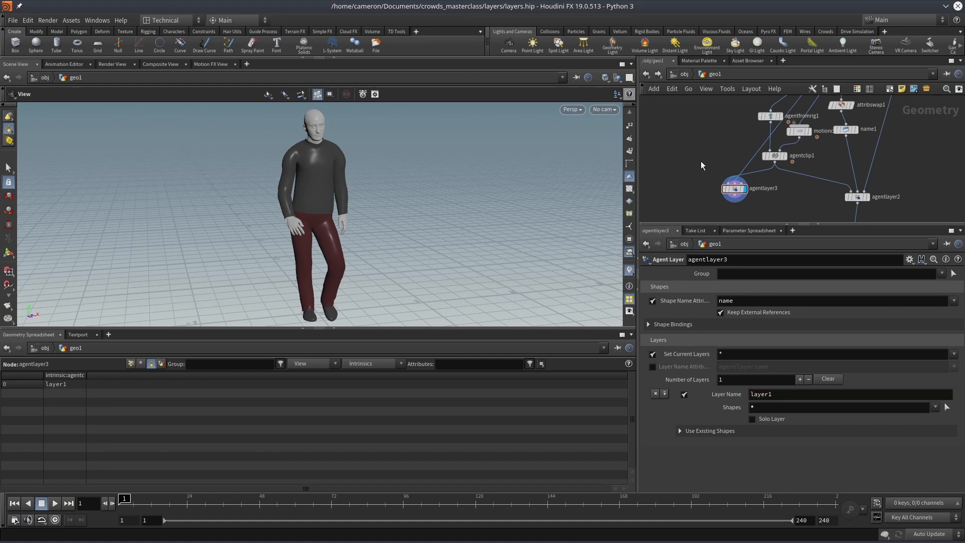
{"action": "left_click", "coordinate": [933, 406]}
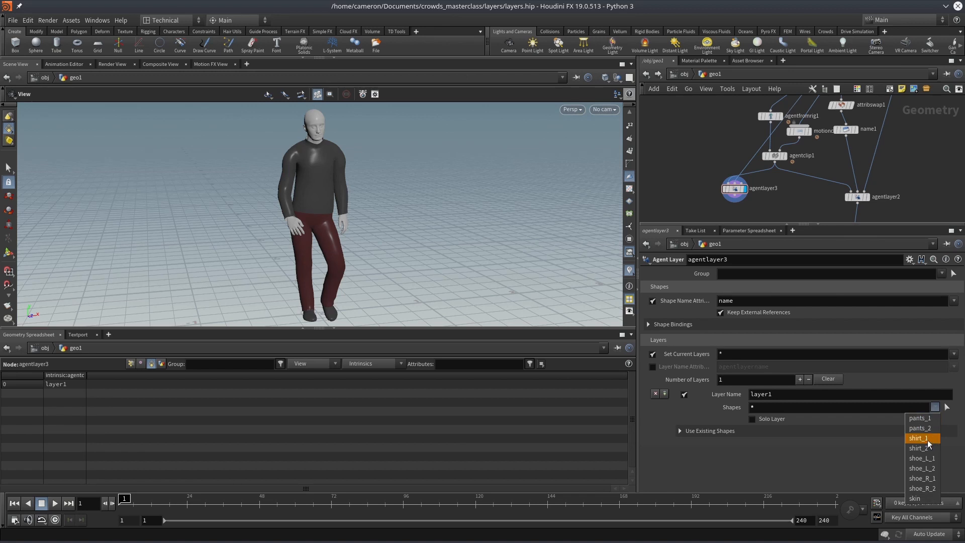
{"action": "left_click", "coordinate": [858, 445]}
- Rename agentlayer3's layer as shoes_1 and replace its shapes with shoe_L_1 and shoe_R_1
{"action": "left_click", "coordinate": [795, 397]}
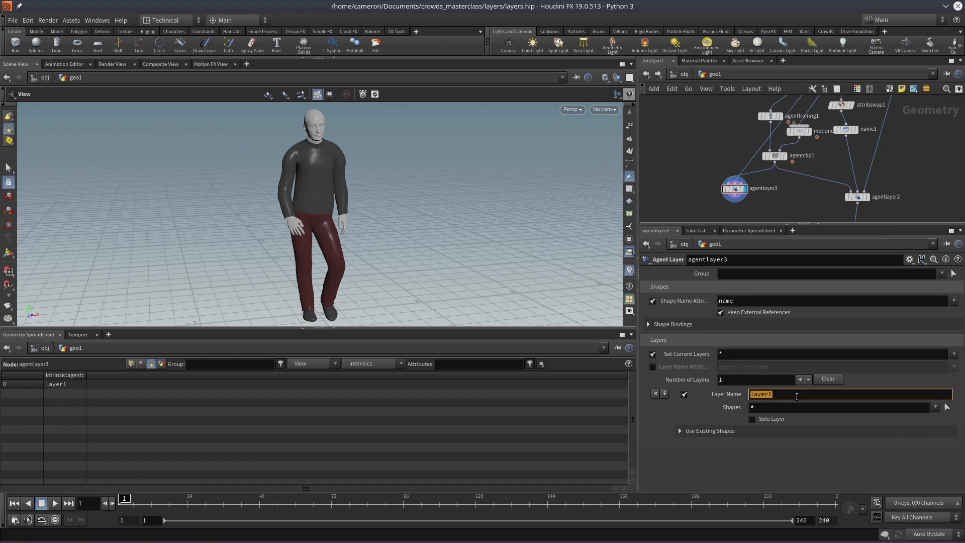
{"action": "type", "text": "shoes_1"}
{"action": "key", "text": "Tab"}
{"action": "key", "text": "BackSpace"}
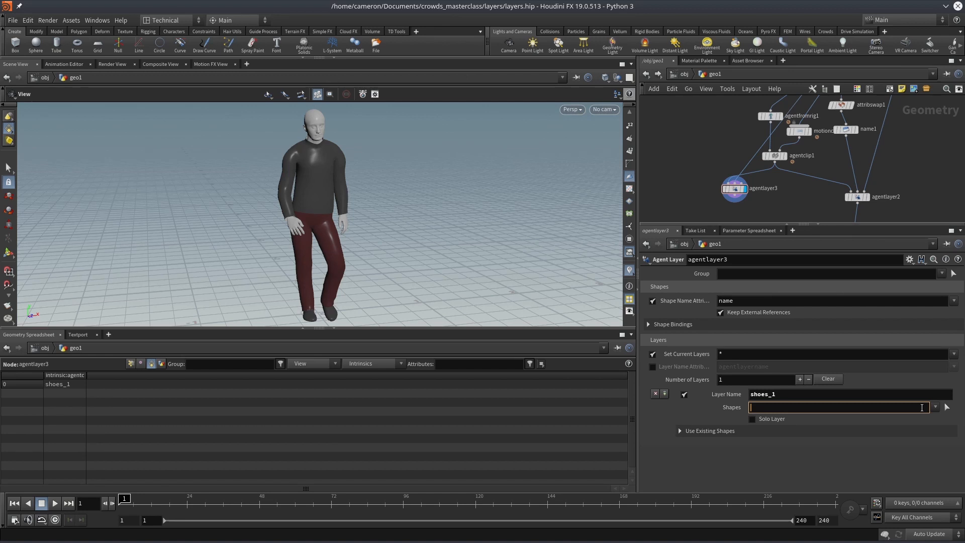
{"action": "left_click", "coordinate": [935, 407]}
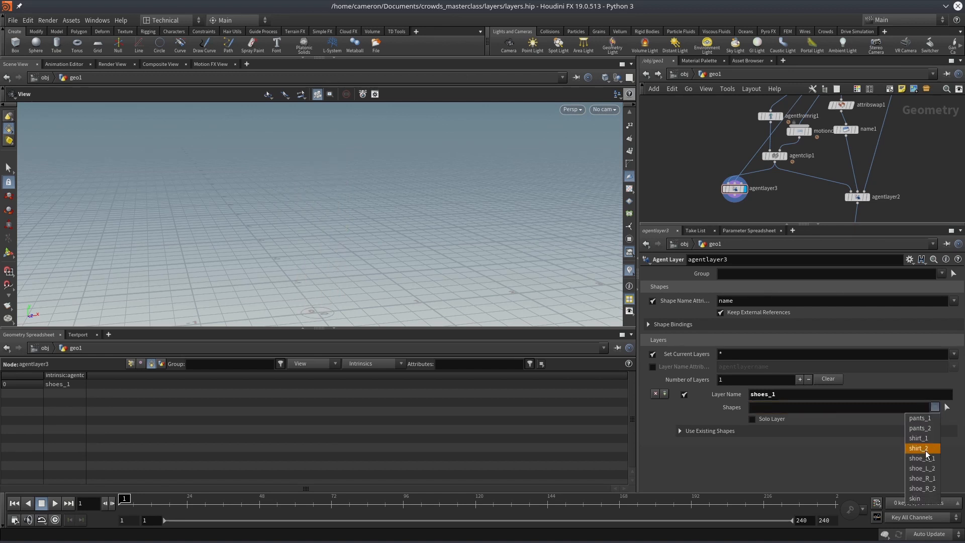
{"action": "left_click", "coordinate": [922, 458]}
{"action": "left_click", "coordinate": [935, 407]}
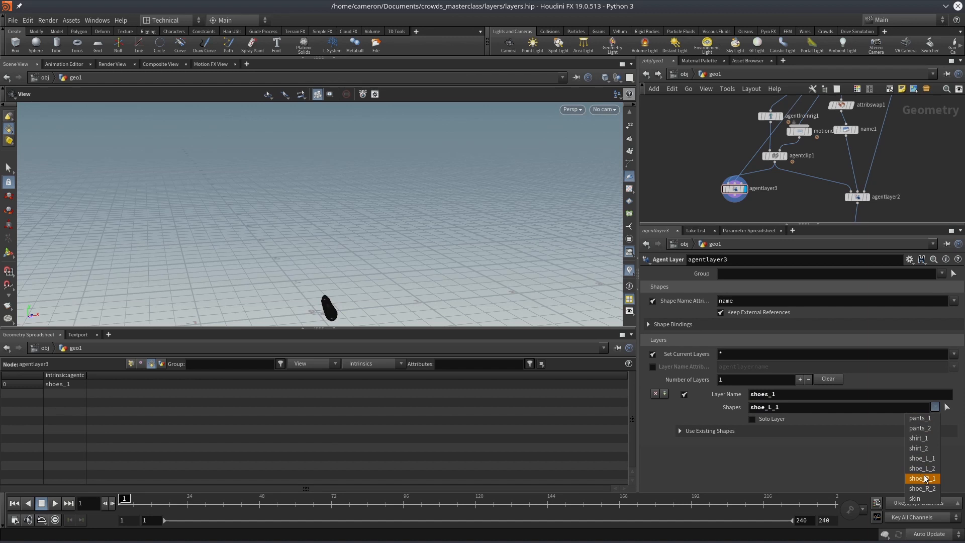
{"action": "left_click", "coordinate": [925, 478]}
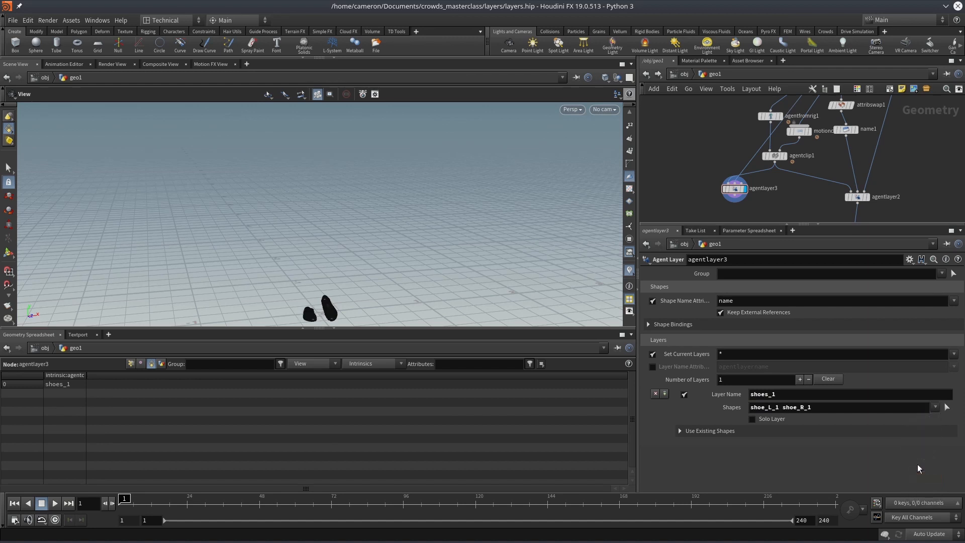
- Check the shapes chosen for the shoes_1 layer in the selection dialog and accept them as they are
{"action": "left_click", "coordinate": [934, 407]}
{"action": "left_click", "coordinate": [935, 409]}
{"action": "left_click", "coordinate": [947, 407]}
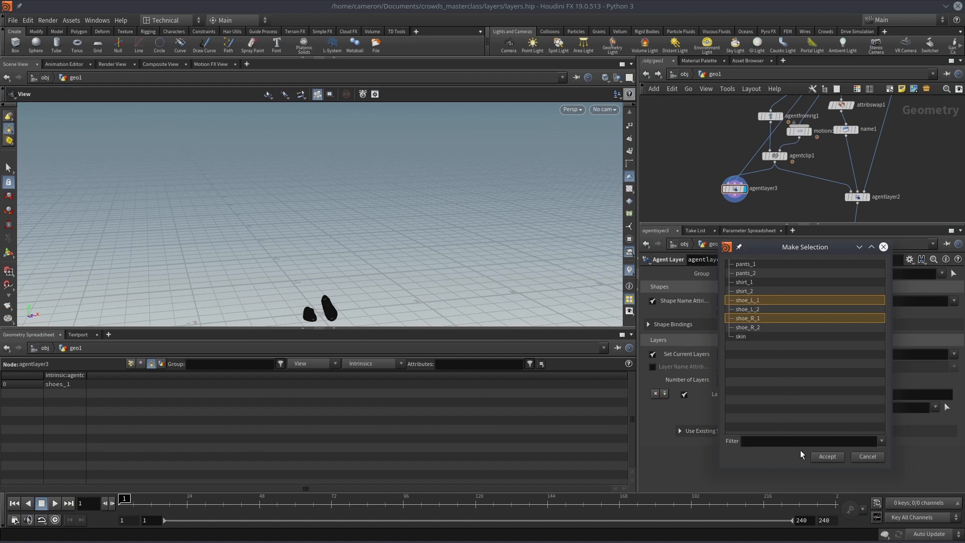
{"action": "left_click", "coordinate": [829, 456]}
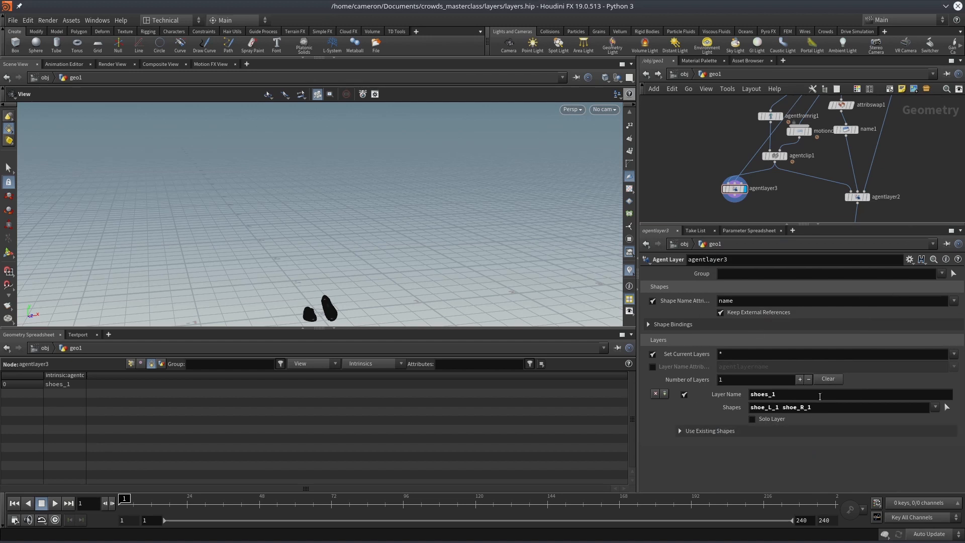
- Add a second layer to agentlayer3 and name it shoes_2
{"action": "left_click", "coordinate": [799, 379]}
{"action": "double_click", "coordinate": [774, 438]}
{"action": "type", "text": "shoes_2"}
{"action": "key", "text": "Return"}
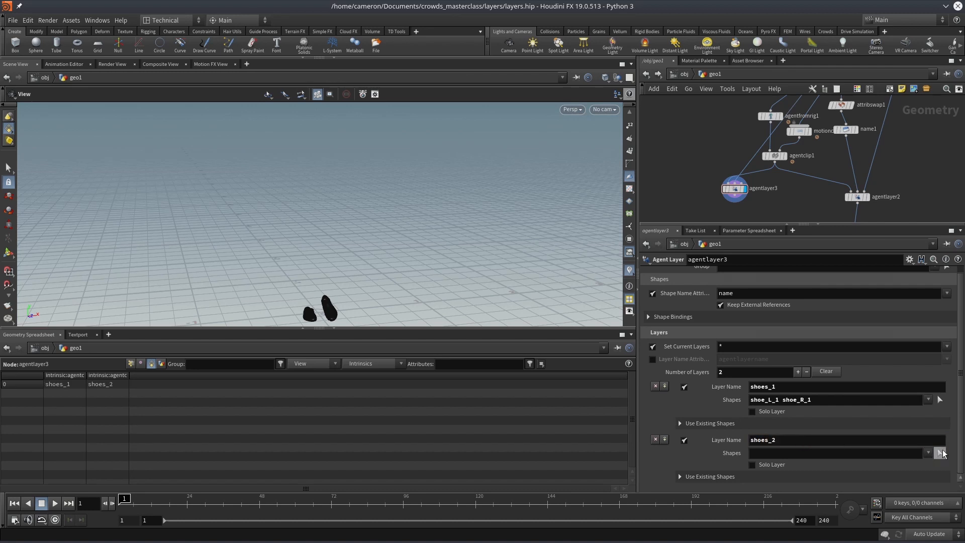
- Set the shapes of the shoes_2 layer on agentlayer3 to shoe_L_2 and shoe_R_2
{"action": "left_click", "coordinate": [939, 453]}
{"action": "left_click", "coordinate": [756, 327]}
{"action": "left_click", "coordinate": [753, 310], "text": "ctrl"}
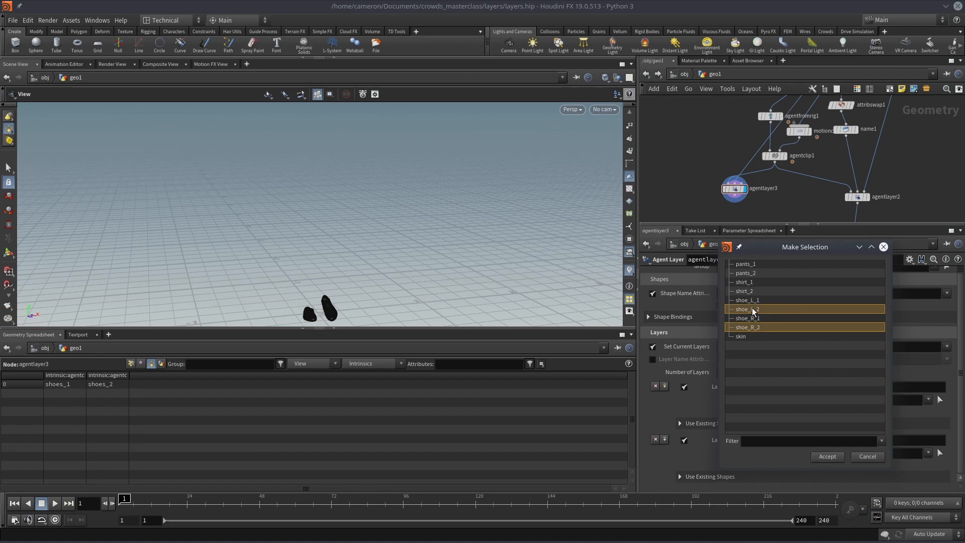
{"action": "left_click", "coordinate": [828, 456]}
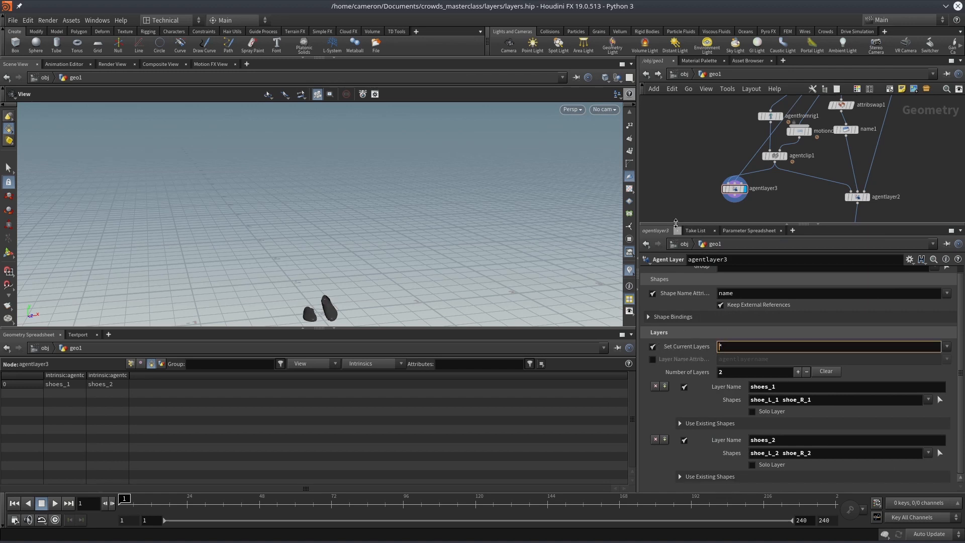
- Check the layers available for Set Current Layers, and switch Solo Layer on and off again for shoes_1
{"action": "left_click", "coordinate": [946, 346]}
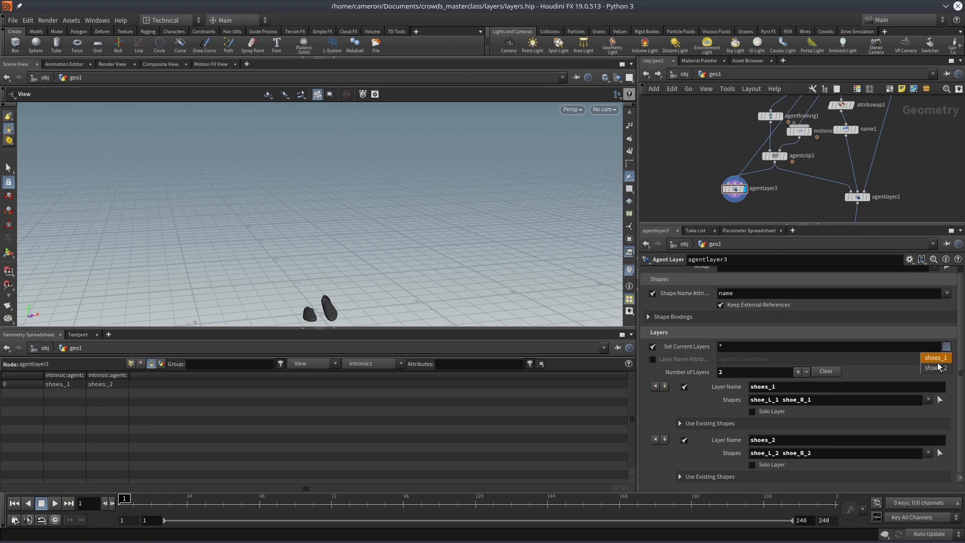
{"action": "left_click", "coordinate": [699, 189]}
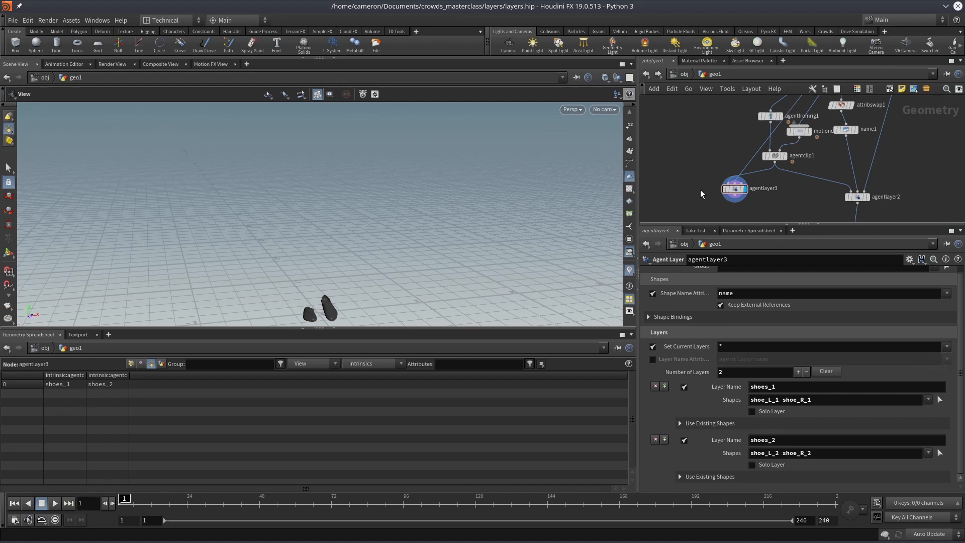
{"action": "left_click", "coordinate": [786, 403]}
{"action": "left_click", "coordinate": [771, 410]}
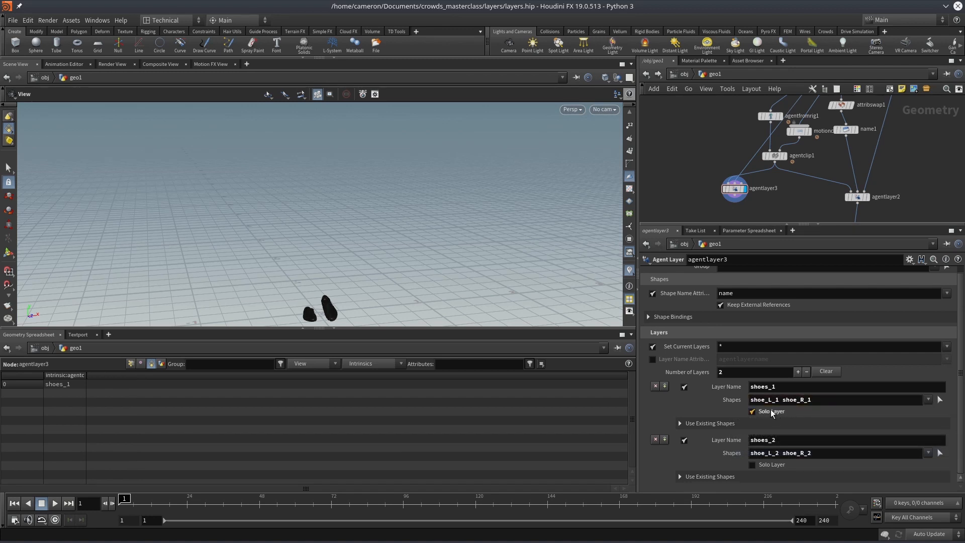
{"action": "left_click", "coordinate": [770, 410]}
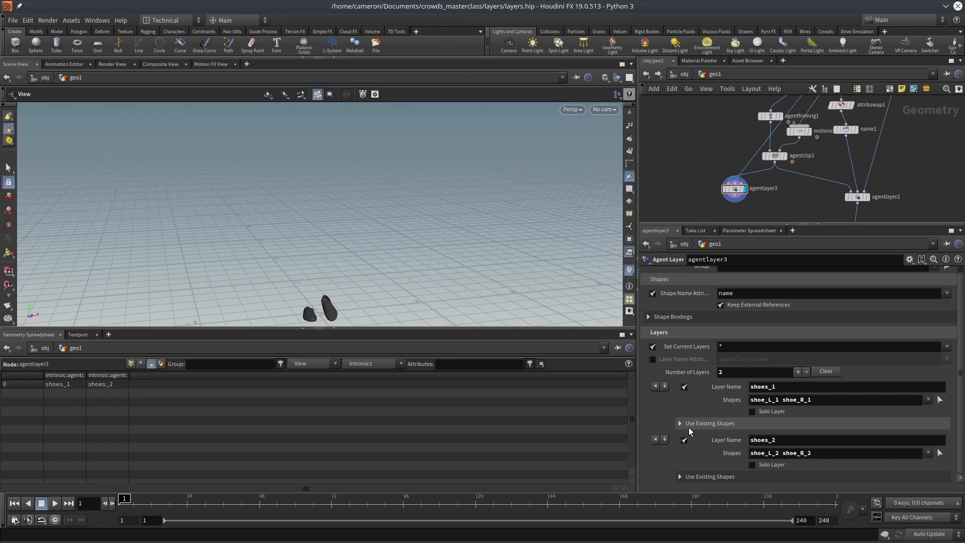
- Examine the Use Existing Shapes settings of the shoes_1 layer with a temporary shape binding, then clear the binding
{"action": "left_click", "coordinate": [711, 424]}
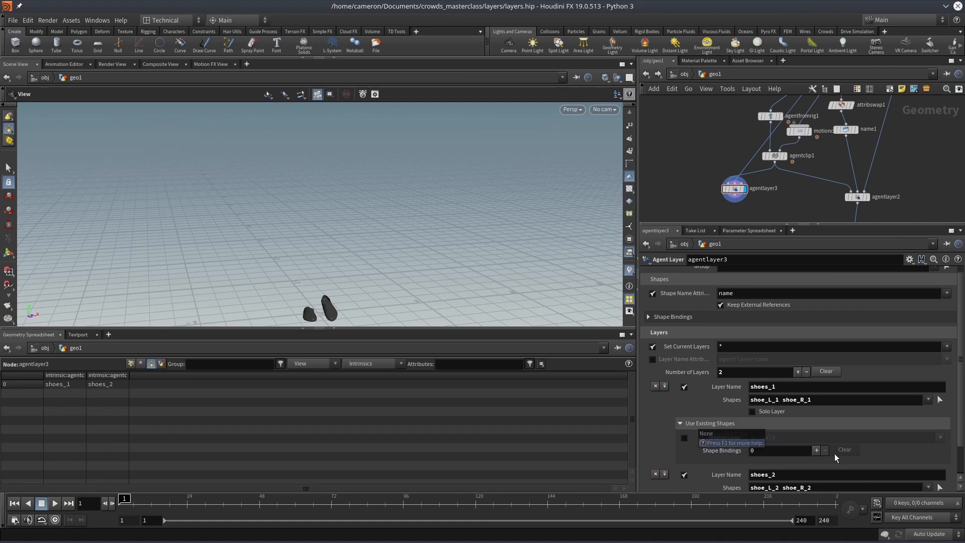
{"action": "left_click", "coordinate": [814, 450]}
{"action": "scroll", "coordinate": [774, 417], "scroll_direction": "down", "scroll_amount": 3}
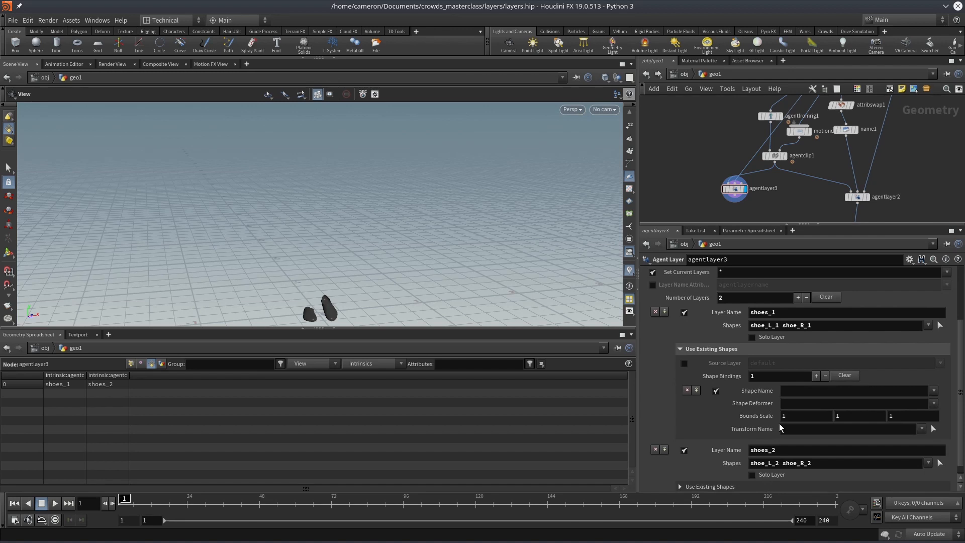
{"action": "left_click", "coordinate": [845, 376]}
{"action": "left_click", "coordinate": [727, 393]}
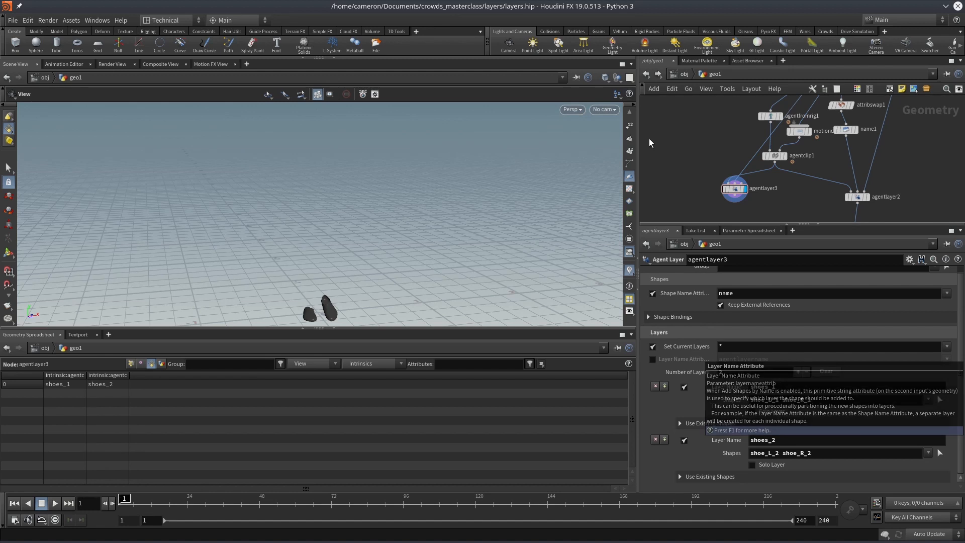
- Insert a Name node on the wire feeding the agent geometry into agentlayer3, beside agentclip1
{"action": "middle_click_drag", "start_coordinate": [706, 155], "coordinate": [697, 163]}
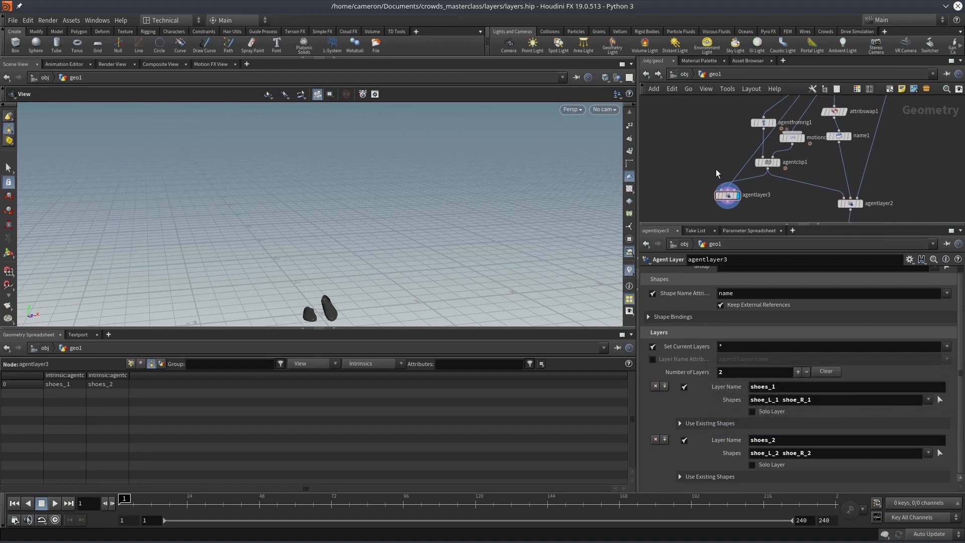
{"action": "left_click", "coordinate": [773, 386]}
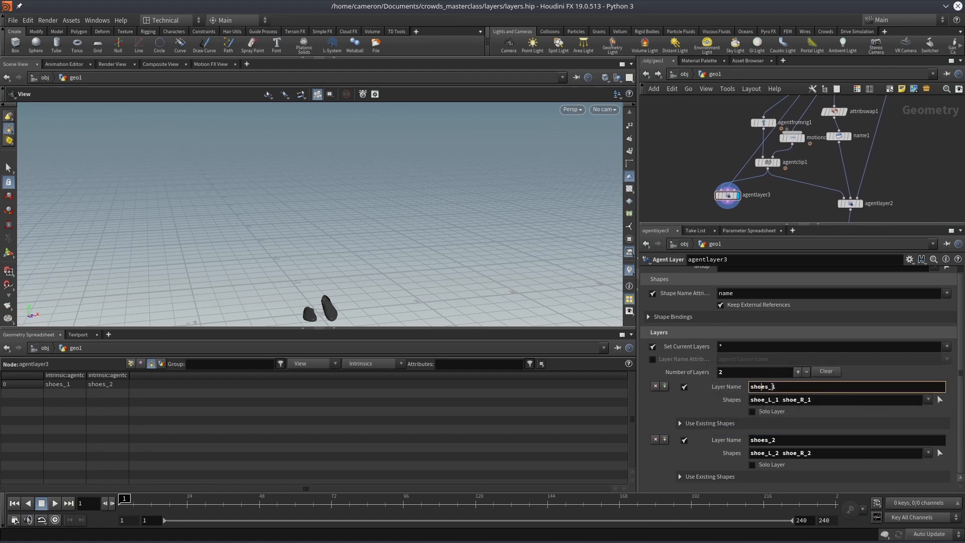
{"action": "left_click", "coordinate": [682, 174]}
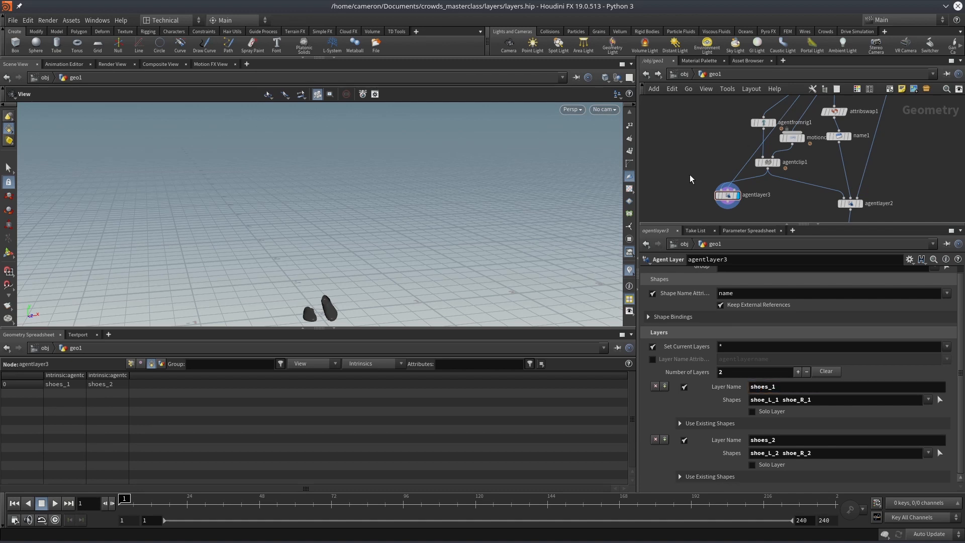
{"action": "key", "text": "Tab"}
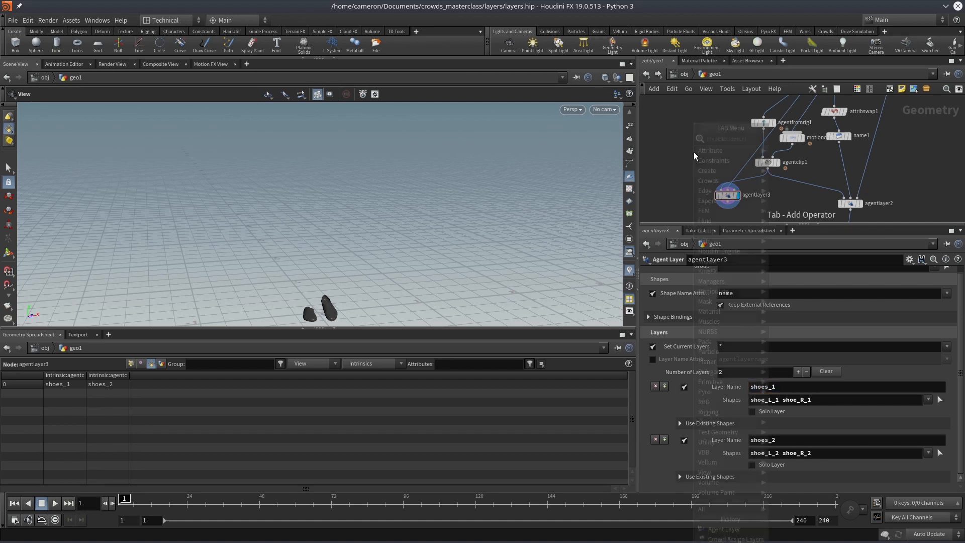
{"action": "type", "text": "merge"}
{"action": "key", "text": "Return"}
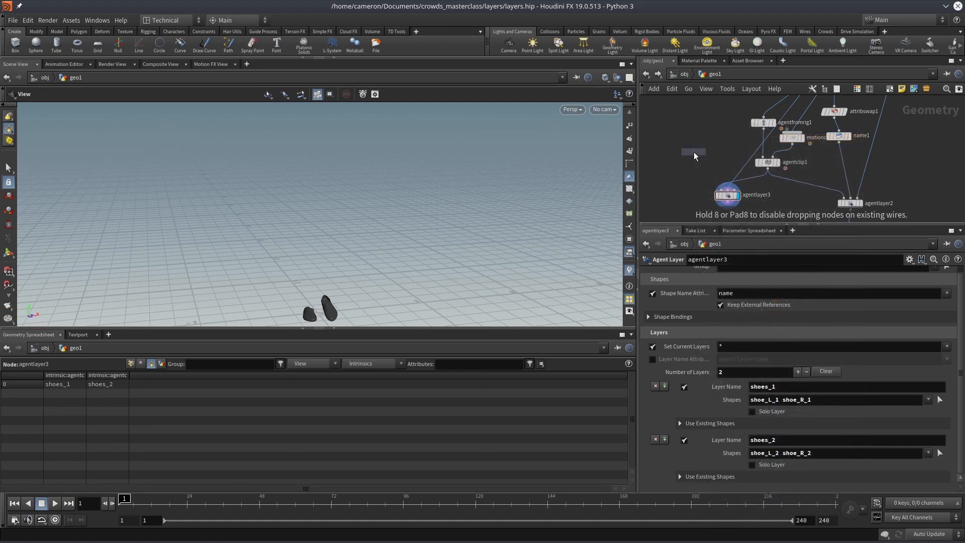
{"action": "left_click", "coordinate": [724, 169]}
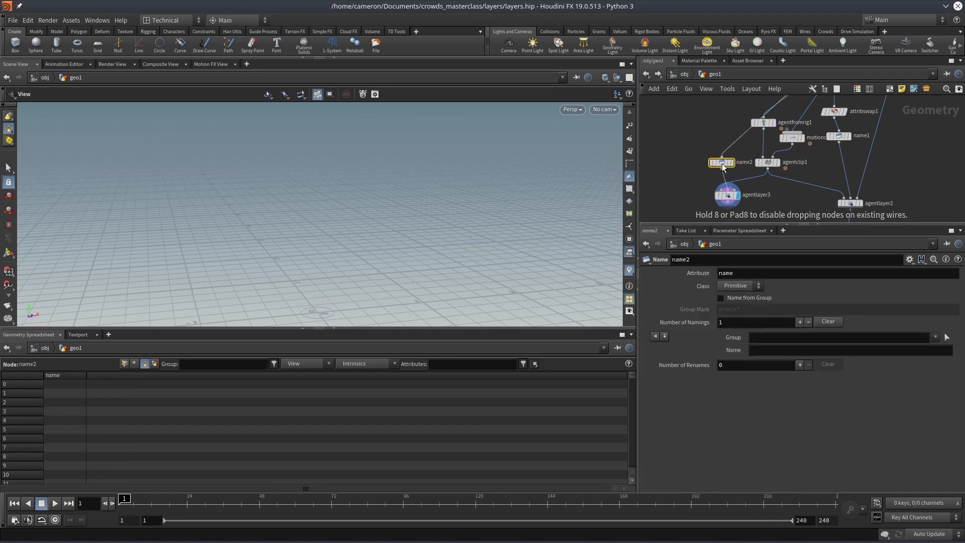
- Set the attribute written by the new Name node to mylayername
{"action": "left_click", "coordinate": [753, 275]}
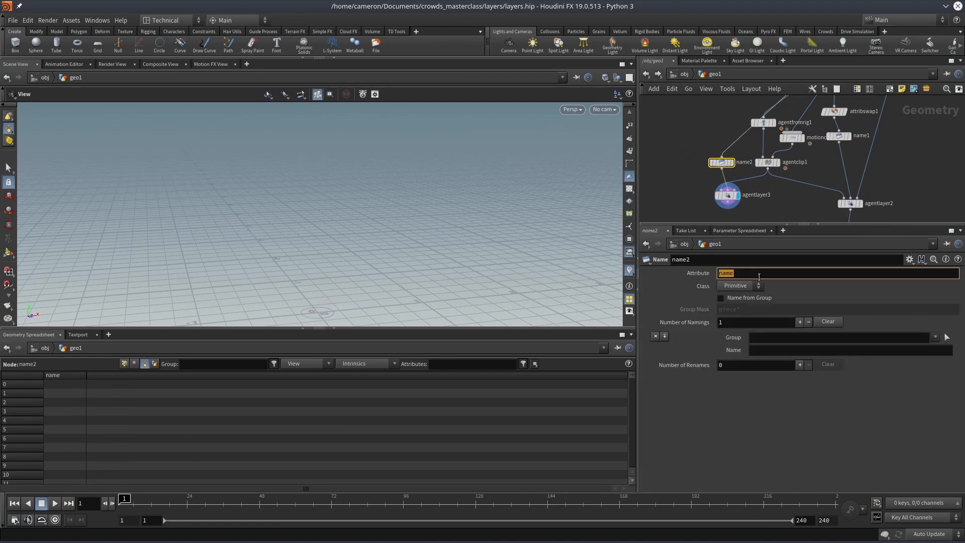
{"action": "type", "text": "mylayername"}
{"action": "key", "text": "Return"}
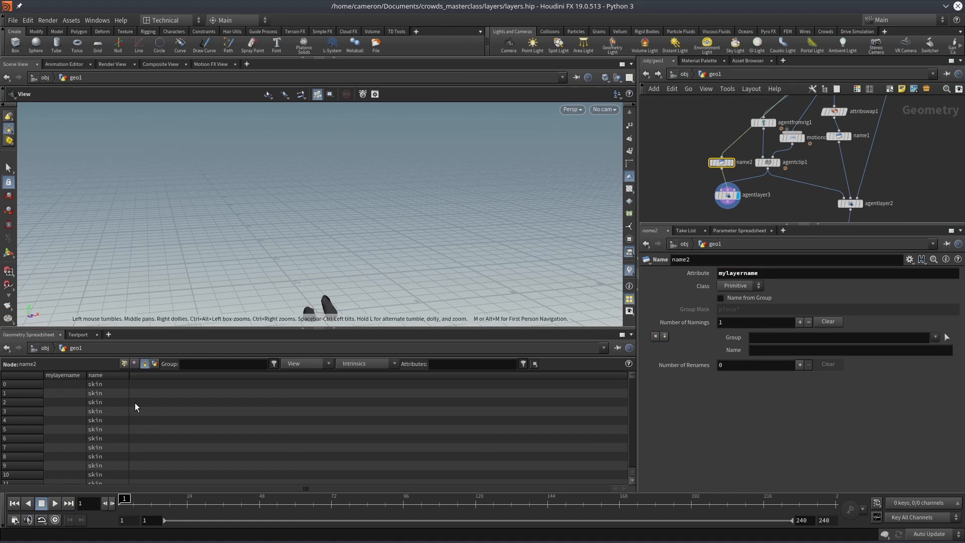
- Assign the name shoes1 to the shoe_L_1 and shoe_R_1 primitives in name2's first naming entry
{"action": "left_click", "coordinate": [935, 337]}
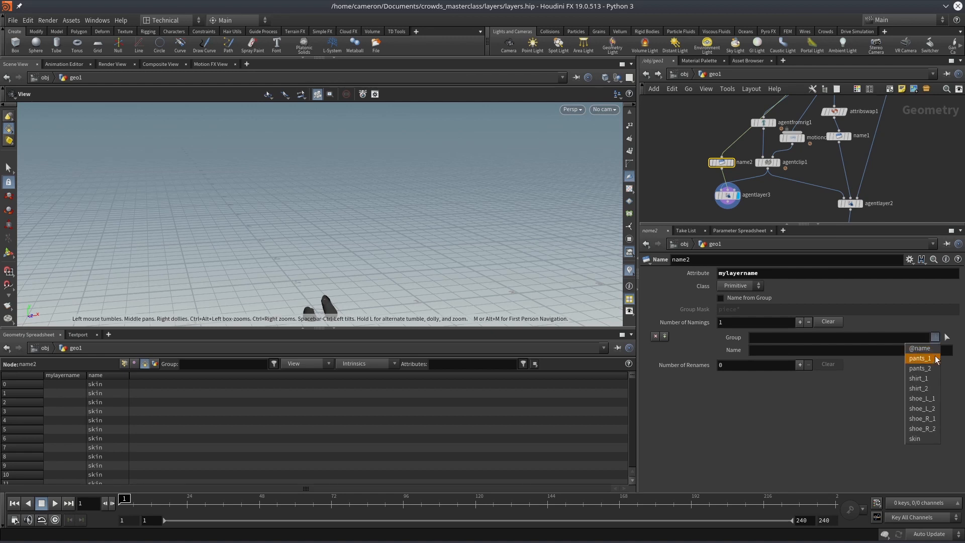
{"action": "left_click", "coordinate": [933, 398]}
{"action": "left_click", "coordinate": [935, 337]}
{"action": "left_click", "coordinate": [919, 418]}
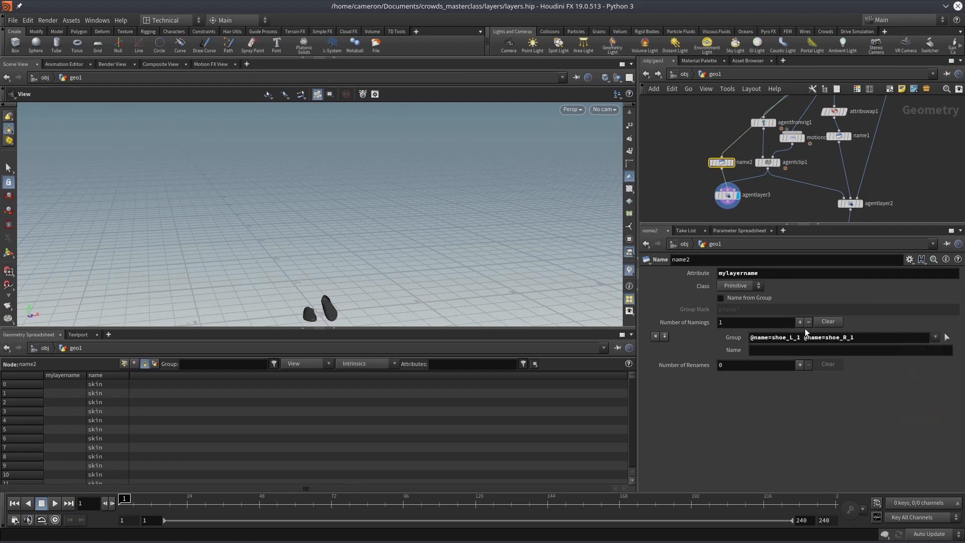
{"action": "left_click", "coordinate": [811, 351]}
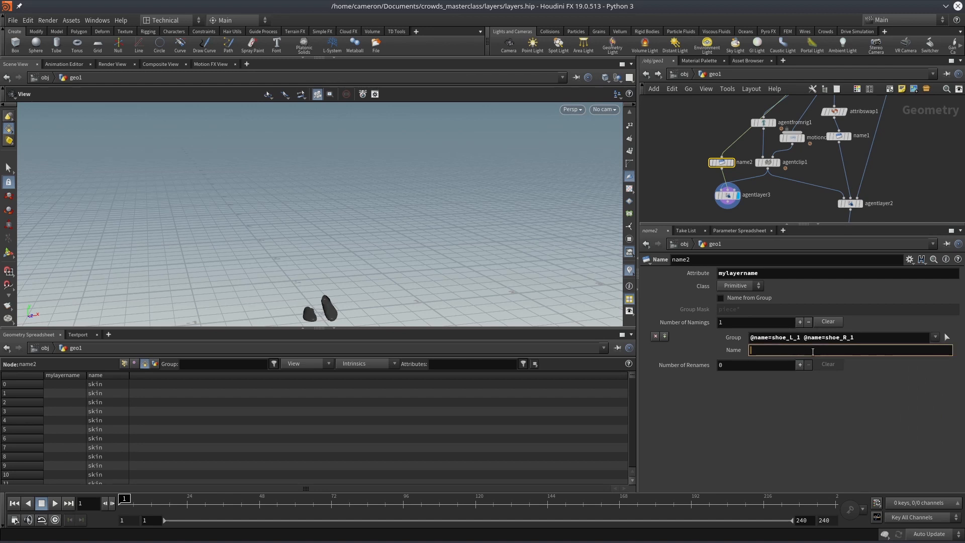
{"action": "type", "text": "shoes1"}
{"action": "key", "text": "Return"}
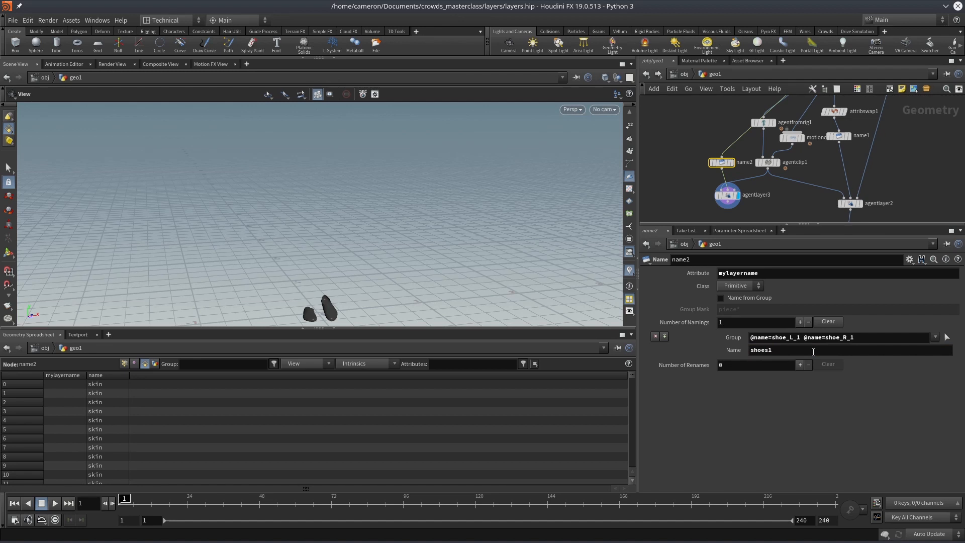
- Add a second naming entry to name2 that assigns shoes2 to the shoe_L_2 and shoe_R_2 primitives
{"action": "left_click", "coordinate": [799, 321]}
{"action": "left_click", "coordinate": [933, 365]}
{"action": "left_click", "coordinate": [926, 425]}
{"action": "left_click", "coordinate": [934, 363]}
{"action": "left_click", "coordinate": [920, 454]}
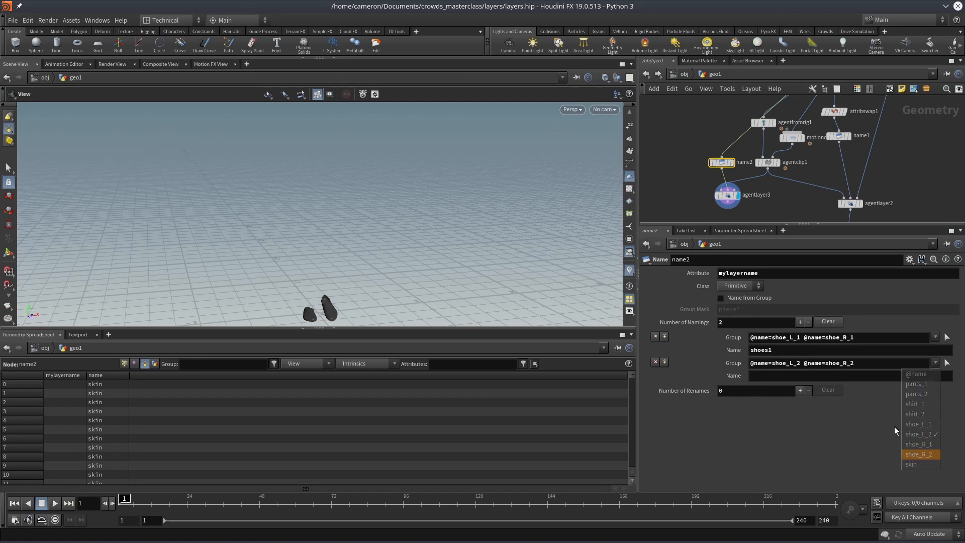
{"action": "left_click", "coordinate": [860, 376]}
{"action": "type", "text": "shoes2"}
{"action": "key", "text": "Return"}
- Clear agentlayer3's manual layers and enable its Layer Name Attribute, set to mylayername
{"action": "left_click", "coordinate": [719, 196]}
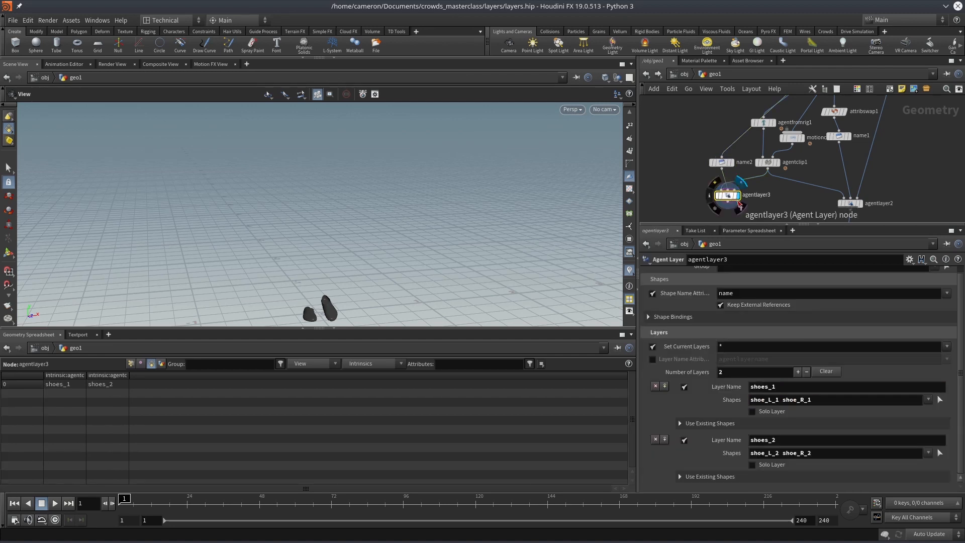
{"action": "left_click", "coordinate": [652, 359]}
{"action": "left_click", "coordinate": [825, 372]}
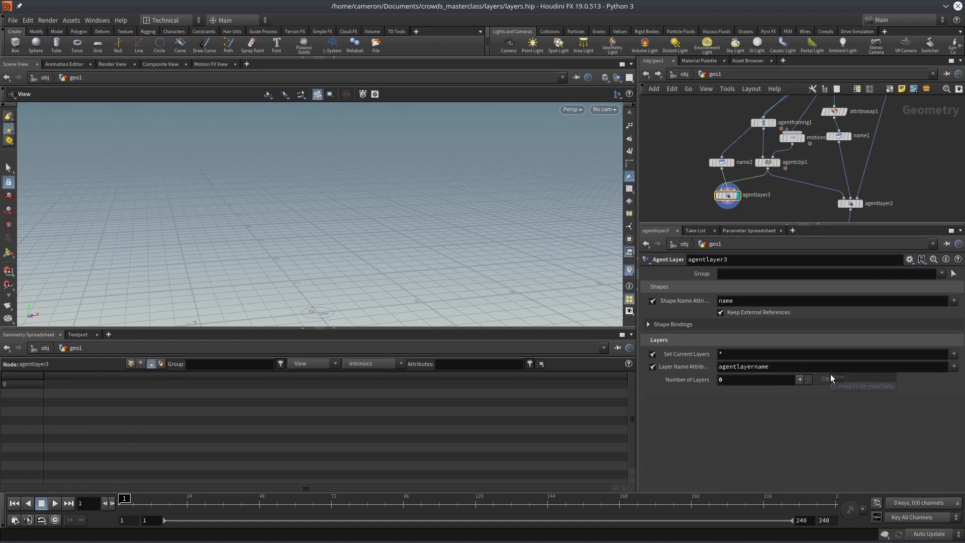
{"action": "left_click", "coordinate": [953, 366]}
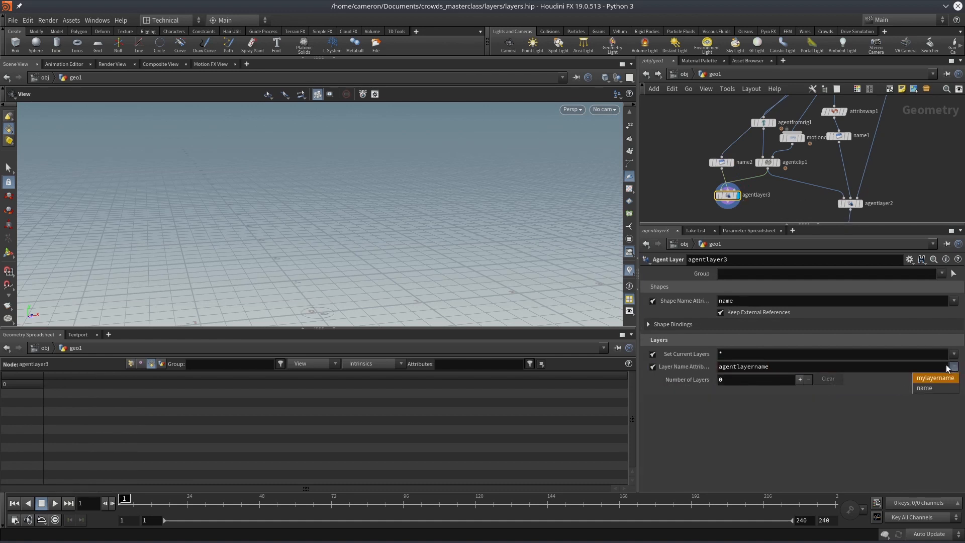
{"action": "left_click", "coordinate": [922, 378]}
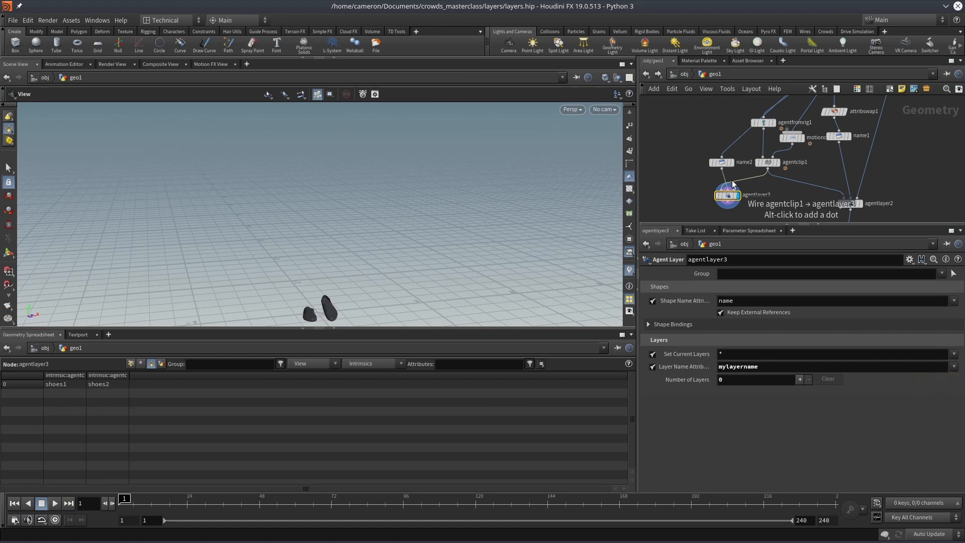
- Compare the settings of name2 and agentlayer3, and examine name2's mylayername and name values on the shoe primitives in the spreadsheet
{"action": "left_click", "coordinate": [722, 163]}
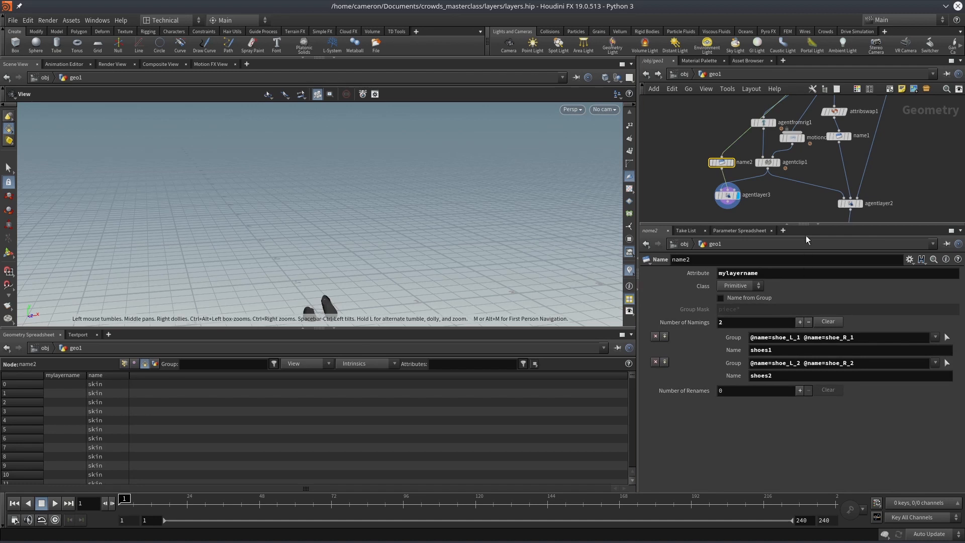
{"action": "left_click", "coordinate": [727, 195]}
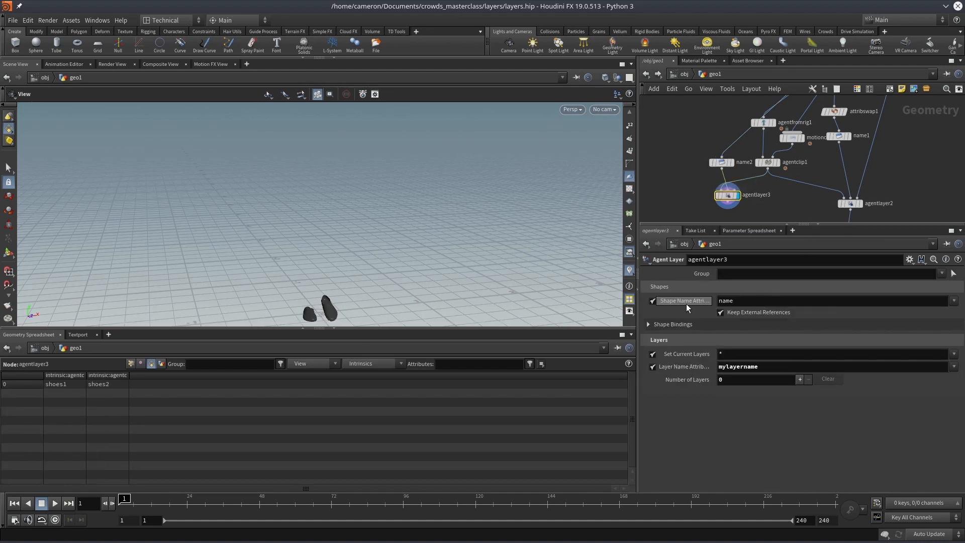
{"action": "left_click", "coordinate": [722, 163]}
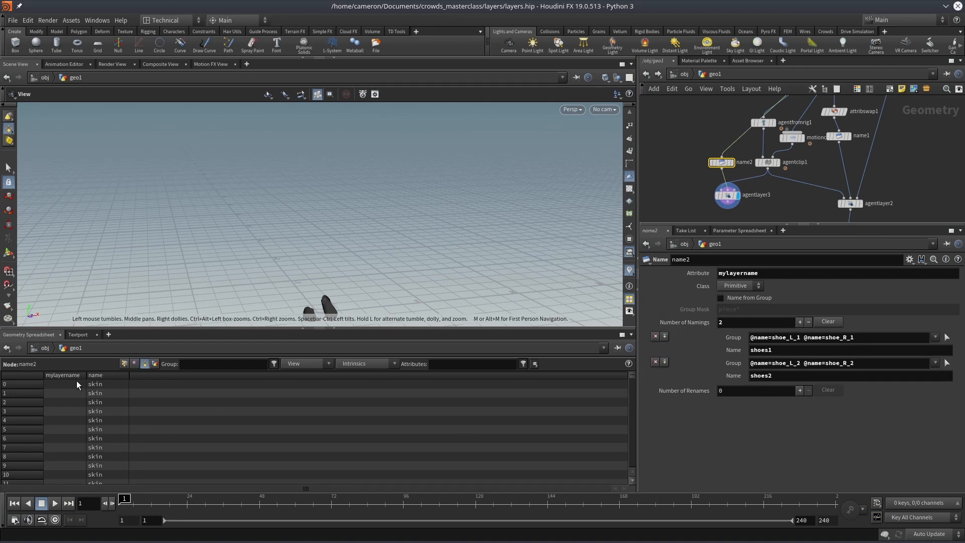
{"action": "scroll", "coordinate": [444, 390], "scroll_direction": "down", "scroll_amount": 5}
{"action": "left_click_drag", "start_coordinate": [625, 376], "coordinate": [628, 440]}
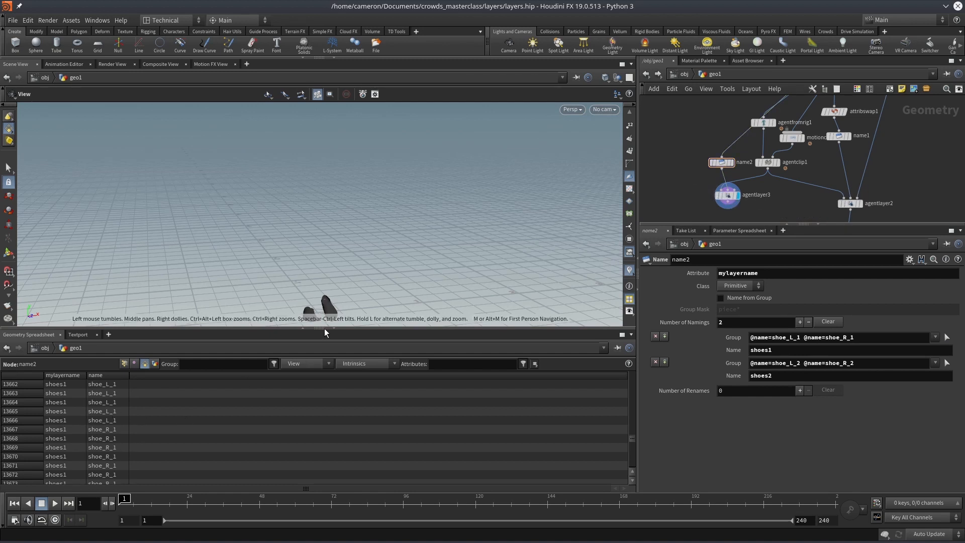
- Replace the wildcard in agentlayer3's Set Current Layers with shoes1 and shoes2
{"action": "left_click_drag", "start_coordinate": [738, 202], "coordinate": [738, 202]}
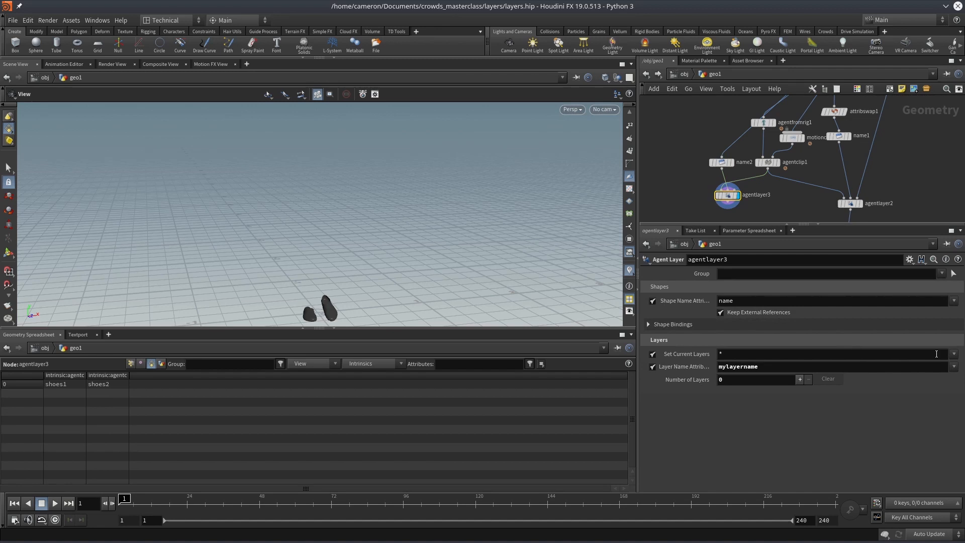
{"action": "left_click", "coordinate": [953, 354]}
{"action": "left_click", "coordinate": [771, 356]}
{"action": "key", "text": "BackSpace"}
{"action": "left_click", "coordinate": [954, 354]}
{"action": "left_click", "coordinate": [952, 360]}
{"action": "left_click", "coordinate": [953, 358]}
{"action": "left_click", "coordinate": [944, 374]}
- Add one manual layer to agentlayer3 and name it shoes2
{"action": "left_click", "coordinate": [799, 379]}
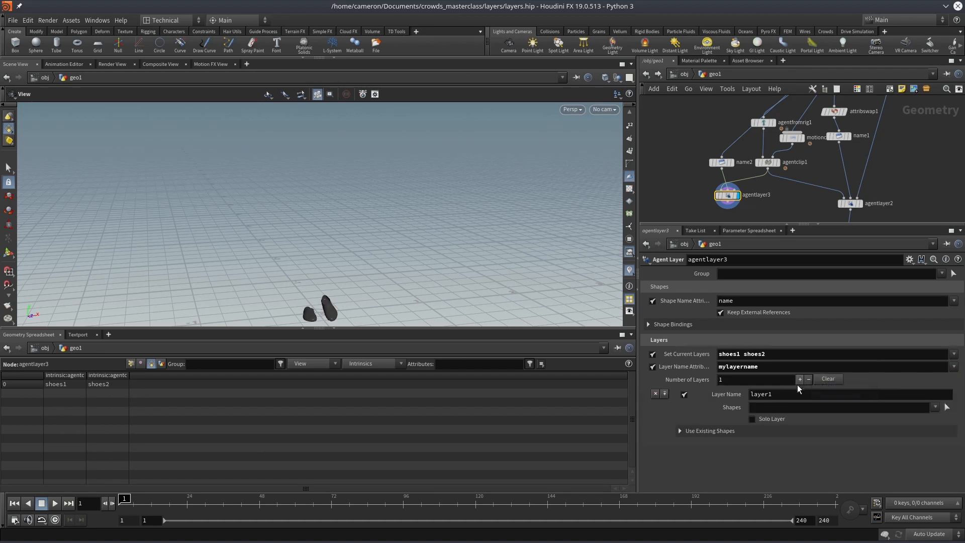
{"action": "double_click", "coordinate": [792, 393]}
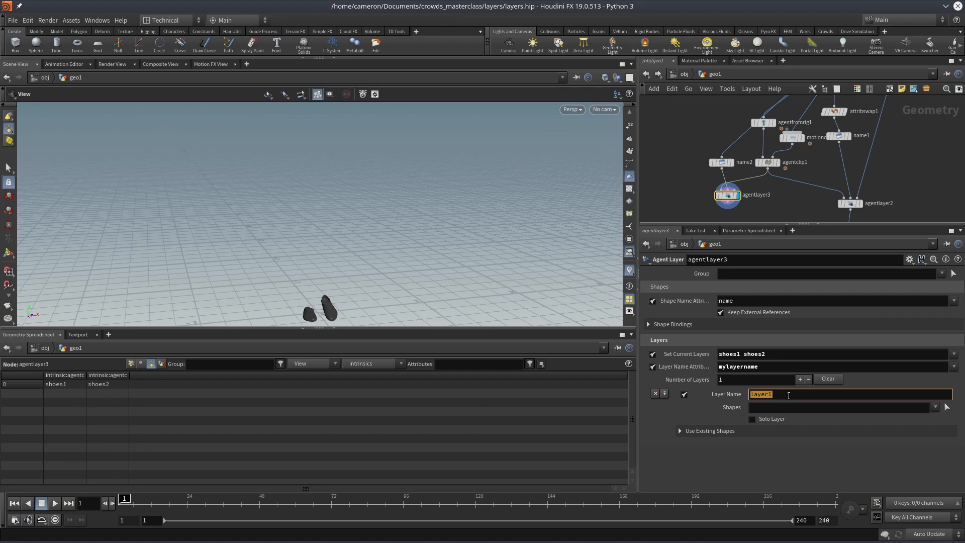
{"action": "type", "text": "shoes2"}
{"action": "key", "text": "Return"}
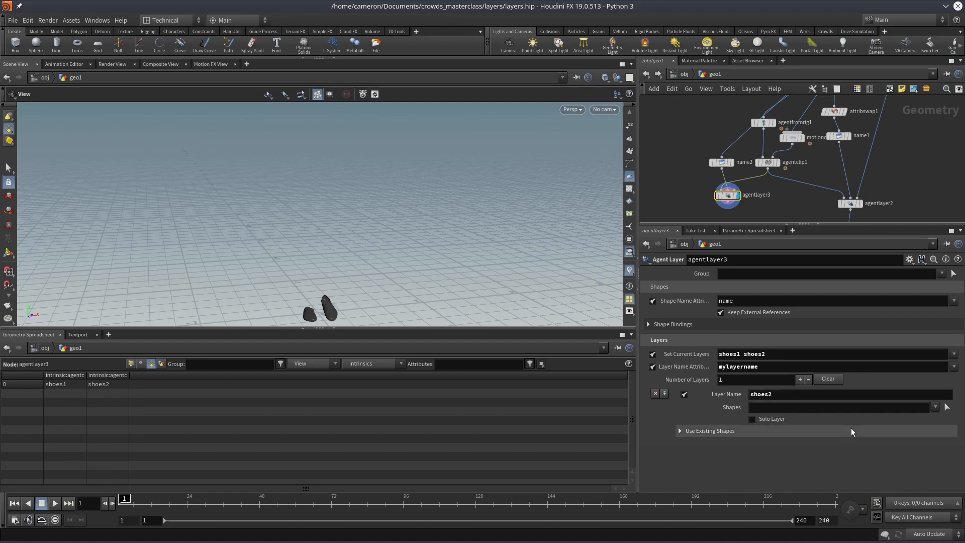
- Enable Solo Layer for agentlayer3's manual shoes2 layer and set its shapes to skin
{"action": "left_click", "coordinate": [781, 419]}
{"action": "left_click", "coordinate": [935, 406]}
{"action": "left_click", "coordinate": [915, 498]}
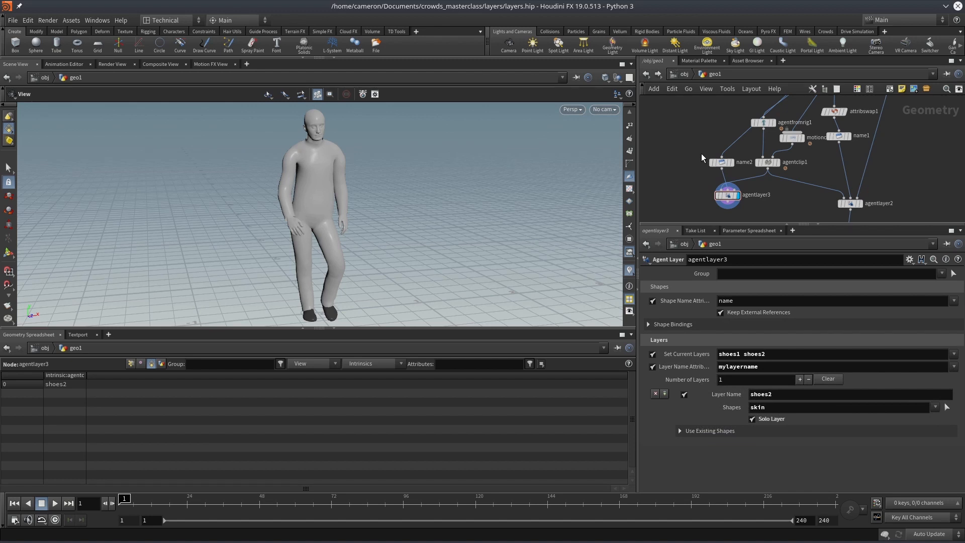
- Check name2's layer naming, and remove all manual layers from agentlayer3
{"action": "left_click", "coordinate": [721, 163]}
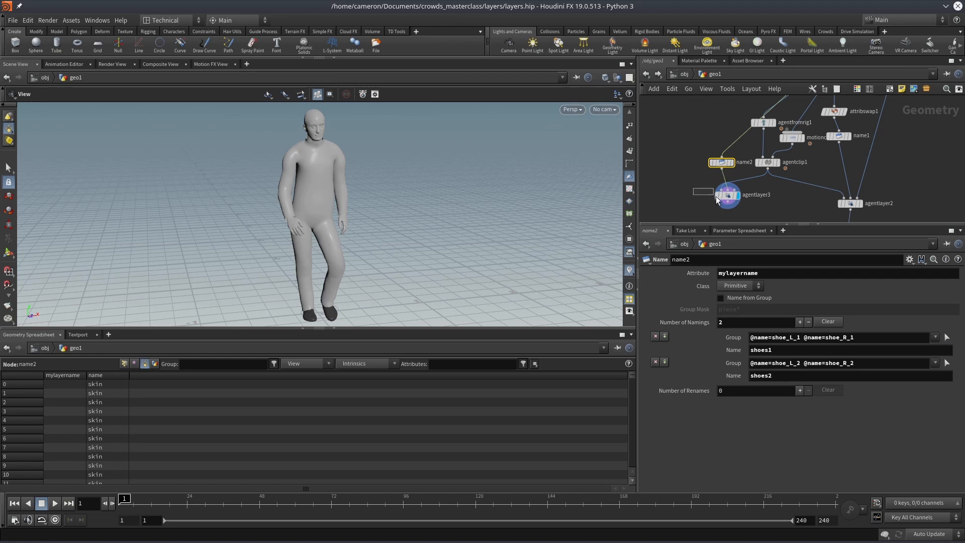
{"action": "left_click", "coordinate": [737, 197]}
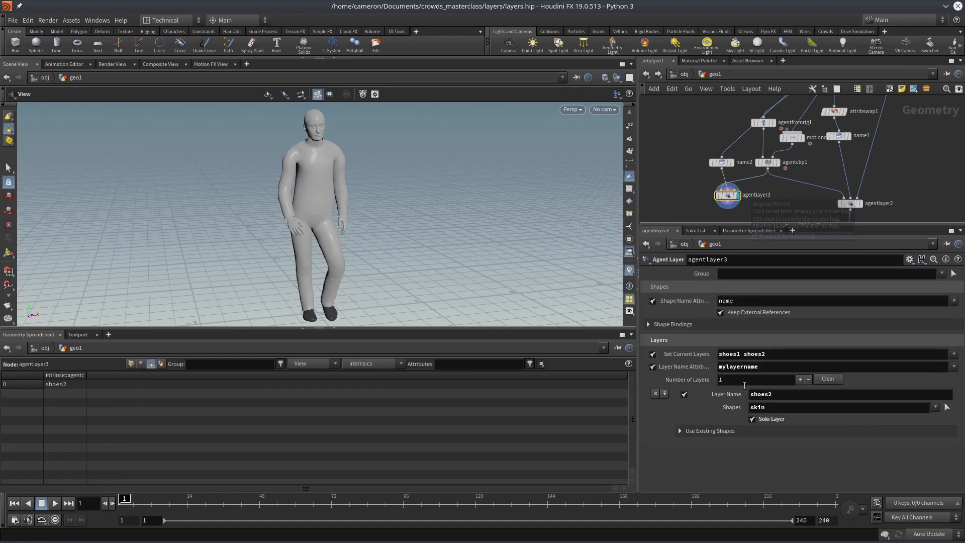
{"action": "left_click", "coordinate": [830, 377]}
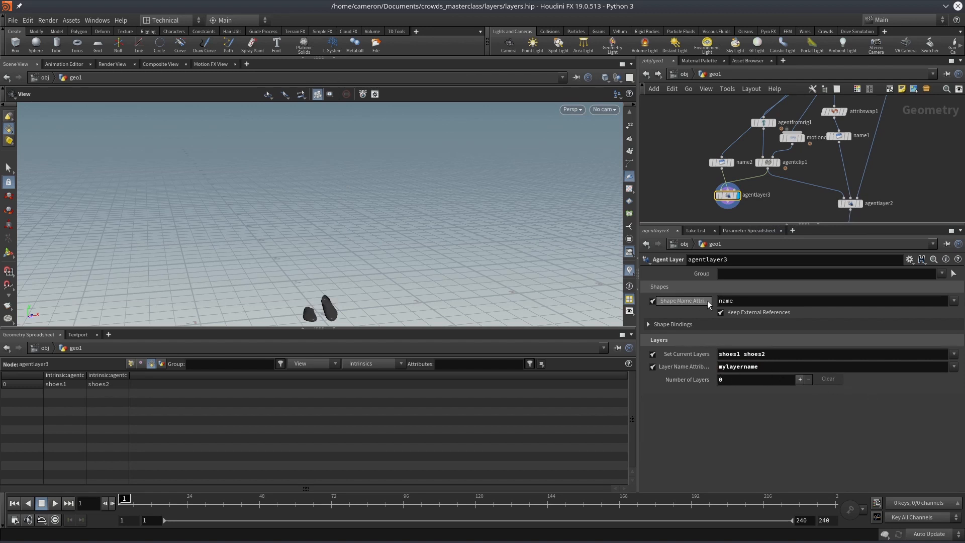
- Set agentlayer3's Layer Name Attribute to name, and check which layers Set Current Layers offers
{"action": "left_click", "coordinate": [954, 366]}
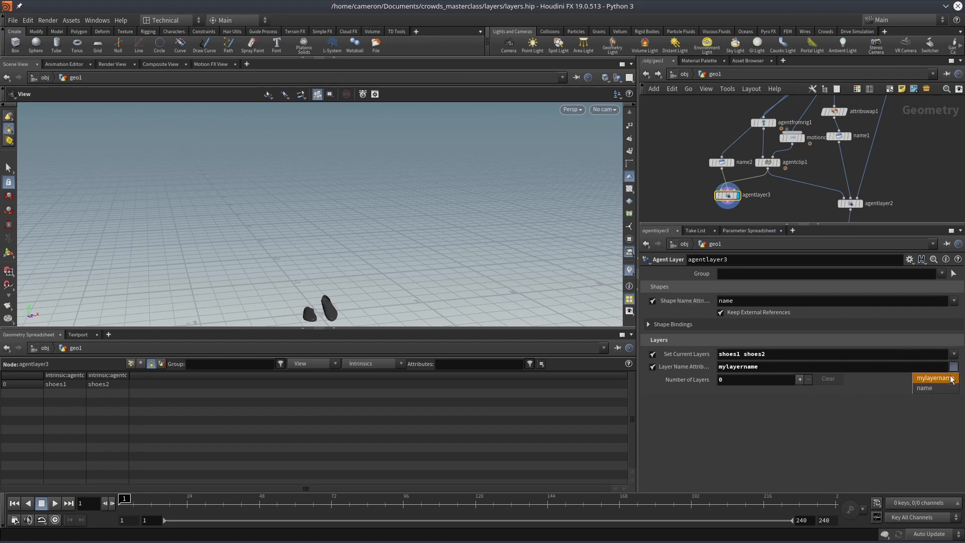
{"action": "left_click", "coordinate": [929, 387]}
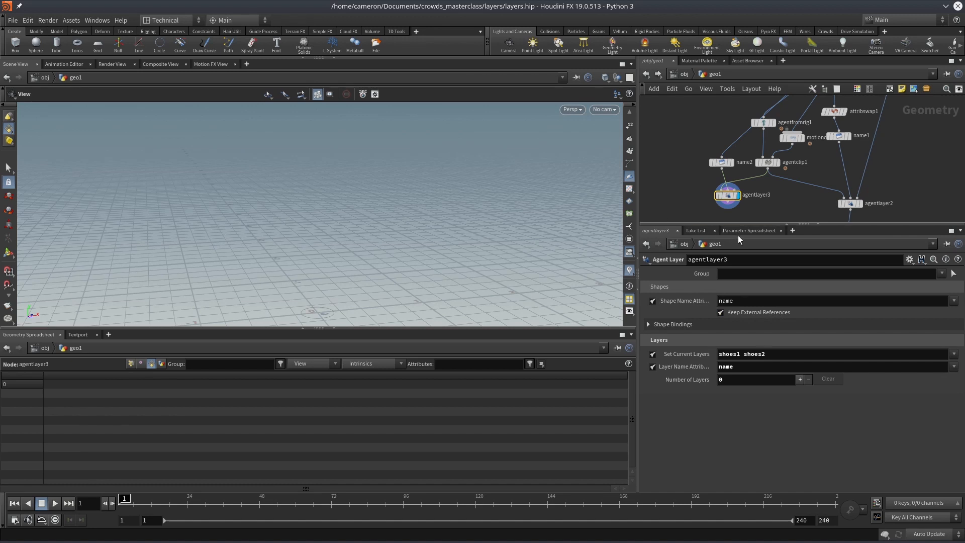
{"action": "left_click", "coordinate": [954, 354]}
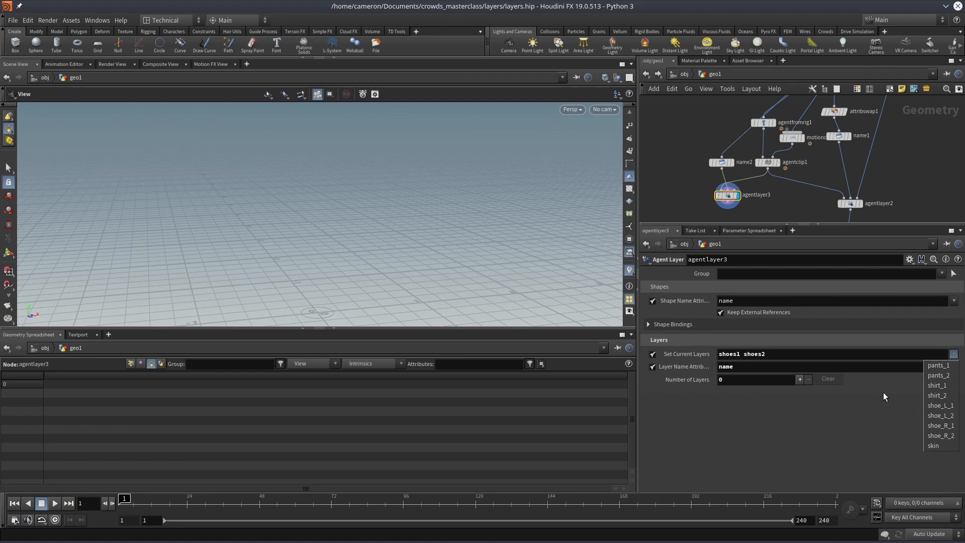
{"action": "left_click", "coordinate": [859, 407]}
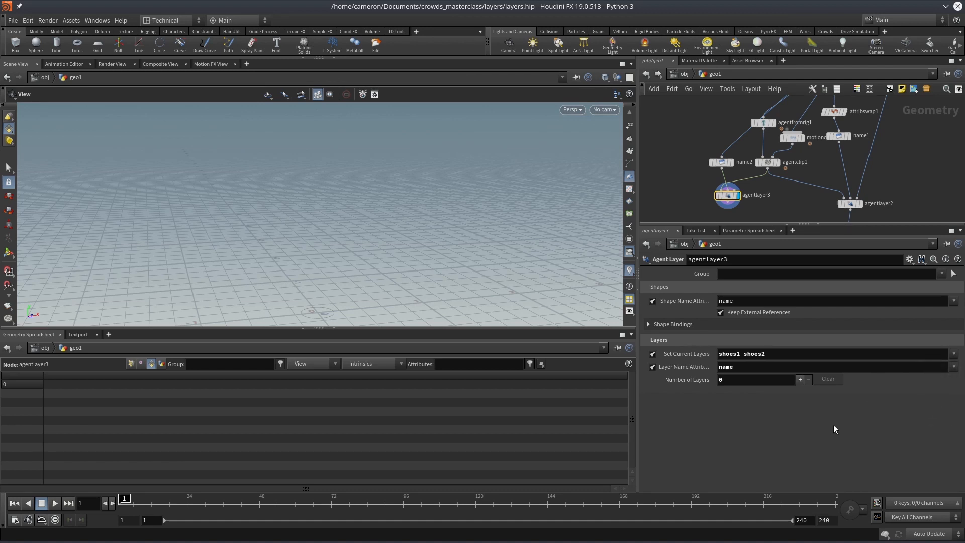
- Display agentlayer2 and check which layers its layername attribute makes available for Set Current Layers
{"action": "middle_click_drag", "start_coordinate": [782, 212], "coordinate": [755, 179]}
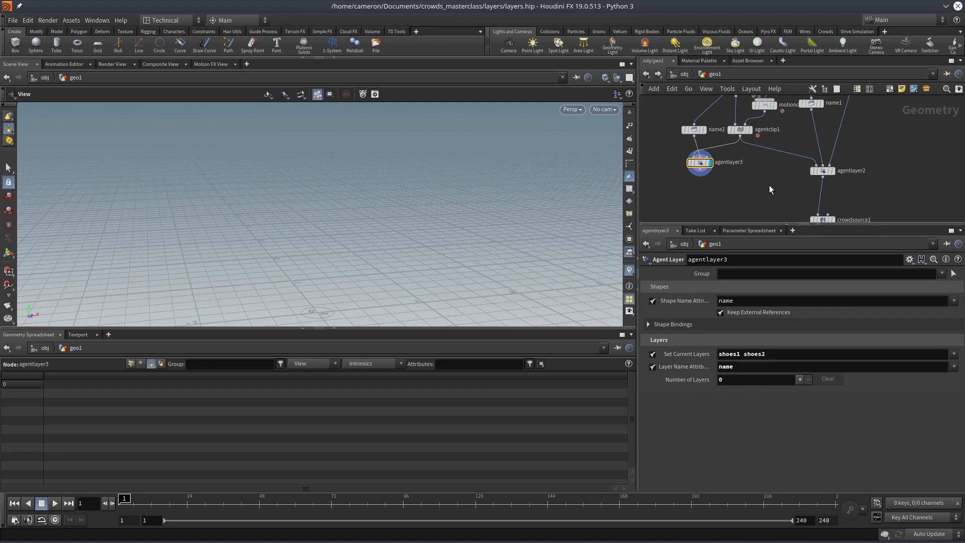
{"action": "middle_click_drag", "start_coordinate": [772, 189], "coordinate": [730, 157]}
{"action": "left_click", "coordinate": [790, 147]}
{"action": "left_click", "coordinate": [782, 148]}
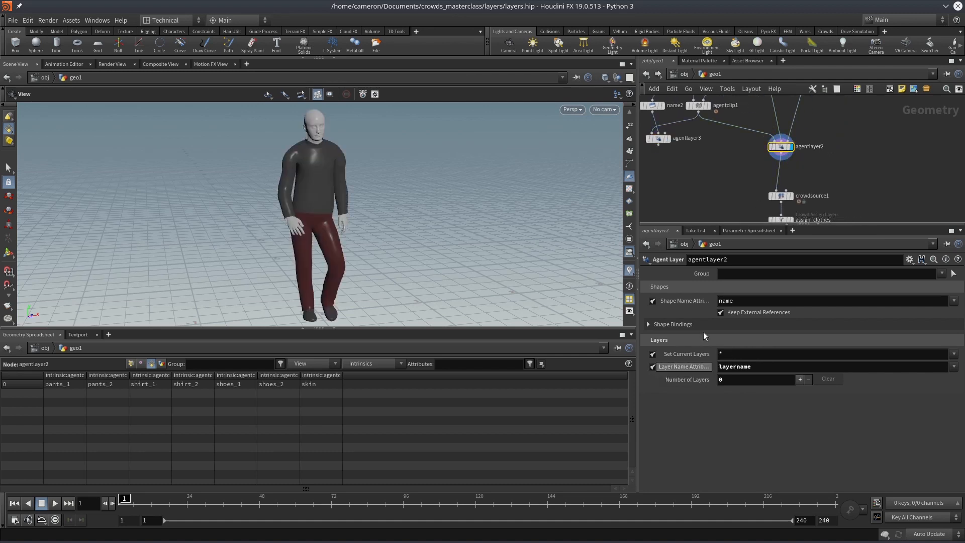
{"action": "left_click", "coordinate": [953, 354]}
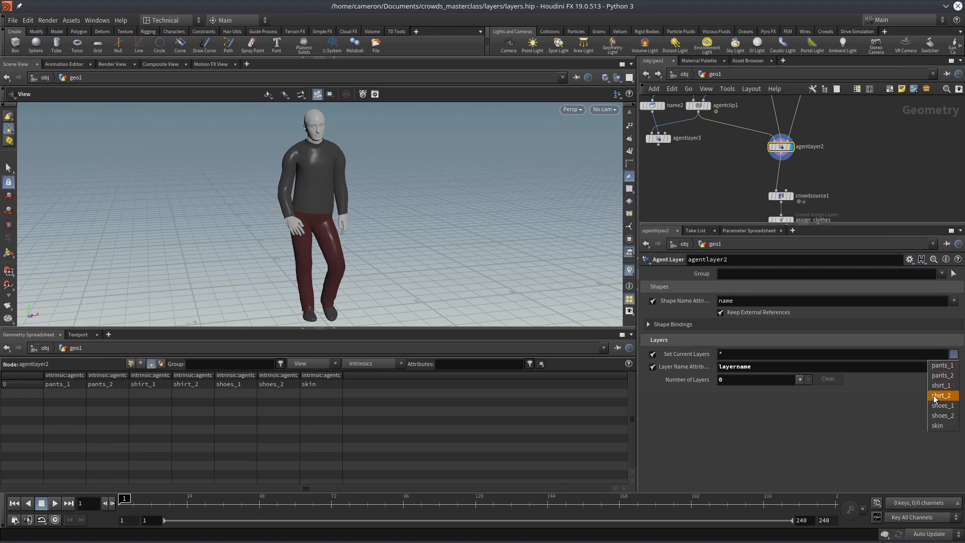
{"action": "left_click", "coordinate": [875, 199]}
{"action": "middle_click_drag", "start_coordinate": [875, 199], "coordinate": [890, 206]}
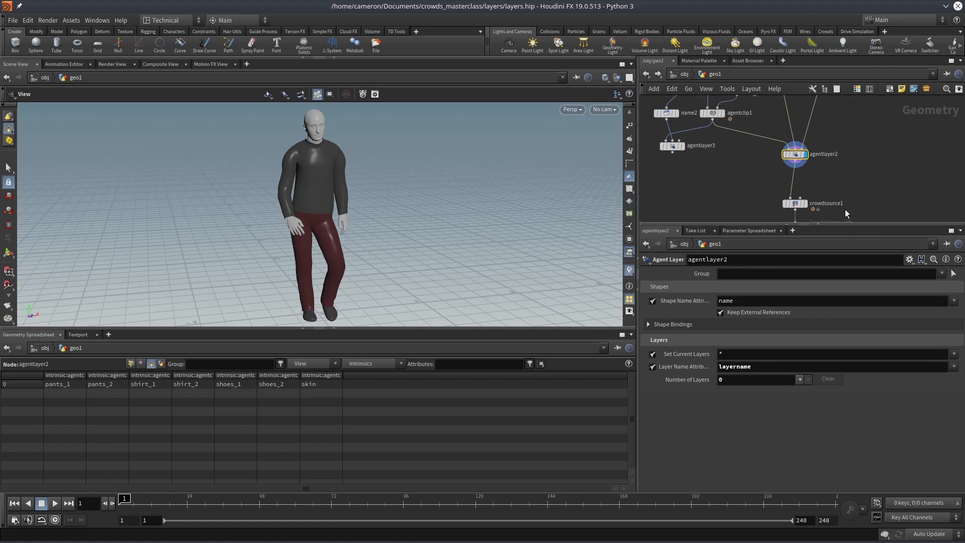
- Display the crowd from crowdsource1 and compare its agents' current layers with those on agentlayer2
{"action": "left_click", "coordinate": [808, 203]}
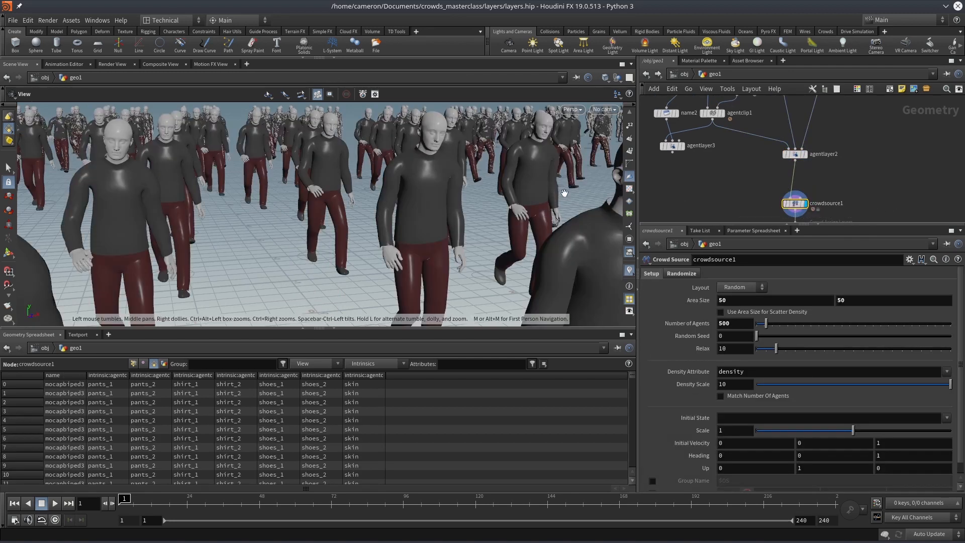
{"action": "middle_click_drag", "start_coordinate": [727, 202], "coordinate": [727, 194]}
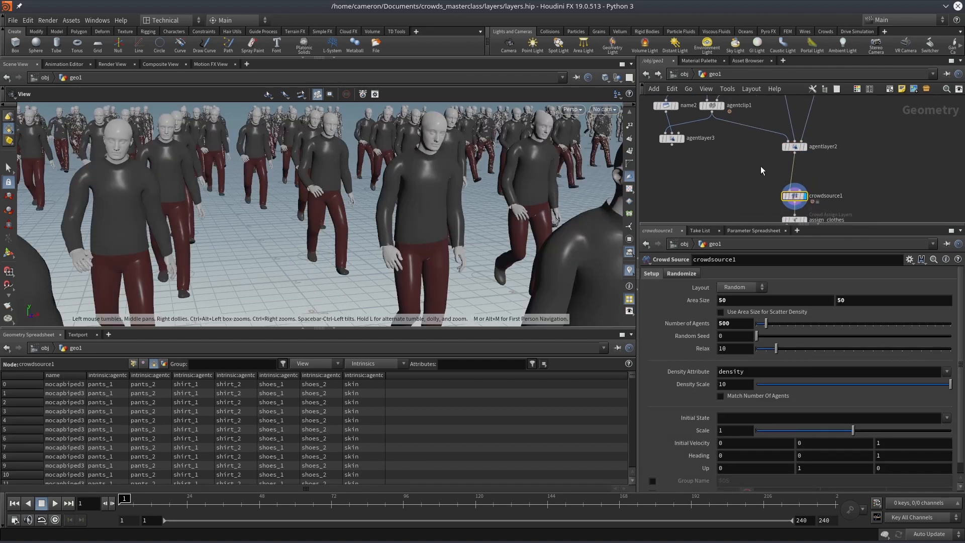
{"action": "left_click", "coordinate": [794, 146]}
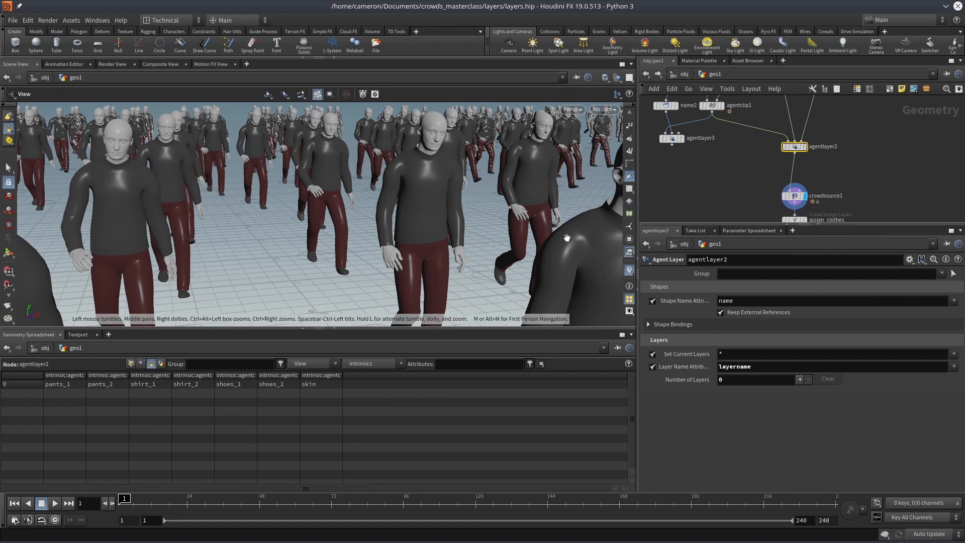
{"action": "middle_click_drag", "start_coordinate": [731, 171], "coordinate": [728, 159]}
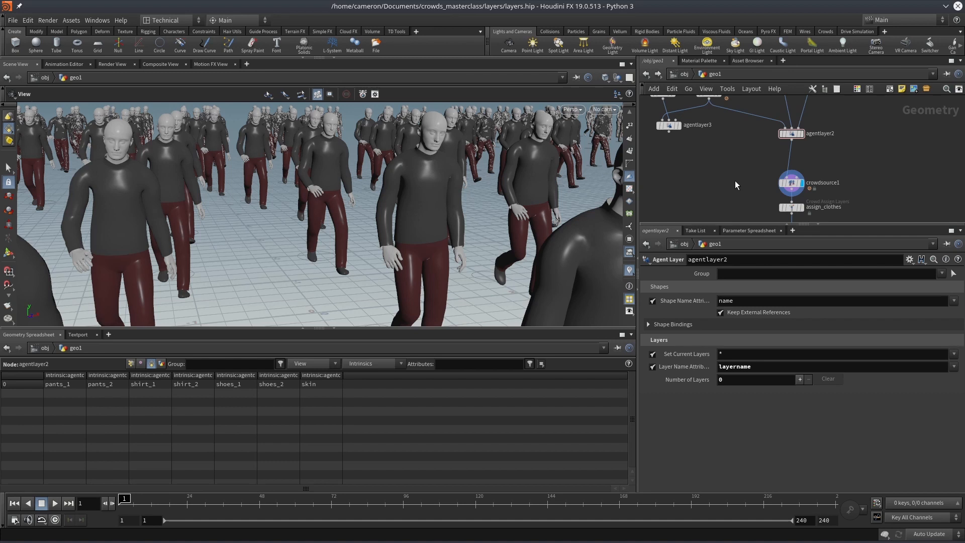
- Add a Crowd Assign Layers node to the network beside assign_clothes
{"action": "key", "text": "Tab"}
{"action": "type", "text": "crowd"}
{"action": "key", "text": "Down"}
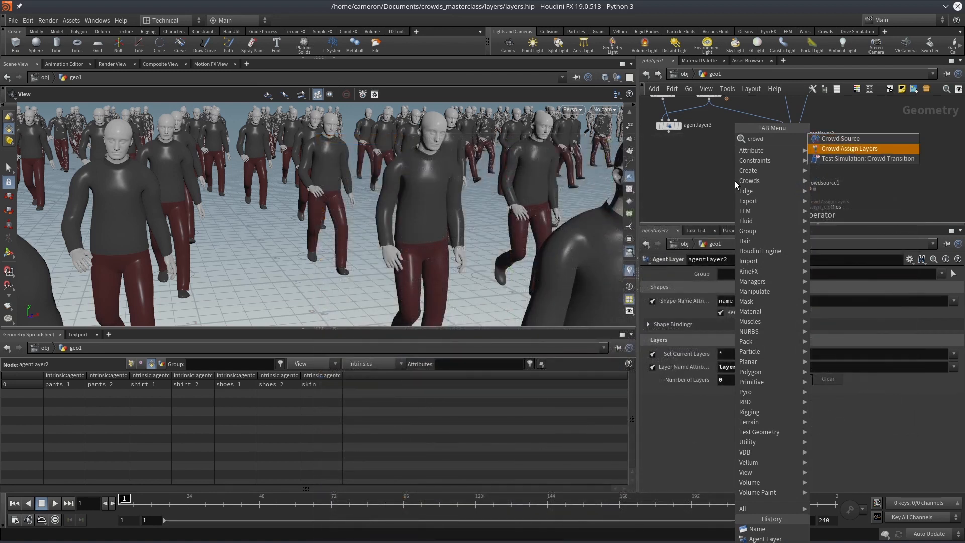
{"action": "key", "text": "Return"}
{"action": "left_click", "coordinate": [734, 180]}
{"action": "left_click_drag", "start_coordinate": [734, 180], "coordinate": [722, 207]}
{"action": "middle_click_drag", "start_coordinate": [717, 177], "coordinate": [720, 153]}
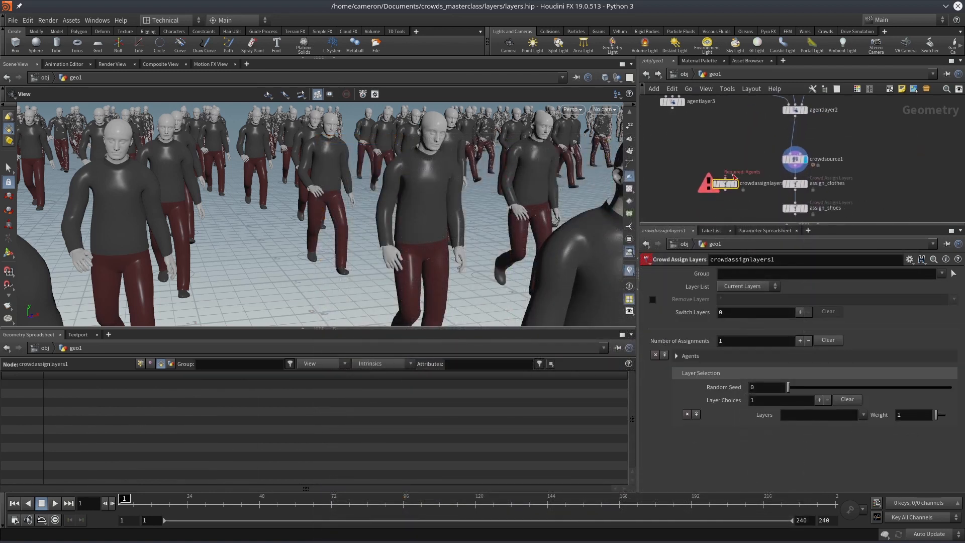
- Feed crowdsource1 into crowdassignlayers1 and display the node with zero assignments
{"action": "left_click_drag", "start_coordinate": [727, 175], "coordinate": [794, 170]}
{"action": "left_click", "coordinate": [824, 340]}
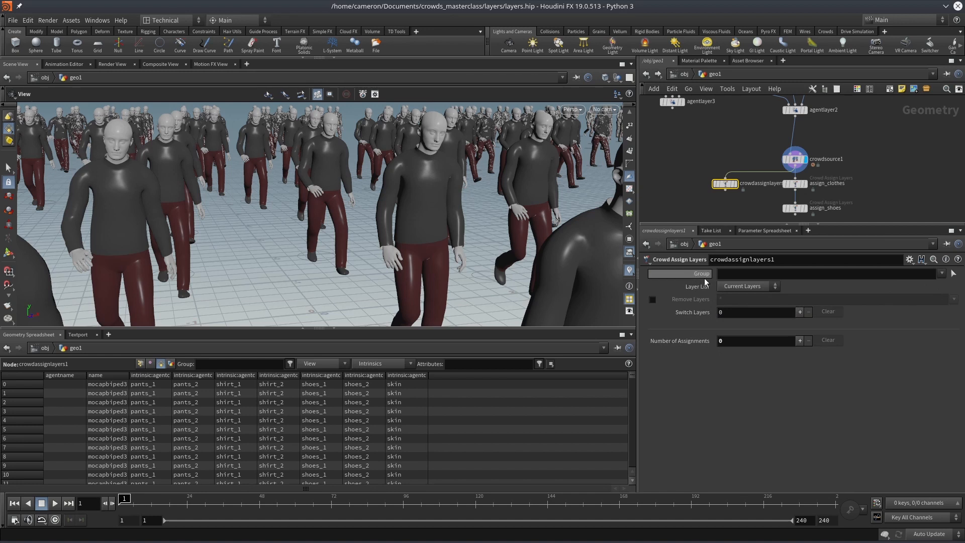
{"action": "left_click", "coordinate": [736, 184]}
- Examine crowdassignlayers1's Layer List options, and compare its agentcurrentlayers intrinsic values with those of agentlayer2
{"action": "left_click", "coordinate": [729, 286]}
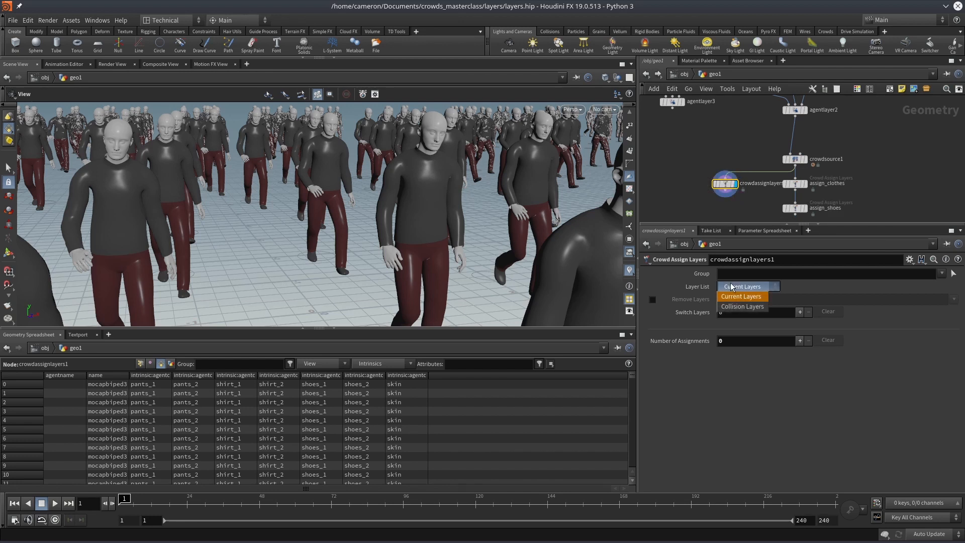
{"action": "left_click", "coordinate": [731, 283]}
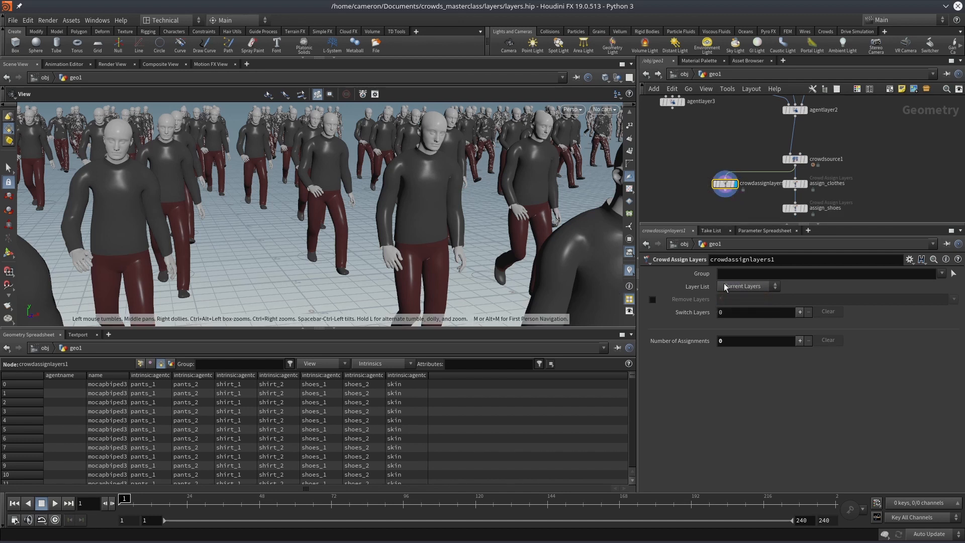
{"action": "left_click", "coordinate": [738, 288]}
{"action": "left_click", "coordinate": [736, 292]}
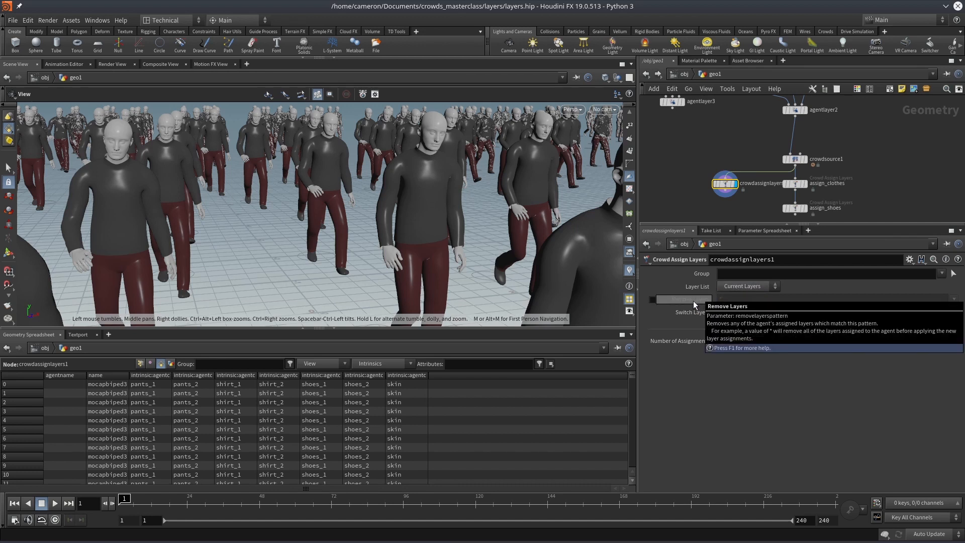
{"action": "left_click", "coordinate": [377, 363]}
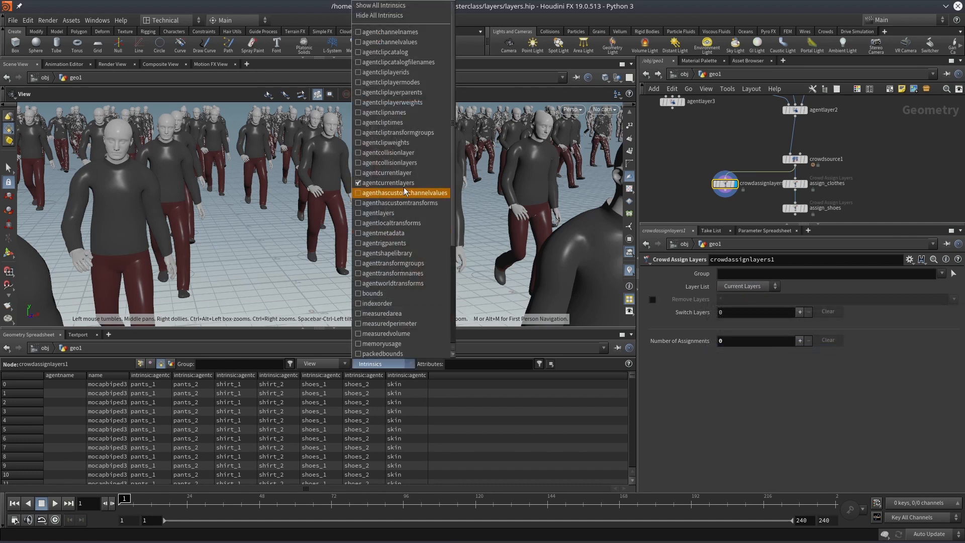
{"action": "left_click", "coordinate": [491, 387]}
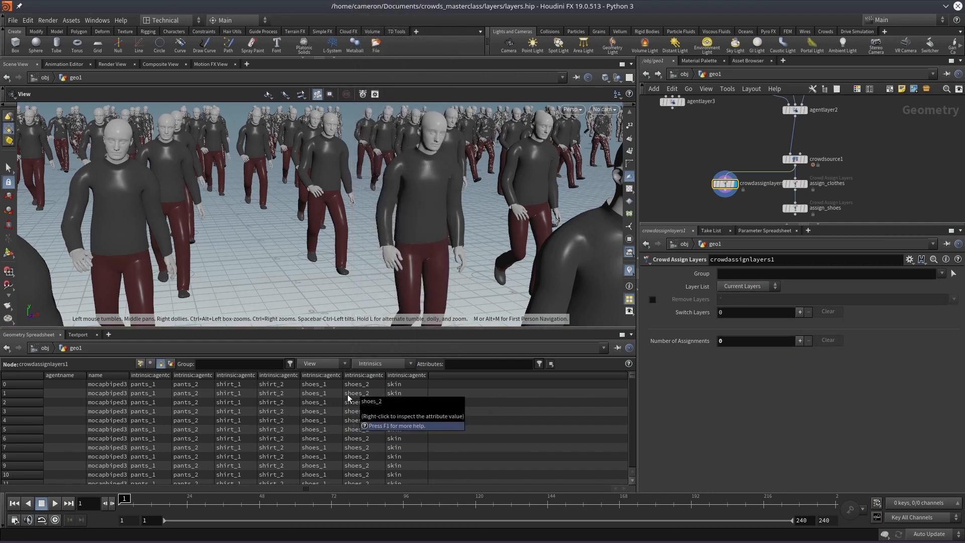
{"action": "left_click", "coordinate": [795, 109]}
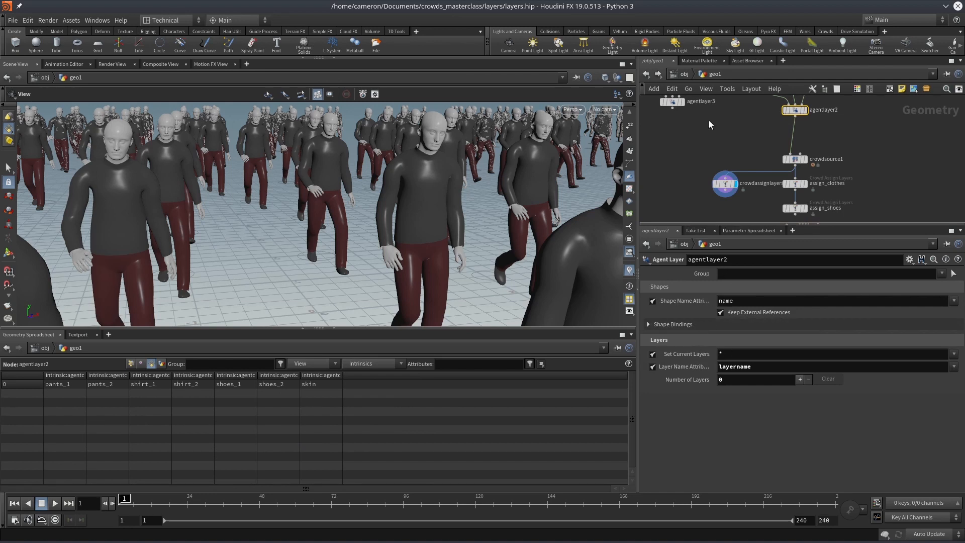
{"action": "left_click_drag", "start_coordinate": [727, 191], "coordinate": [726, 191]}
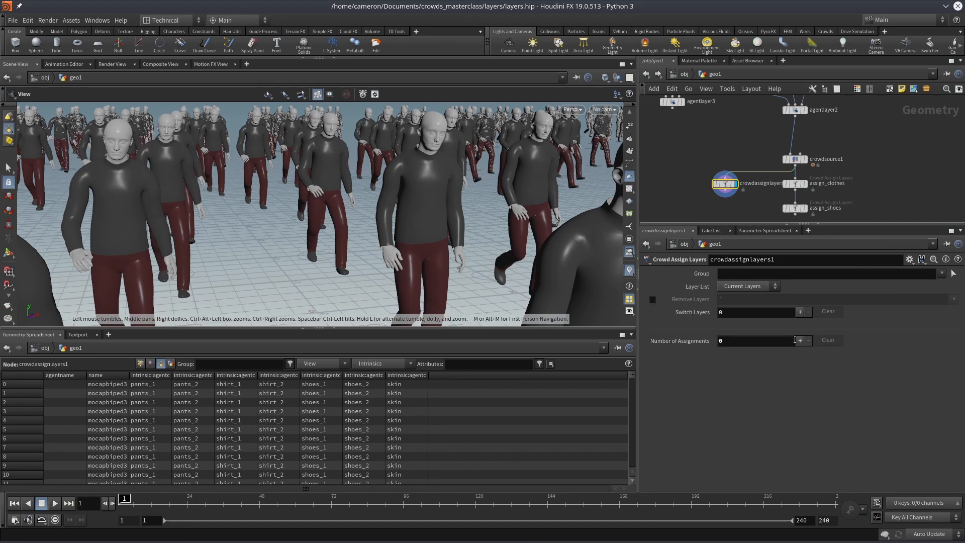
- Enable Remove Layers on crowdassignlayers1 with the pattern * ^skin, so every layer except skin is removed
{"action": "left_click", "coordinate": [653, 300]}
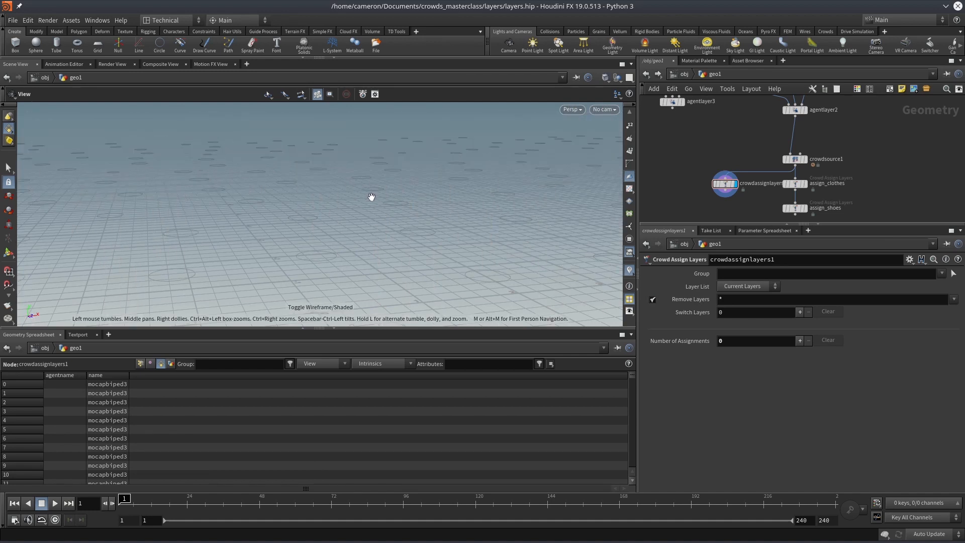
{"action": "left_click", "coordinate": [743, 297]}
{"action": "key", "text": "BackSpace"}
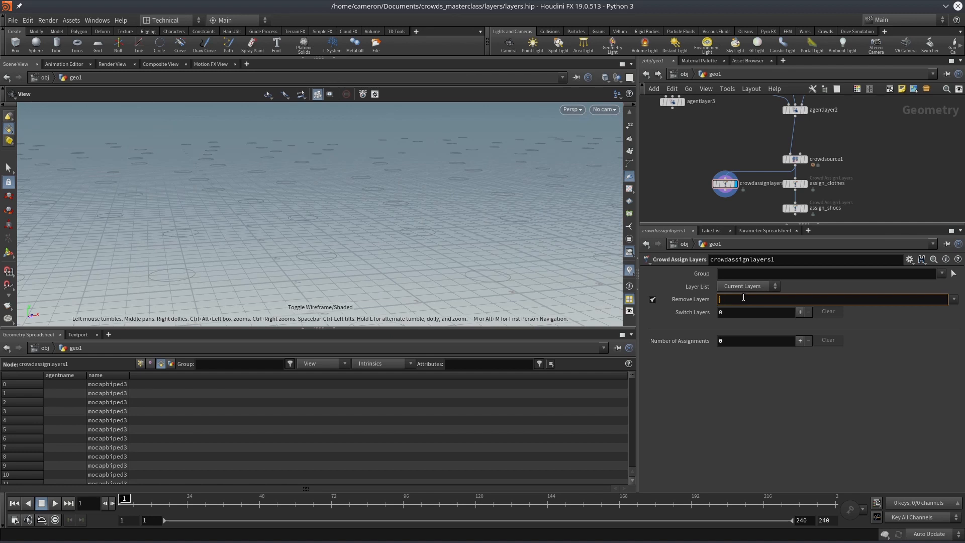
{"action": "type", "text": "* ^skin"}
{"action": "key", "text": "Return"}
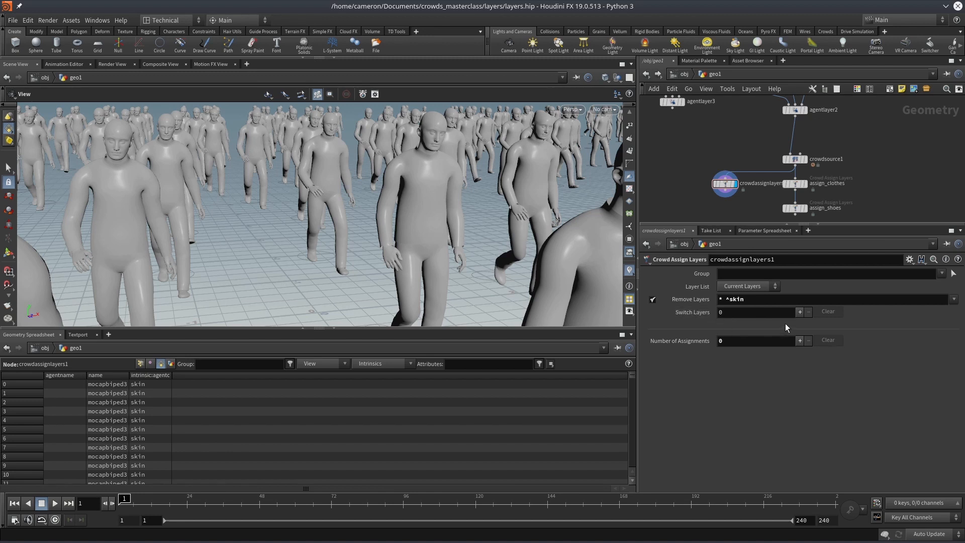
- Add one Switch Layers entry on crowdassignlayers1 that switches from skin to shirt_1
{"action": "left_click", "coordinate": [800, 312]}
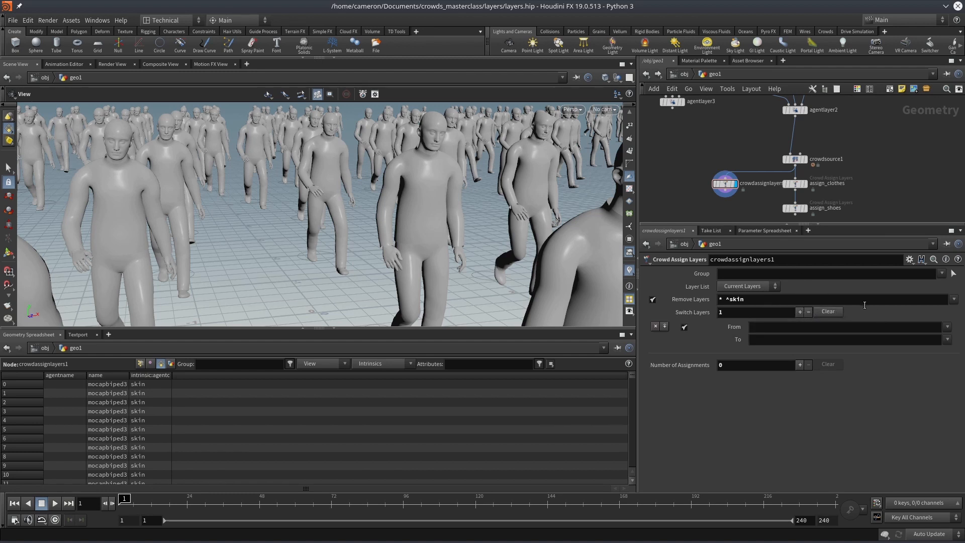
{"action": "left_click", "coordinate": [946, 328]}
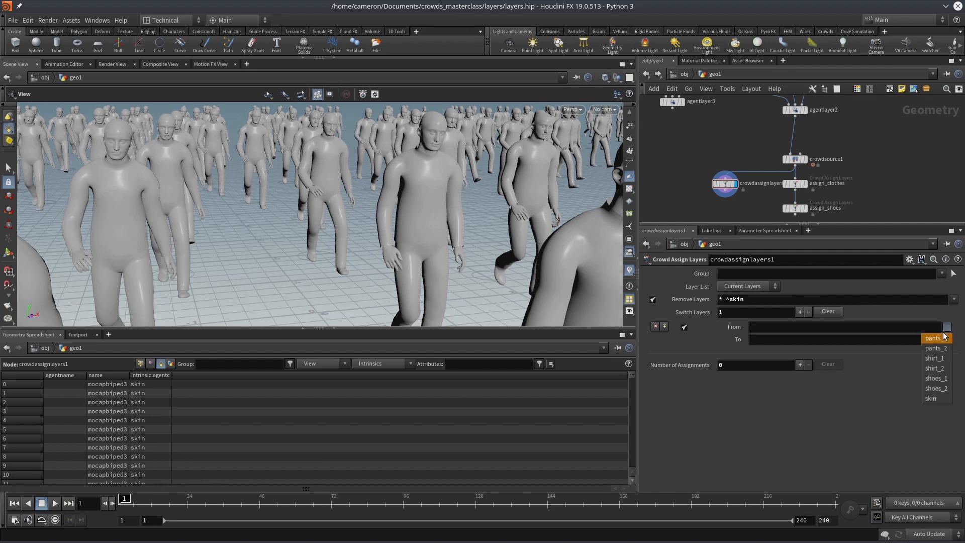
{"action": "left_click", "coordinate": [931, 400]}
{"action": "left_click", "coordinate": [947, 340]}
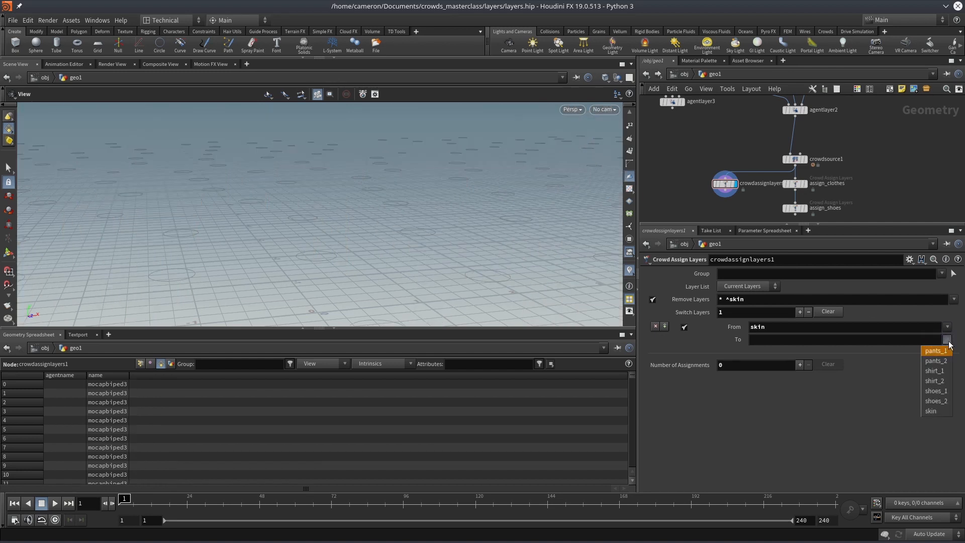
{"action": "left_click", "coordinate": [934, 371]}
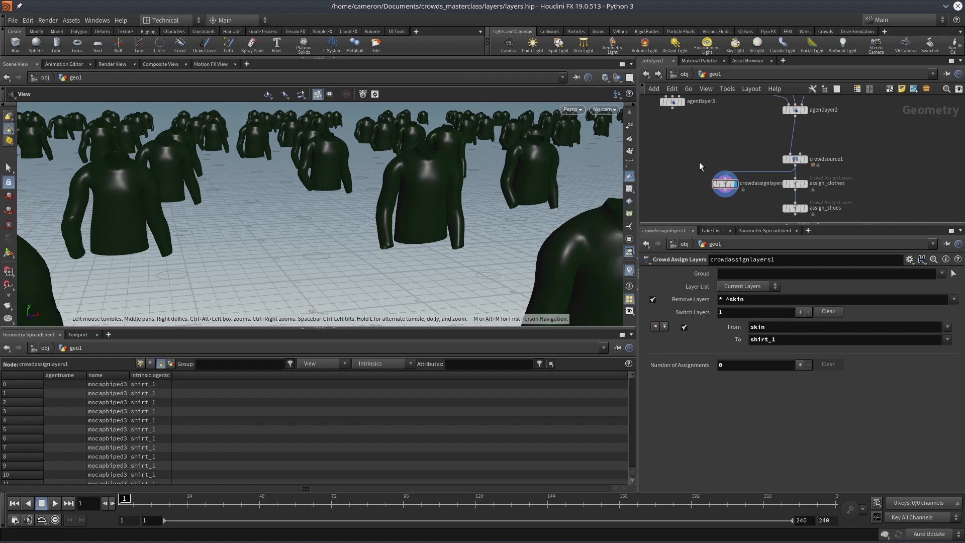
- Clear crowdassignlayers1's Switch Layers entries and set its Remove Layers pattern to *
{"action": "left_click", "coordinate": [826, 311]}
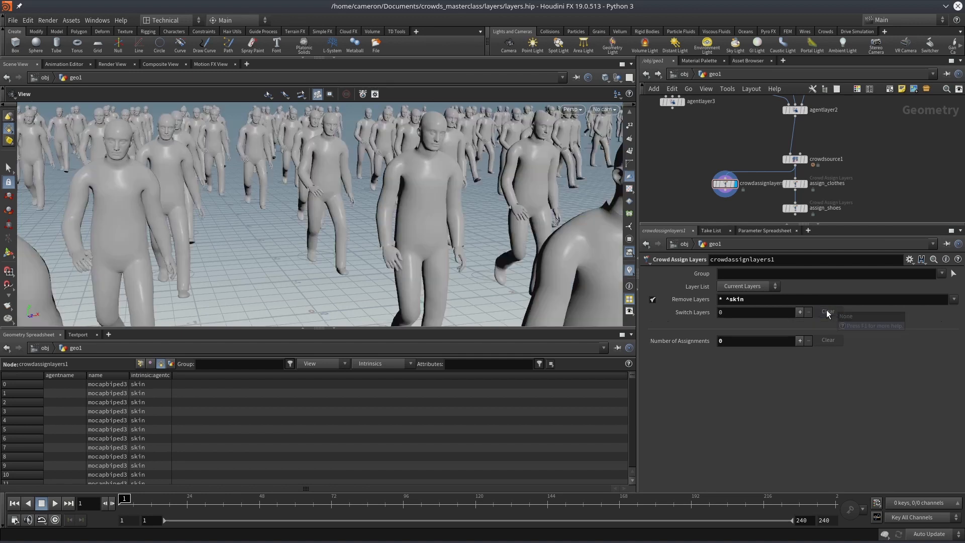
{"action": "left_click", "coordinate": [767, 300]}
{"action": "type", "text": "*"}
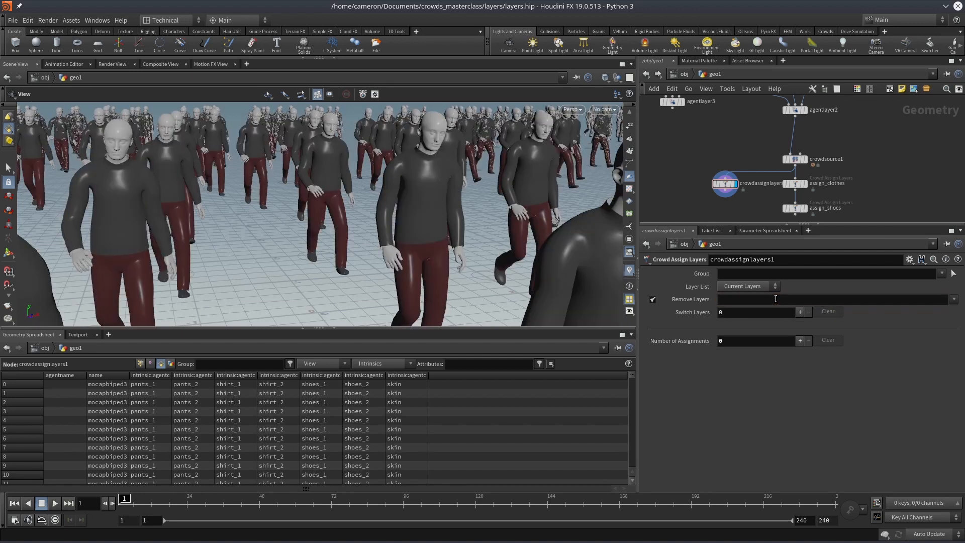
{"action": "key", "text": "Return"}
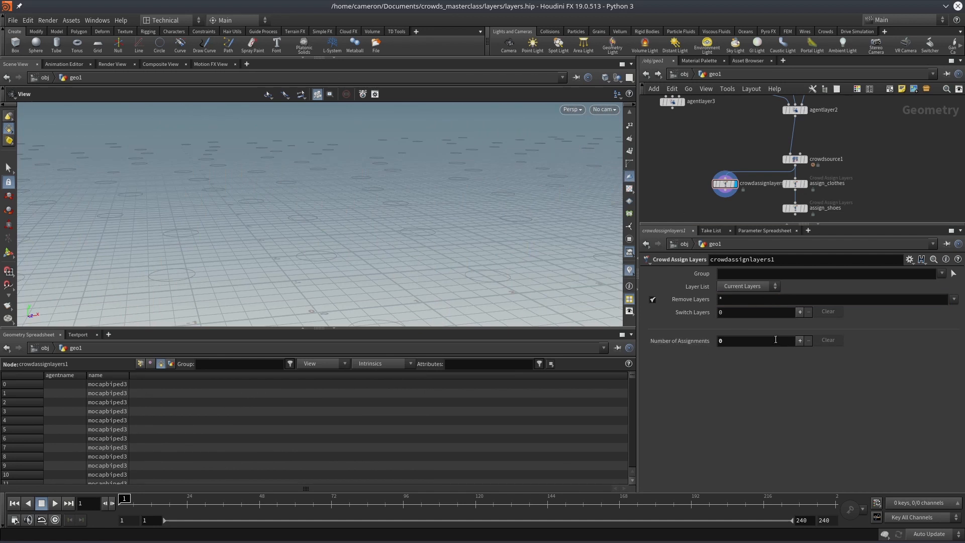
- Add one assignment to crowdassignlayers1 with two layer choices, shirt_1 and shirt_2
{"action": "left_click", "coordinate": [799, 341]}
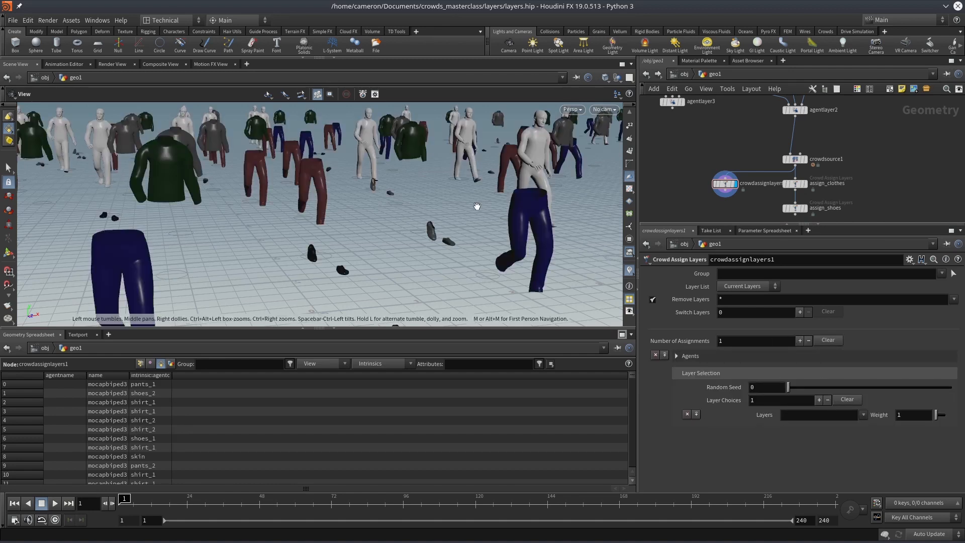
{"action": "left_click", "coordinate": [798, 415]}
{"action": "left_click", "coordinate": [862, 414]}
{"action": "left_click", "coordinate": [828, 466]}
{"action": "left_click", "coordinate": [863, 415]}
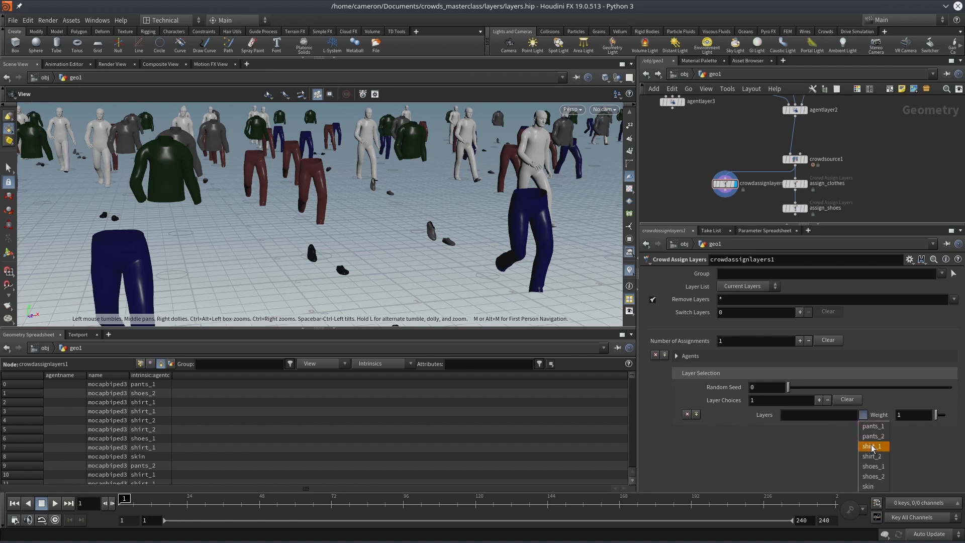
{"action": "left_click", "coordinate": [872, 446]}
{"action": "left_click", "coordinate": [818, 400]}
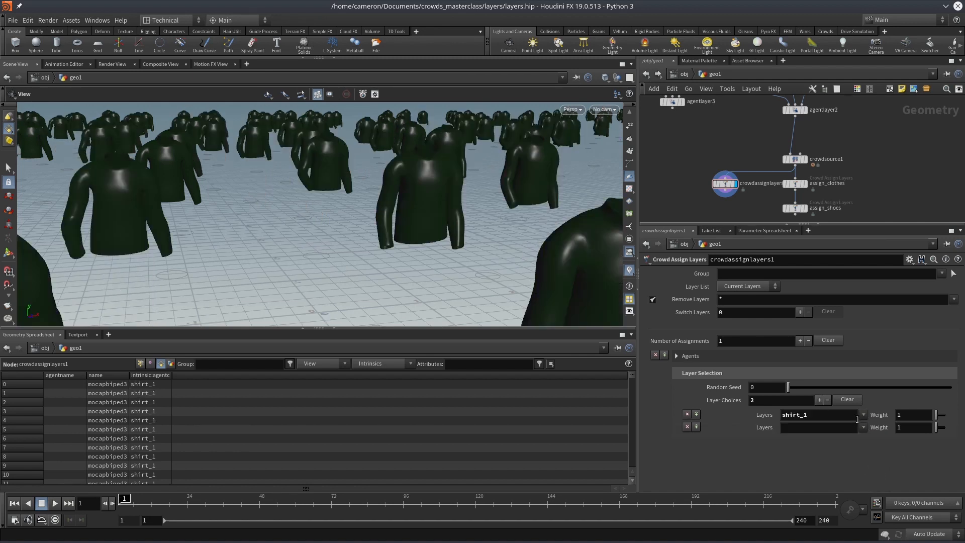
{"action": "left_click", "coordinate": [863, 427]}
{"action": "left_click", "coordinate": [867, 471]}
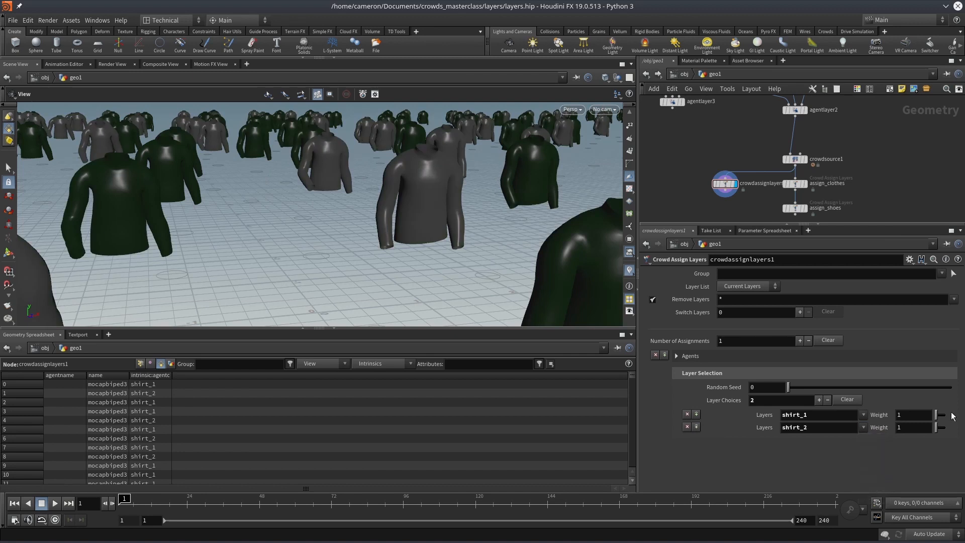
- Set the layer choice weights to 0.8 for shirt_1 and 0.1 for shirt_2
{"action": "left_click", "coordinate": [923, 428]}
{"action": "scroll", "coordinate": [921, 428], "scroll_direction": "down", "scroll_amount": 4}
{"action": "scroll", "coordinate": [921, 428], "scroll_direction": "down", "scroll_amount": 5}
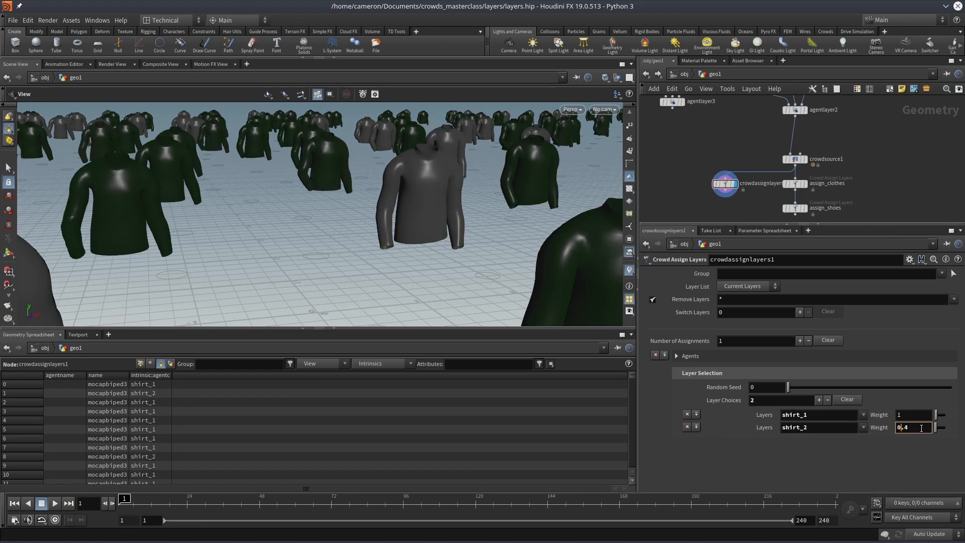
{"action": "left_click", "coordinate": [918, 416]}
{"action": "scroll", "coordinate": [918, 416], "scroll_direction": "down", "scroll_amount": 2}
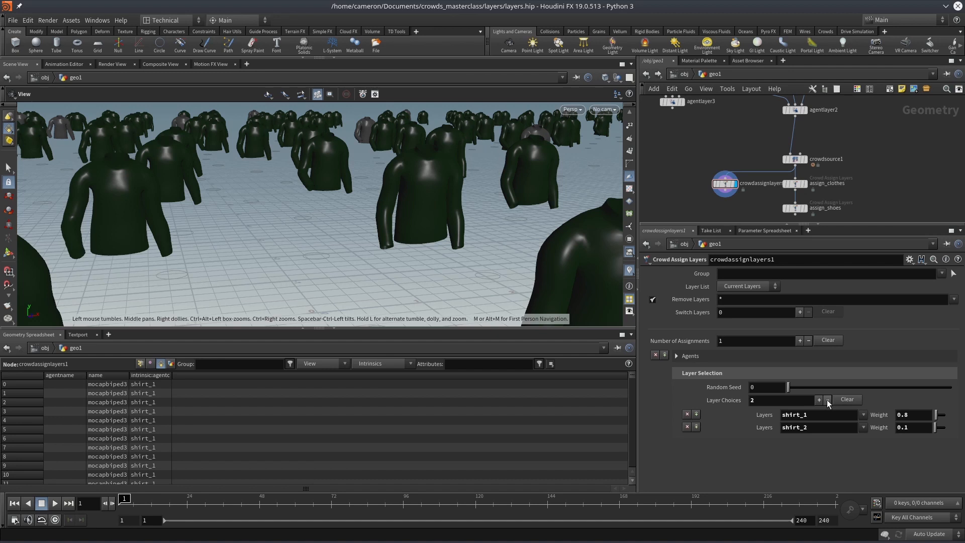
- Add pants_2 to the shirt_2 layer choice and set that choice's weight to 0.2
{"action": "left_click", "coordinate": [812, 415]}
{"action": "left_click", "coordinate": [840, 427]}
{"action": "type", "text": "pants_2"}
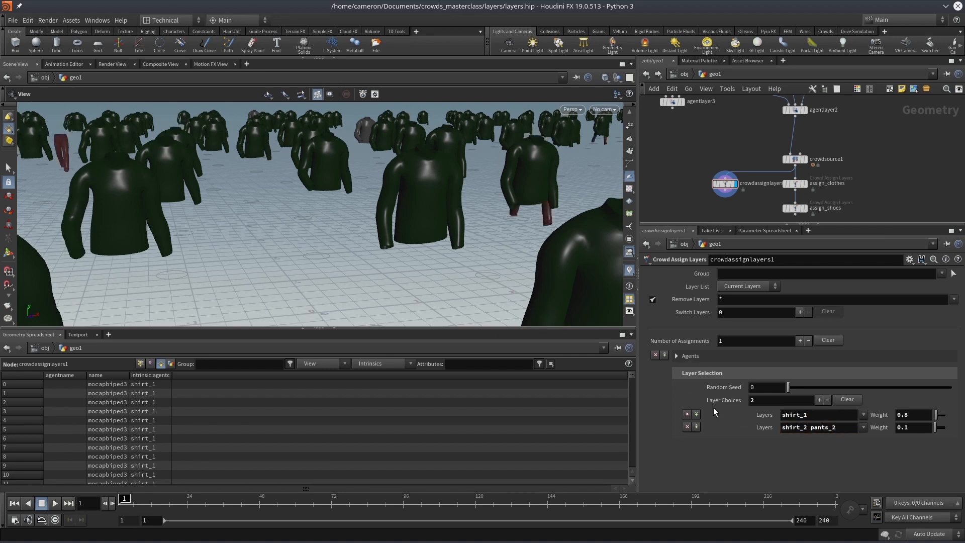
{"action": "left_click_drag", "start_coordinate": [796, 428], "coordinate": [825, 427]}
{"action": "left_click", "coordinate": [910, 427]}
{"action": "key", "text": "BackSpace"}
{"action": "type", "text": "2"}
{"action": "key", "text": "Return"}
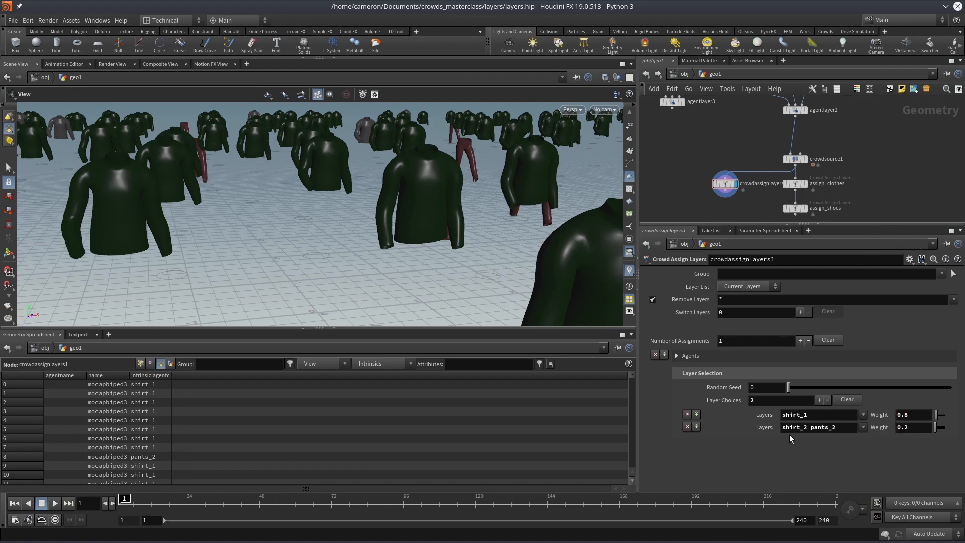
- Set the first assignment's layer selection Random Seed to 1.88
{"action": "left_click_drag", "start_coordinate": [789, 427], "coordinate": [800, 428]}
{"action": "left_click", "coordinate": [817, 428]}
{"action": "left_click_drag", "start_coordinate": [791, 430], "coordinate": [816, 430]}
{"action": "left_click", "coordinate": [817, 430]}
{"action": "left_click", "coordinate": [897, 185]}
{"action": "scroll", "coordinate": [501, 237], "scroll_direction": "down", "scroll_amount": 3}
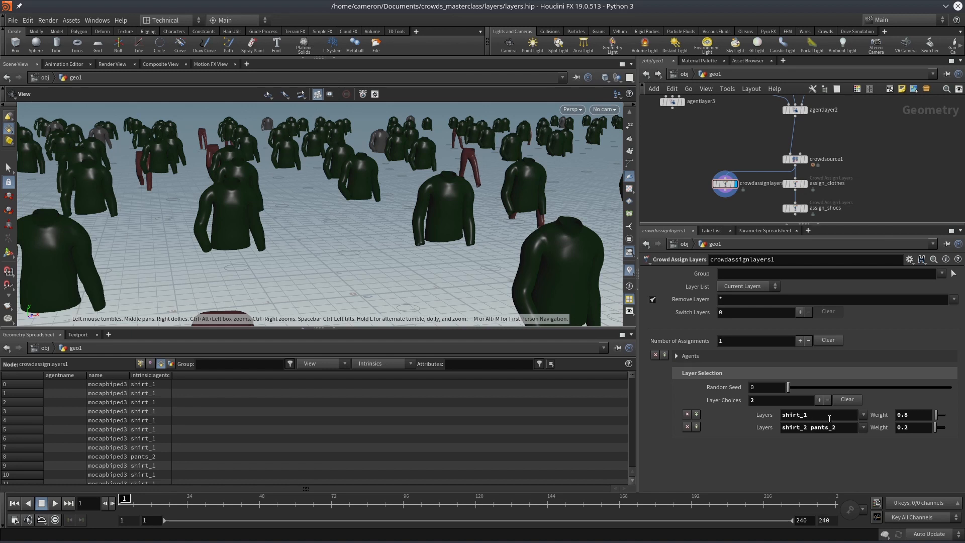
{"action": "left_click_drag", "start_coordinate": [787, 387], "coordinate": [820, 392]}
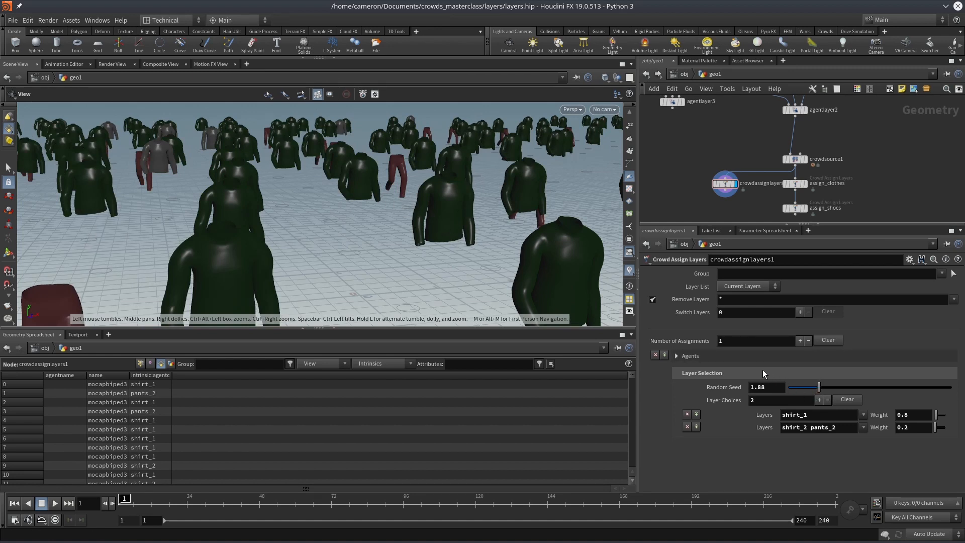
- Replace the first assignment's layer choices with a single choice of skin
{"action": "left_click", "coordinate": [846, 400]}
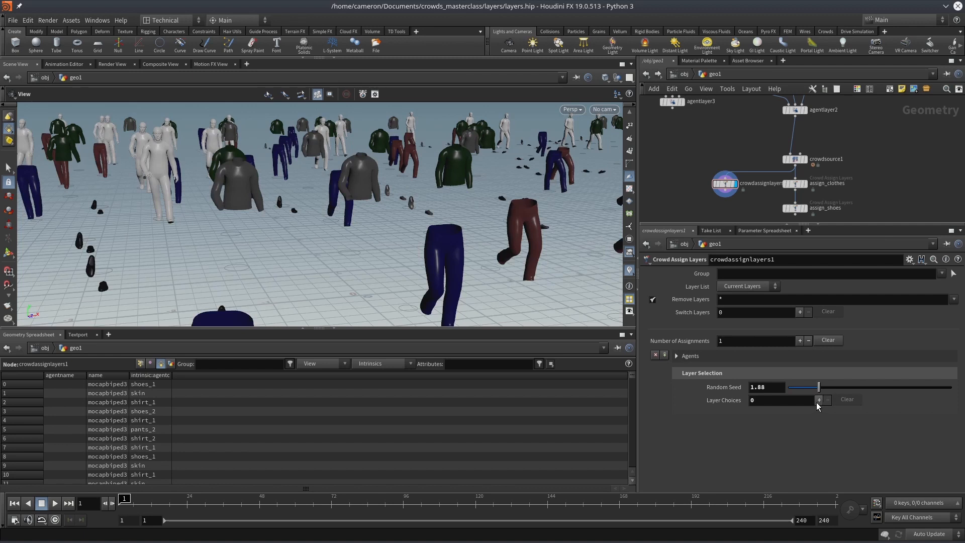
{"action": "left_click", "coordinate": [818, 400]}
{"action": "left_click", "coordinate": [862, 414]}
{"action": "left_click", "coordinate": [868, 486]}
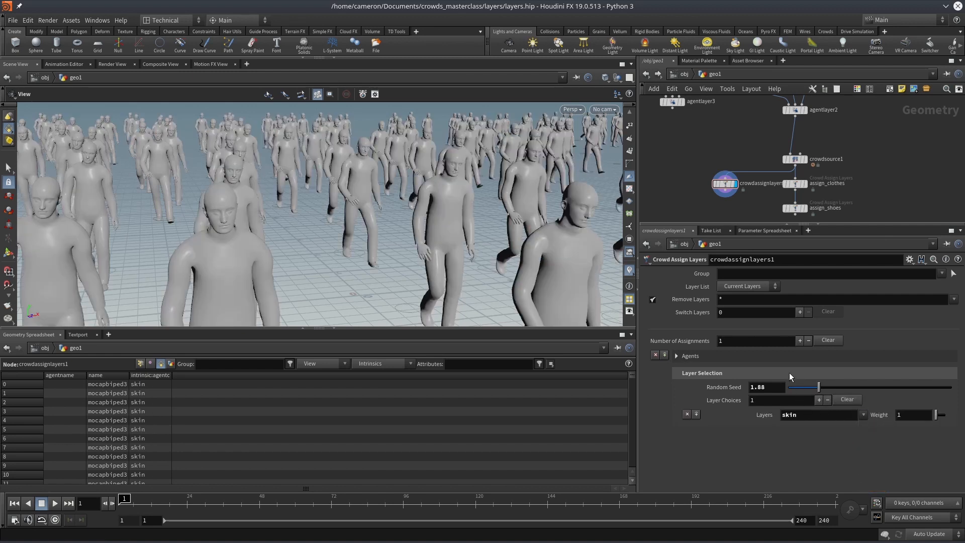
- Add a second assignment with shirt_1 as its layer
{"action": "left_click", "coordinate": [799, 340]}
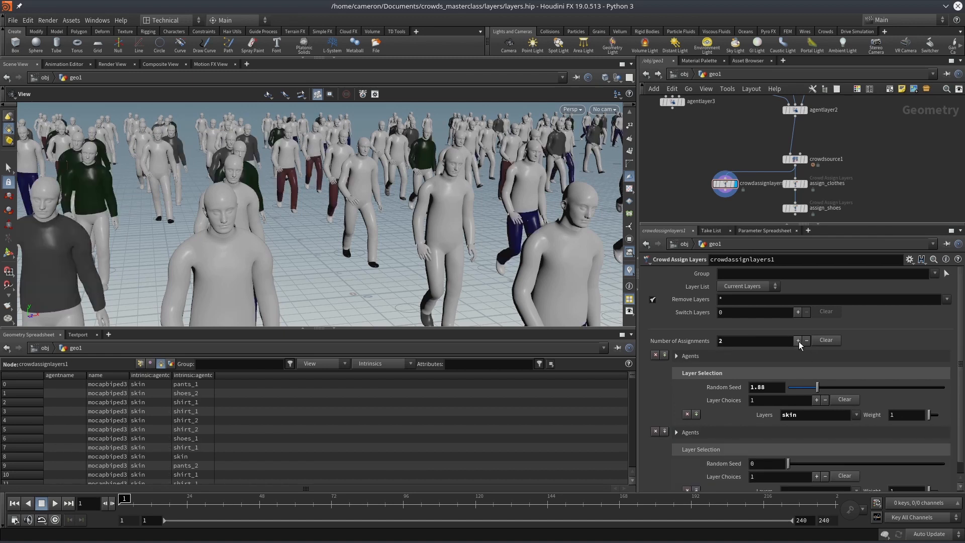
{"action": "scroll", "coordinate": [843, 465], "scroll_direction": "down", "scroll_amount": 1}
{"action": "left_click", "coordinate": [853, 479]}
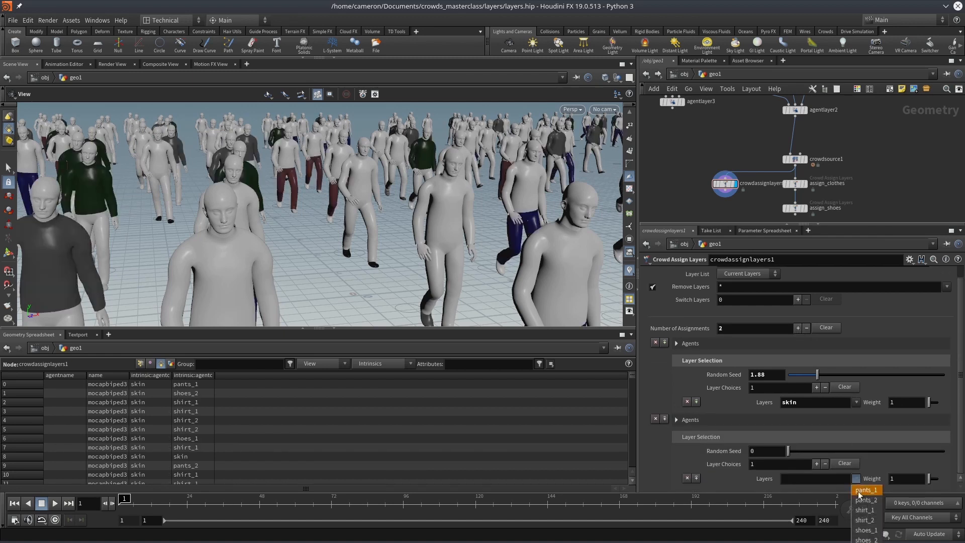
{"action": "left_click", "coordinate": [865, 510]}
{"action": "left_click", "coordinate": [855, 480]}
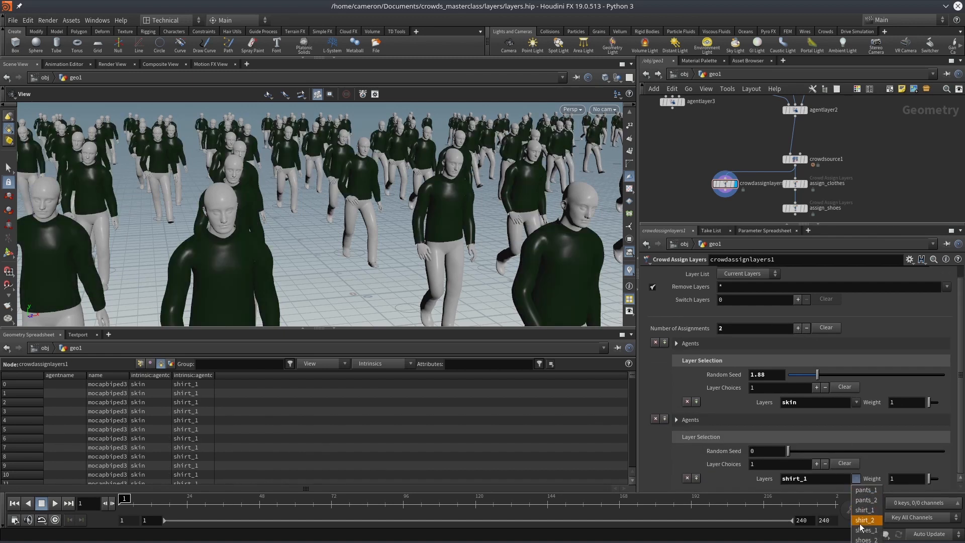
- Change the second assignment's layer pattern to shirt_* and set its Random Seed to 1.23
{"action": "left_click", "coordinate": [802, 481]}
{"action": "left_click_drag", "start_coordinate": [802, 481], "coordinate": [839, 485]}
{"action": "key", "text": "BackSpace"}
{"action": "type", "text": "*"}
{"action": "key", "text": "Return"}
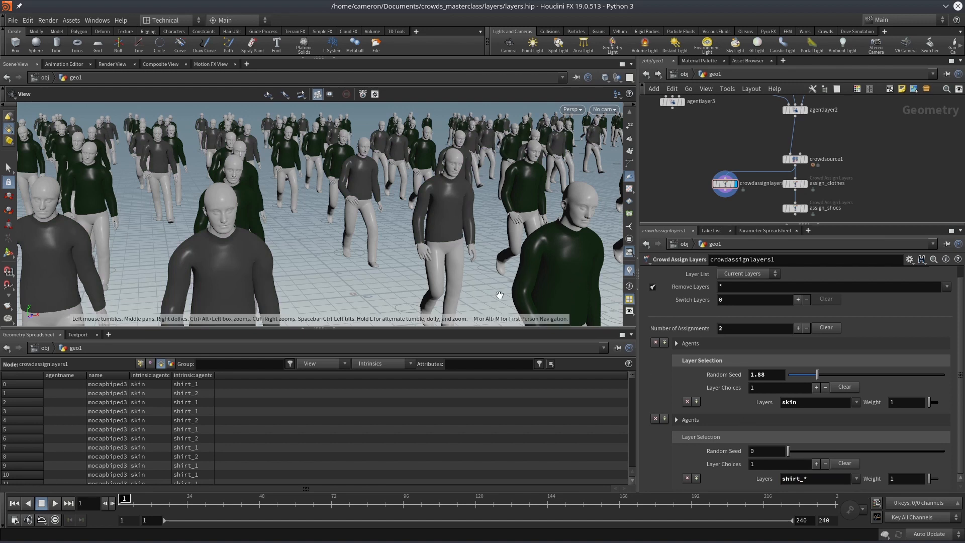
{"action": "left_click", "coordinate": [807, 451]}
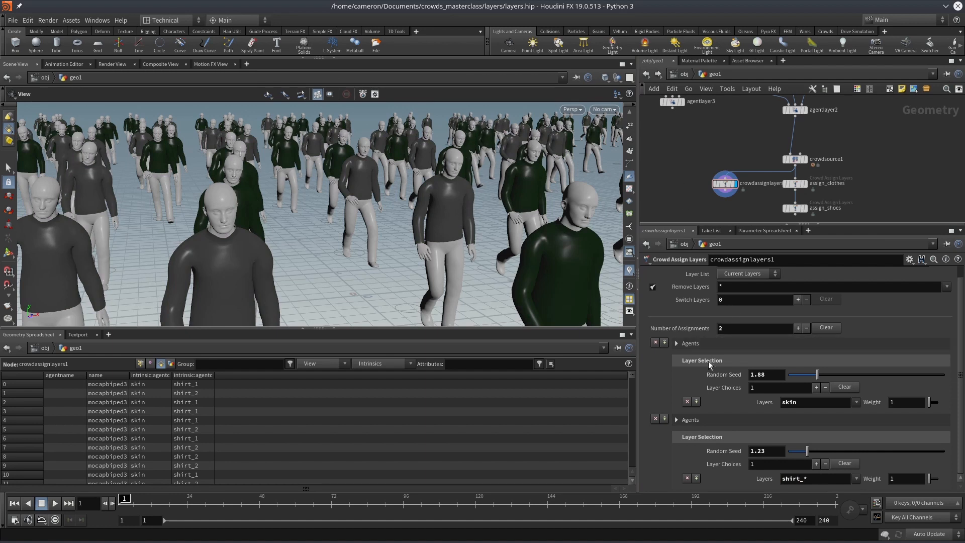
- Examine the second assignment's Agents options alongside the node's overall Group parameter
{"action": "left_click", "coordinate": [685, 420]}
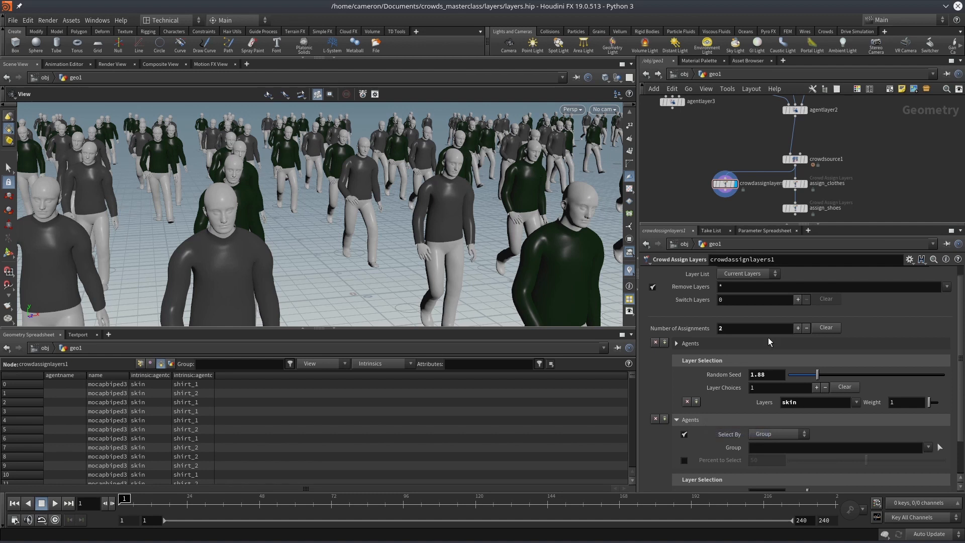
{"action": "scroll", "coordinate": [769, 341], "scroll_direction": "up", "scroll_amount": 1}
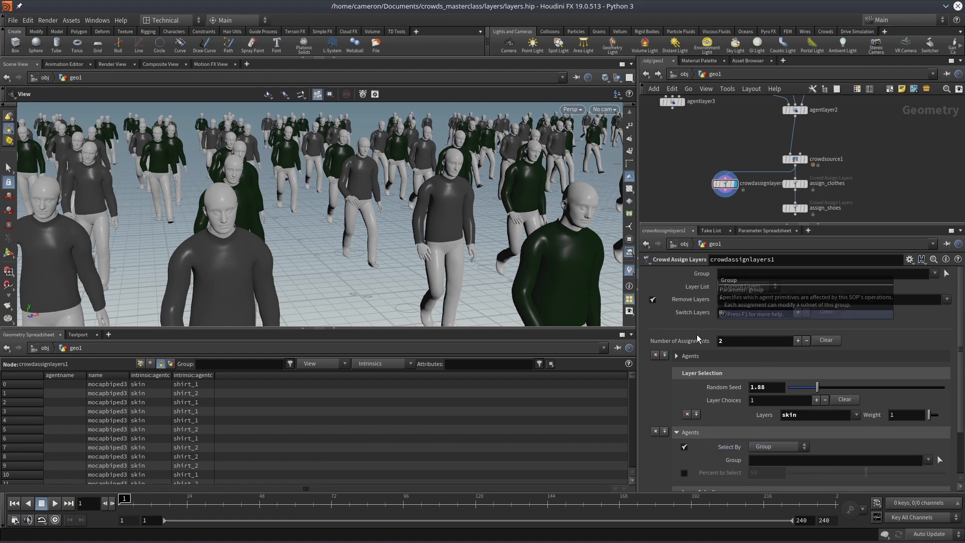
{"action": "scroll", "coordinate": [692, 381], "scroll_direction": "down", "scroll_amount": 5}
{"action": "left_click", "coordinate": [692, 379]}
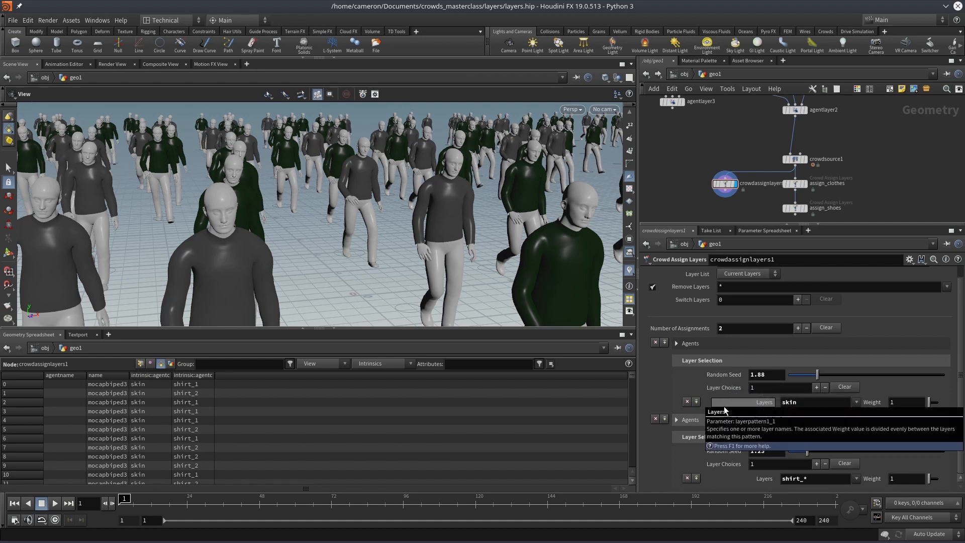
- Add a third assignment with pants_1 as its only layer
{"action": "left_click", "coordinate": [795, 327]}
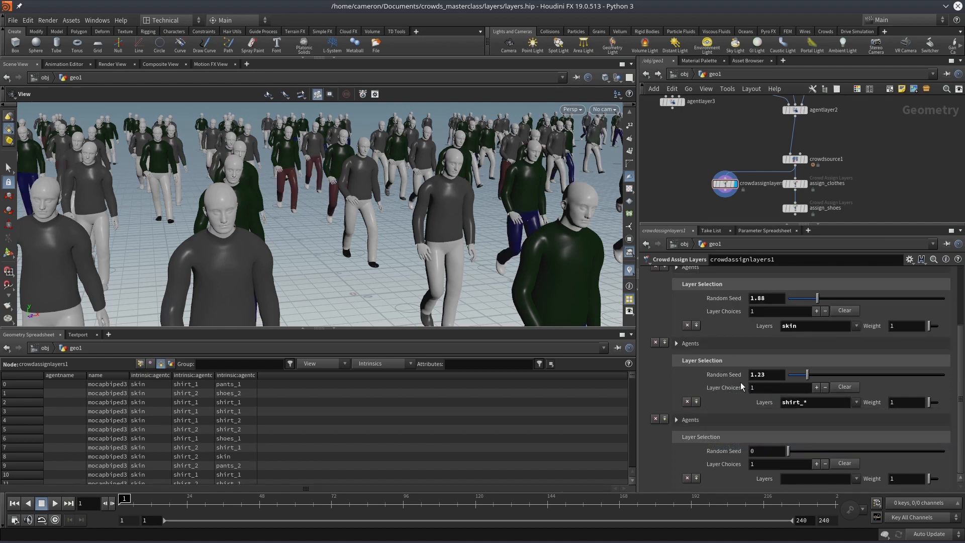
{"action": "left_click", "coordinate": [853, 478]}
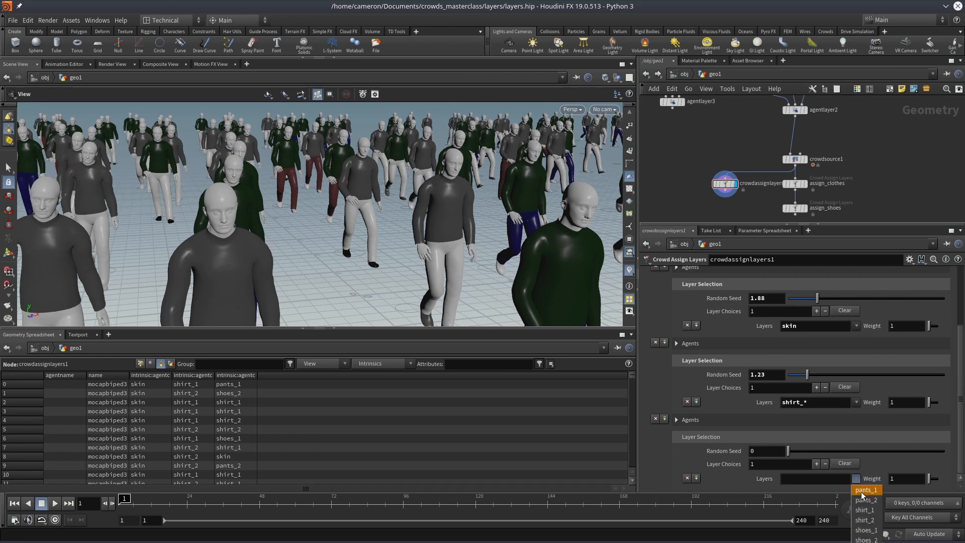
{"action": "left_click", "coordinate": [864, 490]}
{"action": "left_click", "coordinate": [855, 479]}
{"action": "left_click", "coordinate": [864, 500]}
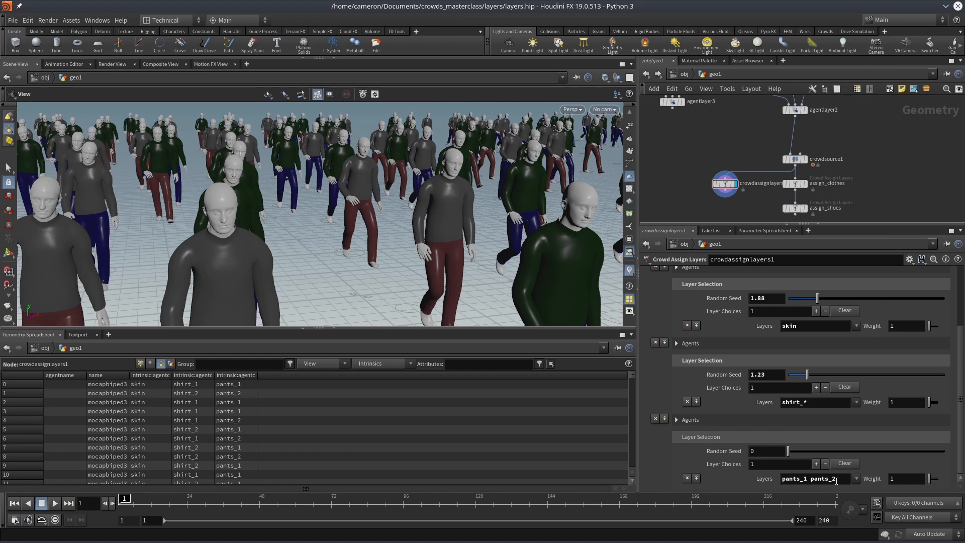
{"action": "left_click", "coordinate": [836, 479]}
{"action": "type", "text": "pants_1"}
{"action": "key", "text": "Return"}
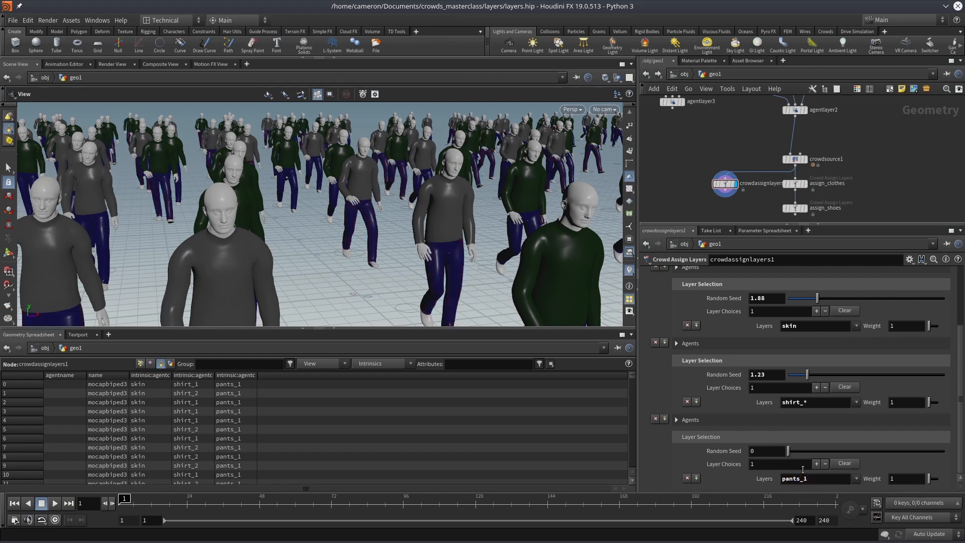
- Make the third assignment select agents by Current Layer with the layer pattern shirt_1
{"action": "left_click", "coordinate": [717, 419]}
{"action": "left_click", "coordinate": [776, 435]}
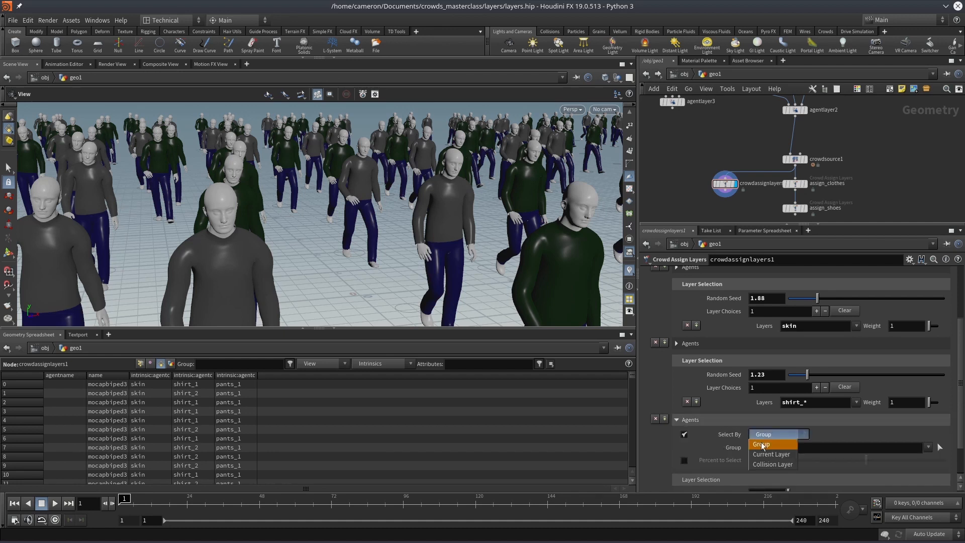
{"action": "left_click", "coordinate": [773, 435]}
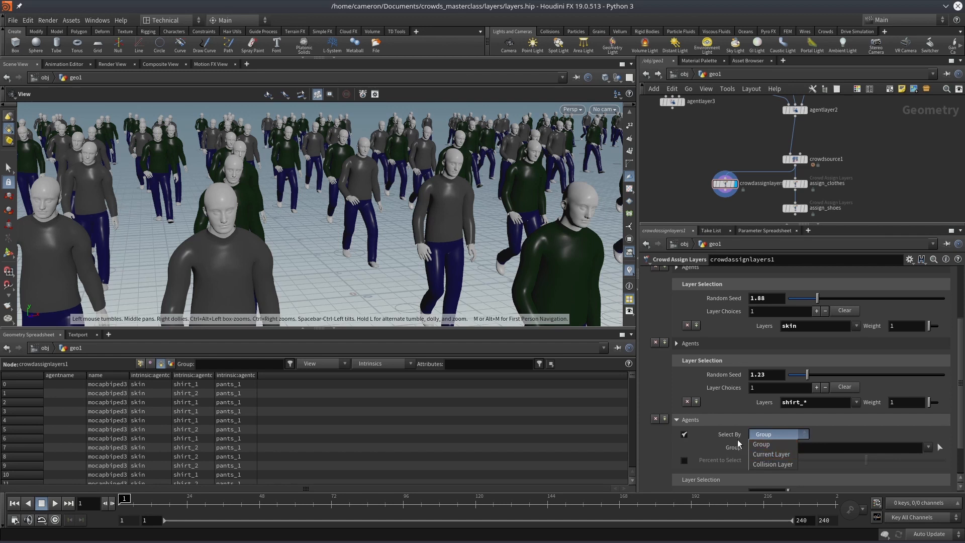
{"action": "left_click", "coordinate": [770, 453]}
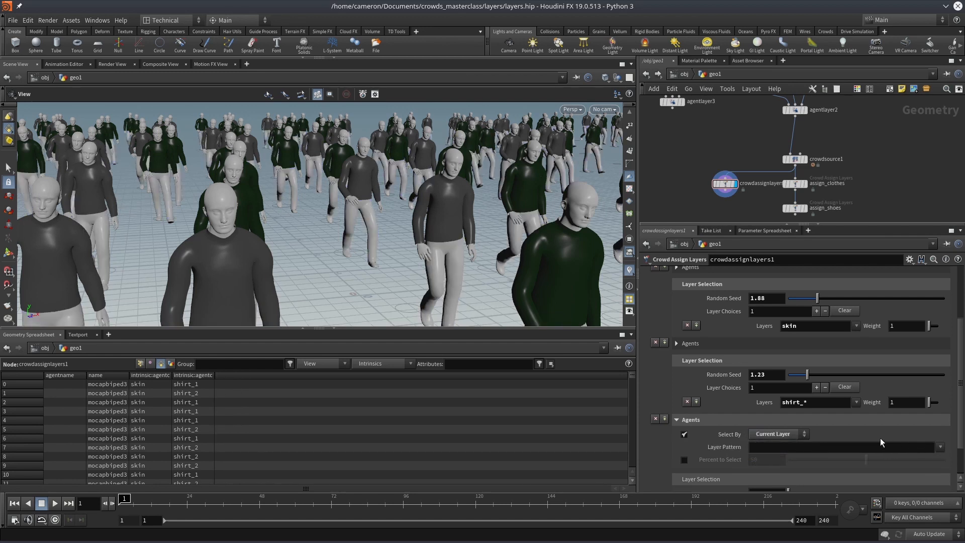
{"action": "scroll", "coordinate": [847, 455], "scroll_direction": "up", "scroll_amount": 3}
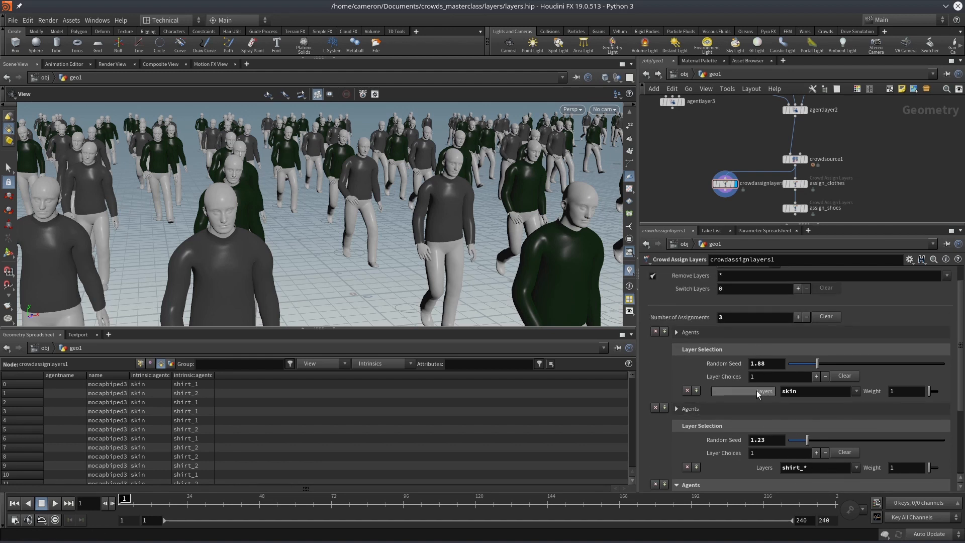
{"action": "scroll", "coordinate": [757, 390], "scroll_direction": "down", "scroll_amount": 4}
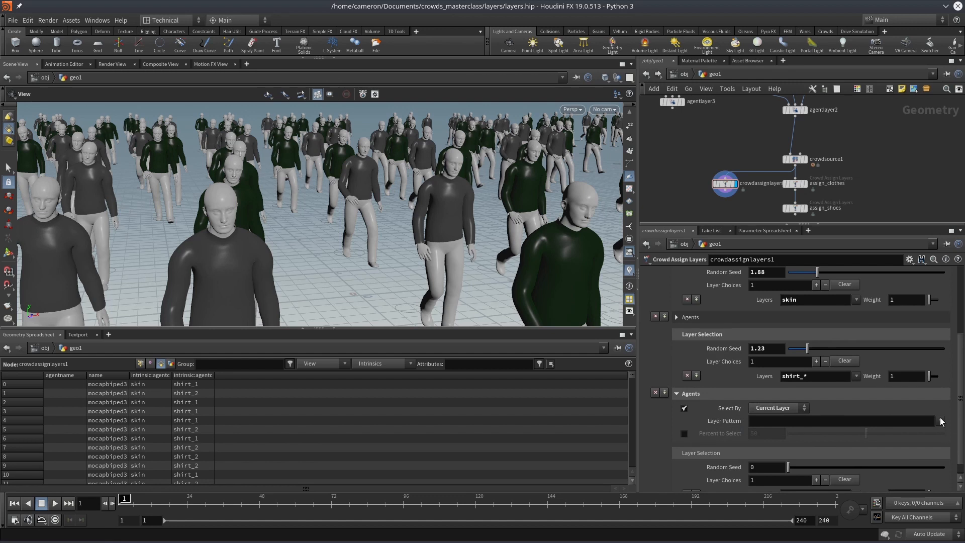
{"action": "left_click", "coordinate": [940, 421]}
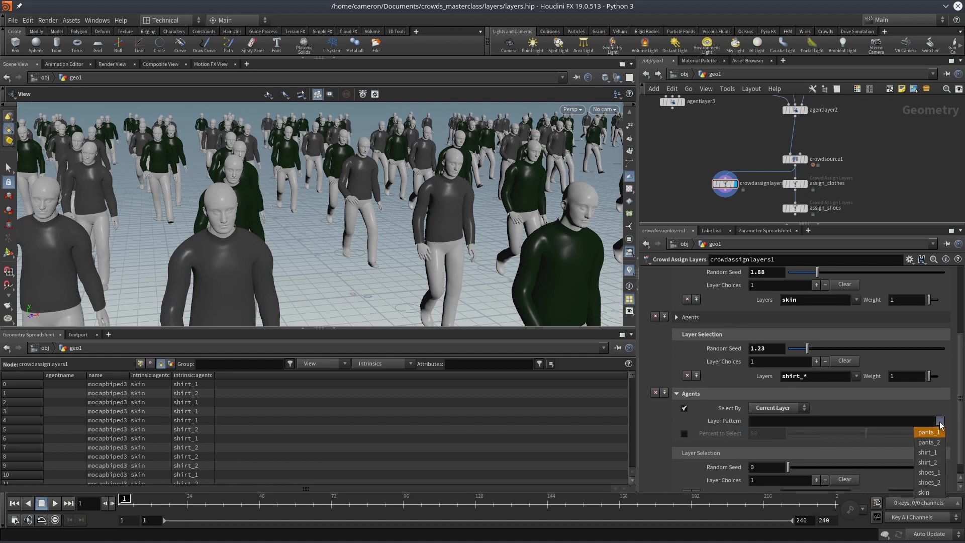
{"action": "left_click", "coordinate": [927, 451]}
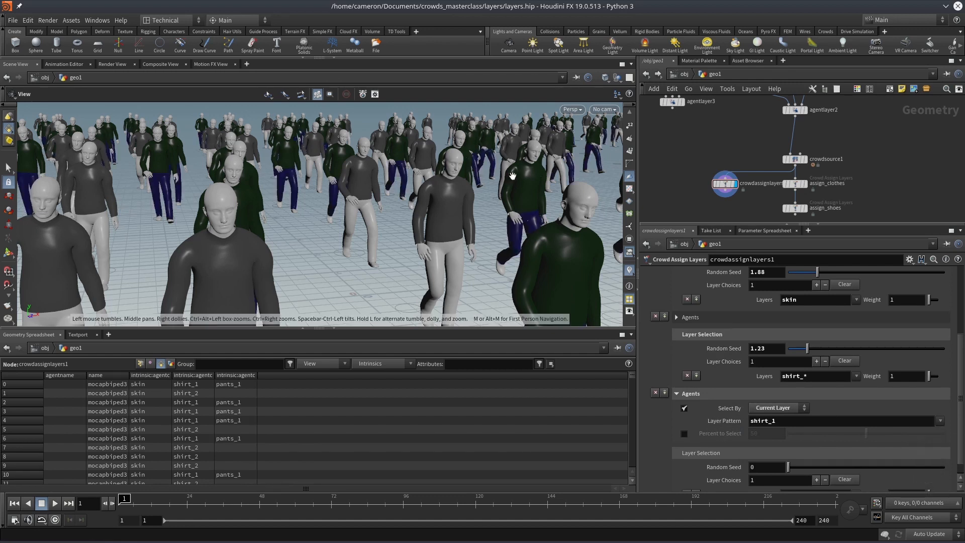
- Enable Percent to Select on the third assignment at 12.9 and set its agent selection Random Seed to 2.48
{"action": "scroll", "coordinate": [765, 440], "scroll_direction": "down", "scroll_amount": 1}
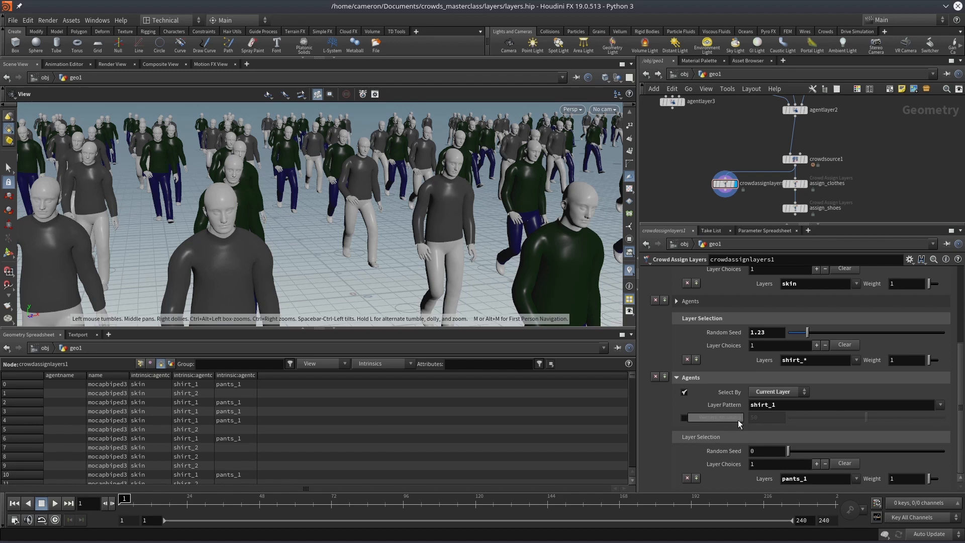
{"action": "left_click", "coordinate": [684, 417]}
{"action": "scroll", "coordinate": [525, 267], "scroll_direction": "down", "scroll_amount": 6}
{"action": "scroll", "coordinate": [526, 266], "scroll_direction": "up", "scroll_amount": 5}
{"action": "left_click_drag", "start_coordinate": [864, 424], "coordinate": [826, 429]}
{"action": "left_click_drag", "start_coordinate": [615, 215], "coordinate": [473, 254]}
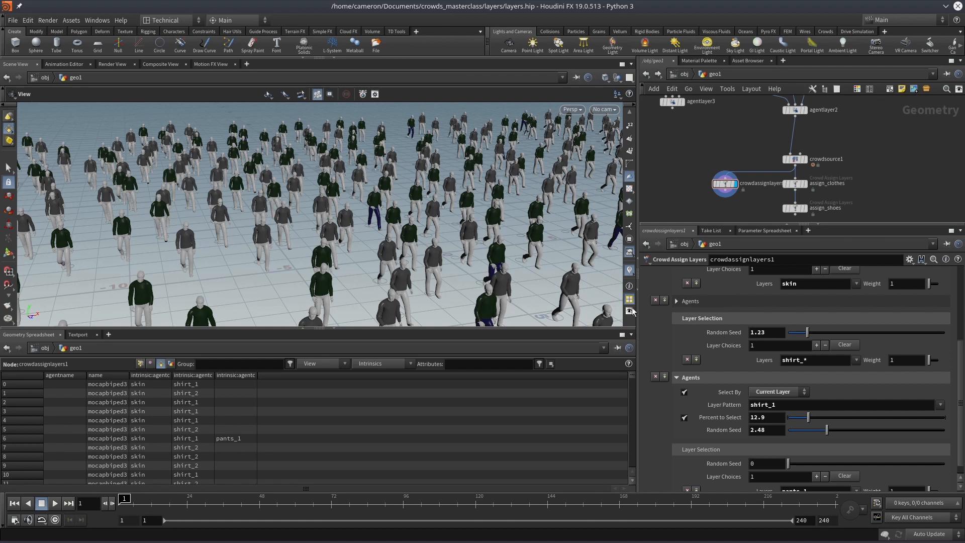
{"action": "scroll", "coordinate": [822, 374], "scroll_direction": "down", "scroll_amount": 1}
{"action": "scroll", "coordinate": [778, 383], "scroll_direction": "up", "scroll_amount": 3}
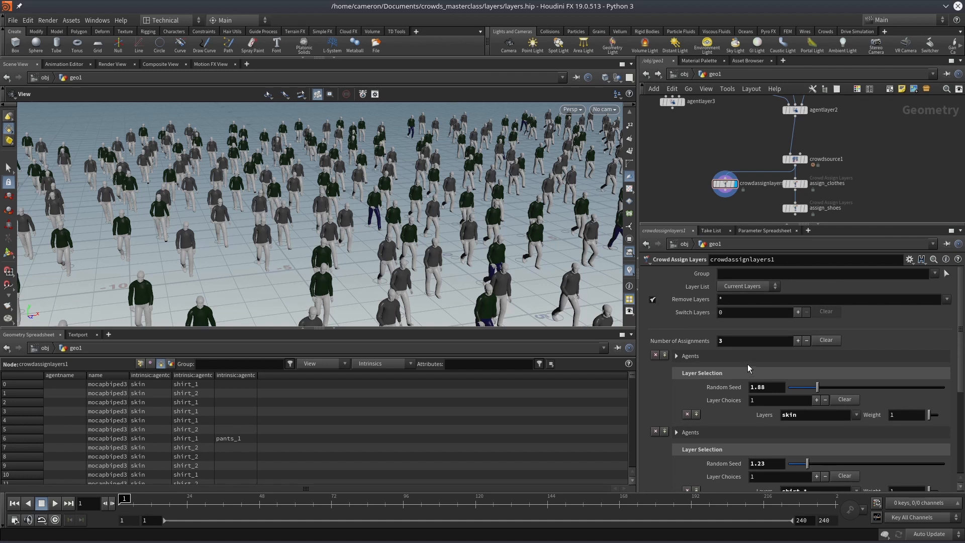
{"action": "scroll", "coordinate": [748, 369], "scroll_direction": "down", "scroll_amount": 2}
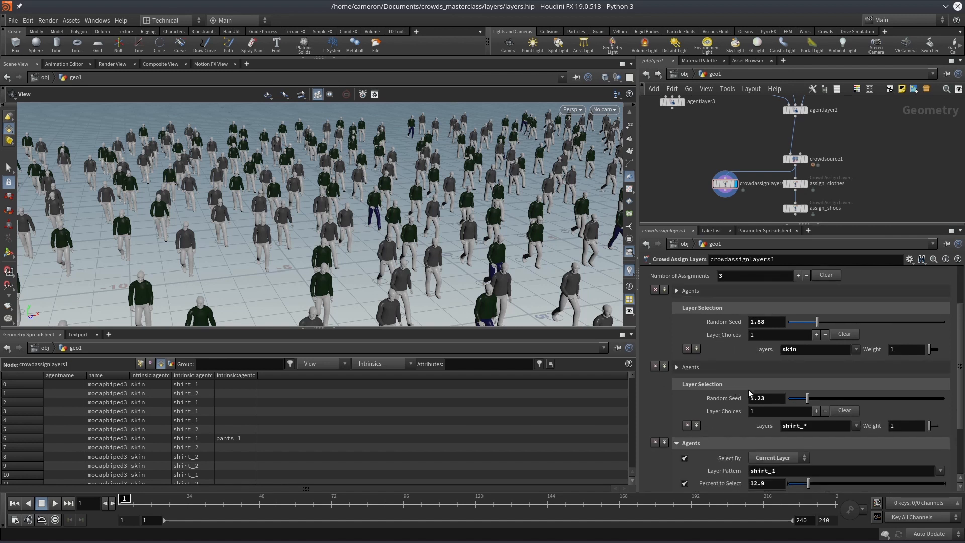
- Add a second Crowd Assign Layers node after crowdassignlayers1, connect it to that node's output and display it
{"action": "middle_click_drag", "start_coordinate": [660, 195], "coordinate": [649, 166]}
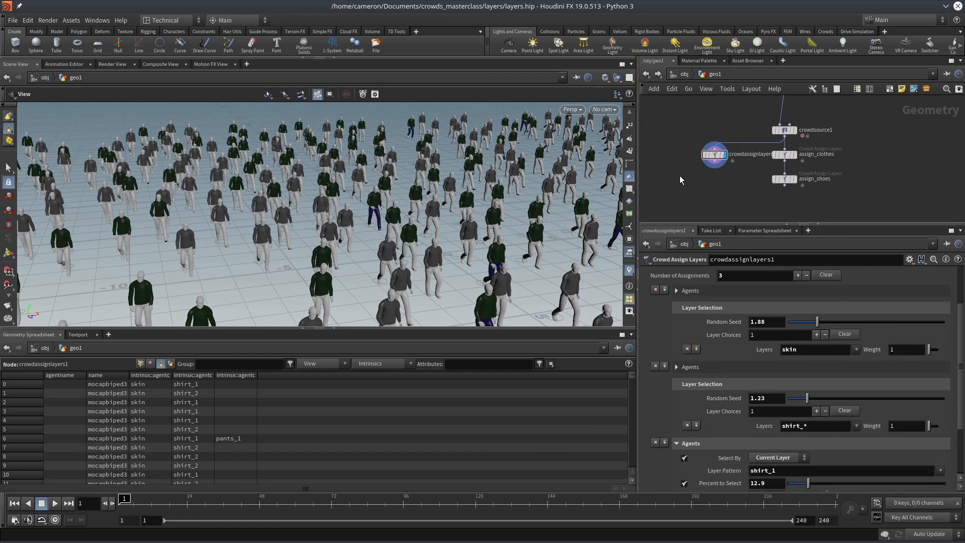
{"action": "key", "text": "Tab"}
{"action": "type", "text": "a"}
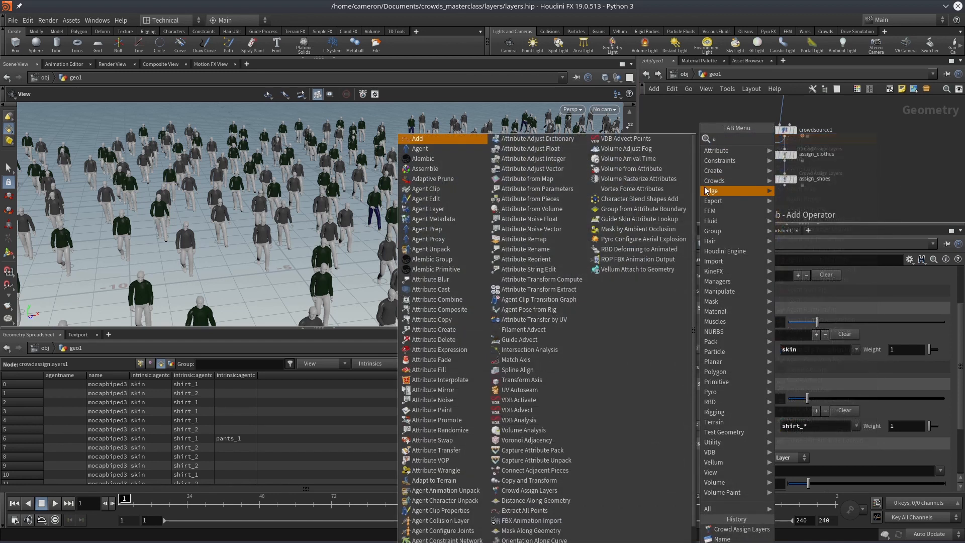
{"action": "type", "text": "gentcrowd"}
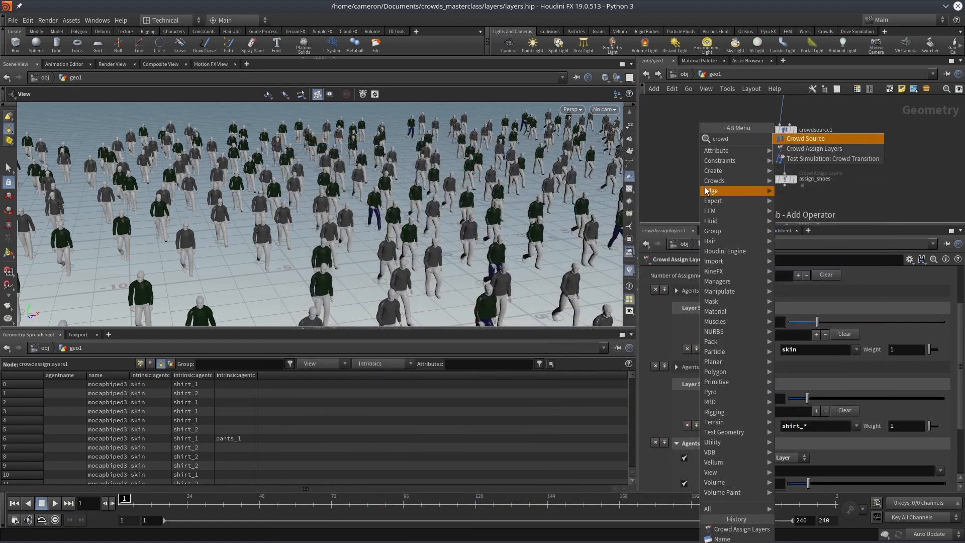
{"action": "left_click", "coordinate": [814, 148]}
{"action": "left_click", "coordinate": [710, 190]}
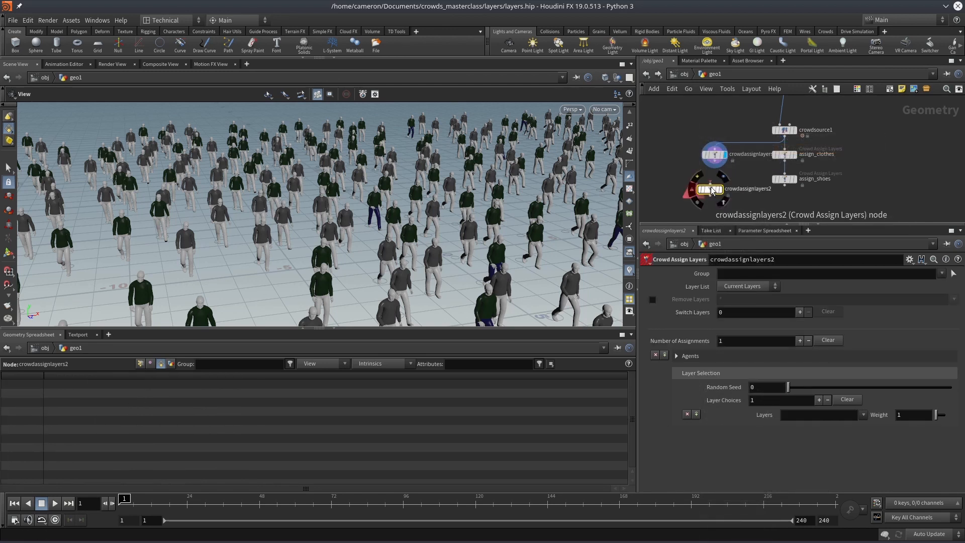
{"action": "left_click_drag", "start_coordinate": [714, 161], "coordinate": [709, 183]}
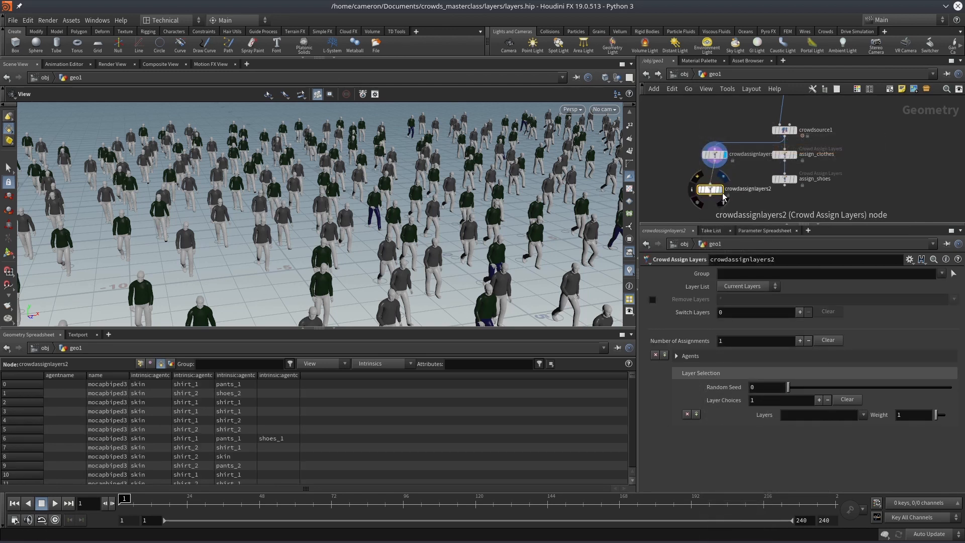
{"action": "key", "text": "r"}
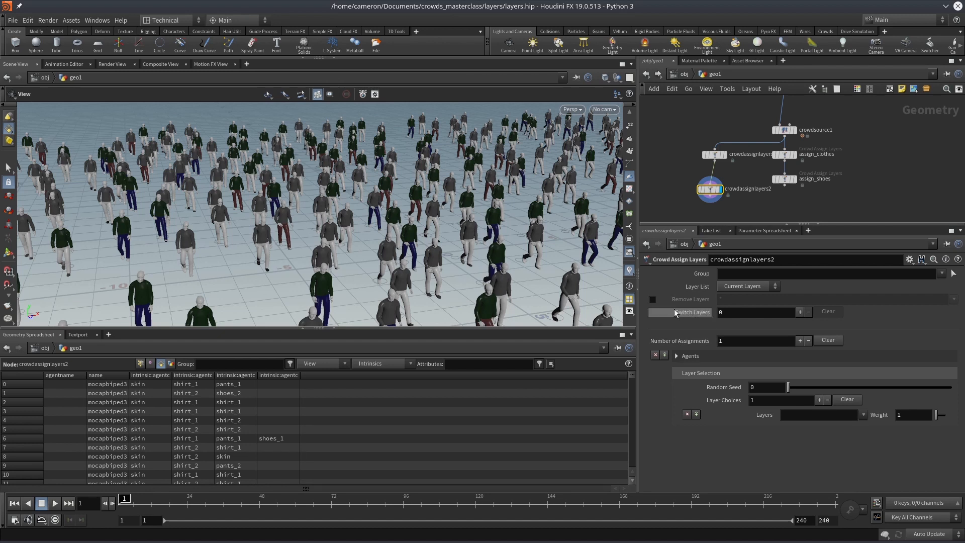
- Remove the new node's only assignment and try enabling Remove Layers with the * pattern
{"action": "left_click", "coordinate": [807, 341]}
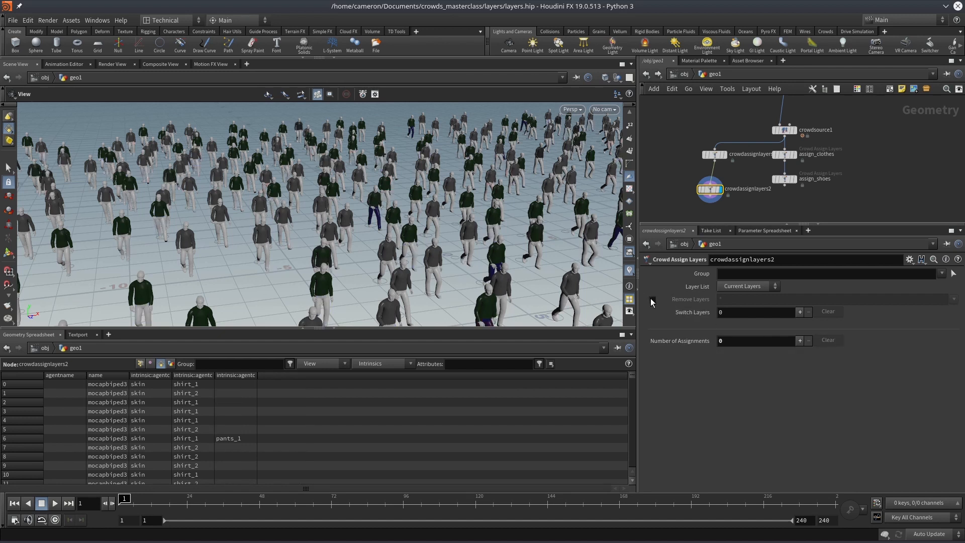
{"action": "left_click", "coordinate": [652, 300]}
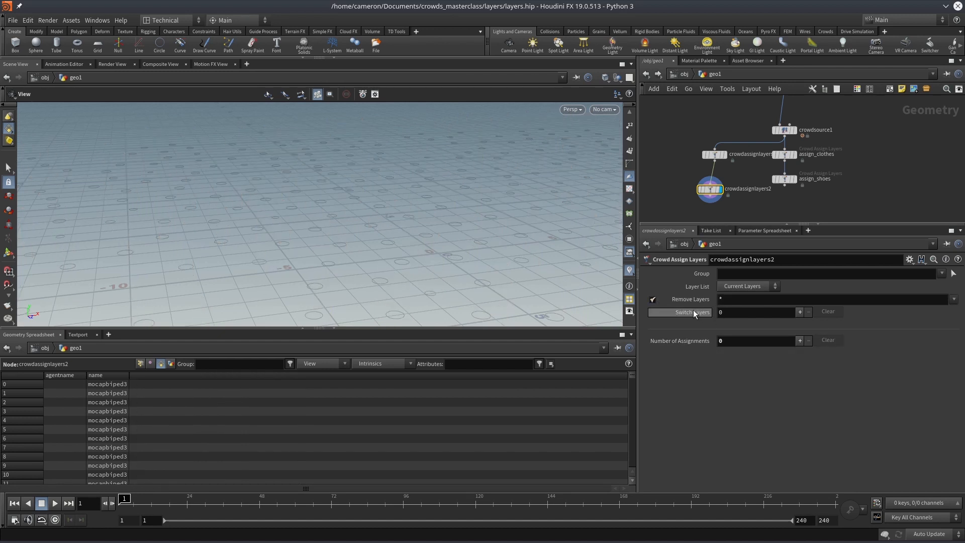
{"action": "left_click", "coordinate": [652, 300]}
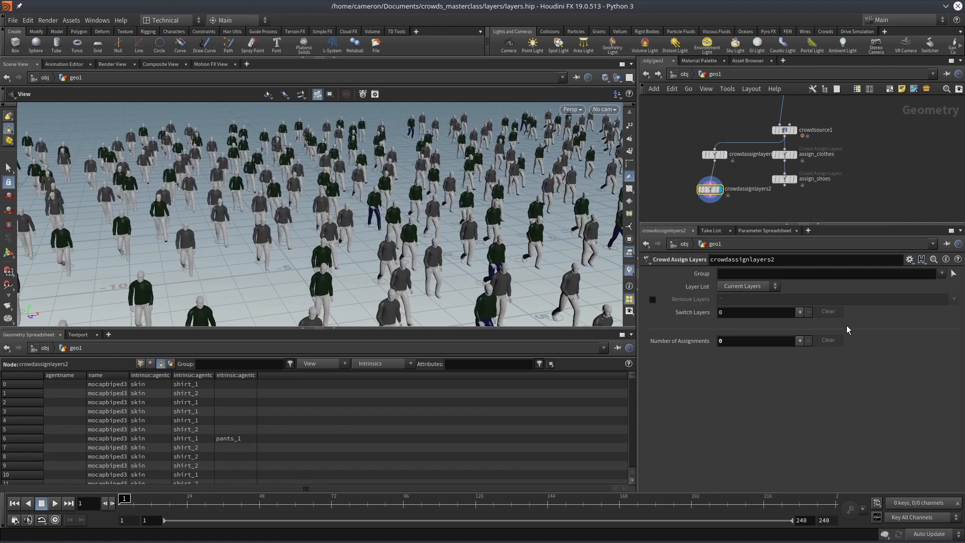
- Add an assignment on crowdassignlayers2 with shoes_1 as its layer and check the agents' feet
{"action": "left_click", "coordinate": [799, 341]}
{"action": "left_click", "coordinate": [863, 415]}
{"action": "left_click", "coordinate": [871, 470]}
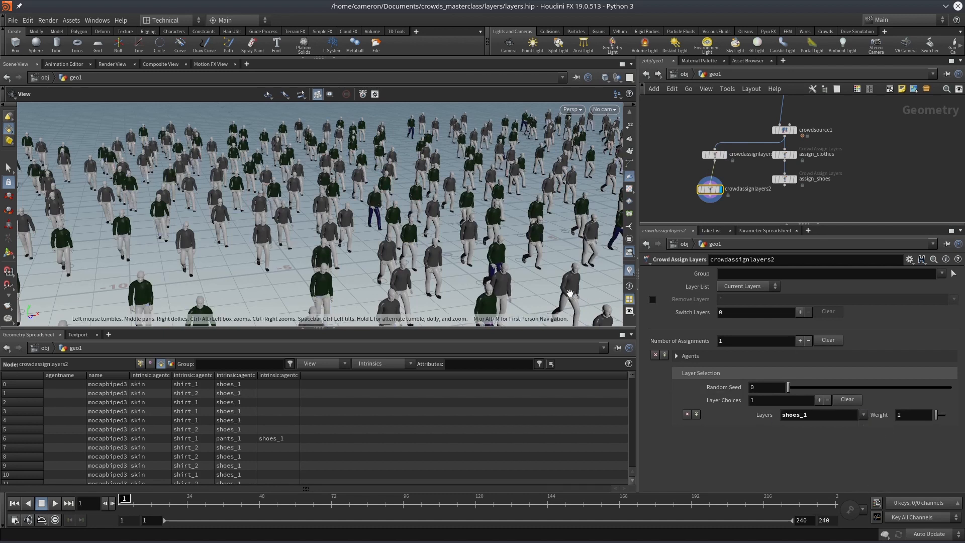
{"action": "scroll", "coordinate": [413, 276], "scroll_direction": "up", "scroll_amount": 4}
{"action": "left_click_drag", "start_coordinate": [404, 272], "coordinate": [407, 222]}
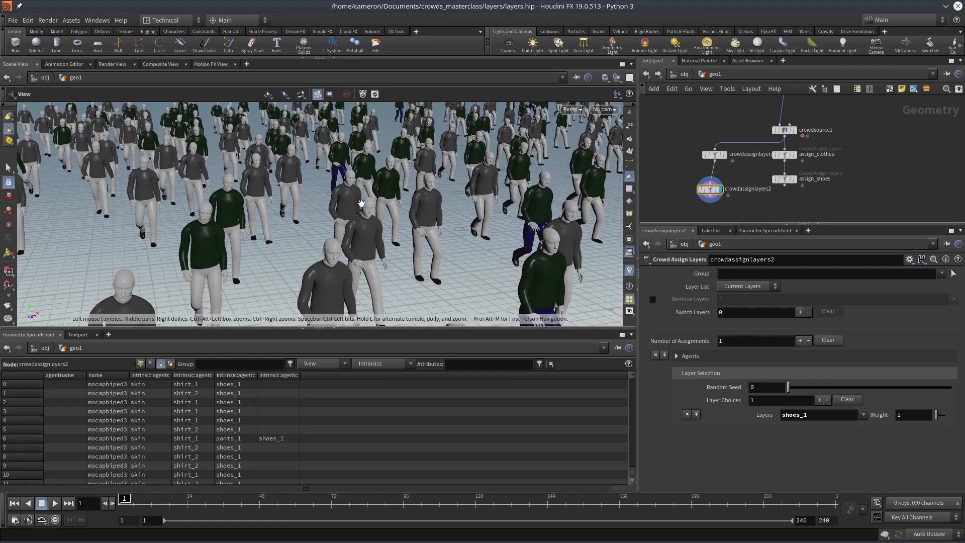
{"action": "scroll", "coordinate": [363, 207], "scroll_direction": "down", "scroll_amount": 4}
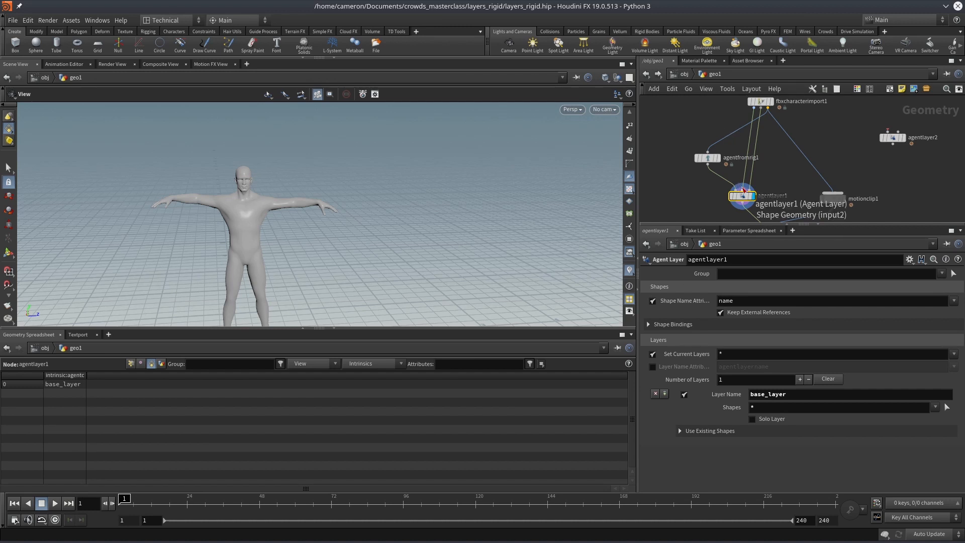
- Examine agentlayer1's Shape Bindings options and the geometry info of fbxcharacterimport1
{"action": "left_click", "coordinate": [662, 323]}
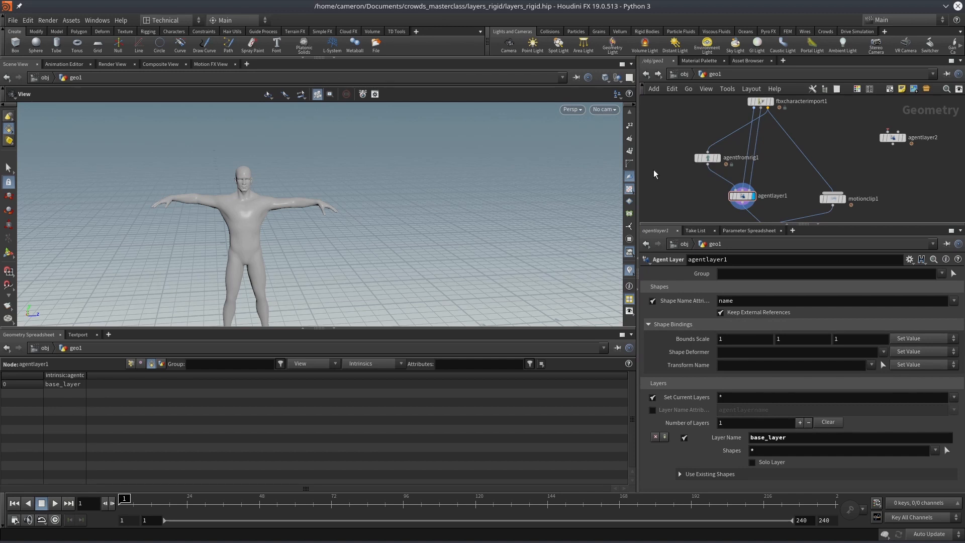
{"action": "left_click", "coordinate": [760, 102]}
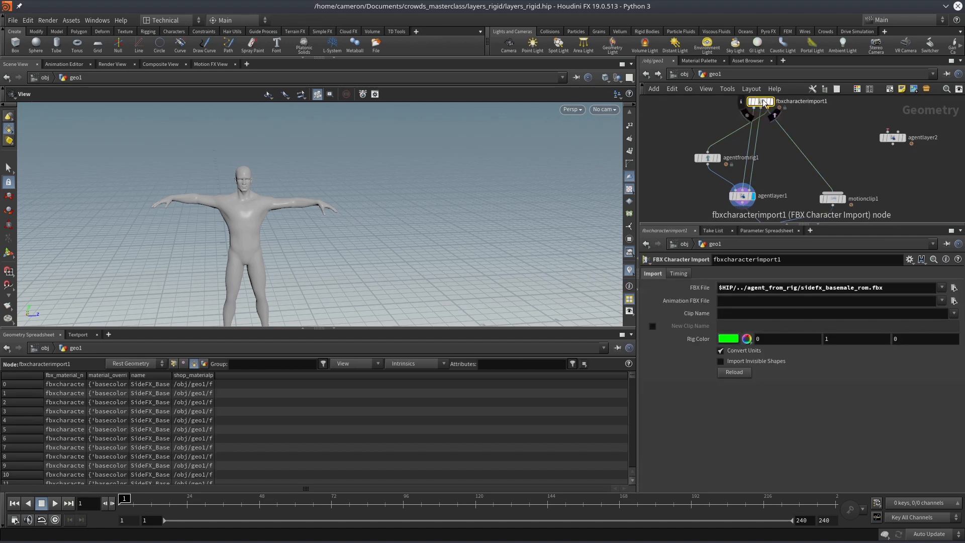
{"action": "middle_click", "coordinate": [762, 102]}
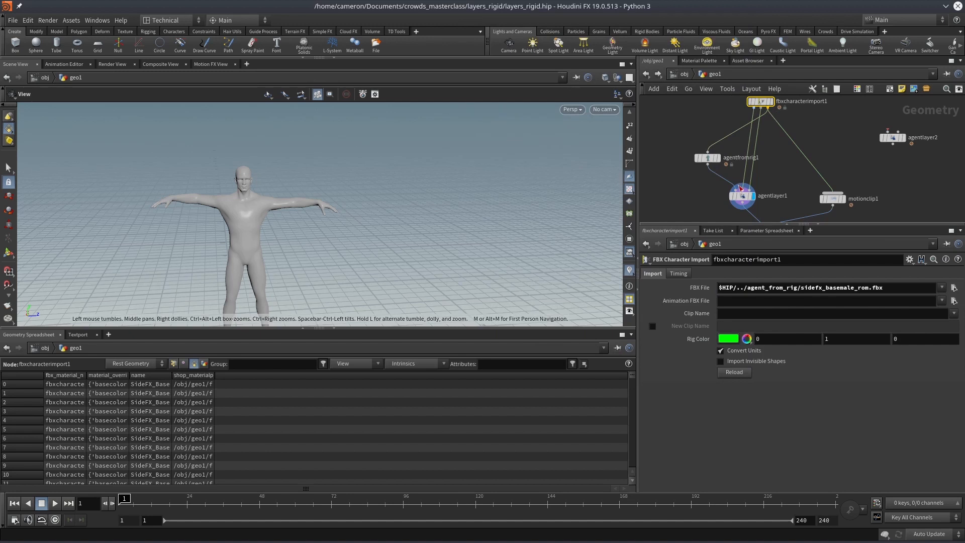
{"action": "left_click", "coordinate": [744, 195]}
{"action": "middle_click_drag", "start_coordinate": [777, 185], "coordinate": [793, 134]}
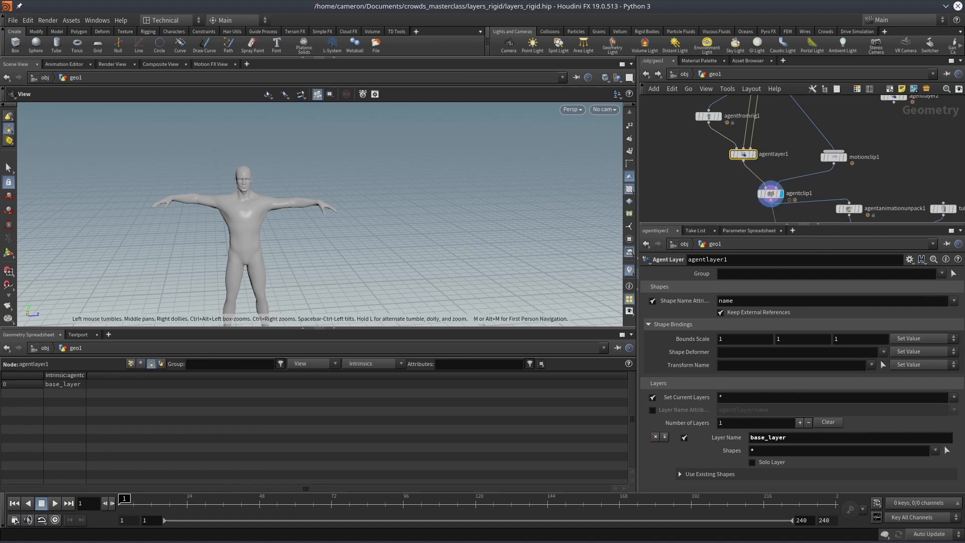
{"action": "mouse_move", "coordinate": [125, 502]}
{"action": "left_mouse_down"}
{"action": "mouse_move", "coordinate": [218, 517]}
{"action": "mouse_move", "coordinate": [122, 503]}
{"action": "left_mouse_up"}
- Set the Shape Deformer in agentlayer1's Shape Bindings to dualquatskinning
{"action": "left_click", "coordinate": [883, 352]}
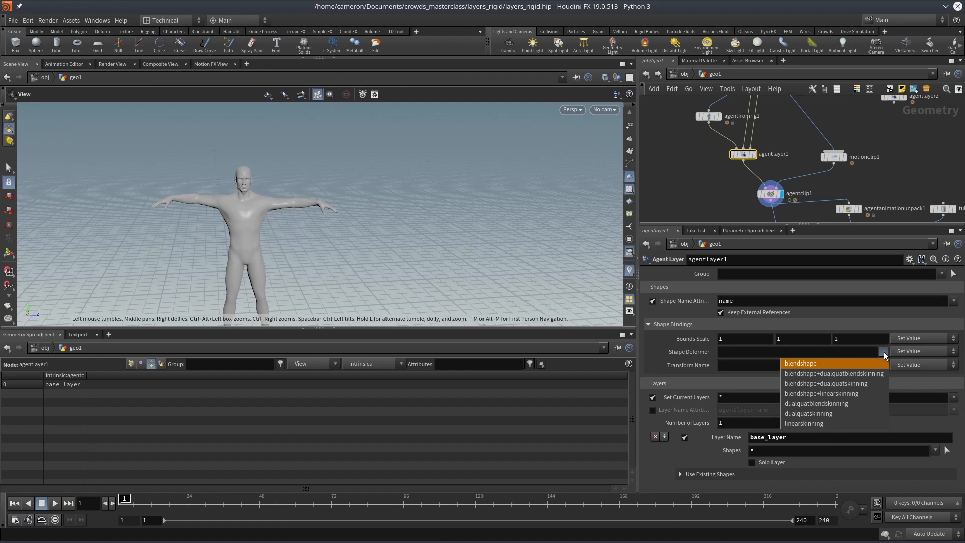
{"action": "left_click", "coordinate": [794, 415]}
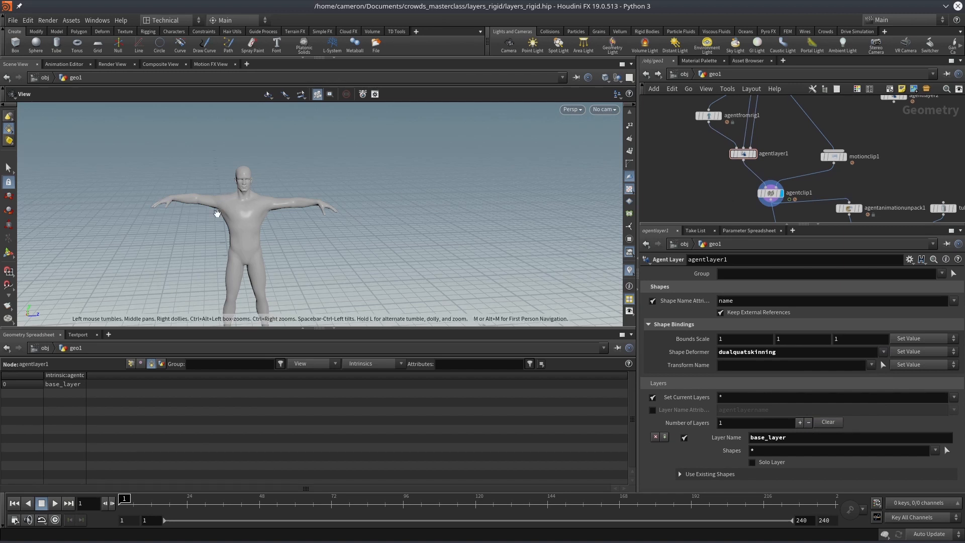
{"action": "middle_click_drag", "start_coordinate": [228, 237], "coordinate": [323, 198]}
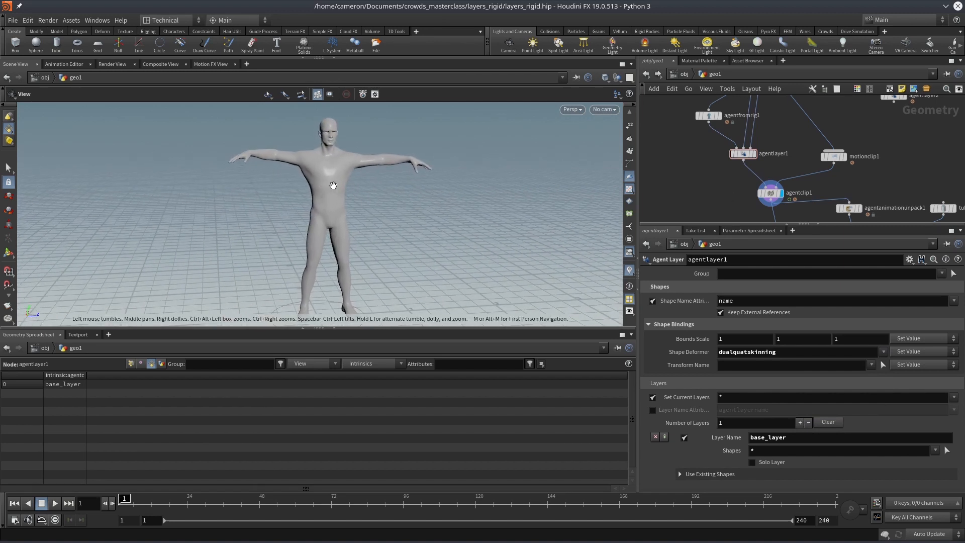
- Add an Agent Unpack node fed by agentclip1, display it and move the timeline to frame 22
{"action": "middle_click_drag", "start_coordinate": [716, 201], "coordinate": [708, 170]}
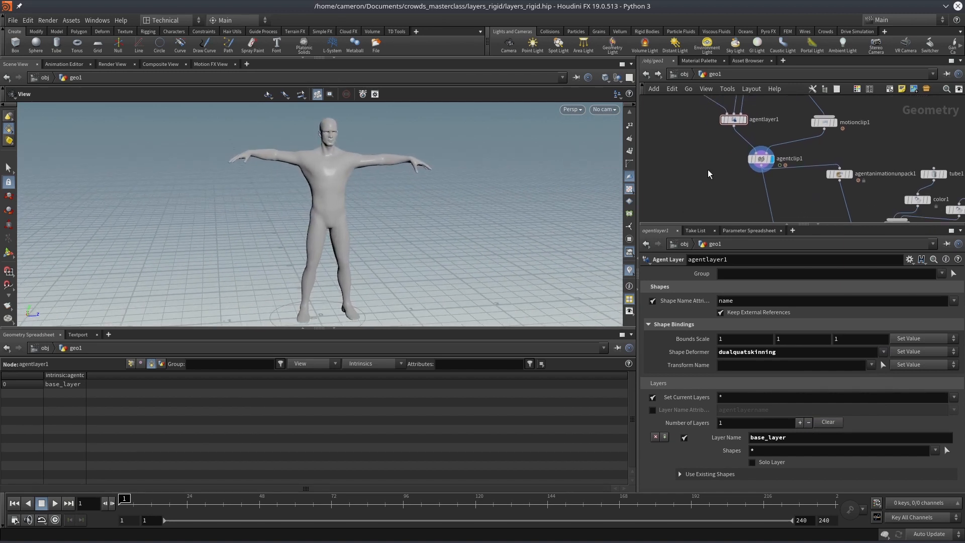
{"action": "key", "text": "Tab"}
{"action": "type", "text": "agen"}
{"action": "key", "text": "Down"}
{"action": "key", "text": "Down"}
{"action": "key", "text": "Down"}
{"action": "key", "text": "Down"}
{"action": "key", "text": "Down"}
{"action": "key", "text": "Down"}
{"action": "key", "text": "Down"}
{"action": "key", "text": "Return"}
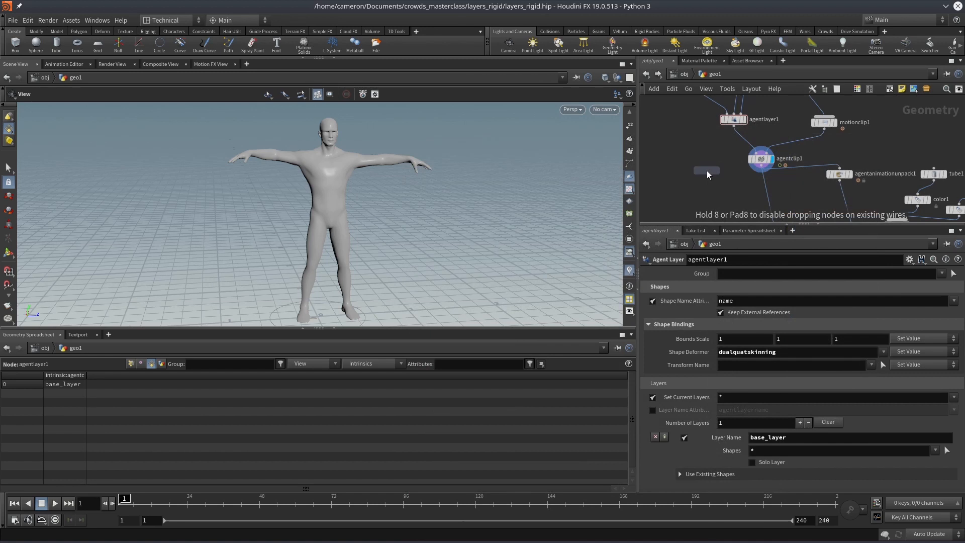
{"action": "left_click", "coordinate": [724, 194]}
{"action": "left_click", "coordinate": [734, 192]}
{"action": "left_click_drag", "start_coordinate": [165, 506], "coordinate": [181, 507]}
{"action": "scroll", "coordinate": [366, 181], "scroll_direction": "up", "scroll_amount": 5}
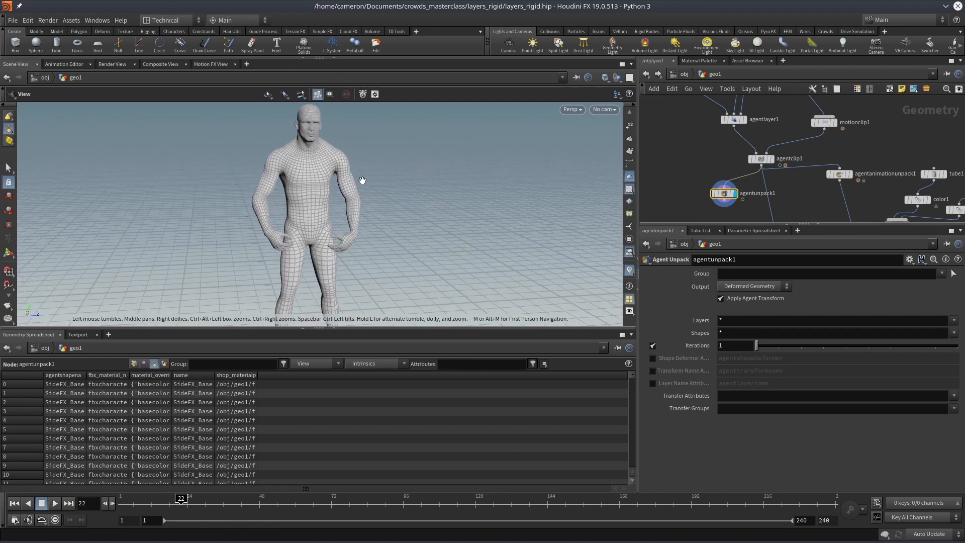
- Reset agentlayer1's Shape Deformer to compare the unpacked mesh deformation, and undo that reset
{"action": "left_click", "coordinate": [734, 119]}
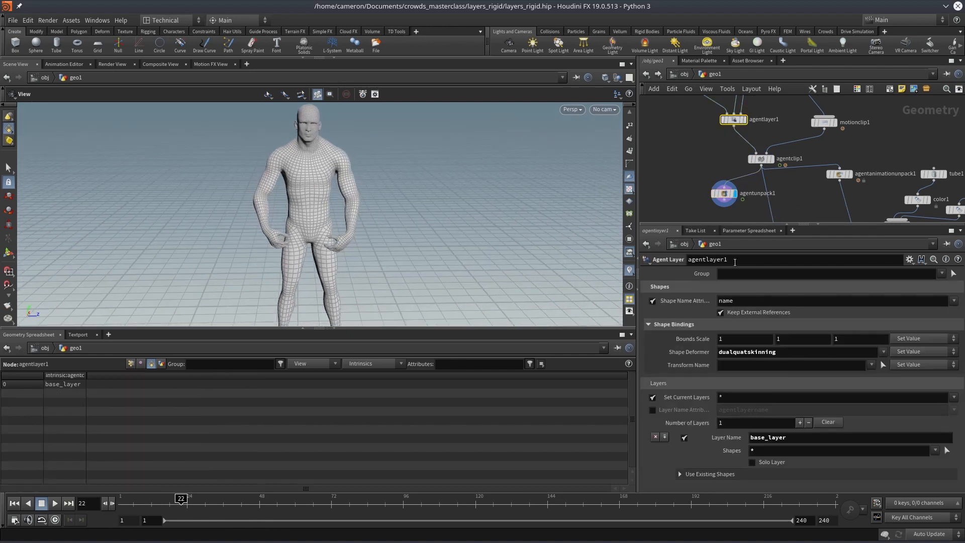
{"action": "middle_click", "coordinate": [741, 353], "text": "ctrl"}
{"action": "key", "text": "ctrl+z"}
{"action": "scroll", "coordinate": [336, 150], "scroll_direction": "up", "scroll_amount": 6}
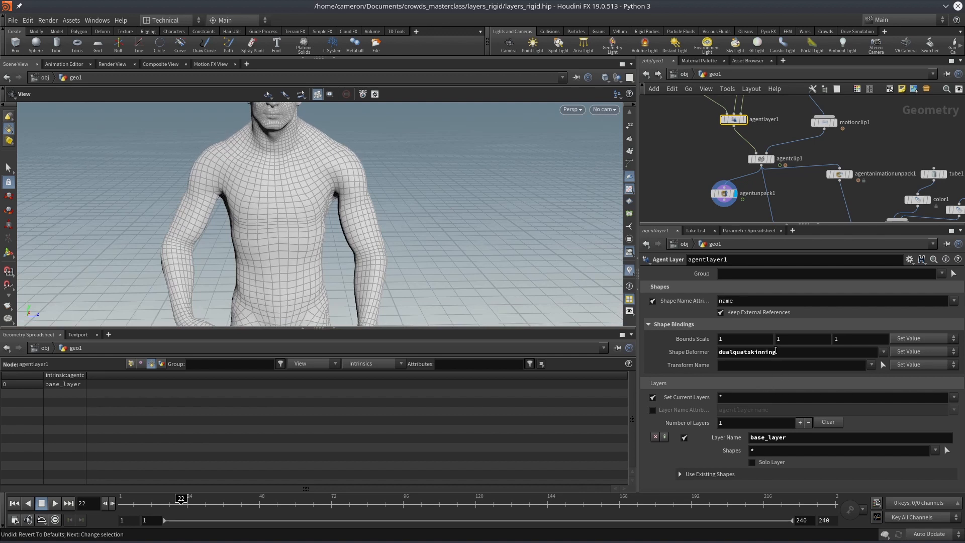
- Display agentlayer1, review the Shape Deformer's value source options and reset the Shape Deformer to its default
{"action": "left_click", "coordinate": [745, 124]}
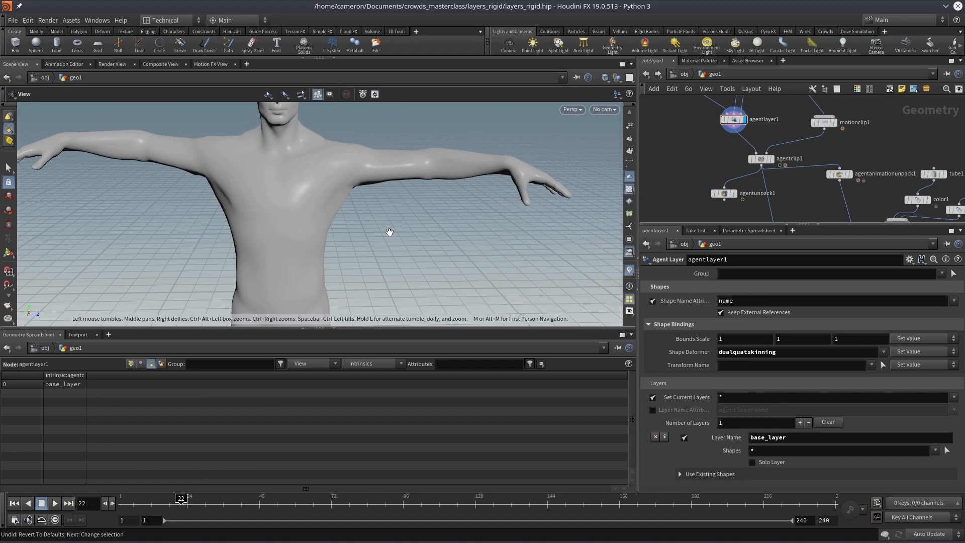
{"action": "key", "text": "h"}
{"action": "left_click_drag", "start_coordinate": [501, 266], "coordinate": [439, 137]}
{"action": "middle_click_drag", "start_coordinate": [342, 162], "coordinate": [437, 177]}
{"action": "right_click_drag", "start_coordinate": [437, 178], "coordinate": [502, 251]}
{"action": "left_click", "coordinate": [907, 352]}
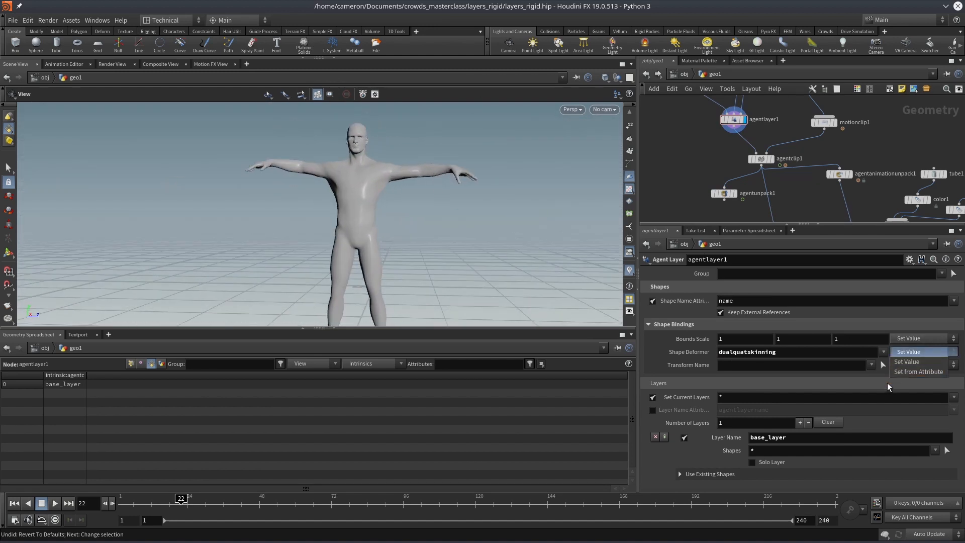
{"action": "left_click", "coordinate": [848, 352]}
{"action": "middle_click", "coordinate": [845, 351], "text": "ctrl"}
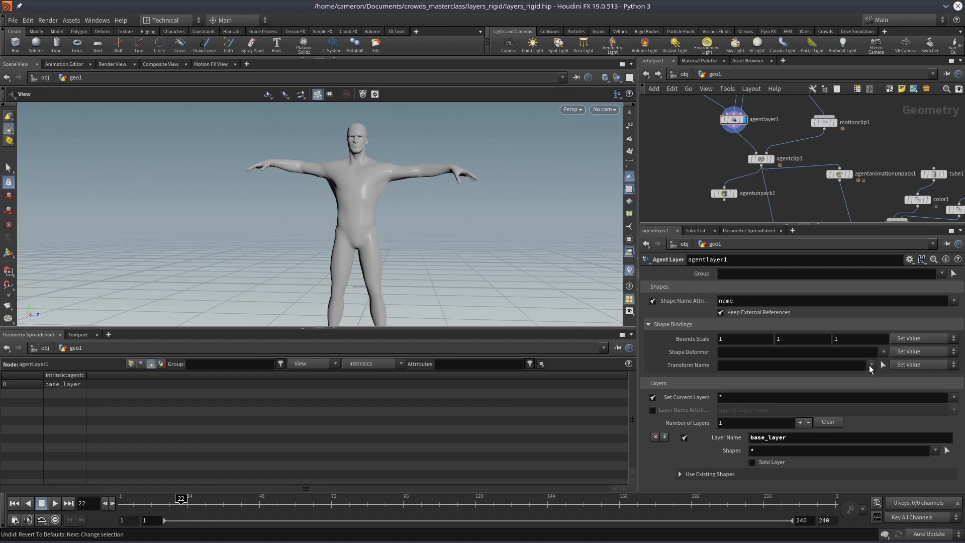
- Review the joints available for agentlayer1's Transform Name and its value source options
{"action": "left_click", "coordinate": [870, 365]}
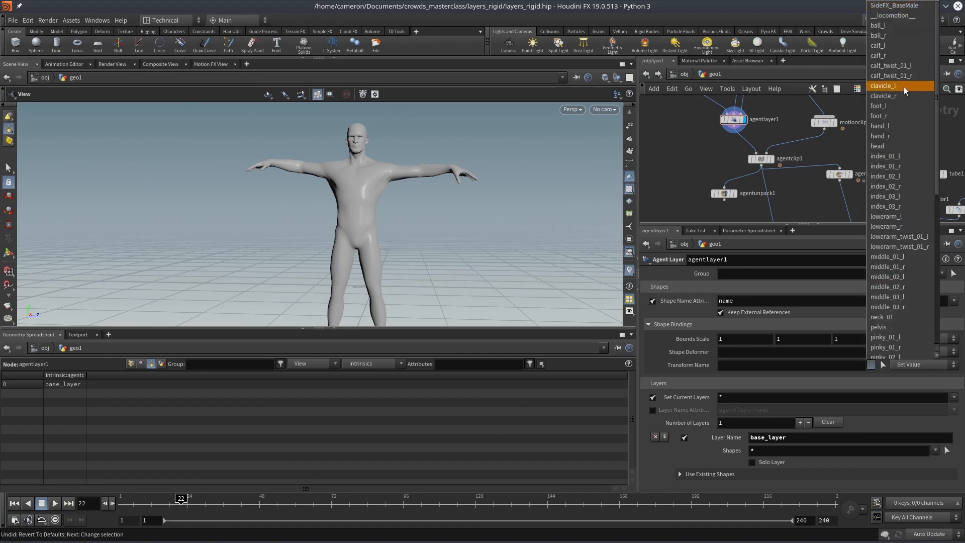
{"action": "left_click", "coordinate": [802, 195]}
{"action": "left_click", "coordinate": [922, 365]}
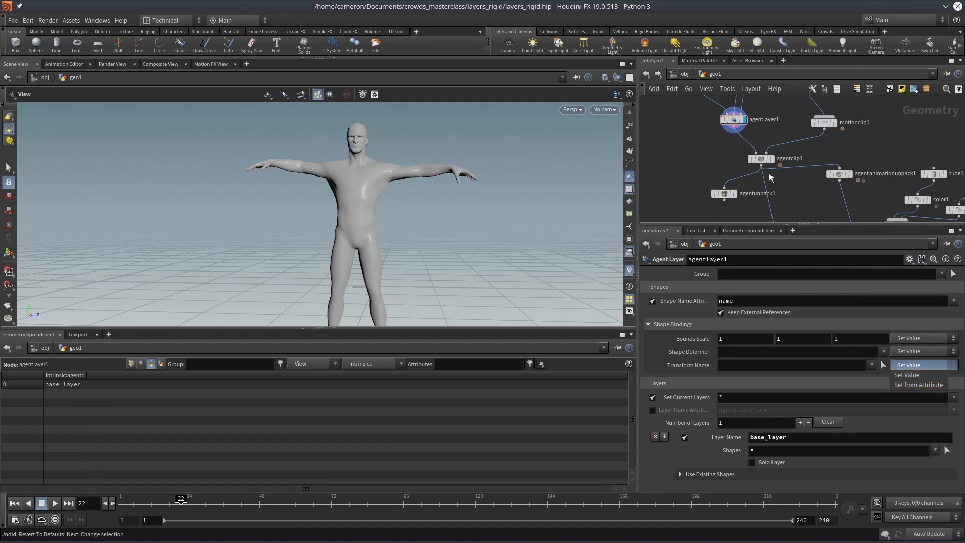
{"action": "left_click", "coordinate": [783, 190]}
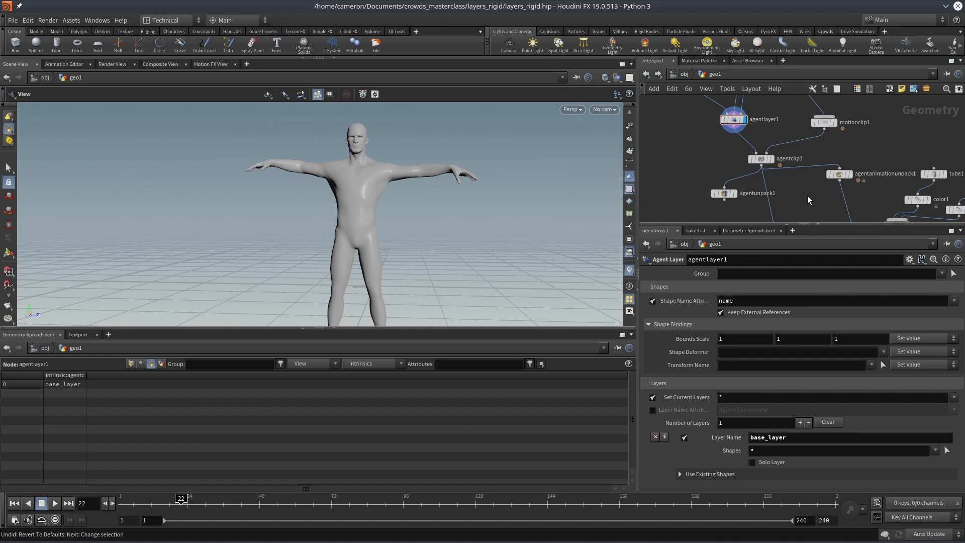
- Inspect the agentclip1 pose and the Rest Pose rig output of agentanimationunpack1 in the viewport
{"action": "scroll", "coordinate": [807, 199], "scroll_direction": "down", "scroll_amount": 1}
{"action": "middle_click_drag", "start_coordinate": [807, 197], "coordinate": [759, 154]}
{"action": "scroll", "coordinate": [746, 149], "scroll_direction": "up", "scroll_amount": 1}
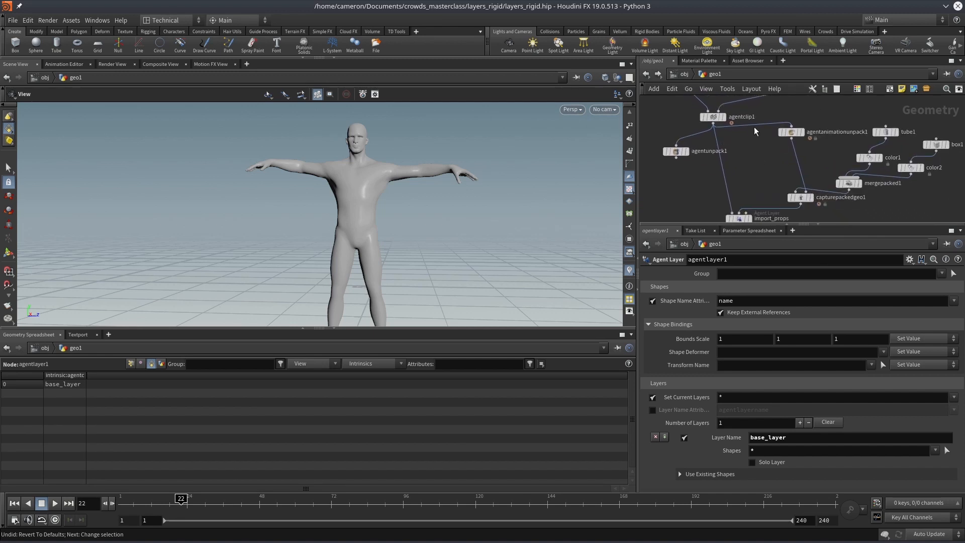
{"action": "left_click", "coordinate": [724, 117]}
{"action": "left_click", "coordinate": [710, 118]}
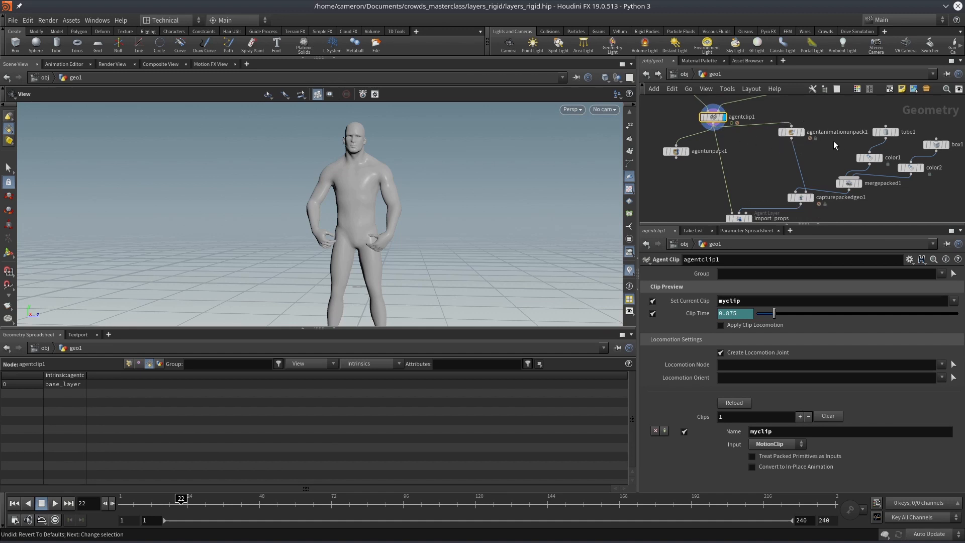
{"action": "left_click", "coordinate": [800, 132]}
{"action": "left_click", "coordinate": [788, 133]}
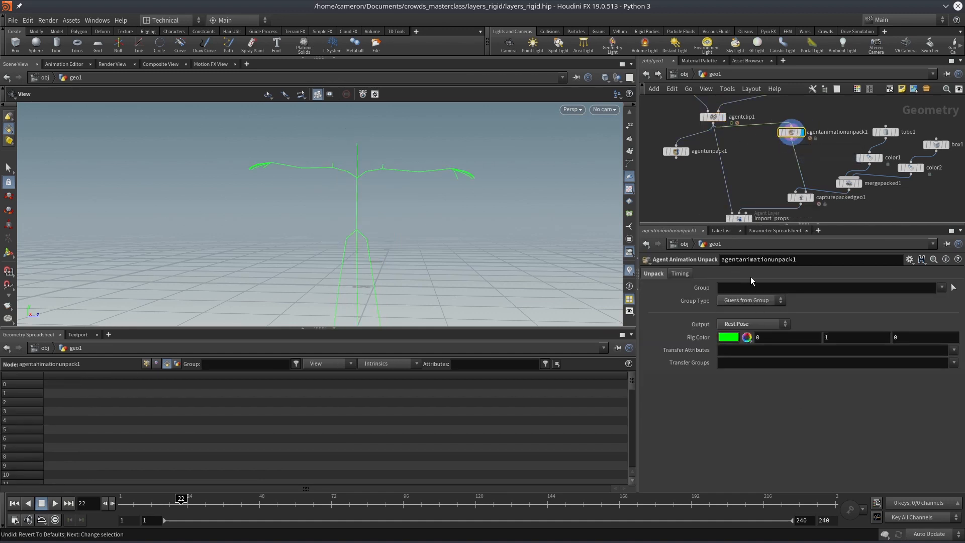
- Display the color1 tube prop and show the agentanimationunpack1 rig as a template alongside it
{"action": "middle_click_drag", "start_coordinate": [849, 149], "coordinate": [818, 137]}
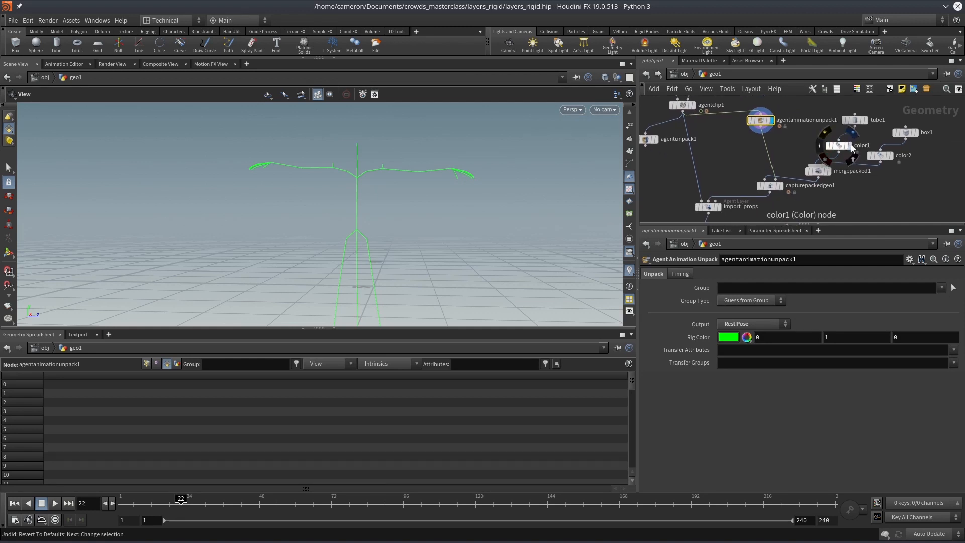
{"action": "left_click", "coordinate": [852, 148]}
{"action": "left_click", "coordinate": [784, 134]}
{"action": "left_click_drag", "start_coordinate": [398, 176], "coordinate": [523, 187]}
{"action": "left_click", "coordinate": [771, 121]}
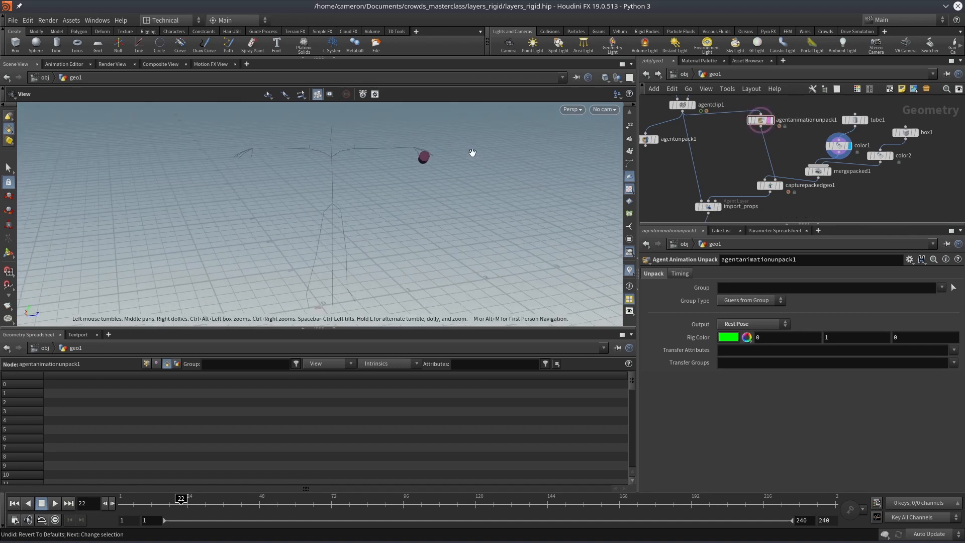
- Display the color2 box prop against the templated agent rig near the hand
{"action": "scroll", "coordinate": [400, 168], "scroll_direction": "up", "scroll_amount": 5}
{"action": "left_click_drag", "start_coordinate": [405, 167], "coordinate": [422, 131]}
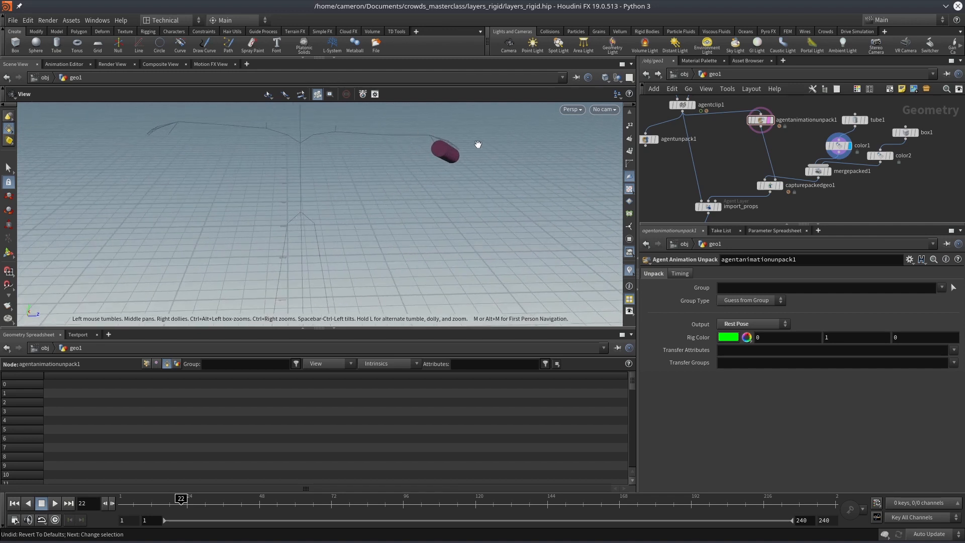
{"action": "left_click", "coordinate": [890, 155]}
{"action": "left_click", "coordinate": [878, 155]}
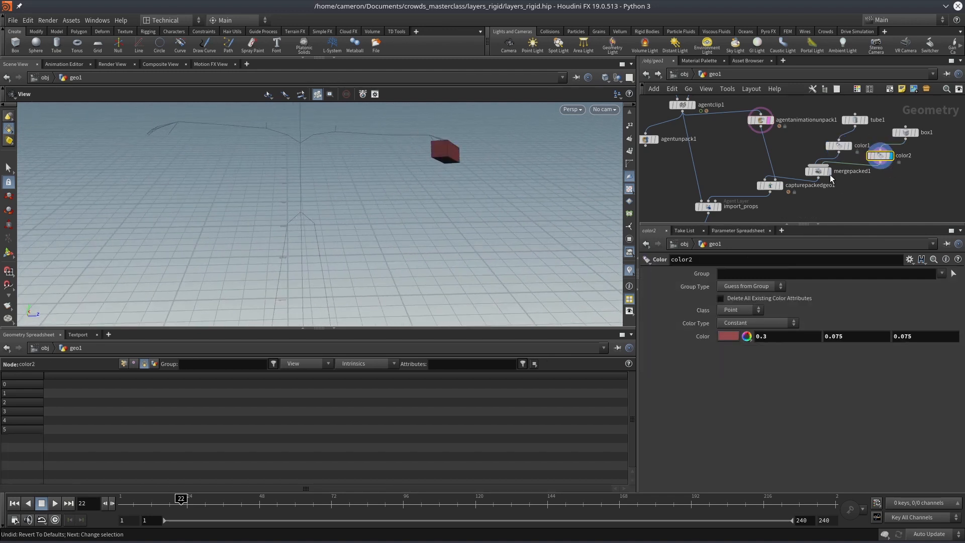
- Display mergepacked1 and review the tube and box names it assigns to the packed props
{"action": "left_click", "coordinate": [826, 171]}
{"action": "left_click", "coordinate": [819, 172]}
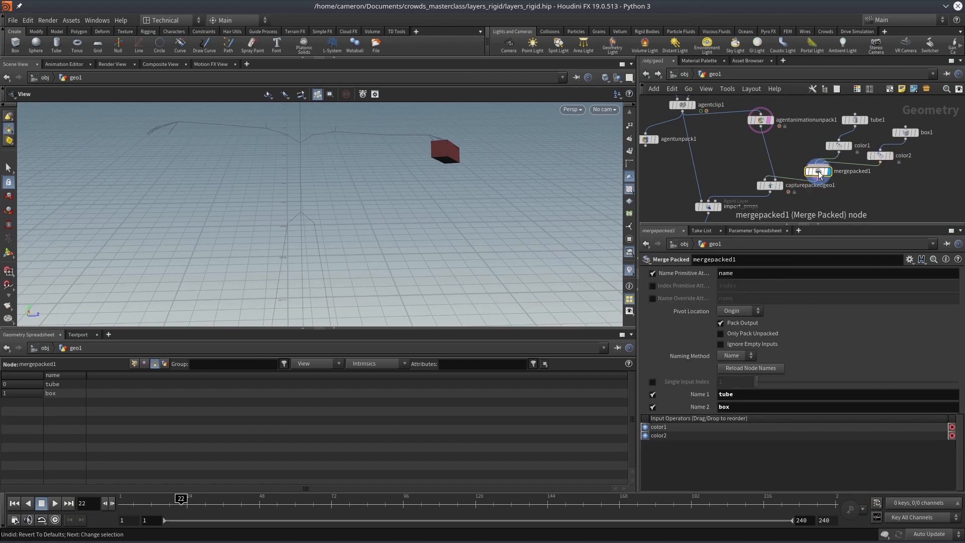
{"action": "left_click", "coordinate": [804, 182]}
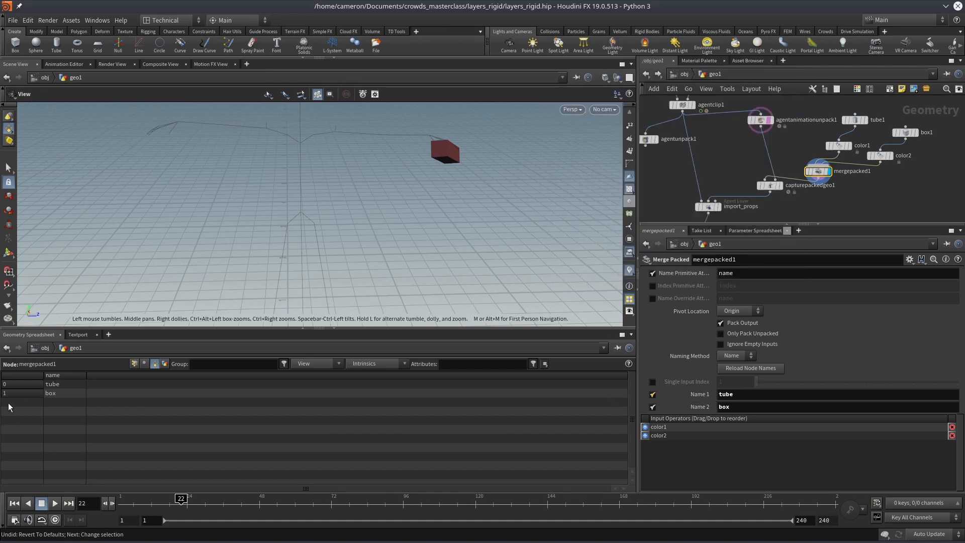
{"action": "left_click", "coordinate": [762, 394]}
{"action": "left_click", "coordinate": [750, 405]}
{"action": "left_click", "coordinate": [783, 163]}
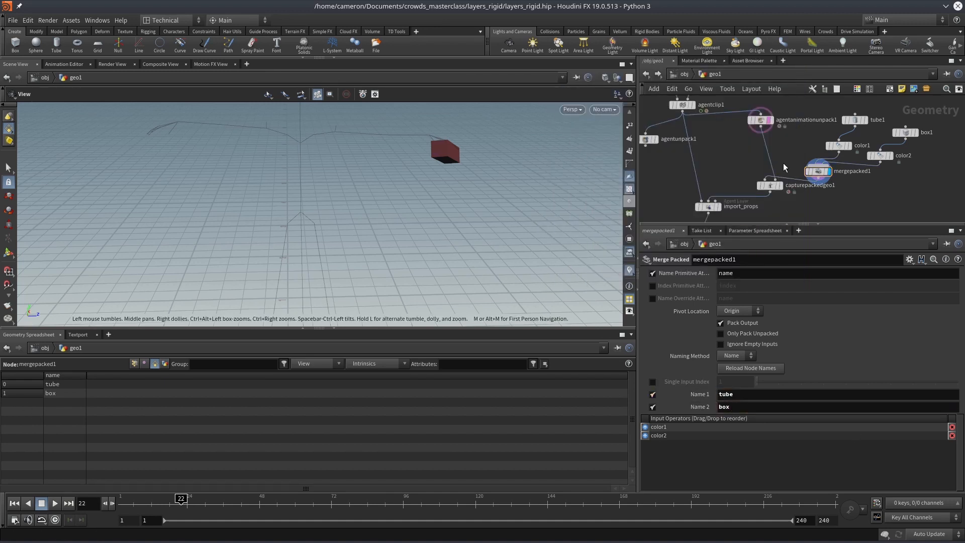
- Display capturepackedgeo1 and review the agentanimationunpack1 rest pose together with its capture settings
{"action": "left_click", "coordinate": [779, 190]}
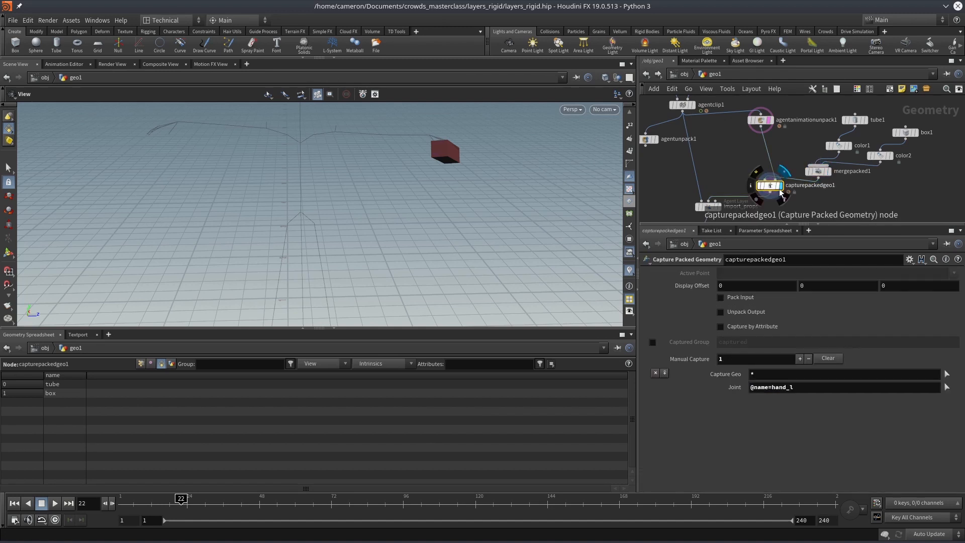
{"action": "left_click", "coordinate": [761, 122]}
{"action": "middle_click", "coordinate": [762, 122]}
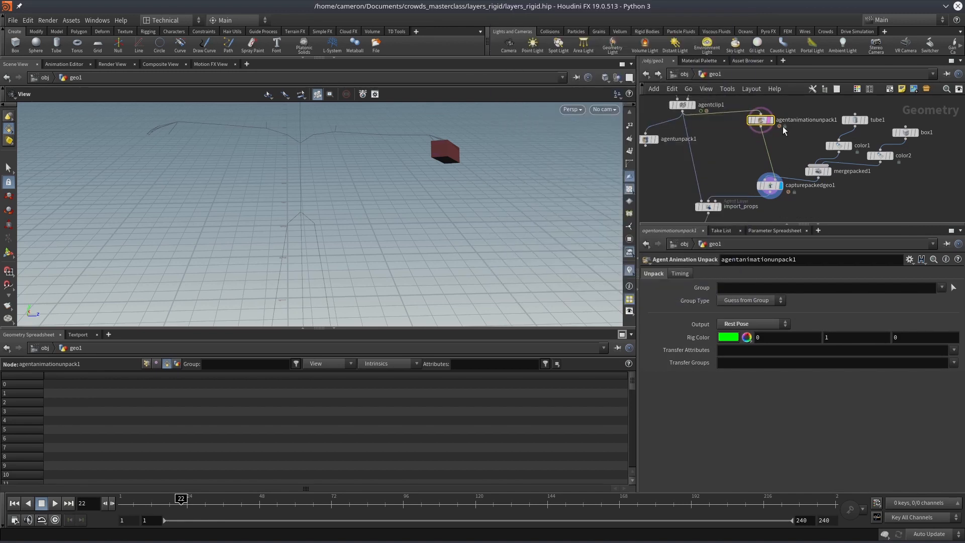
{"action": "left_click", "coordinate": [769, 185]}
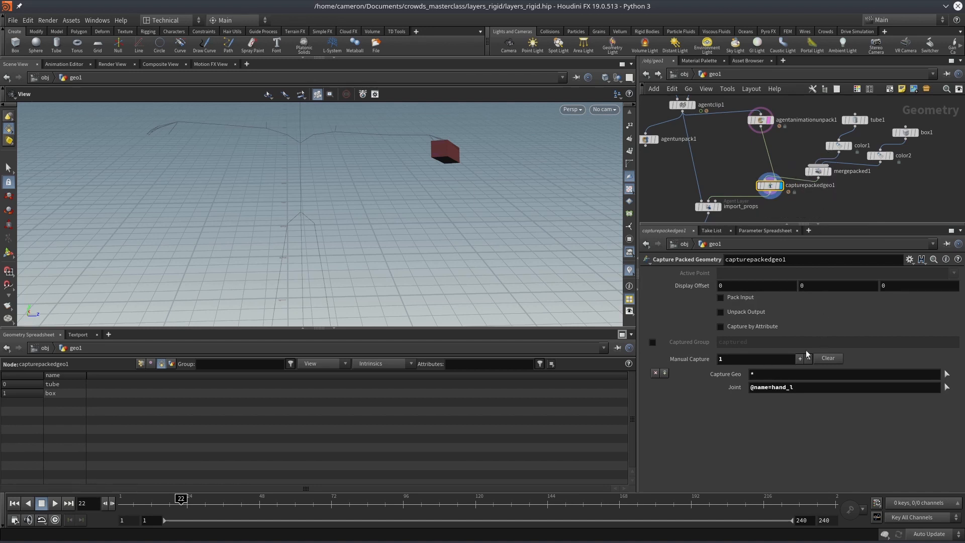
- Pick hand_l in the rig as capturepackedgeo1's Joint and accept all packed props (*) as its Capture Geo
{"action": "left_click", "coordinate": [946, 387]}
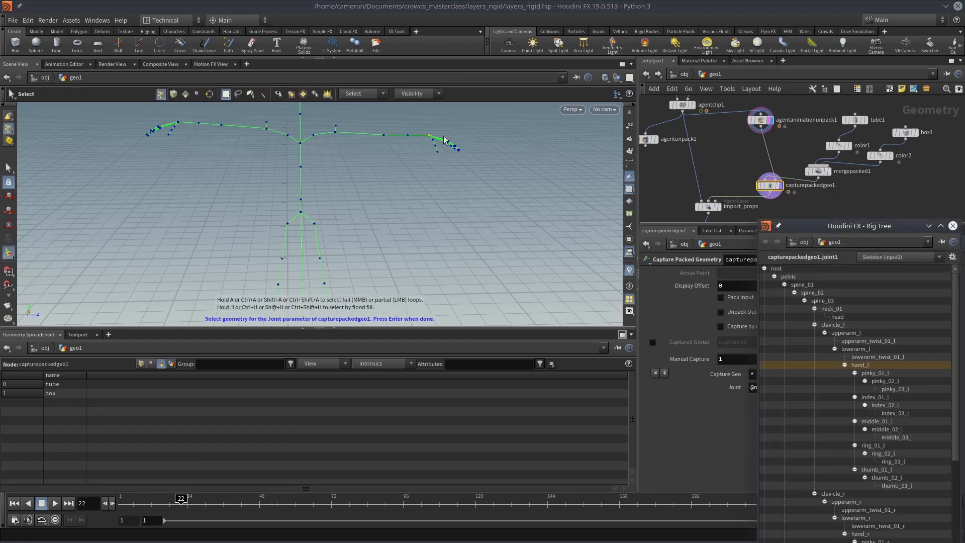
{"action": "left_click", "coordinate": [429, 135]}
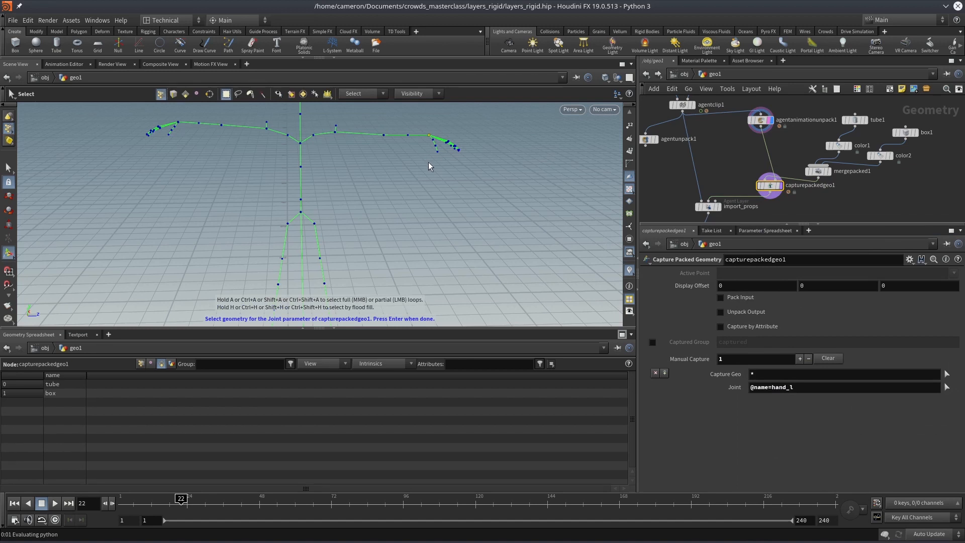
{"action": "key", "text": "Return"}
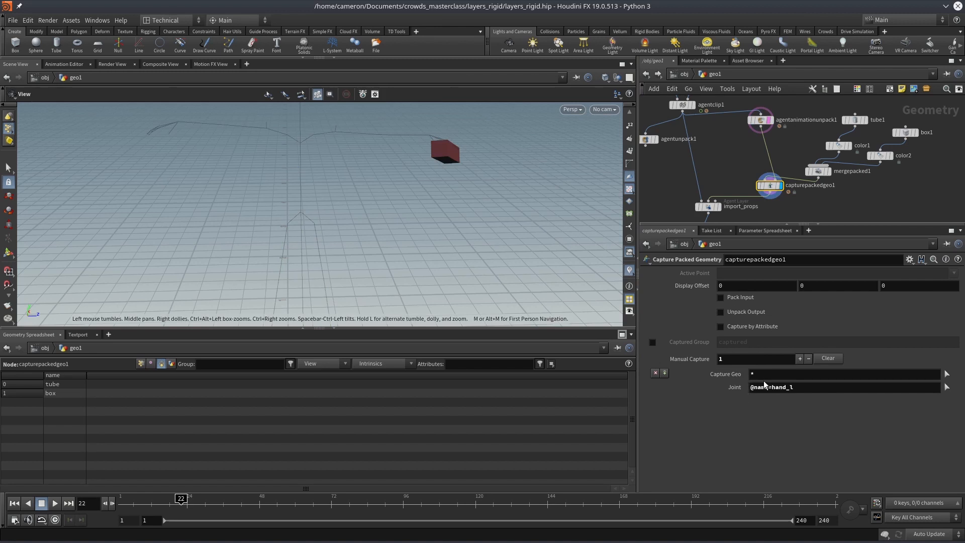
{"action": "left_click", "coordinate": [946, 373]}
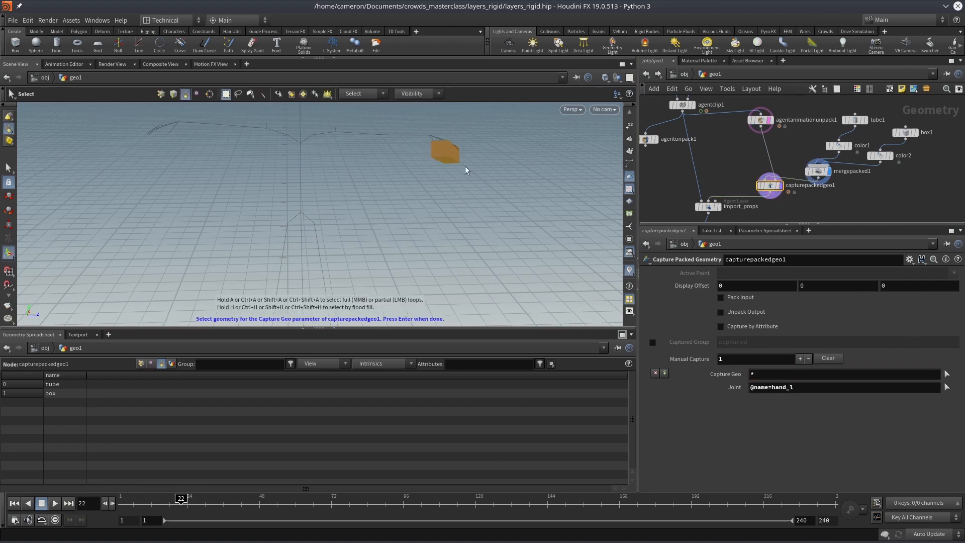
{"action": "key", "text": "Return"}
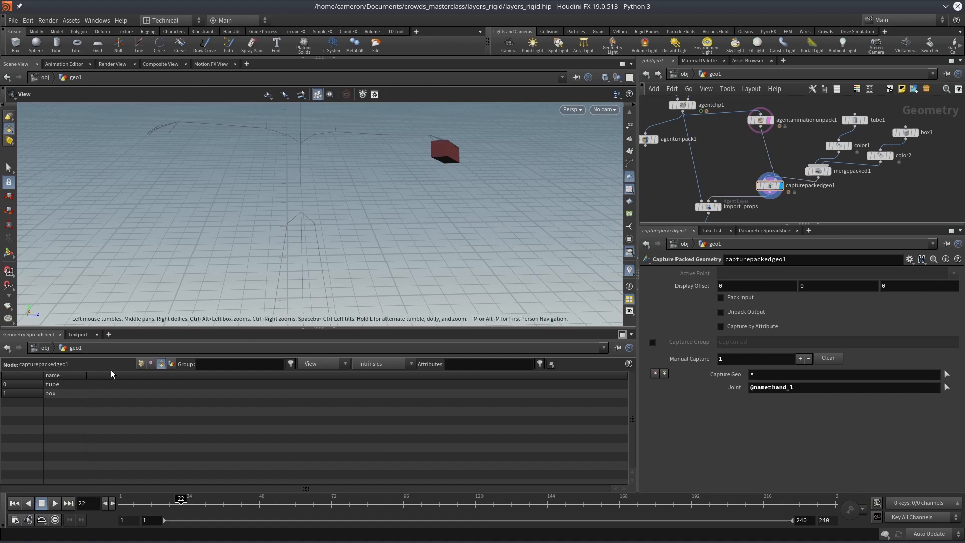
- Inspect the boneCapture region and weight attributes on capturepackedgeo1's points in the geometry spreadsheet
{"action": "left_click", "coordinate": [140, 363]}
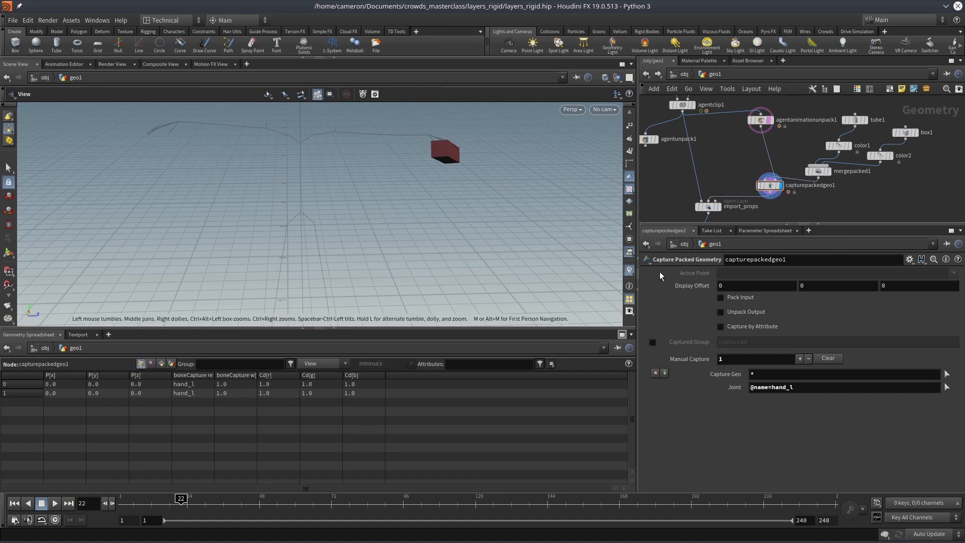
{"action": "middle_click", "coordinate": [772, 184]}
{"action": "left_click_drag", "start_coordinate": [214, 407], "coordinate": [296, 409]}
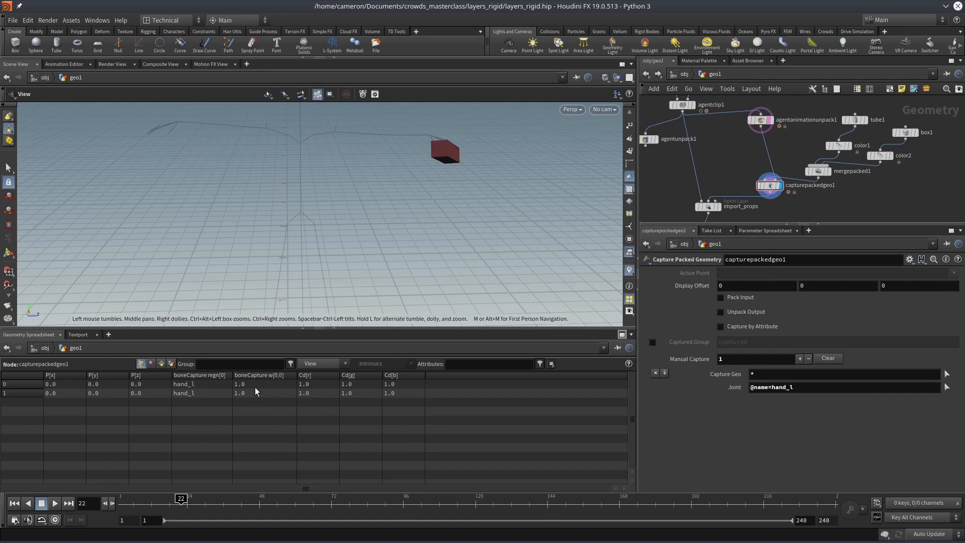
{"action": "left_click", "coordinate": [201, 384]}
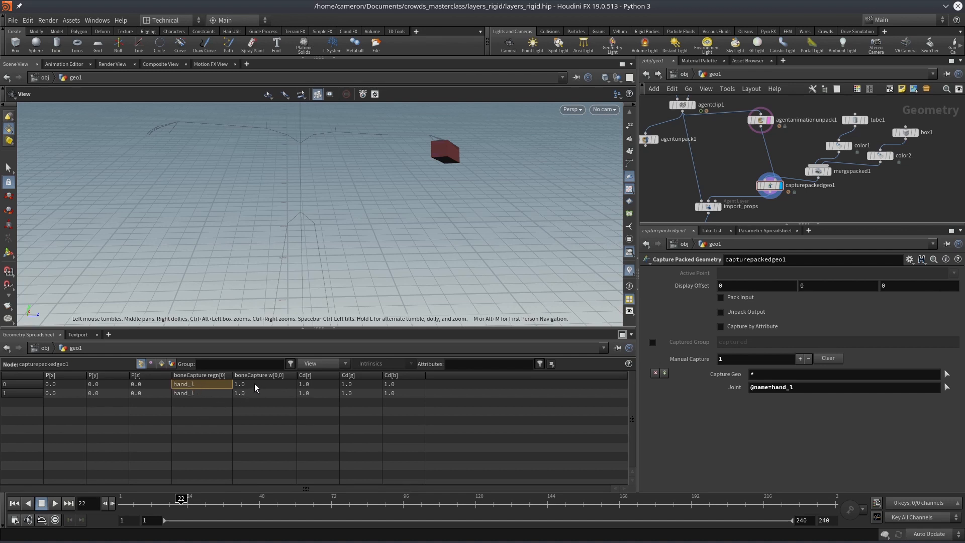
- Display the import_props Agent Layer node in the viewport
{"action": "middle_click_drag", "start_coordinate": [721, 167], "coordinate": [719, 158]}
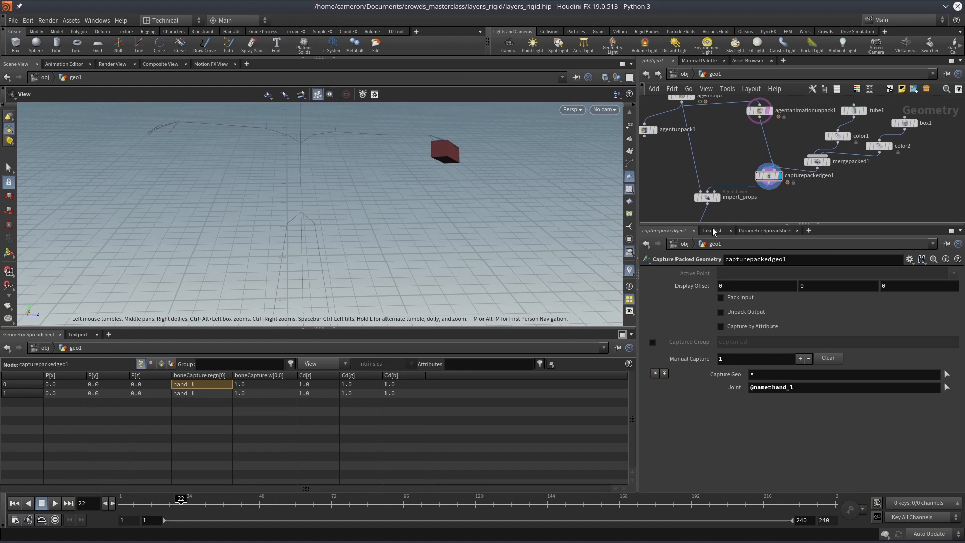
{"action": "key", "text": "r"}
{"action": "left_click", "coordinate": [704, 199]}
{"action": "left_click", "coordinate": [705, 198]}
- Review capturepackedgeo1's primitive names and point capture data against the shape and layer name attributes of import_props
{"action": "left_click", "coordinate": [772, 176]}
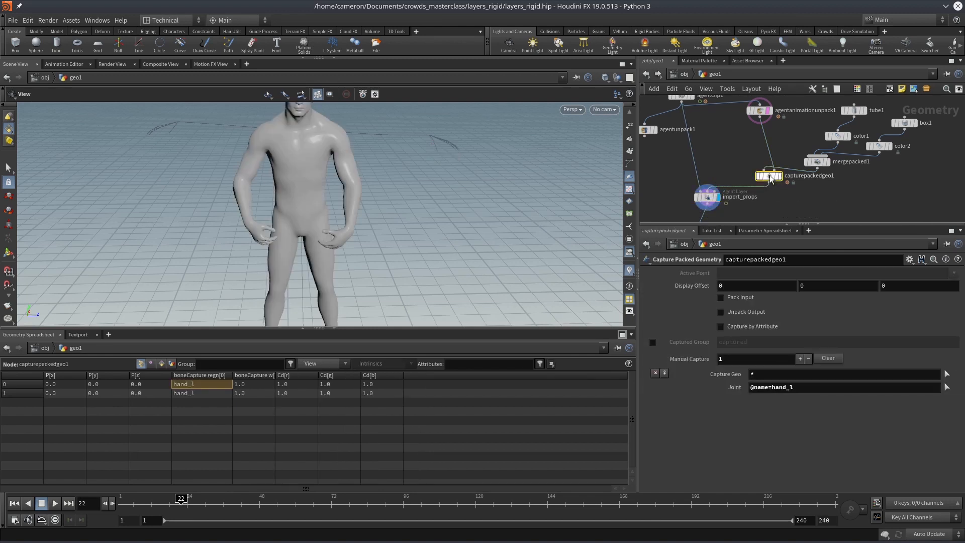
{"action": "left_click", "coordinate": [161, 364]}
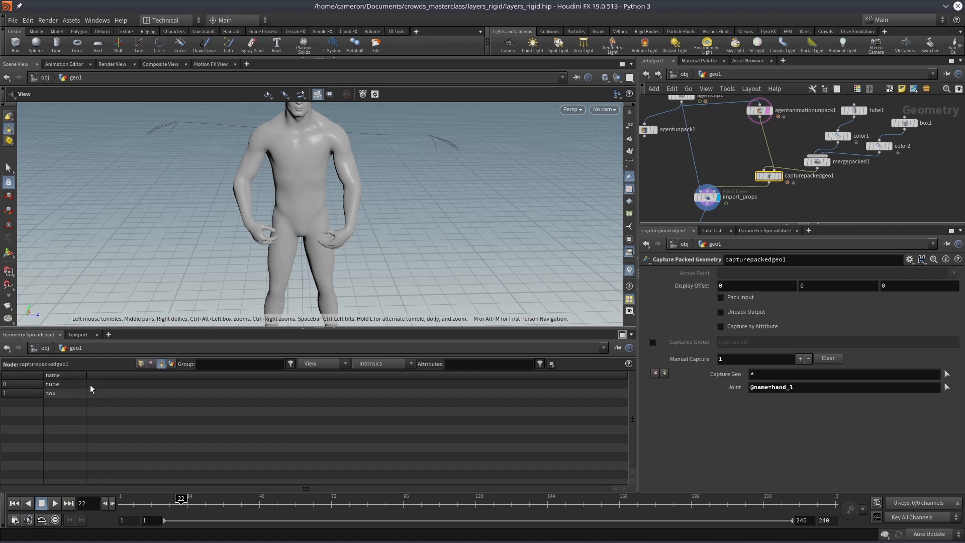
{"action": "left_click", "coordinate": [145, 363]}
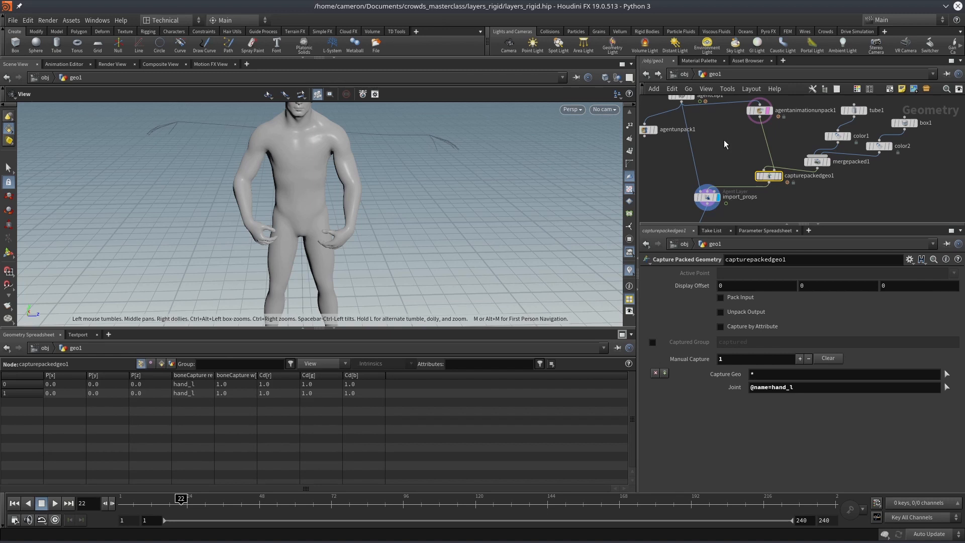
{"action": "left_click", "coordinate": [707, 197]}
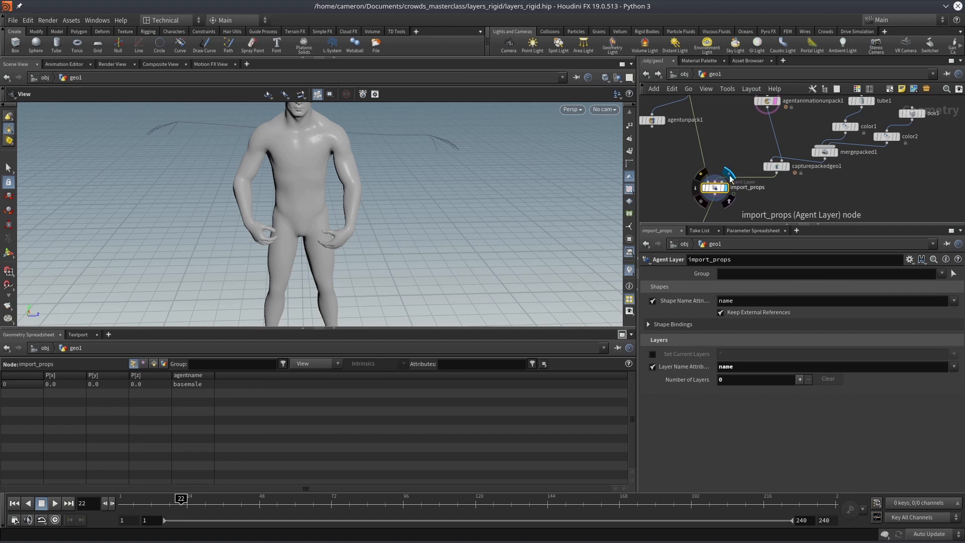
- Display crowdsource1 followed by crowdassignlayers1 with its tube and box layer choices
{"action": "middle_click_drag", "start_coordinate": [735, 164], "coordinate": [748, 93]}
{"action": "middle_click_drag", "start_coordinate": [774, 180], "coordinate": [788, 154]}
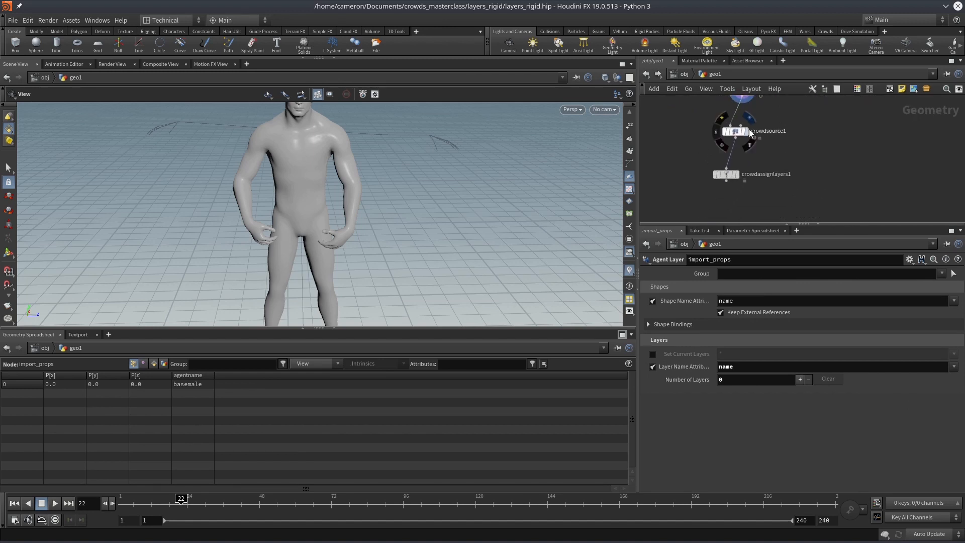
{"action": "left_click", "coordinate": [747, 132]}
{"action": "left_click", "coordinate": [736, 133]}
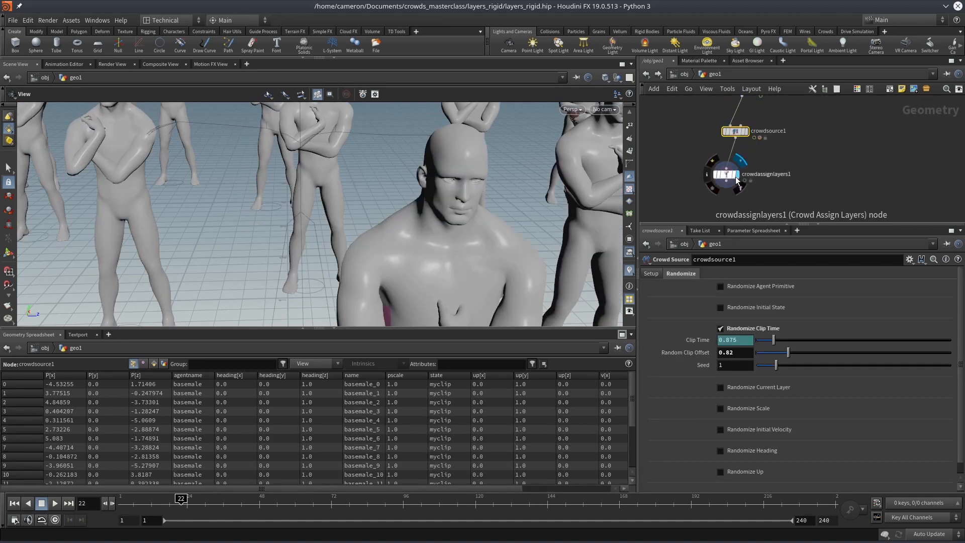
{"action": "left_click", "coordinate": [737, 174]}
{"action": "left_click", "coordinate": [728, 174]}
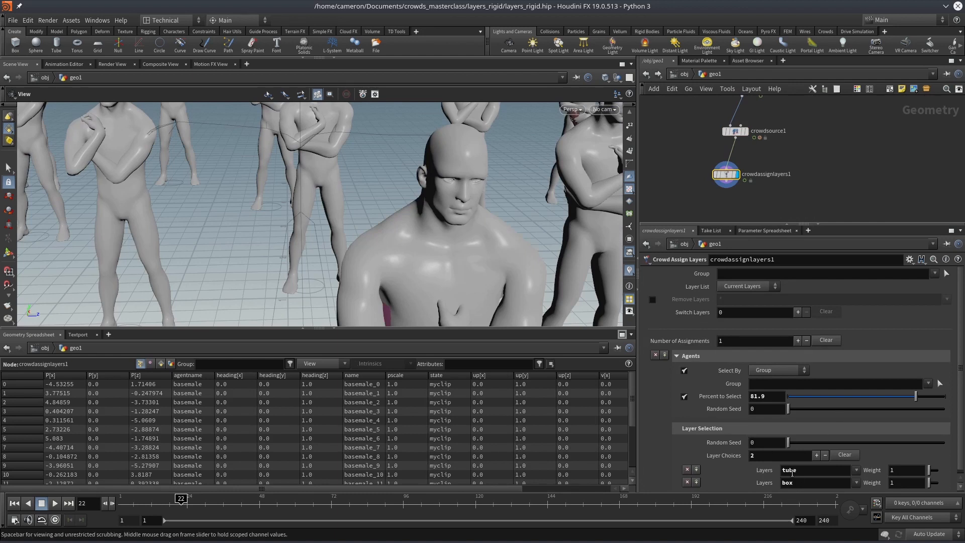
- Scrub the crowd animation to frame 55 to check the props held in the agents' hands
{"action": "scroll", "coordinate": [372, 219], "scroll_direction": "down", "scroll_amount": 10}
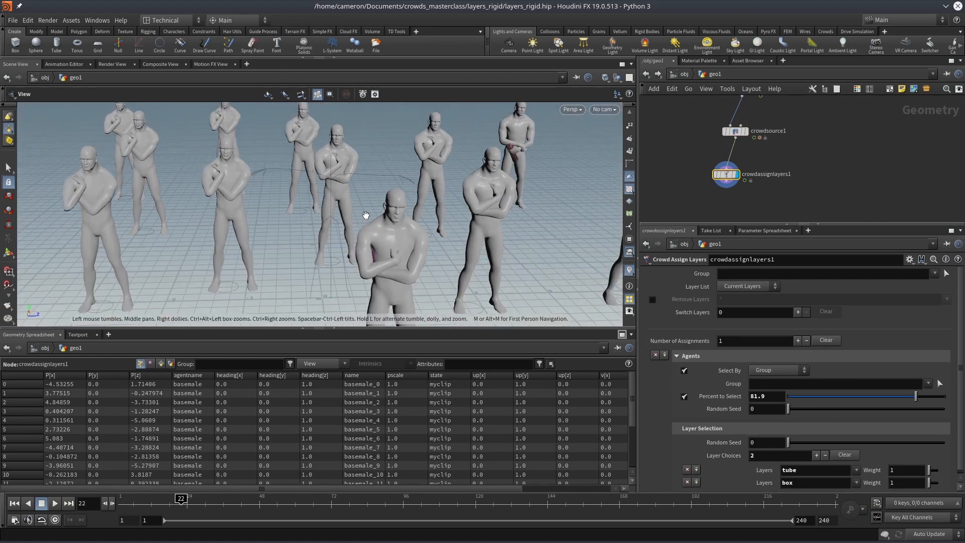
{"action": "left_click_drag", "start_coordinate": [361, 220], "coordinate": [327, 218]}
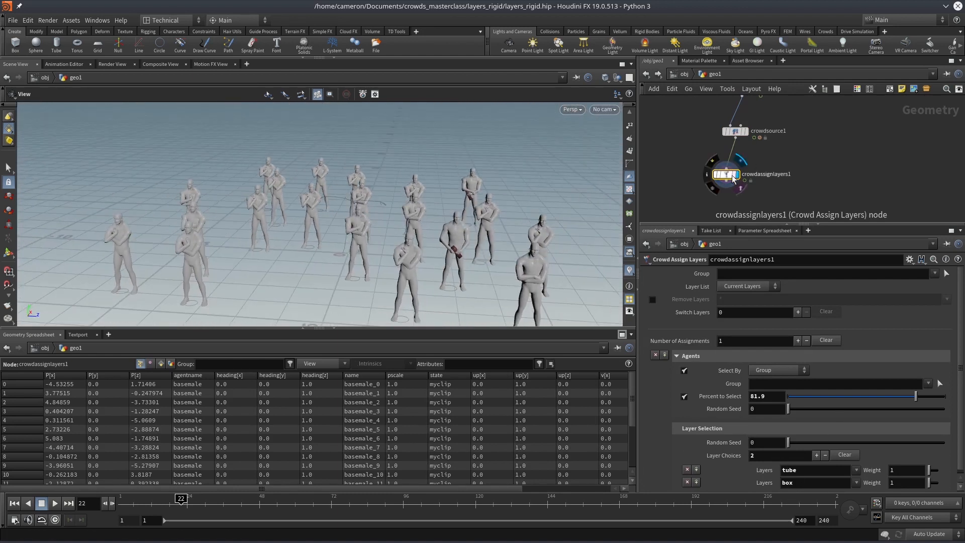
{"action": "middle_click_drag", "start_coordinate": [817, 170], "coordinate": [827, 141]}
{"action": "scroll", "coordinate": [513, 245], "scroll_direction": "down", "scroll_amount": 4}
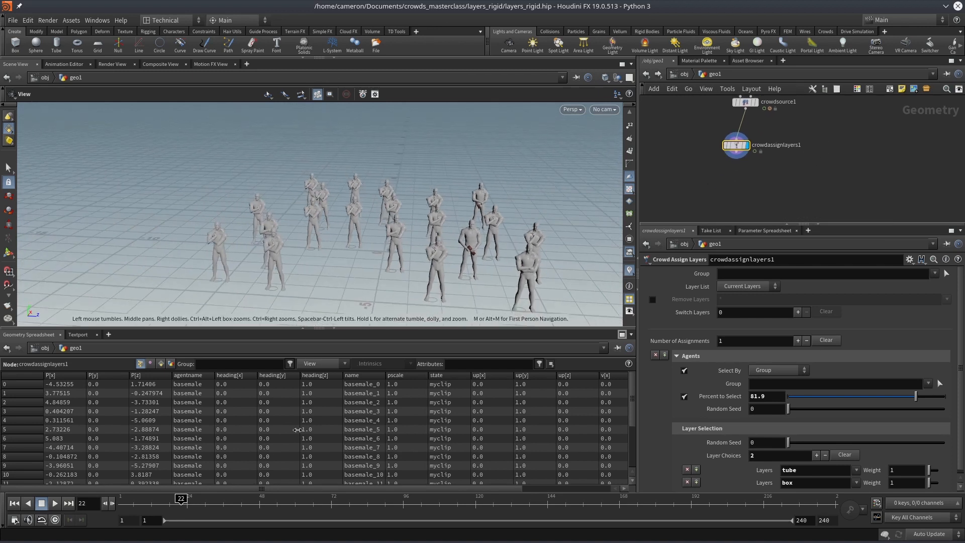
{"action": "left_click_drag", "start_coordinate": [177, 501], "coordinate": [280, 500]}
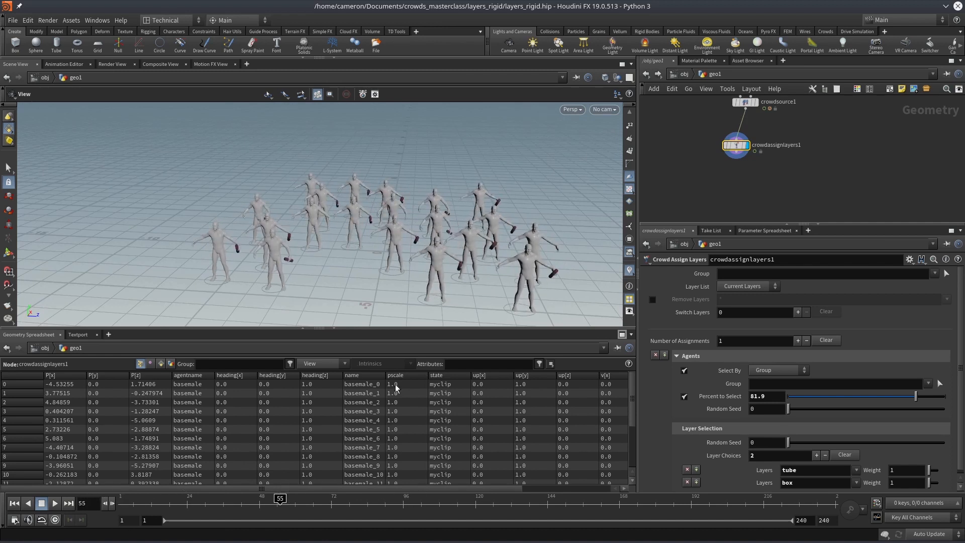
{"action": "middle_click_drag", "start_coordinate": [841, 127], "coordinate": [776, 208]}
{"action": "scroll", "coordinate": [839, 144], "scroll_direction": "down", "scroll_amount": 4}
{"action": "scroll", "coordinate": [803, 155], "scroll_direction": "up", "scroll_amount": 3}
{"action": "middle_click_drag", "start_coordinate": [801, 164], "coordinate": [792, 200]}
{"action": "left_click_drag", "start_coordinate": [782, 164], "coordinate": [782, 164]}
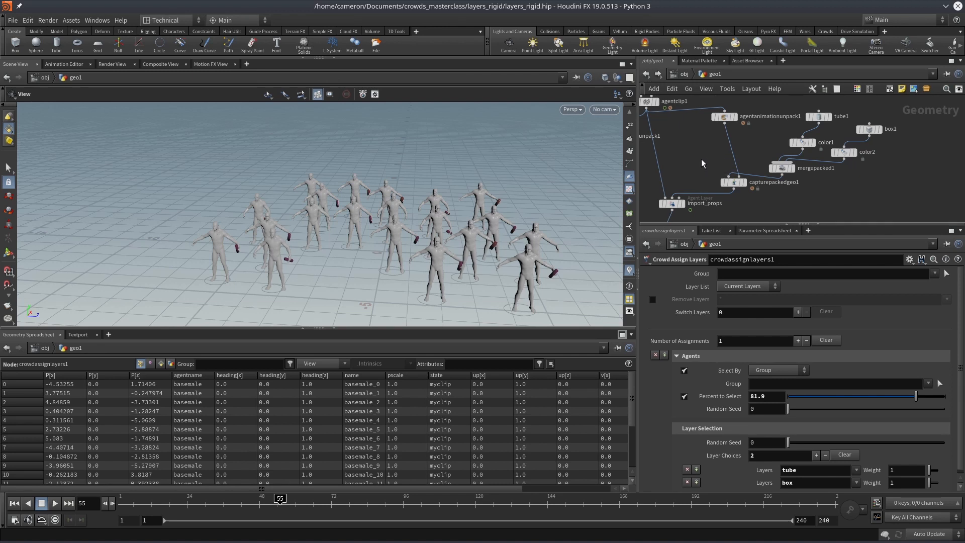
{"action": "mouse_move", "coordinate": [683, 205]}
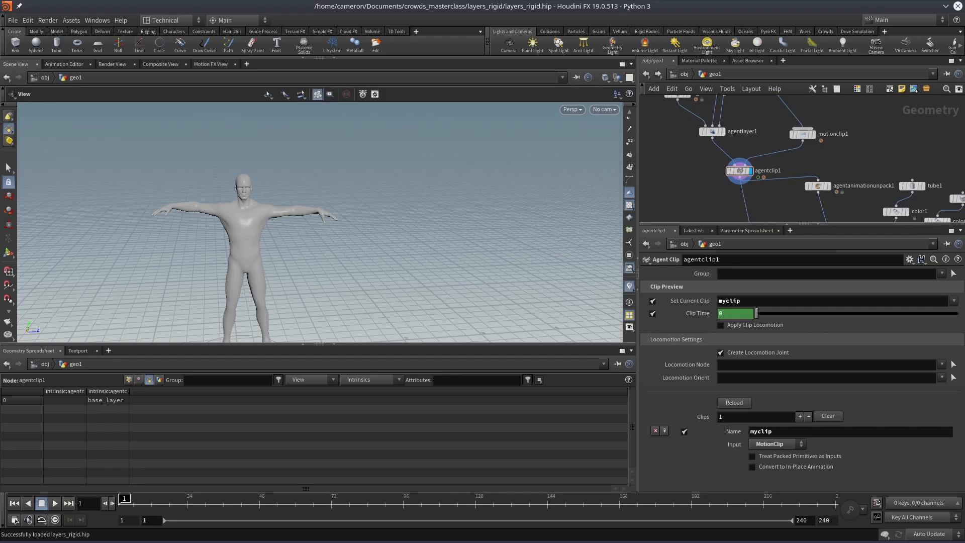
- Turn on primitive Hulls in the display options to show the bounding box around the agentclip1 agent
{"action": "key", "text": "d"}
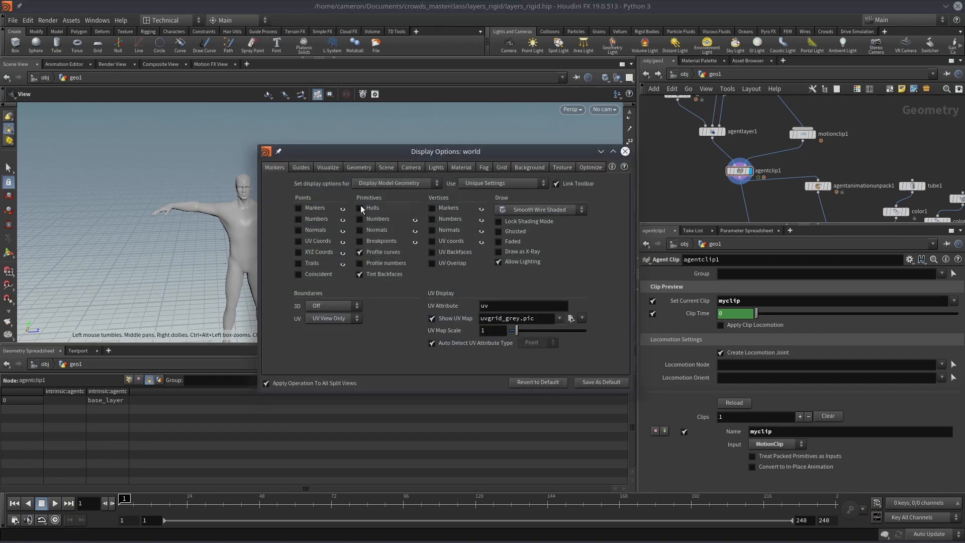
{"action": "left_click", "coordinate": [360, 208]}
{"action": "left_click", "coordinate": [625, 152]}
{"action": "middle_click_drag", "start_coordinate": [261, 251], "coordinate": [347, 170]}
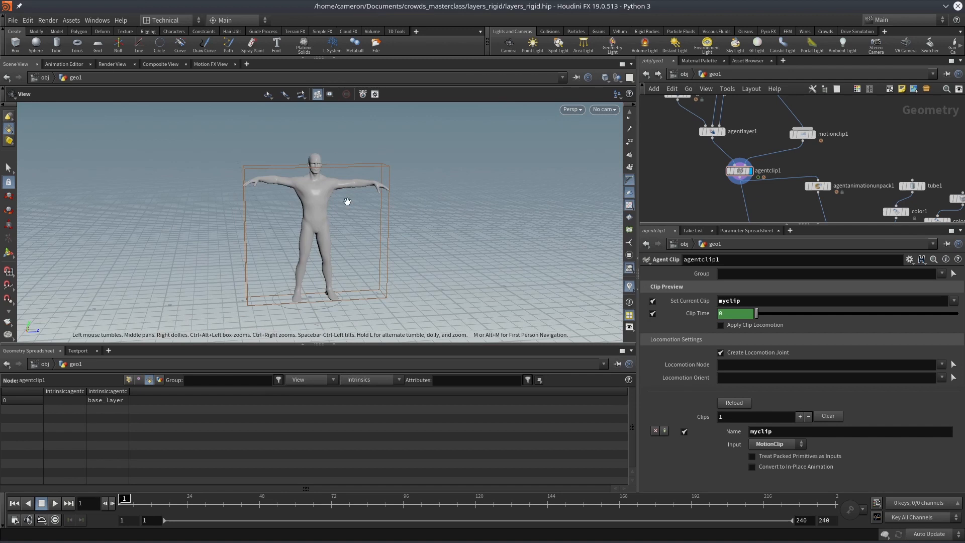
{"action": "mouse_move", "coordinate": [354, 202]}
{"action": "left_mouse_down"}
{"action": "mouse_move", "coordinate": [324, 212]}
{"action": "mouse_move", "coordinate": [357, 213]}
{"action": "left_mouse_up"}
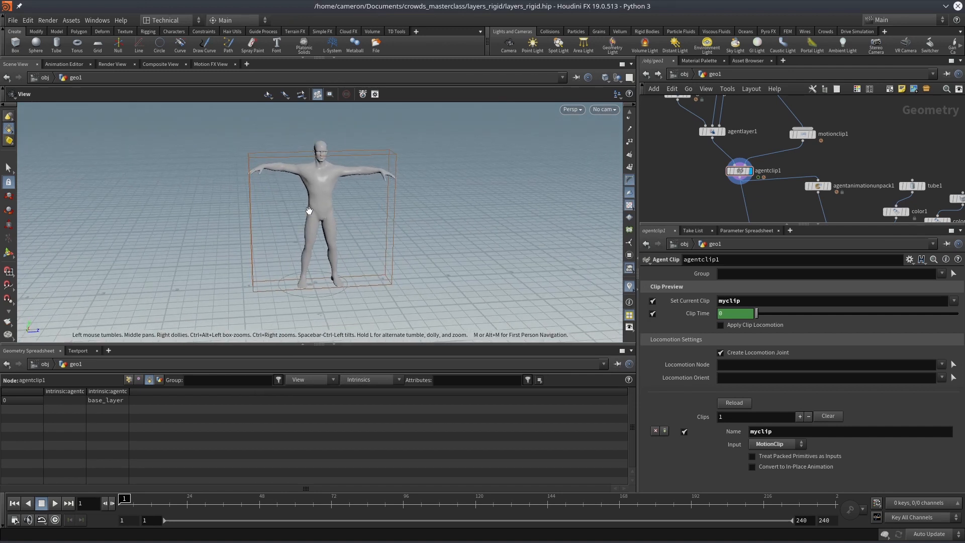
- Review the list of available intrinsic attributes for the agentclip1 agent in the geometry spreadsheet
{"action": "left_click", "coordinate": [355, 380]}
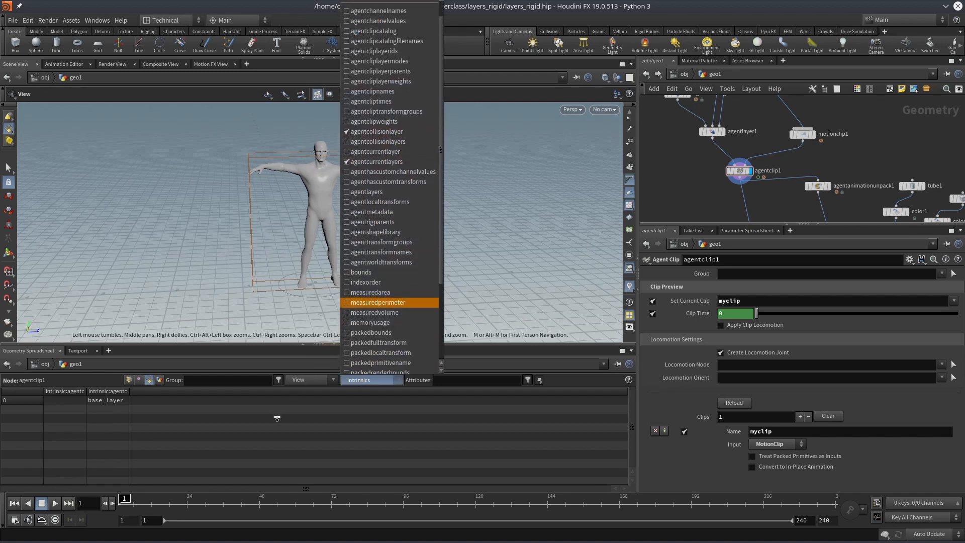
{"action": "left_click", "coordinate": [339, 323]}
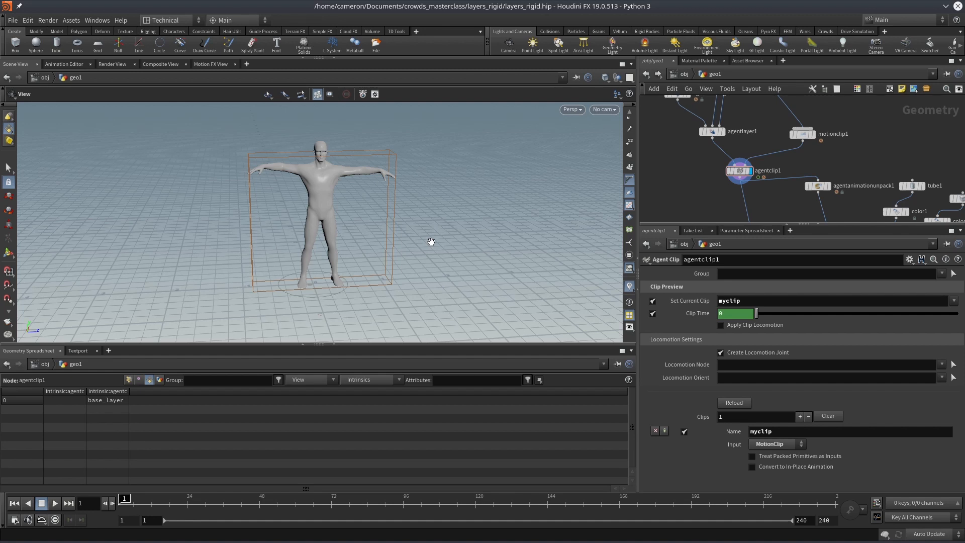
- Scrub to frame 74 and compare the agent's skinned mesh and skeleton with its bounding box by toggling wireframe display
{"action": "left_click_drag", "start_coordinate": [431, 241], "coordinate": [377, 240]}
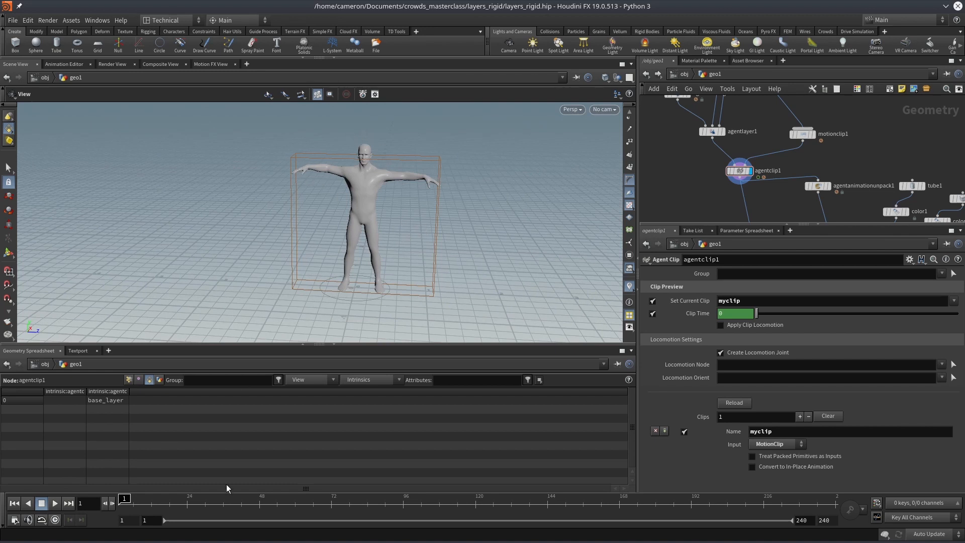
{"action": "left_click_drag", "start_coordinate": [216, 502], "coordinate": [338, 517]}
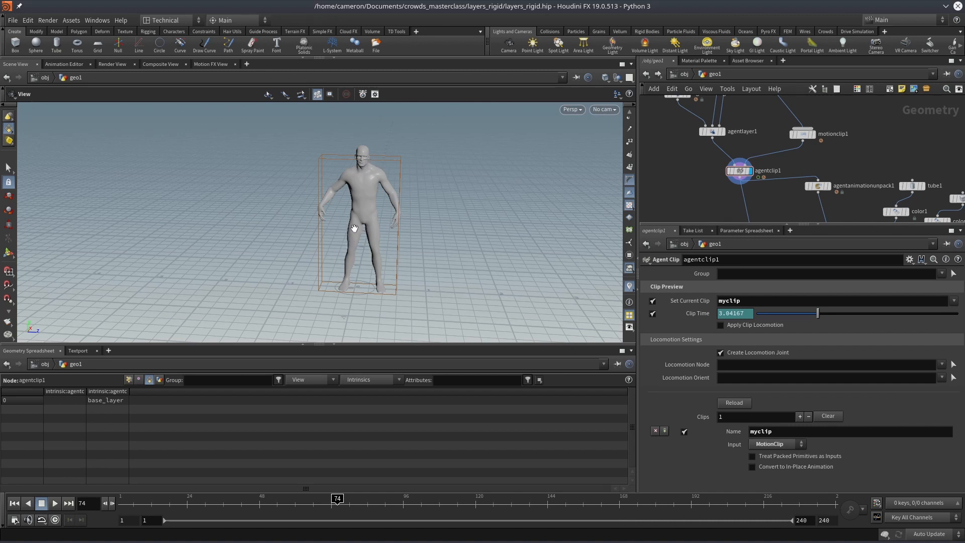
{"action": "key", "text": "w"}
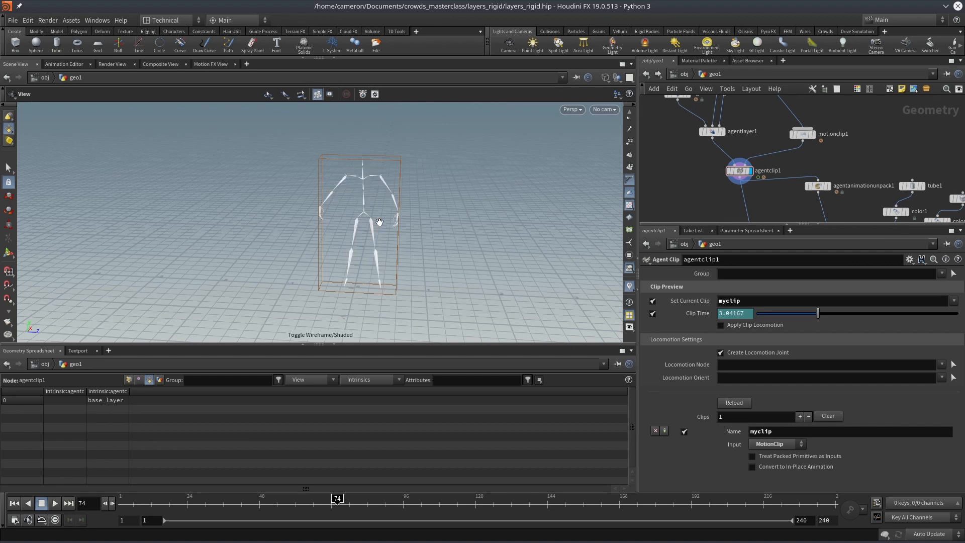
{"action": "mouse_move", "coordinate": [355, 224]}
{"action": "left_mouse_down"}
{"action": "mouse_move", "coordinate": [381, 222]}
{"action": "mouse_move", "coordinate": [352, 218]}
{"action": "left_mouse_up"}
{"action": "scroll", "coordinate": [351, 215], "scroll_direction": "up", "scroll_amount": 2}
{"action": "middle_click_drag", "start_coordinate": [349, 214], "coordinate": [349, 186]}
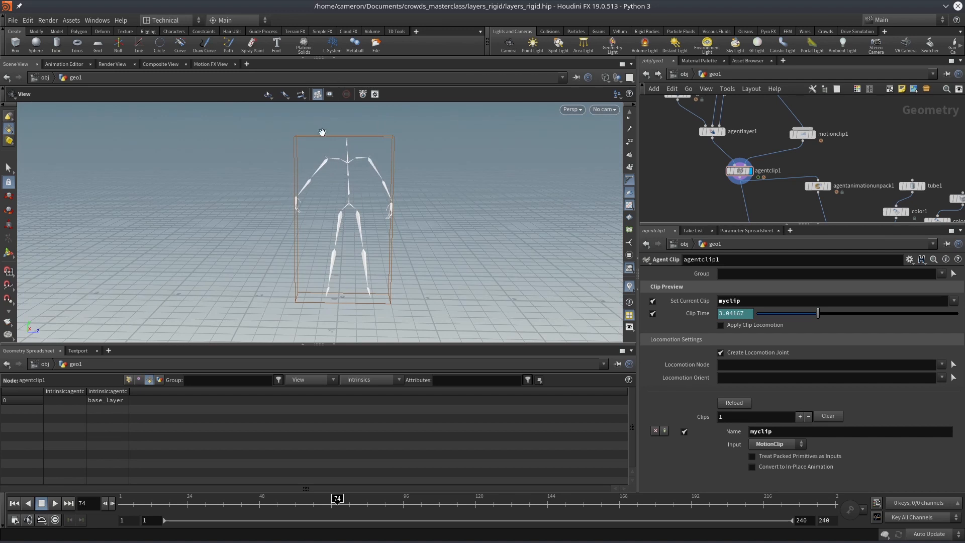
{"action": "key", "text": "w"}
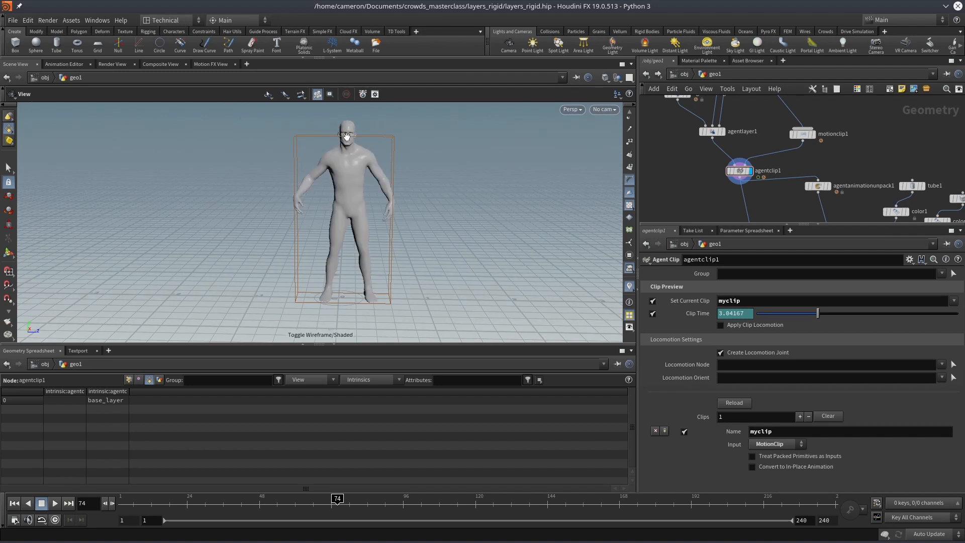
{"action": "key", "text": "w"}
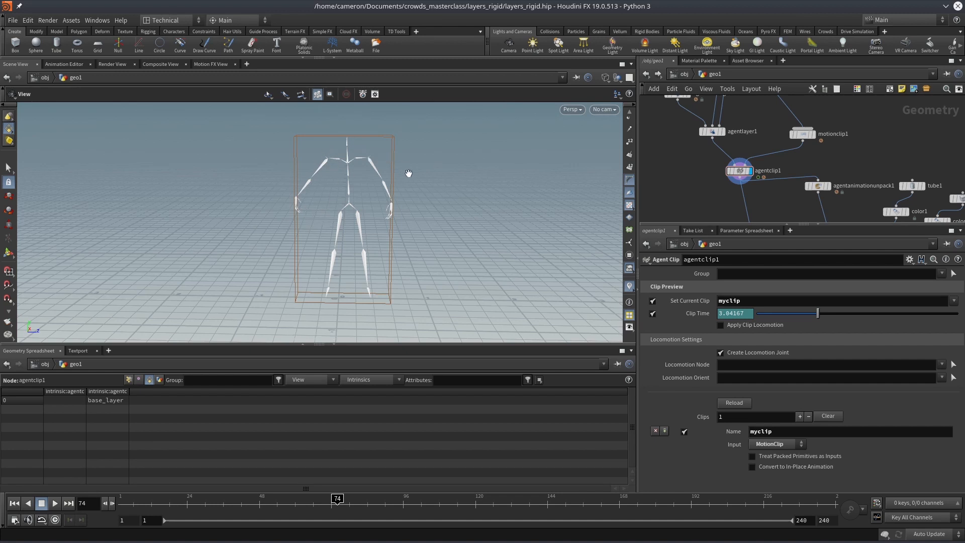
{"action": "key", "text": "w"}
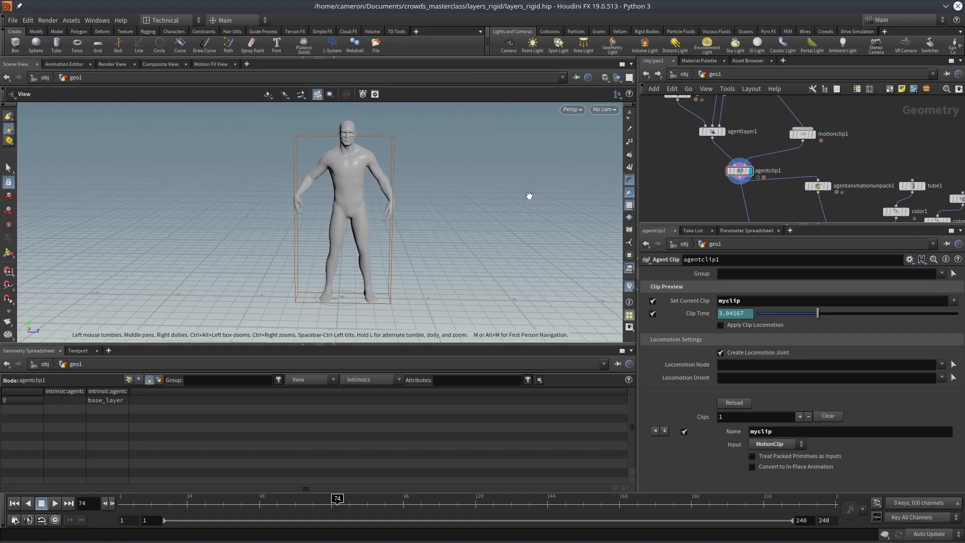
- Set the Bounds Scale of the agentlayer1 shape bindings to 1.3, 1.4 and 1.5 to enlarge the agent's bounding box
{"action": "left_click", "coordinate": [712, 131]}
{"action": "left_click", "coordinate": [660, 324]}
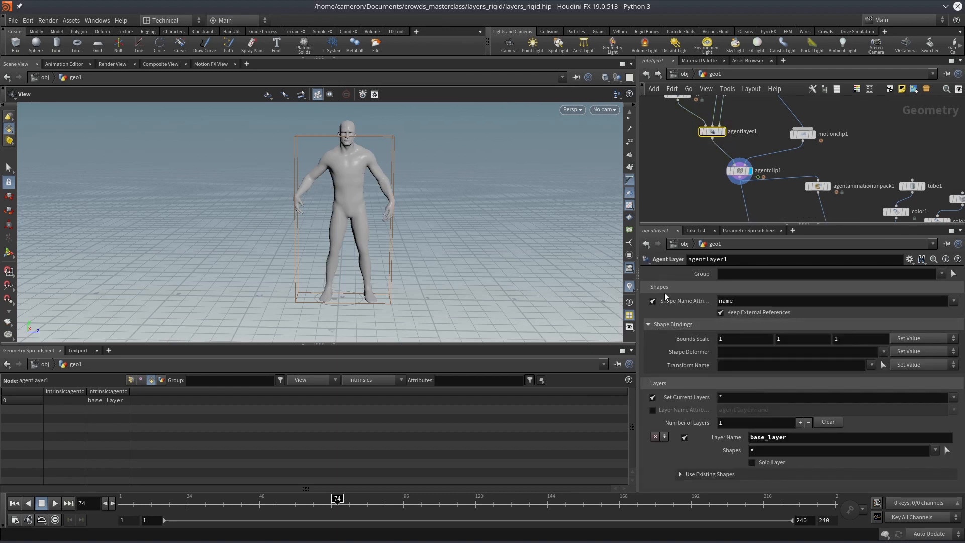
{"action": "left_click", "coordinate": [797, 337]}
{"action": "scroll", "coordinate": [798, 337], "scroll_direction": "up", "scroll_amount": 5}
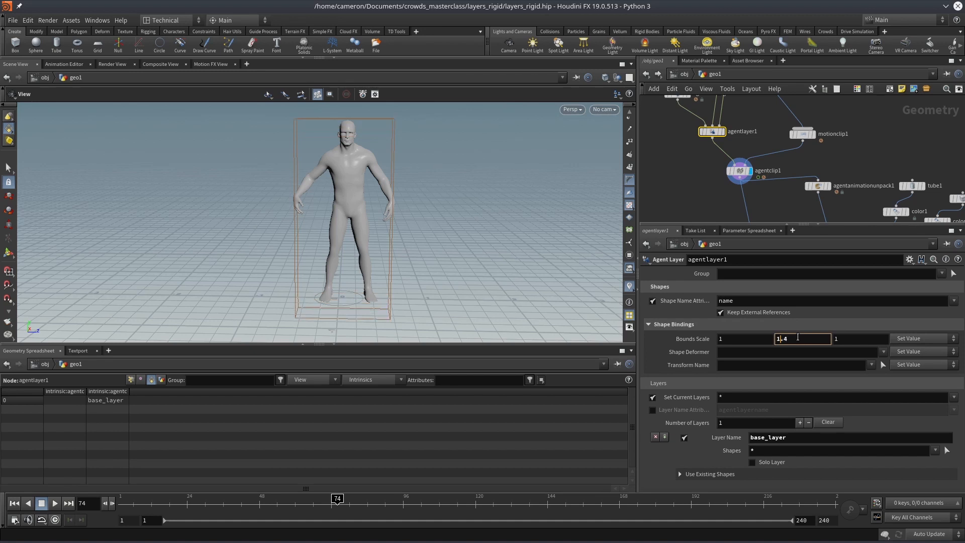
{"action": "scroll", "coordinate": [797, 337], "scroll_direction": "down", "scroll_amount": 1}
{"action": "left_click", "coordinate": [708, 189]}
{"action": "scroll", "coordinate": [348, 168], "scroll_direction": "down", "scroll_amount": 2}
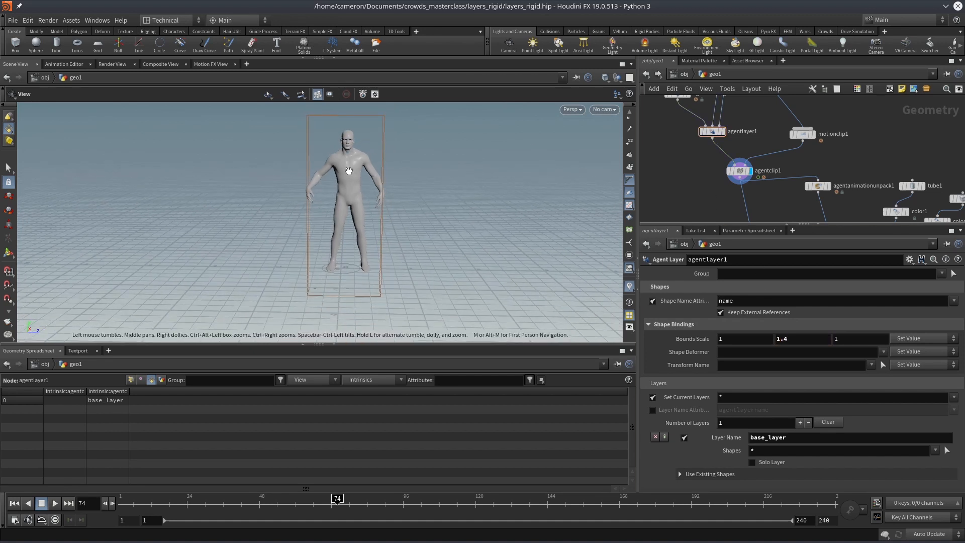
{"action": "left_click", "coordinate": [845, 338]}
{"action": "scroll", "coordinate": [845, 338], "scroll_direction": "up", "scroll_amount": 5}
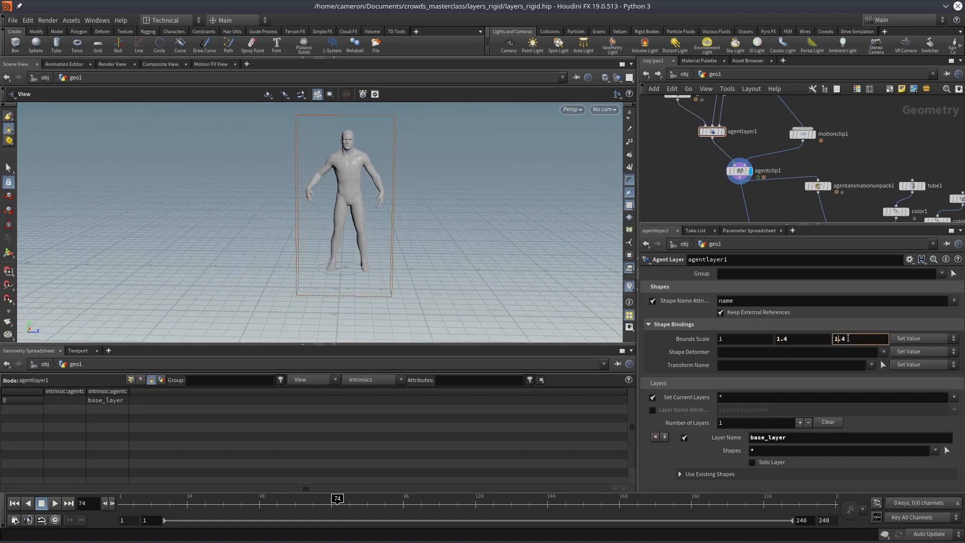
{"action": "left_click", "coordinate": [731, 338]}
{"action": "scroll", "coordinate": [732, 338], "scroll_direction": "up", "scroll_amount": 3}
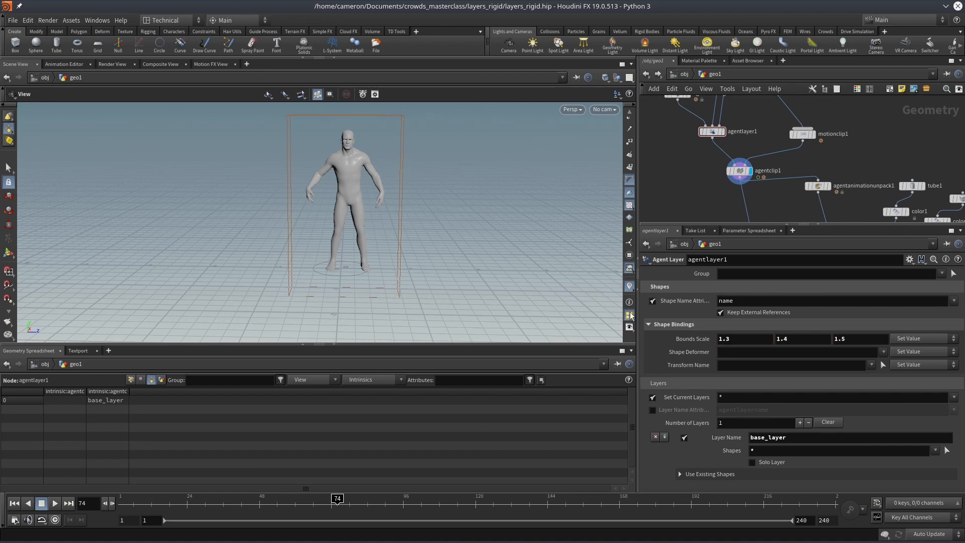
- Try the Set from Attribute and Scale by Attribute modes for Bounds Scale, and return it to Set Value
{"action": "left_click", "coordinate": [914, 338]}
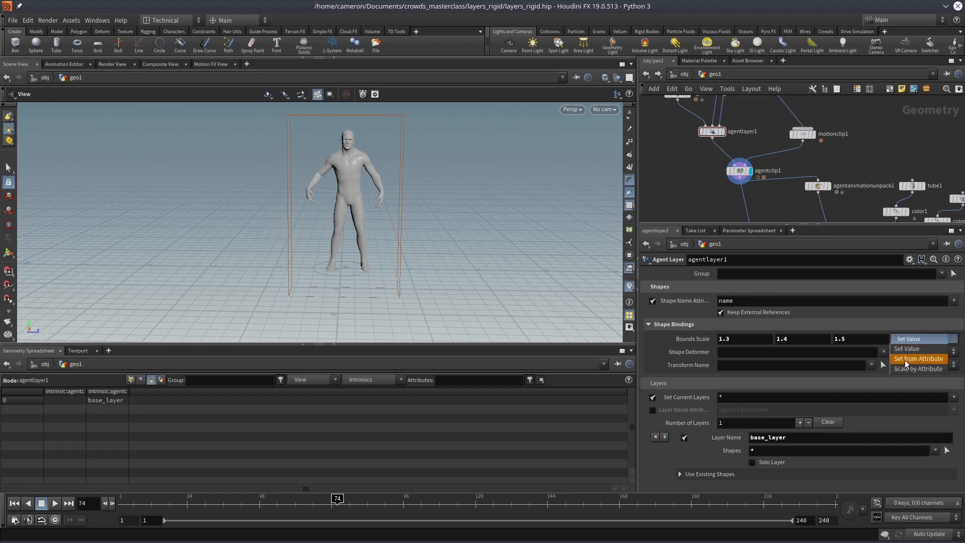
{"action": "left_click", "coordinate": [906, 359]}
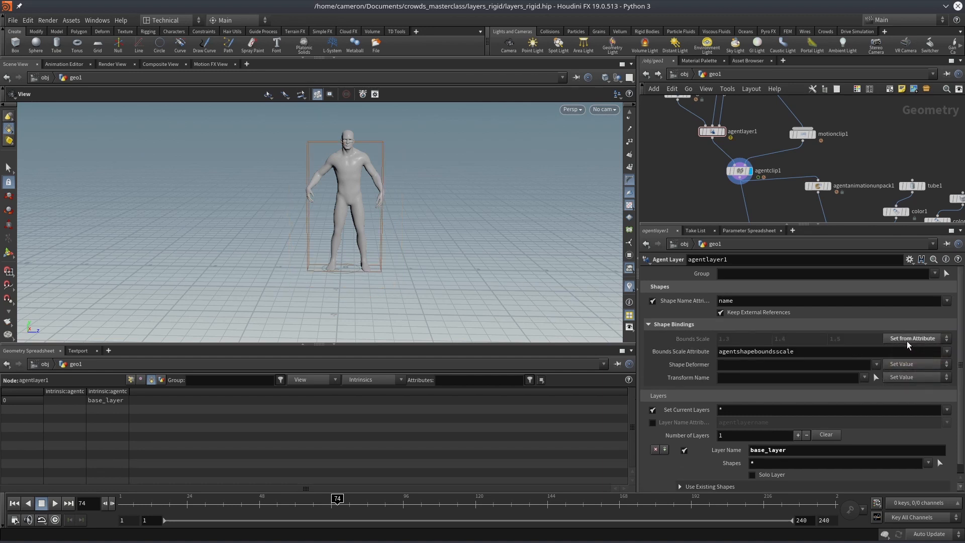
{"action": "left_click", "coordinate": [906, 341]}
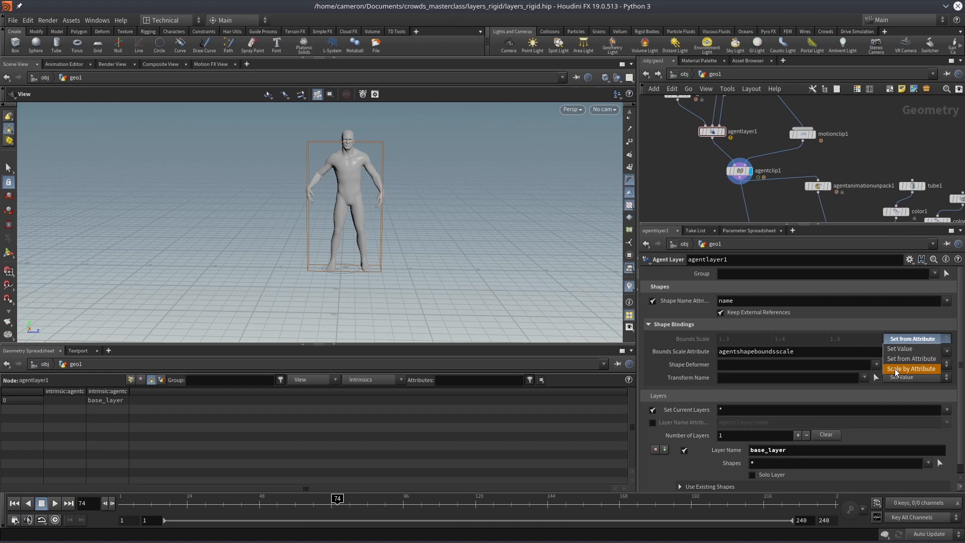
{"action": "left_click", "coordinate": [894, 369]}
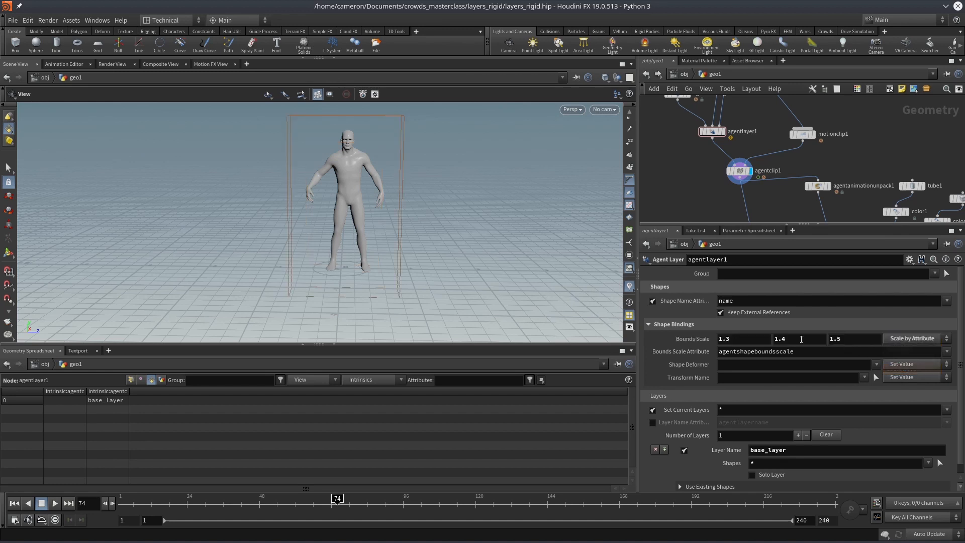
{"action": "left_click", "coordinate": [897, 341]}
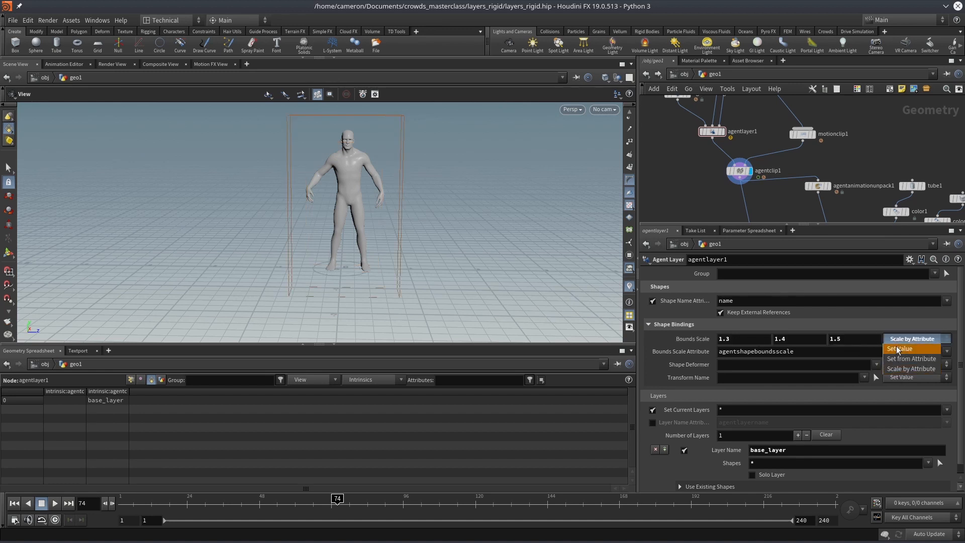
{"action": "left_click", "coordinate": [902, 349]}
- Add and display an Agent Collision Layer node fed by agentclip1, and widen the agentcollisionlayer column in the geometry spreadsheet
{"action": "middle_click_drag", "start_coordinate": [700, 193], "coordinate": [706, 188]}
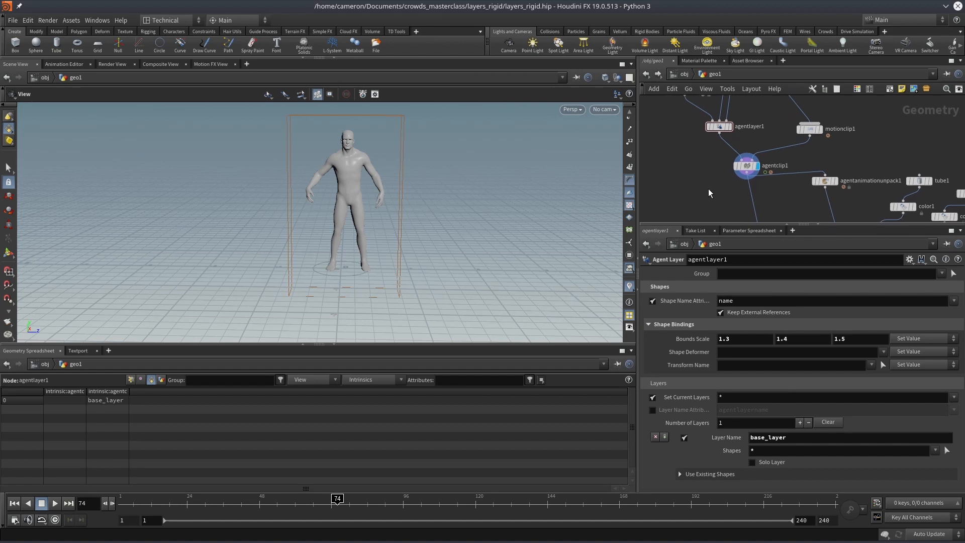
{"action": "key", "text": "Tab"}
{"action": "type", "text": "agentco"}
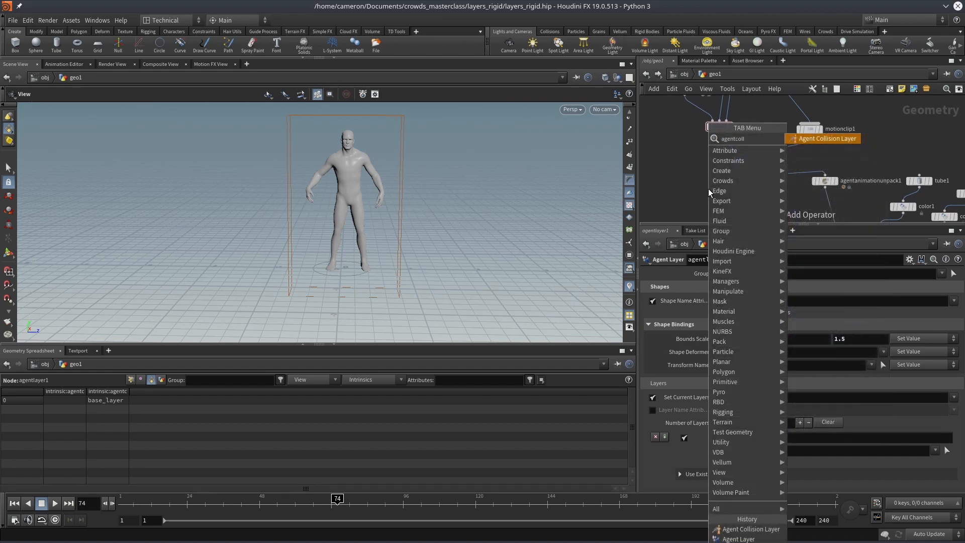
{"action": "key", "text": "Return"}
{"action": "left_click", "coordinate": [708, 188]}
{"action": "left_click_drag", "start_coordinate": [708, 181], "coordinate": [746, 172]}
{"action": "left_click", "coordinate": [718, 188]}
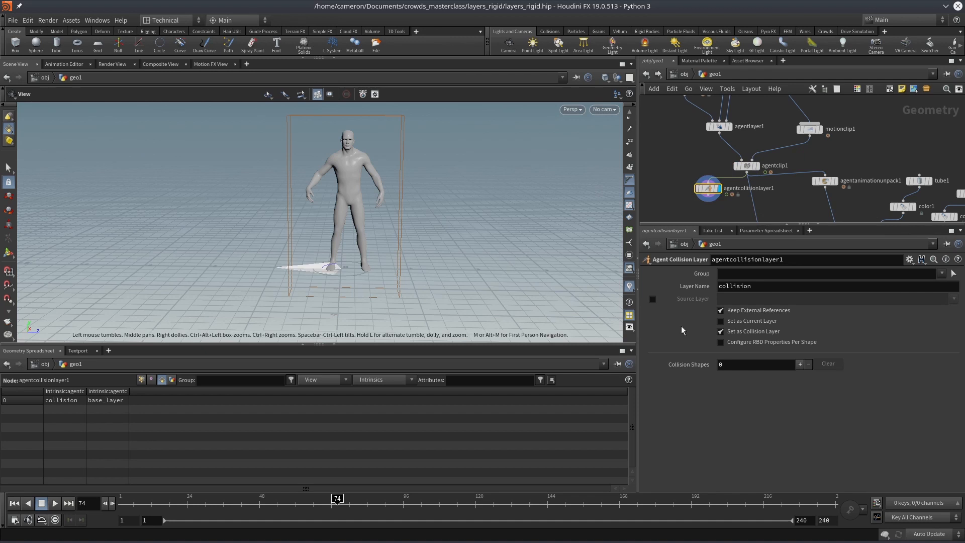
{"action": "right_click", "coordinate": [91, 404]}
{"action": "left_click", "coordinate": [126, 433]}
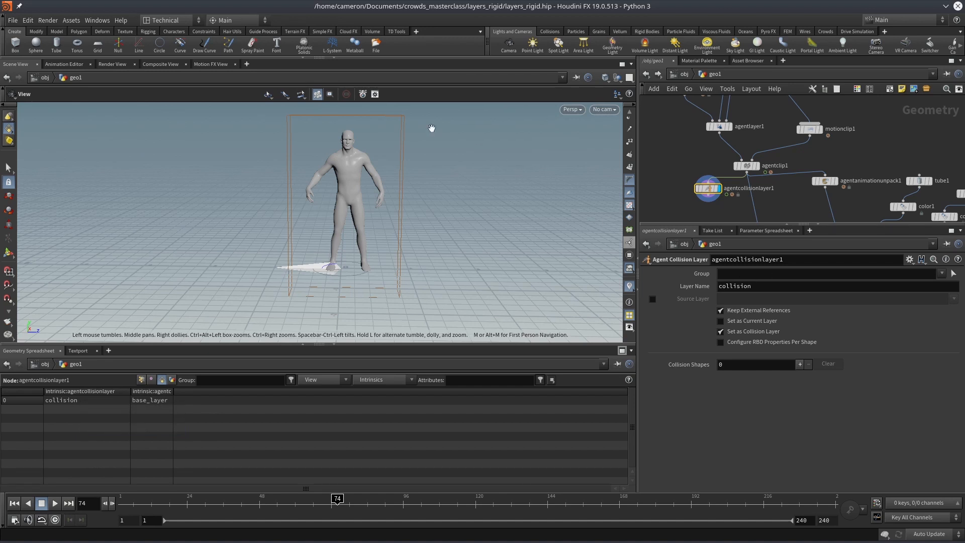
- Attach capsule collision shapes to the agent's head, spine_02 and both foot transforms in wireframe view
{"action": "key", "text": "Return"}
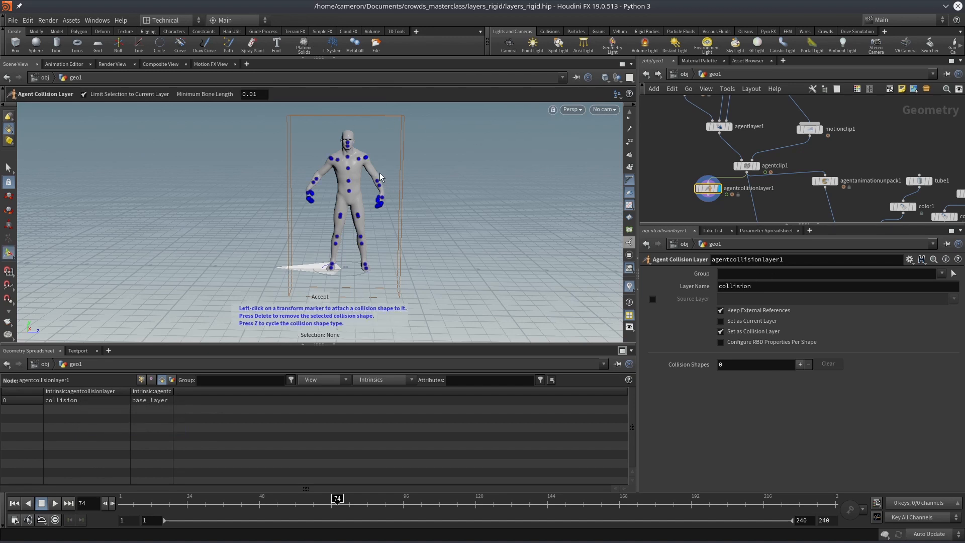
{"action": "key", "text": "w"}
{"action": "scroll", "coordinate": [351, 146], "scroll_direction": "up", "scroll_amount": 3}
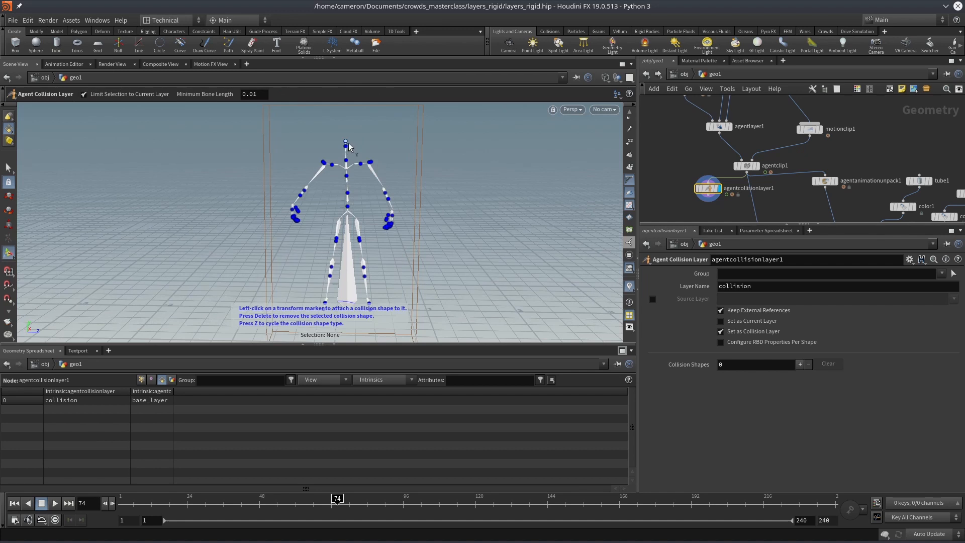
{"action": "left_click", "coordinate": [345, 143]}
{"action": "left_click", "coordinate": [347, 176]}
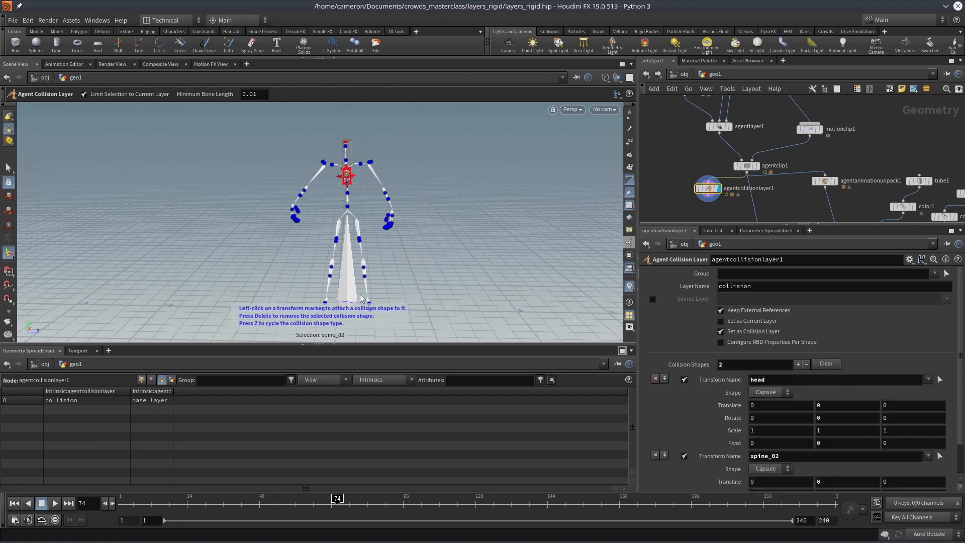
{"action": "middle_click_drag", "start_coordinate": [381, 280], "coordinate": [376, 255], "text": "alt"}
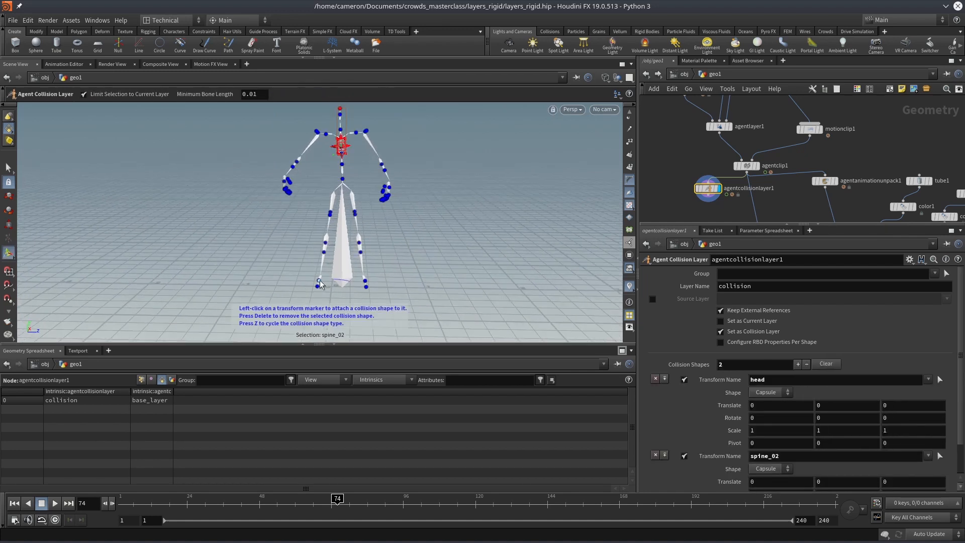
{"action": "left_click", "coordinate": [365, 284]}
{"action": "left_click", "coordinate": [321, 282]}
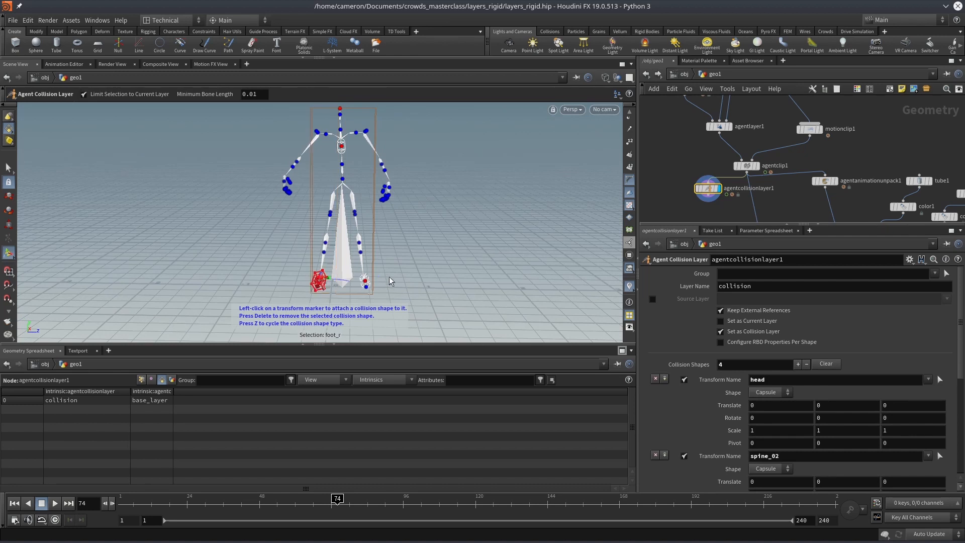
- Compare the agent's bounding box with Set as Collision Layer switched off and on
{"action": "scroll", "coordinate": [381, 266], "scroll_direction": "down", "scroll_amount": 2, "text": "alt"}
{"action": "left_click_drag", "start_coordinate": [379, 263], "coordinate": [442, 258], "text": "alt"}
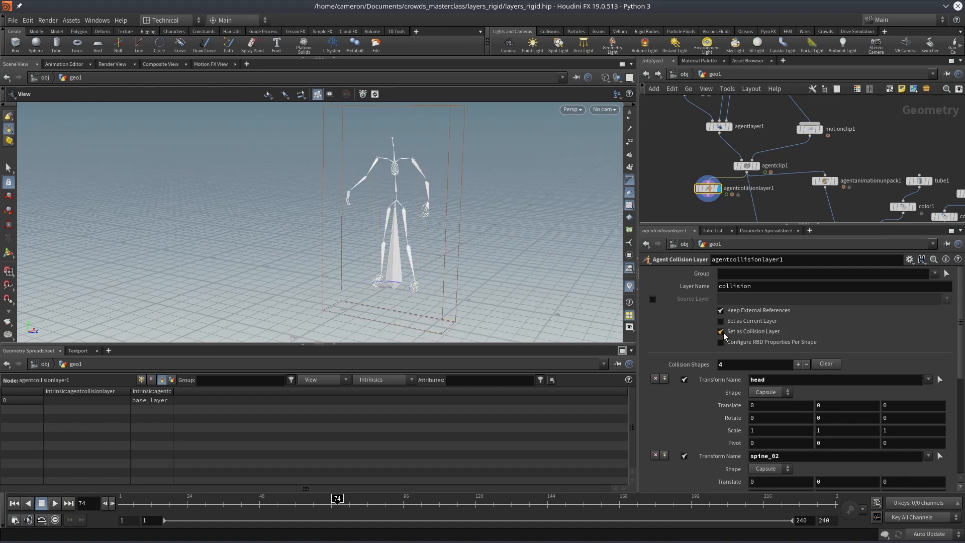
{"action": "left_click_drag", "start_coordinate": [502, 201], "coordinate": [401, 219], "text": "alt"}
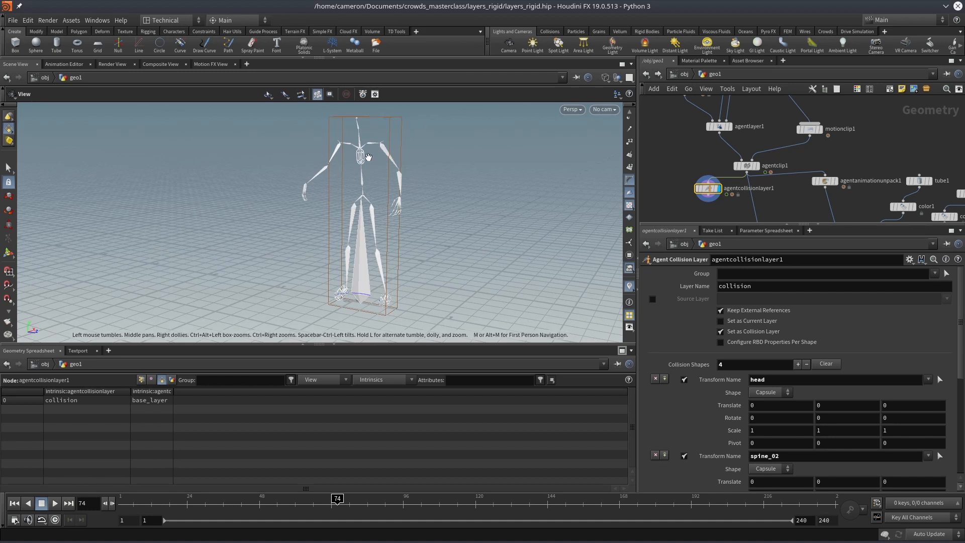
{"action": "left_click_drag", "start_coordinate": [419, 278], "coordinate": [364, 264]}
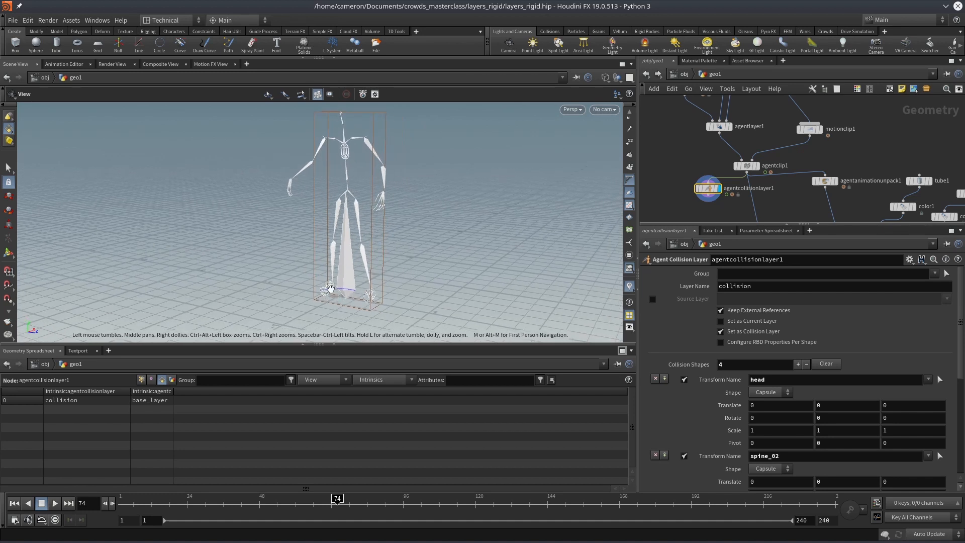
- Scrub to frame 167 to inspect the collision-based bounding box, and widen the agentcurrentlayers column in the geometry spreadsheet
{"action": "left_click_drag", "start_coordinate": [329, 506], "coordinate": [616, 516]}
{"action": "left_click_drag", "start_coordinate": [371, 287], "coordinate": [314, 288]}
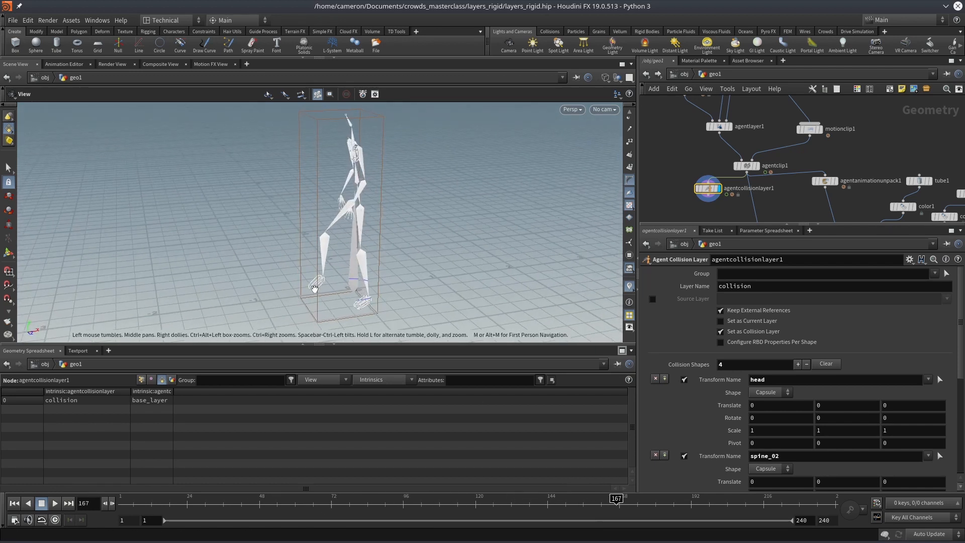
{"action": "left_click_drag", "start_coordinate": [322, 306], "coordinate": [378, 294]}
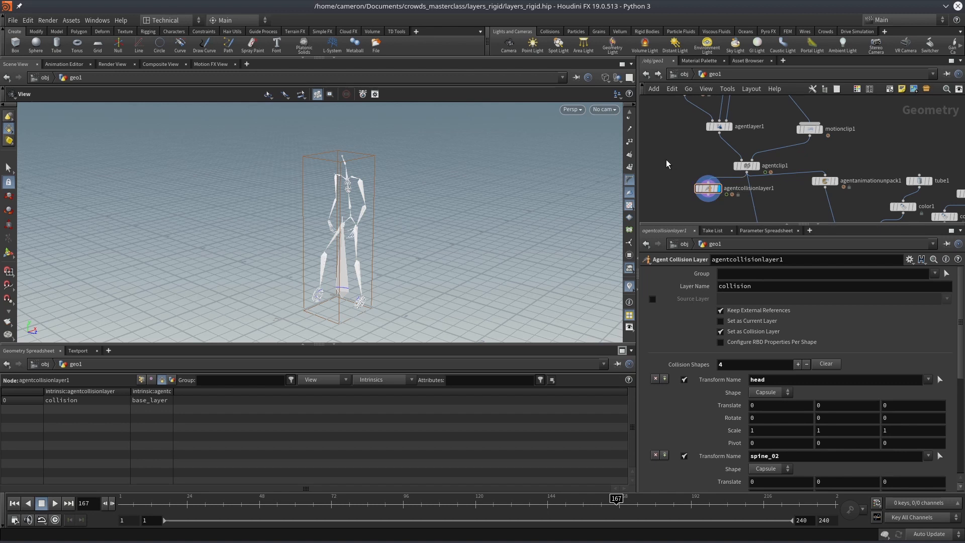
{"action": "middle_click_drag", "start_coordinate": [665, 159], "coordinate": [673, 156]}
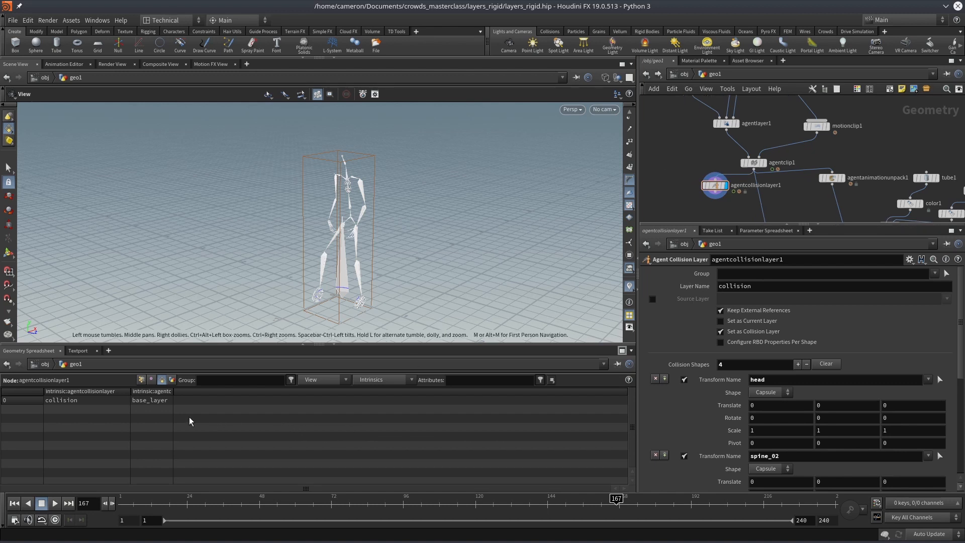
{"action": "left_click_drag", "start_coordinate": [173, 411], "coordinate": [219, 414]}
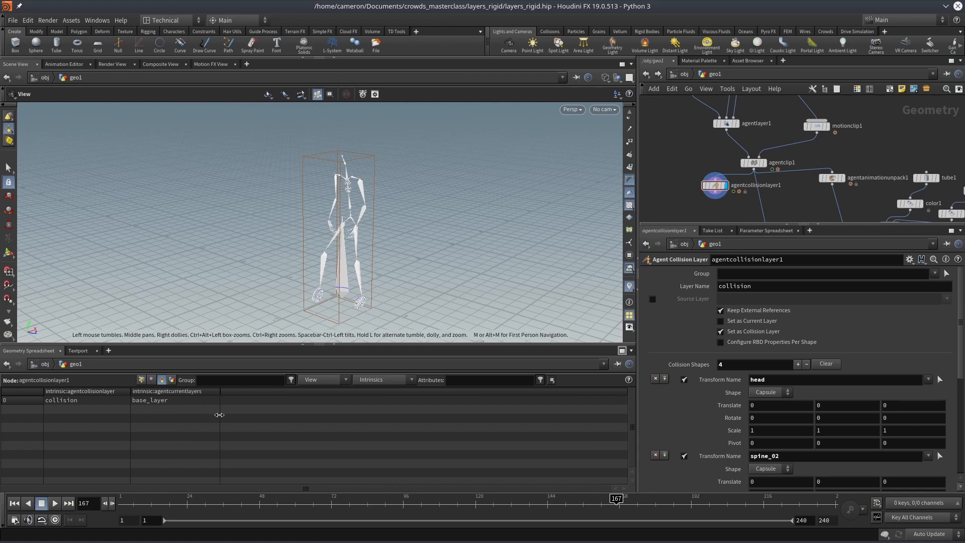
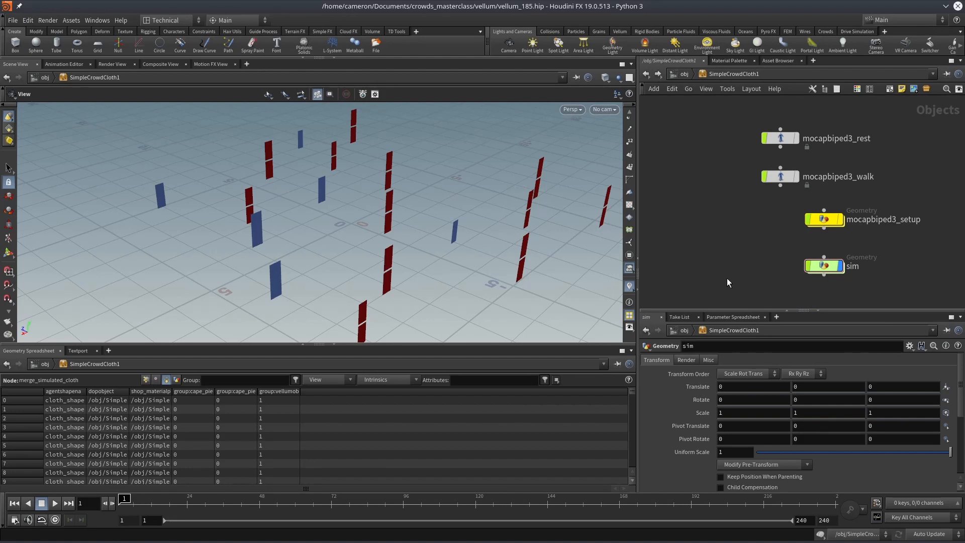
- Open the mocapbiped3_setup network and display the create_agent node to examine the base agent
{"action": "double_click", "coordinate": [815, 221]}
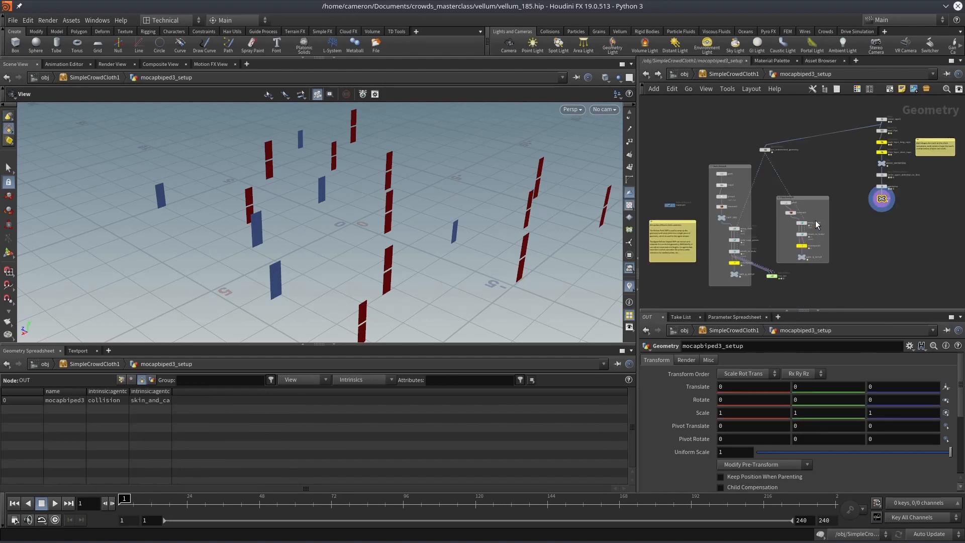
{"action": "scroll", "coordinate": [868, 146], "scroll_direction": "up", "scroll_amount": 5}
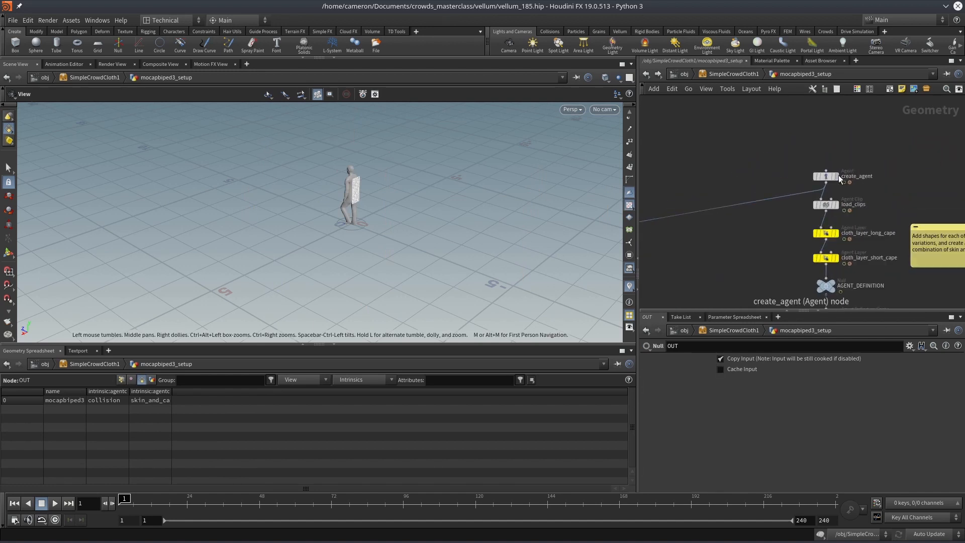
{"action": "middle_click_drag", "start_coordinate": [772, 175], "coordinate": [837, 145]}
{"action": "scroll", "coordinate": [804, 162], "scroll_direction": "down", "scroll_amount": 2}
{"action": "middle_click_drag", "start_coordinate": [782, 179], "coordinate": [823, 155]}
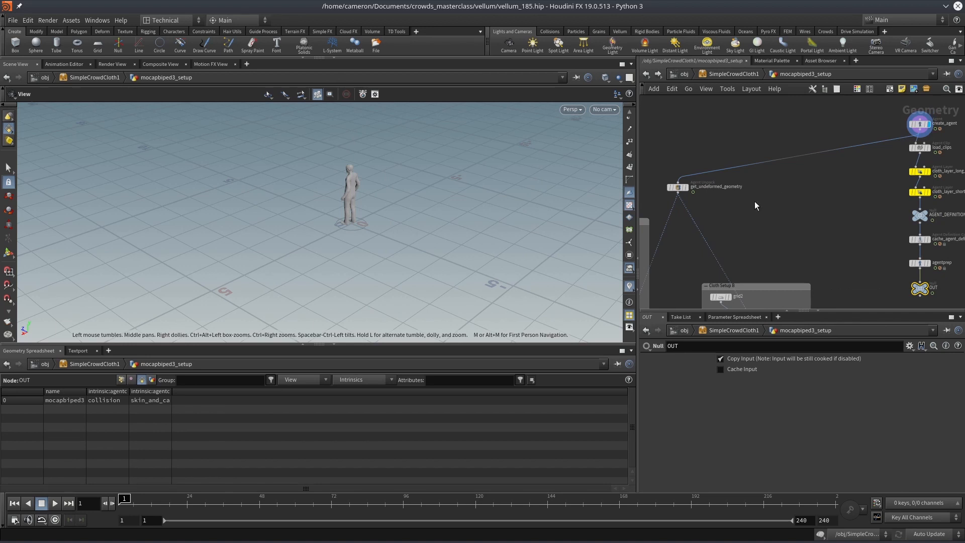
{"action": "middle_click_drag", "start_coordinate": [716, 200], "coordinate": [747, 187]}
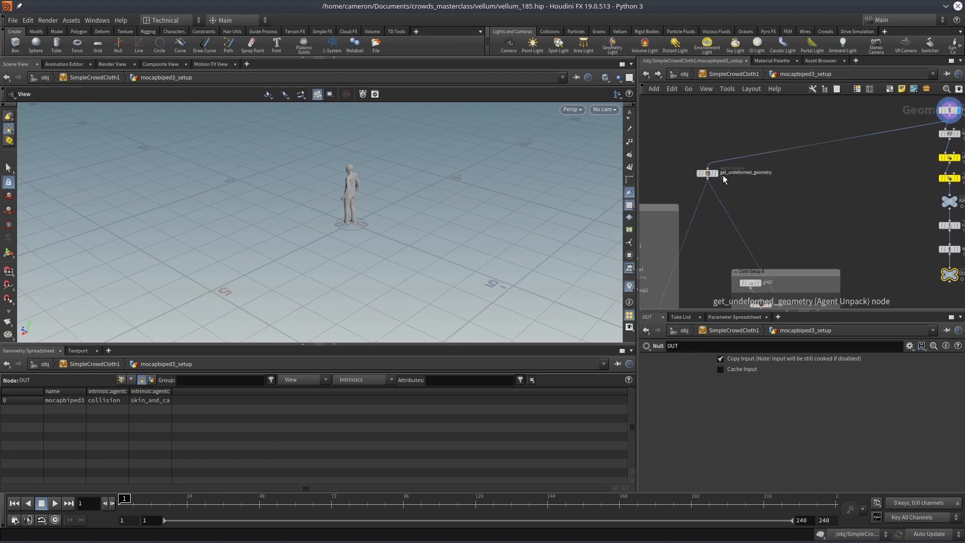
- Display the get_undeformed_geometry node and examine the agent's unpacked rest geometry from the front
{"action": "scroll", "coordinate": [321, 173], "scroll_direction": "up", "scroll_amount": 2}
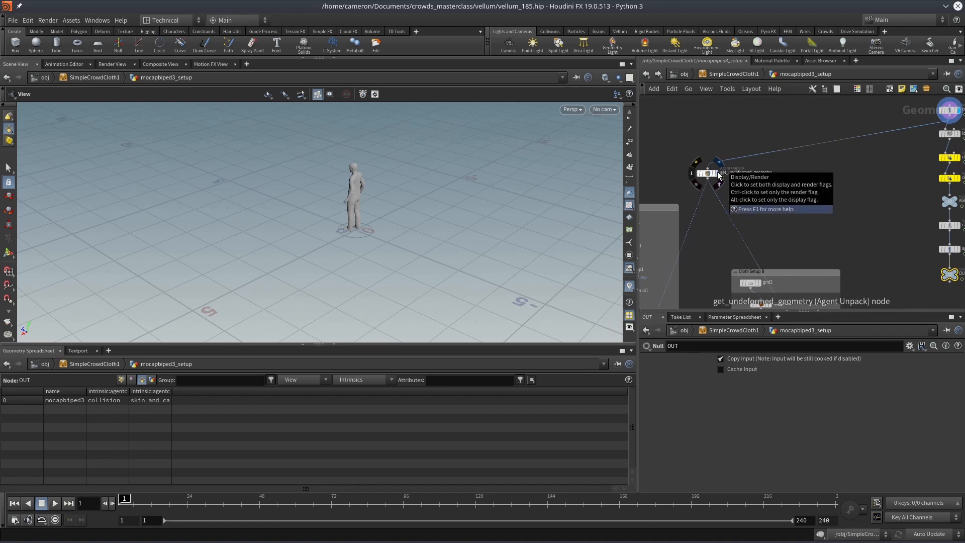
{"action": "left_click", "coordinate": [718, 175]}
{"action": "left_click", "coordinate": [707, 173]}
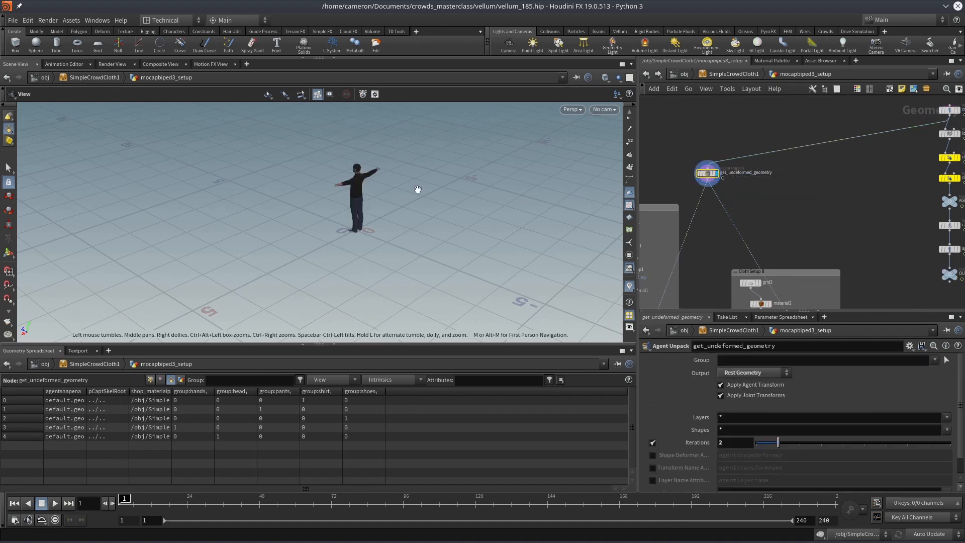
{"action": "middle_click_drag", "start_coordinate": [705, 225], "coordinate": [765, 178]}
{"action": "key", "text": "space+g"}
{"action": "mouse_move", "coordinate": [345, 256]}
{"action": "left_mouse_down"}
{"action": "mouse_move", "coordinate": [355, 250]}
{"action": "mouse_move", "coordinate": [347, 251]}
{"action": "left_mouse_up"}
{"action": "middle_click_drag", "start_coordinate": [759, 233], "coordinate": [773, 177]}
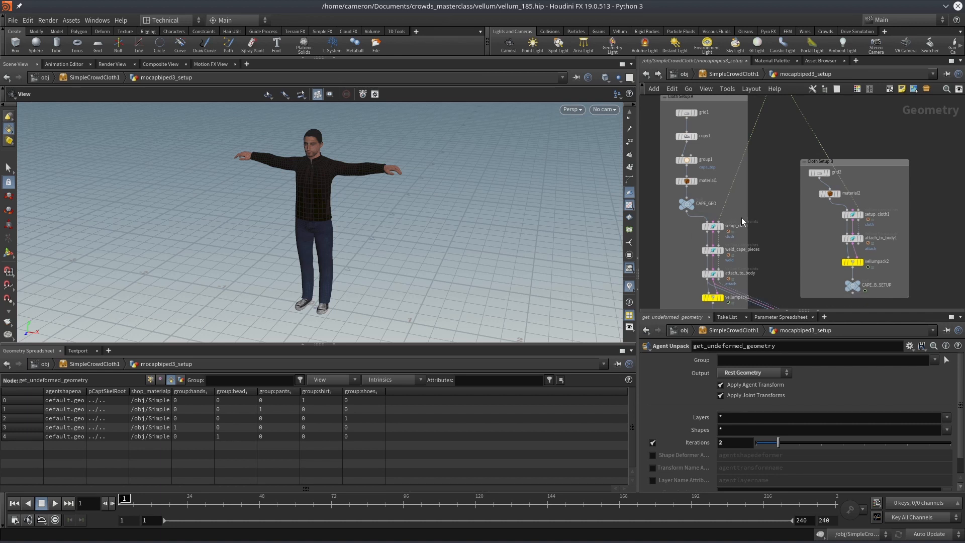
- Display CAPE_GEO, setup_cloth and weld_cape_pieces in turn to examine the cape geometry with its cloth and weld constraints
{"action": "middle_click_drag", "start_coordinate": [774, 179], "coordinate": [771, 199]}
{"action": "mouse_move", "coordinate": [772, 150]}
{"action": "middle_mouse_down"}
{"action": "mouse_move", "coordinate": [768, 181]}
{"action": "mouse_move", "coordinate": [782, 168]}
{"action": "mouse_move", "coordinate": [778, 136]}
{"action": "middle_mouse_up"}
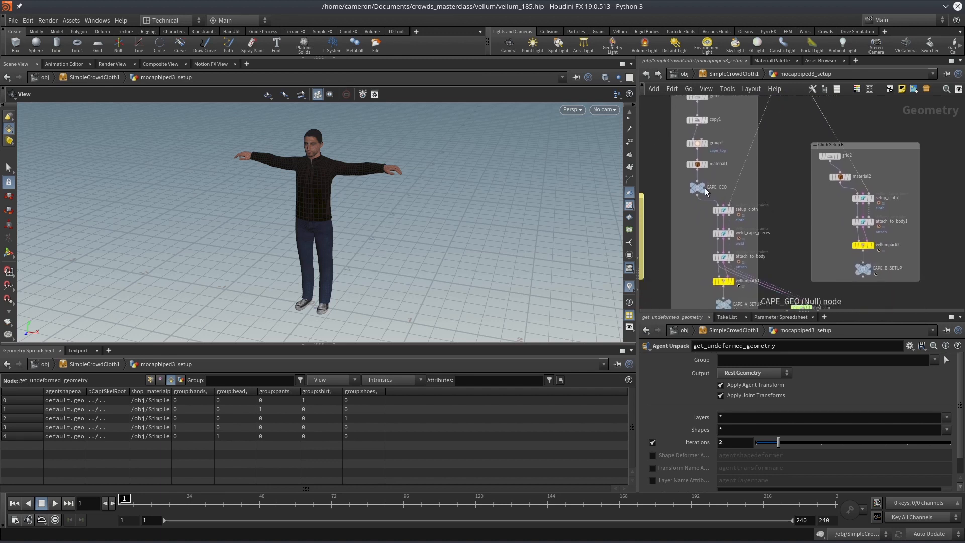
{"action": "left_click", "coordinate": [697, 187]}
{"action": "left_click_drag", "start_coordinate": [374, 223], "coordinate": [371, 196]}
{"action": "left_click", "coordinate": [731, 210]}
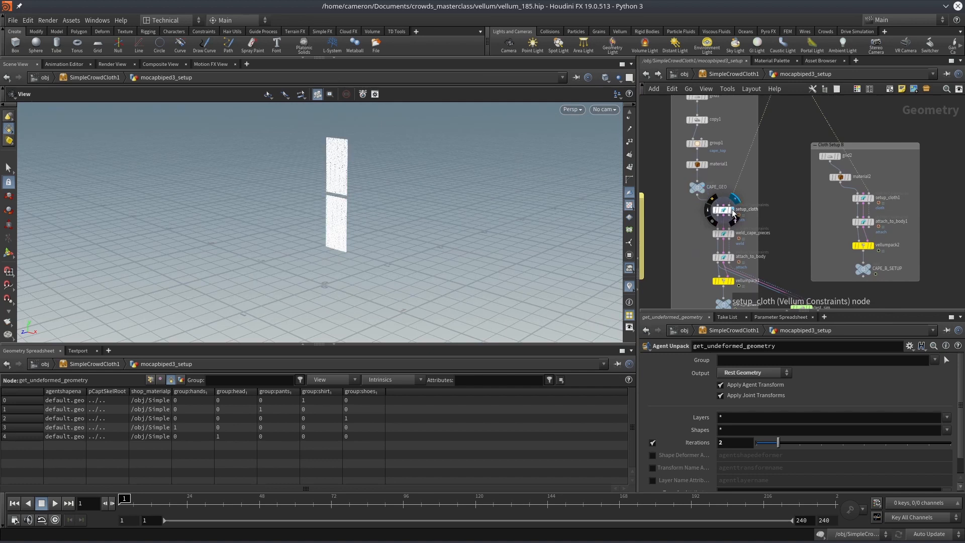
{"action": "left_click", "coordinate": [724, 210]}
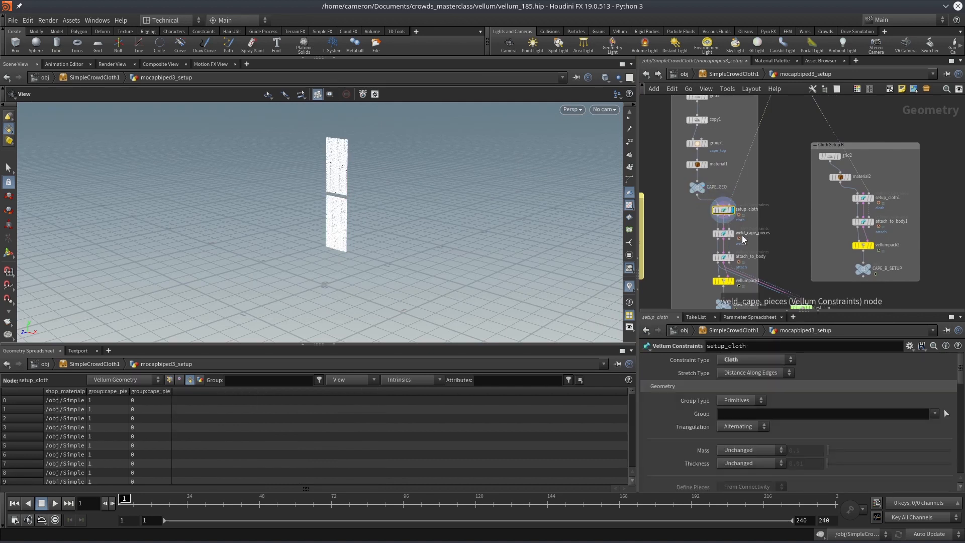
{"action": "left_click", "coordinate": [723, 234]}
{"action": "left_click", "coordinate": [721, 235]}
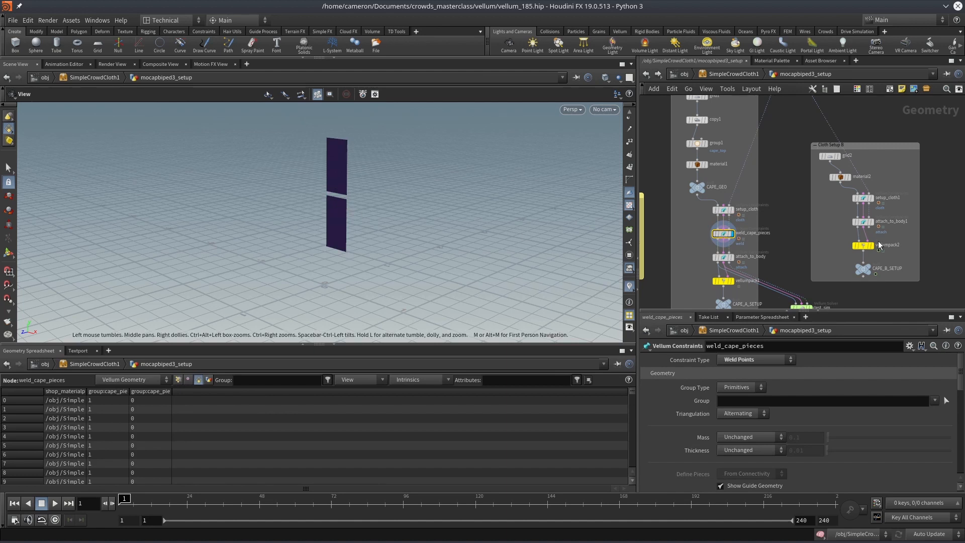
- Display the attach_to_body constraints and examine from the side how the cape sits against the agent's body
{"action": "left_click", "coordinate": [724, 257]}
{"action": "left_click", "coordinate": [722, 257]}
{"action": "left_click_drag", "start_coordinate": [426, 177], "coordinate": [313, 165]}
{"action": "left_click_drag", "start_coordinate": [406, 264], "coordinate": [442, 256]}
- Display the test_sim Vellum Solver, scrub forward to preview the cape simulation, and return to frame 1
{"action": "middle_click_drag", "start_coordinate": [775, 244], "coordinate": [763, 199]}
{"action": "left_click", "coordinate": [800, 266]}
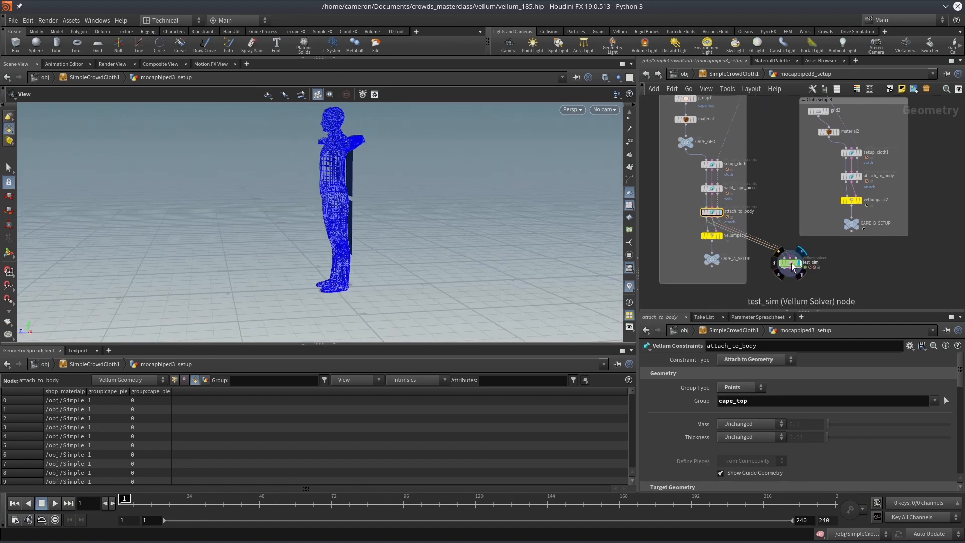
{"action": "left_click_drag", "start_coordinate": [125, 499], "coordinate": [164, 498]}
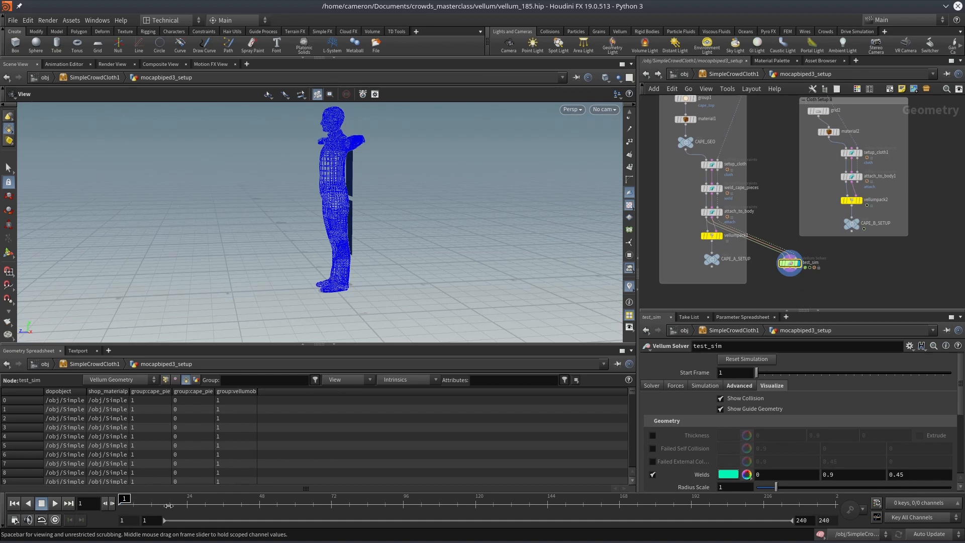
{"action": "left_click_drag", "start_coordinate": [397, 196], "coordinate": [265, 290]}
{"action": "left_click_drag", "start_coordinate": [163, 498], "coordinate": [125, 500]}
{"action": "left_click_drag", "start_coordinate": [345, 215], "coordinate": [373, 220]}
- Display material2 and attach_to_body1 in Cloth Setup B to examine the short cape and its body attachment
{"action": "middle_click_drag", "start_coordinate": [777, 165], "coordinate": [759, 172]}
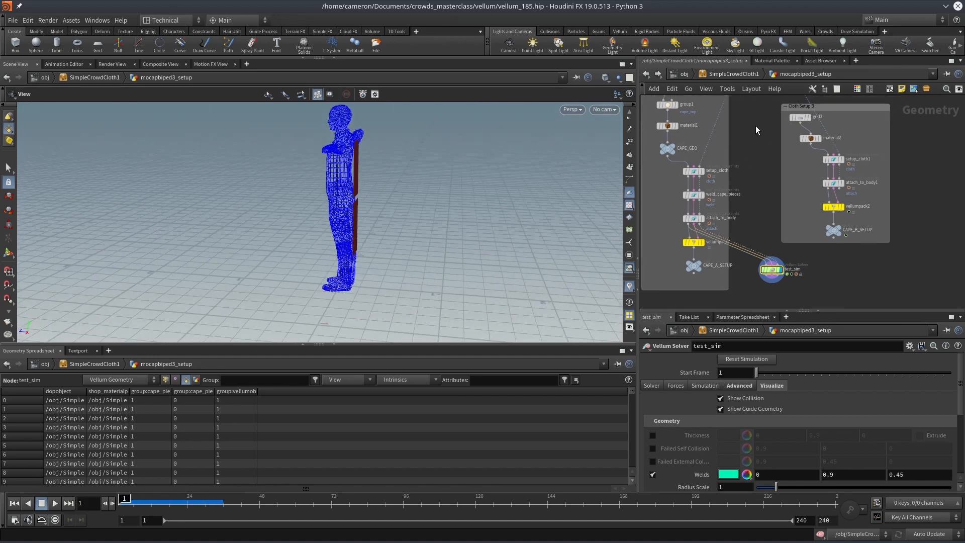
{"action": "left_click", "coordinate": [819, 138]}
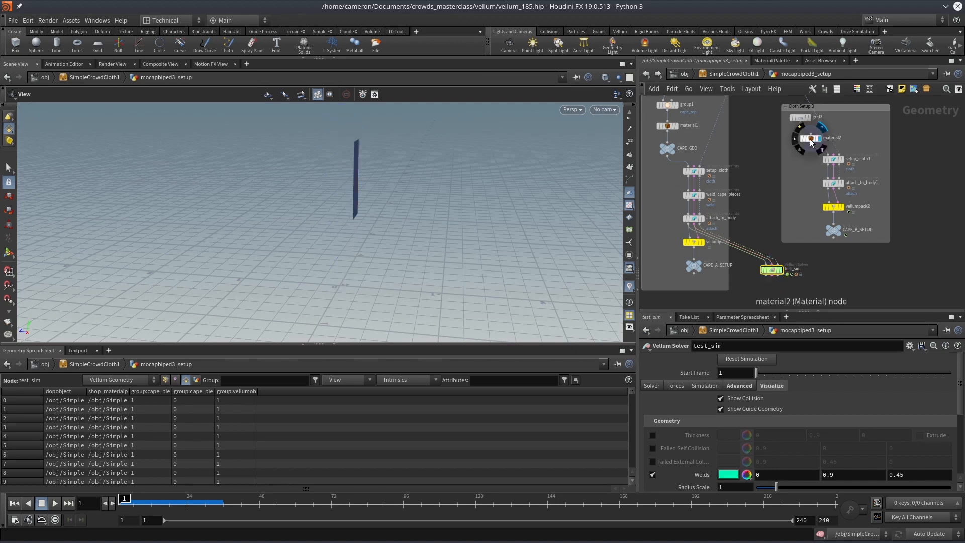
{"action": "left_click", "coordinate": [843, 183]}
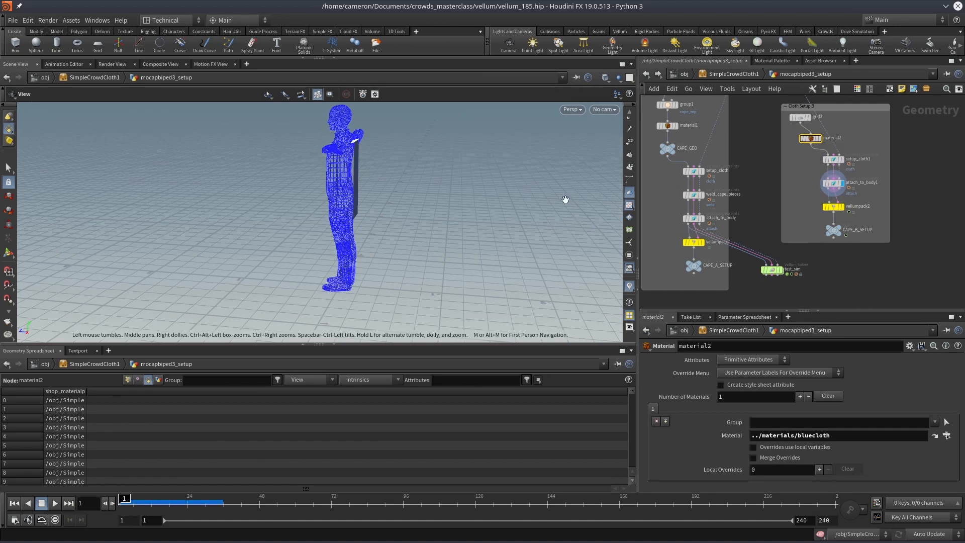
{"action": "left_click", "coordinate": [750, 208]}
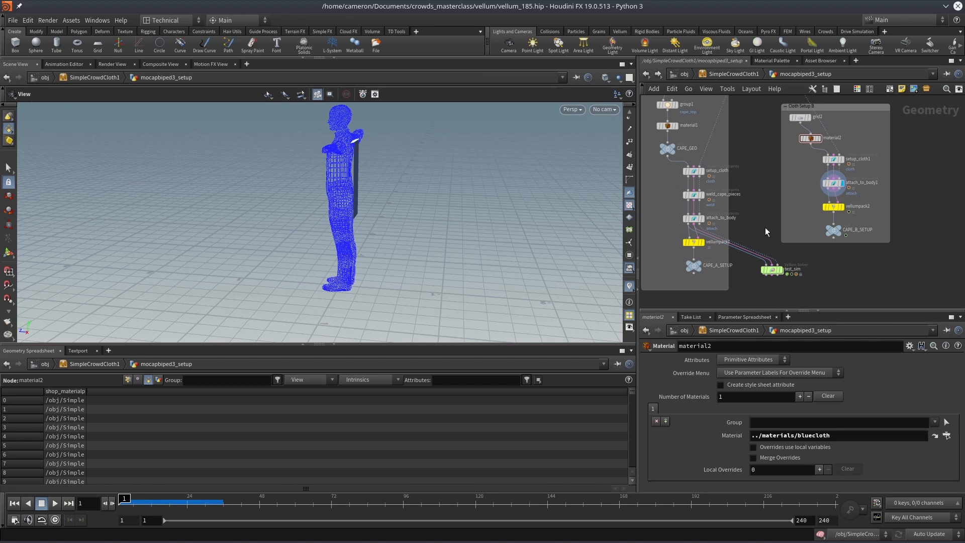
- Display attach_to_body followed by vellumpack1, and inspect the packed cape's node information
{"action": "scroll", "coordinate": [754, 246], "scroll_direction": "up", "scroll_amount": 1}
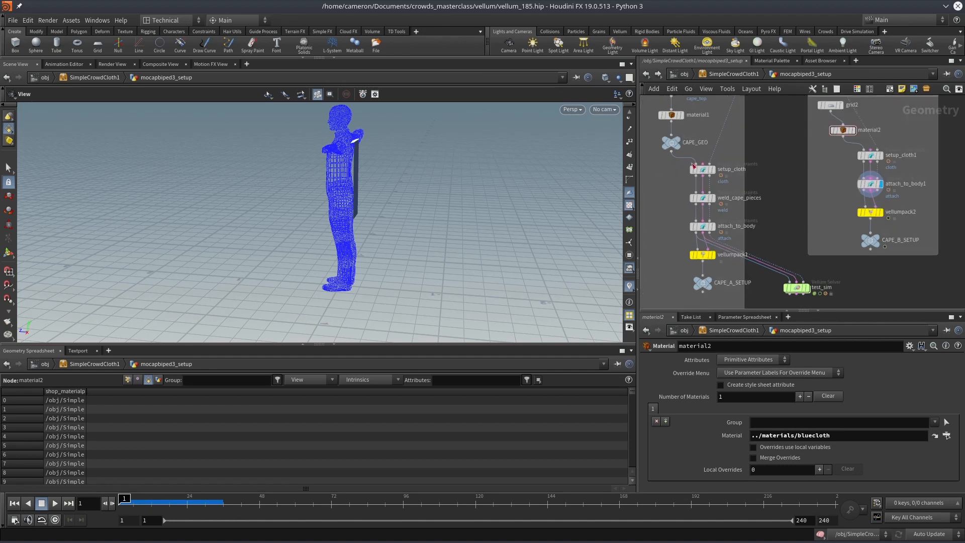
{"action": "middle_click_drag", "start_coordinate": [788, 223], "coordinate": [790, 182]}
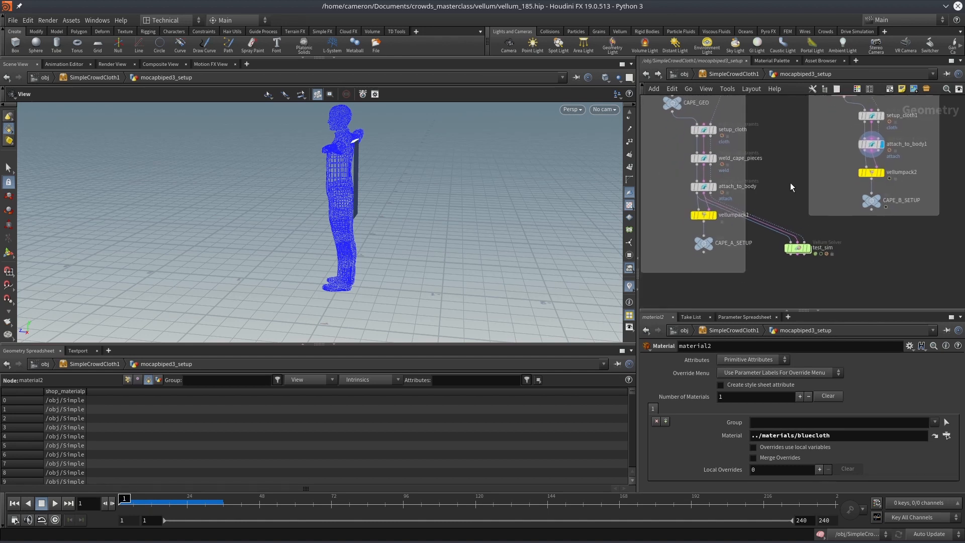
{"action": "left_click", "coordinate": [701, 187]}
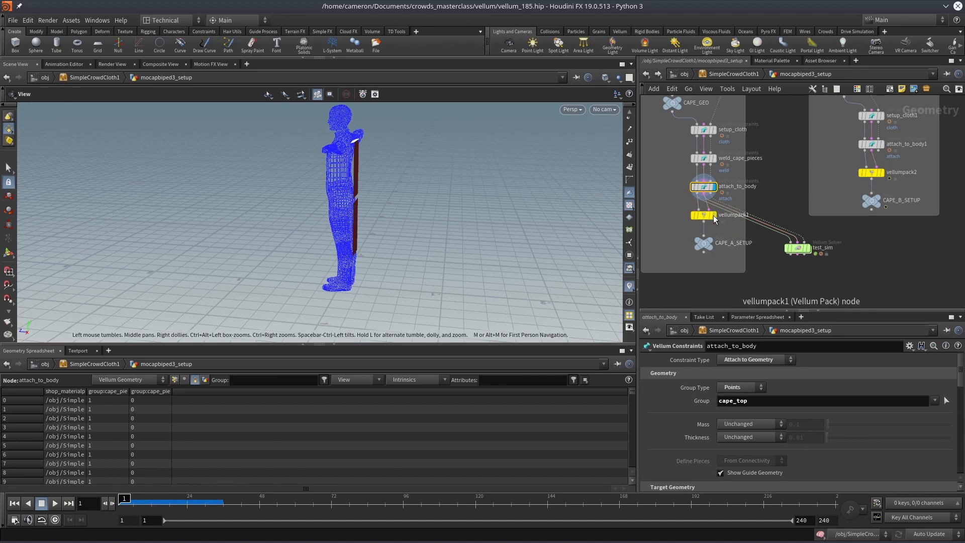
{"action": "left_click", "coordinate": [712, 215]}
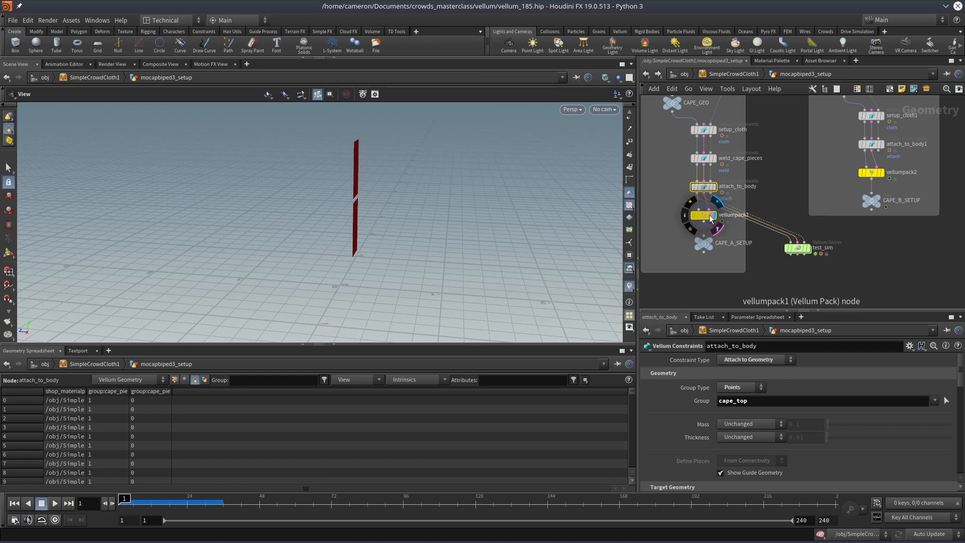
{"action": "left_click", "coordinate": [706, 215]}
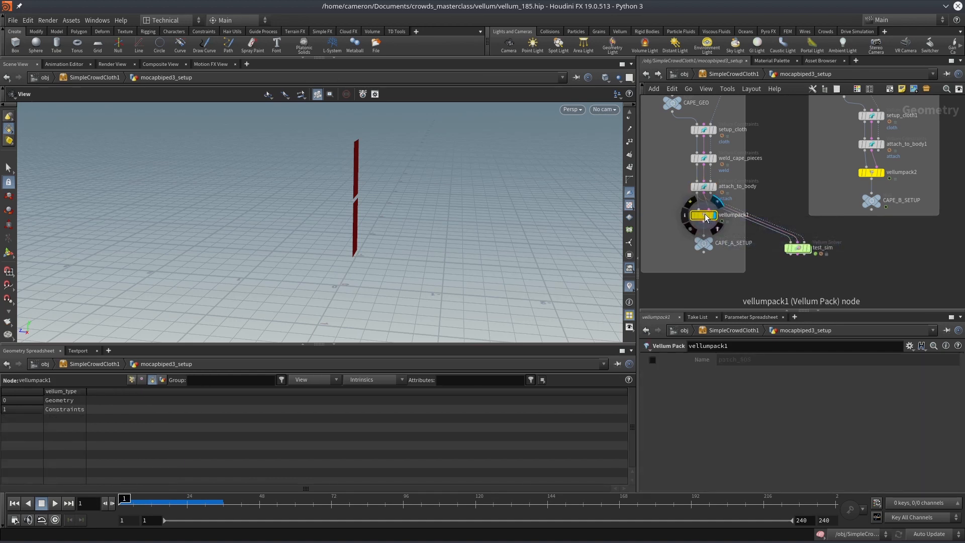
{"action": "middle_click", "coordinate": [705, 213]}
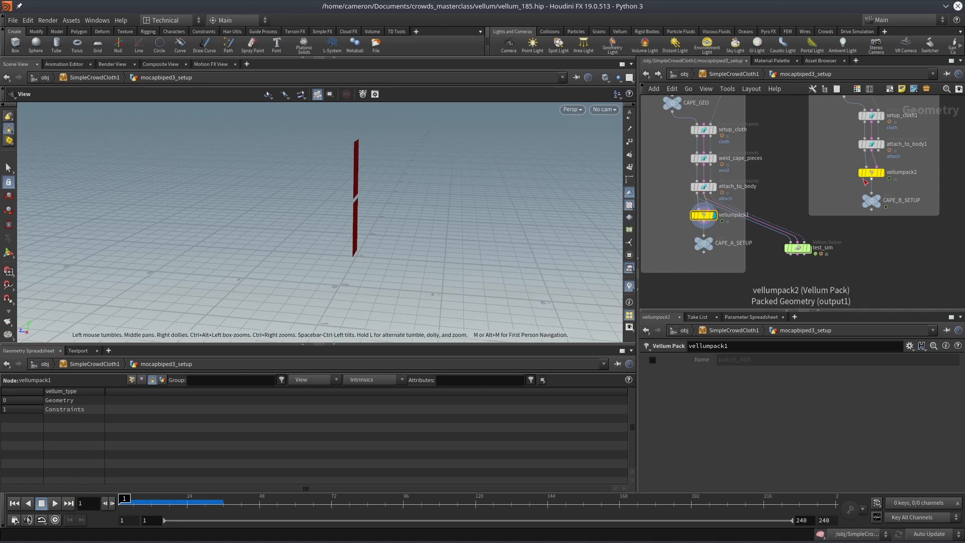
- Display the cloth_layer_long_cape Agent Layer node and show its parameters
{"action": "scroll", "coordinate": [823, 164], "scroll_direction": "down", "scroll_amount": 3}
{"action": "middle_click_drag", "start_coordinate": [823, 165], "coordinate": [765, 184]}
{"action": "scroll", "coordinate": [818, 169], "scroll_direction": "up", "scroll_amount": 3}
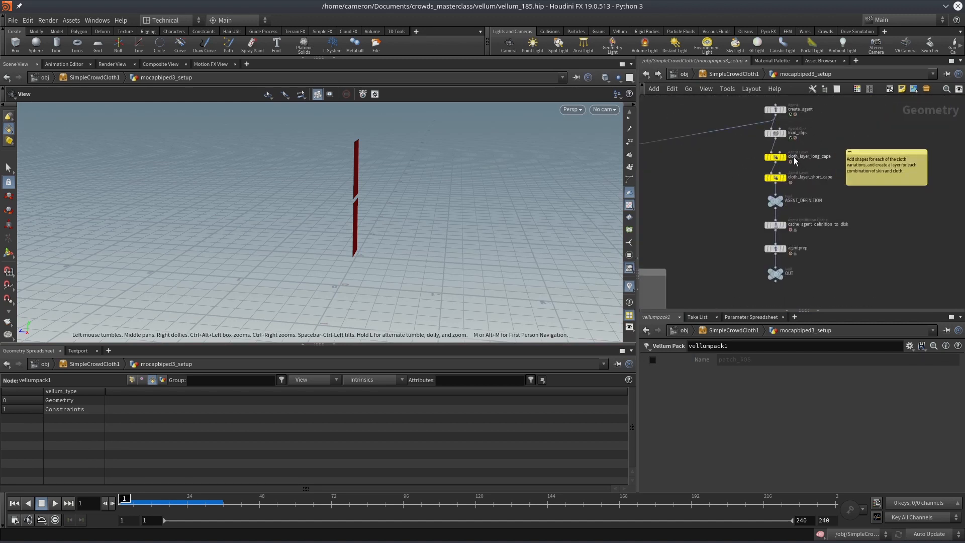
{"action": "scroll", "coordinate": [797, 161], "scroll_direction": "up", "scroll_amount": 1}
{"action": "left_click", "coordinate": [780, 158]}
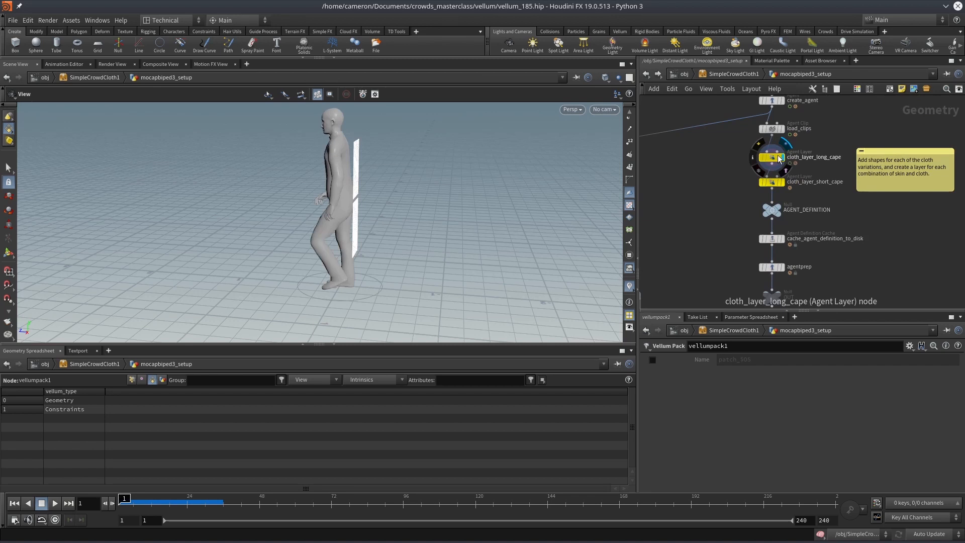
{"action": "left_click", "coordinate": [773, 157]}
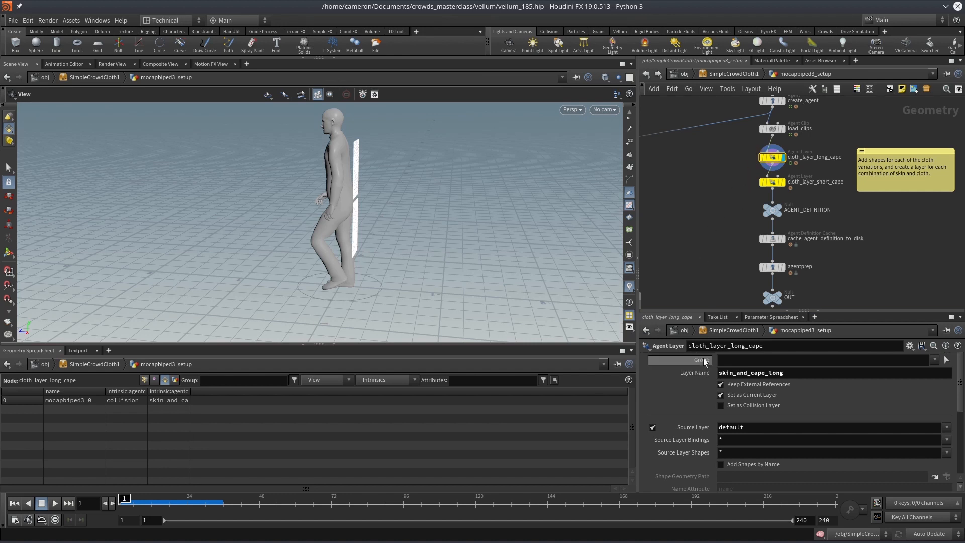
- Review the Layer Name and Source Layer settings of cloth_layer_long_cape
{"action": "left_click_drag", "start_coordinate": [720, 374], "coordinate": [768, 375]}
{"action": "left_click", "coordinate": [769, 375]}
{"action": "left_click", "coordinate": [713, 297]}
{"action": "scroll", "coordinate": [668, 397], "scroll_direction": "down", "scroll_amount": 3}
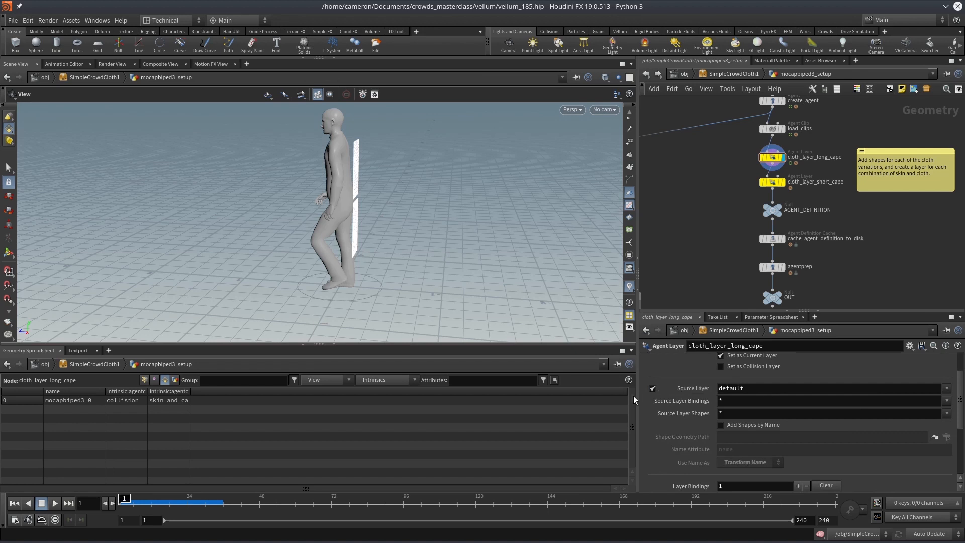
{"action": "left_click", "coordinate": [652, 389]}
{"action": "left_click", "coordinate": [652, 388]}
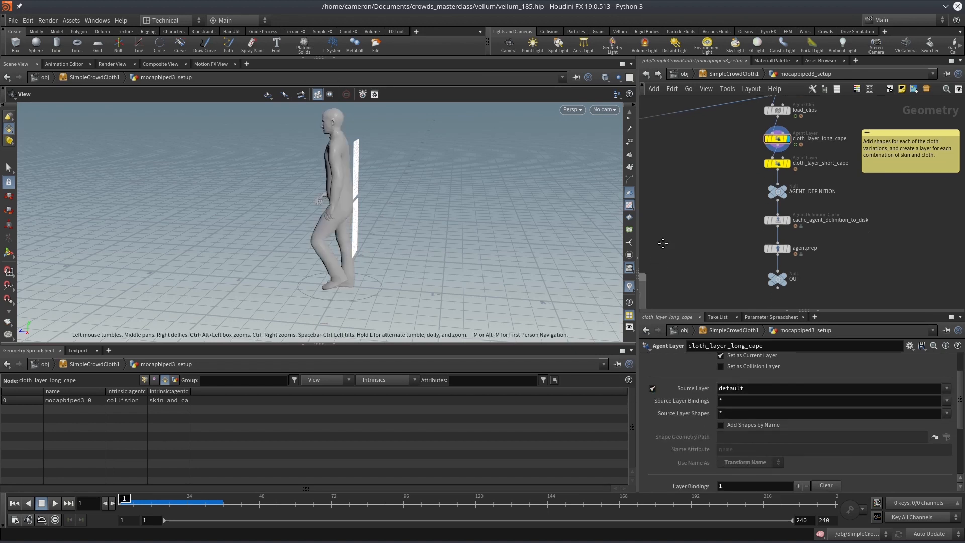
- Examine the long cape's layer binding, checking its SOP Path against the CAPE_A_SETUP node and its Shape Name
{"action": "scroll", "coordinate": [688, 403], "scroll_direction": "down", "scroll_amount": 8}
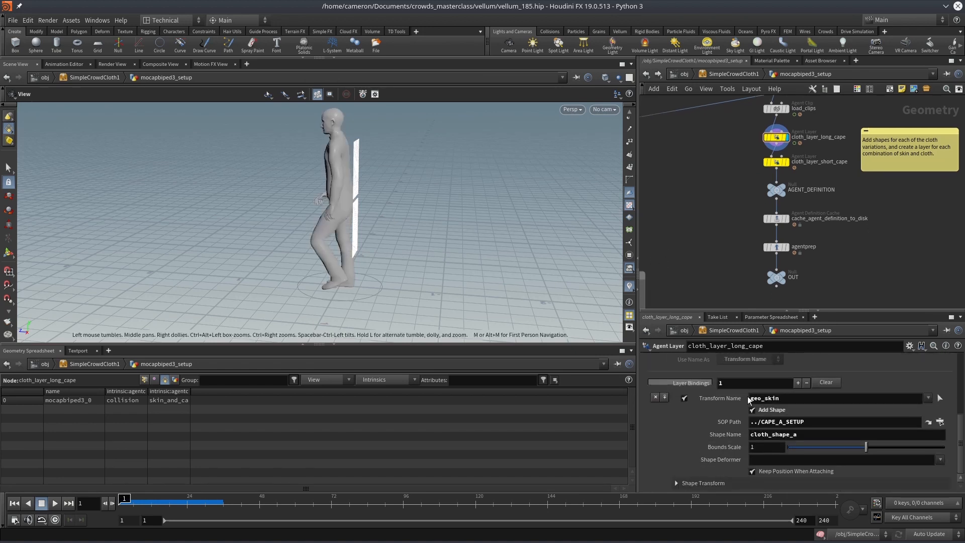
{"action": "double_click", "coordinate": [799, 422]}
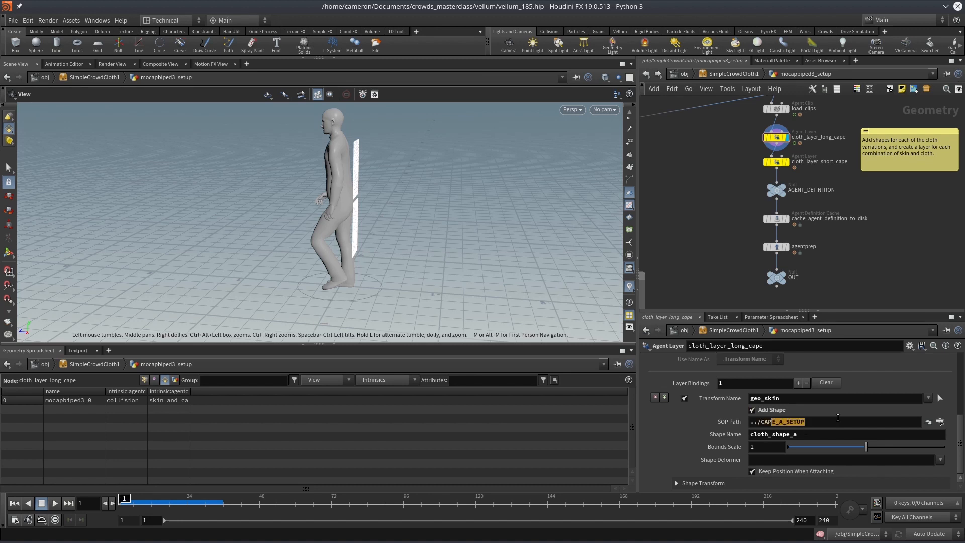
{"action": "middle_click_drag", "start_coordinate": [679, 244], "coordinate": [887, 134]}
{"action": "middle_click_drag", "start_coordinate": [803, 228], "coordinate": [840, 117]}
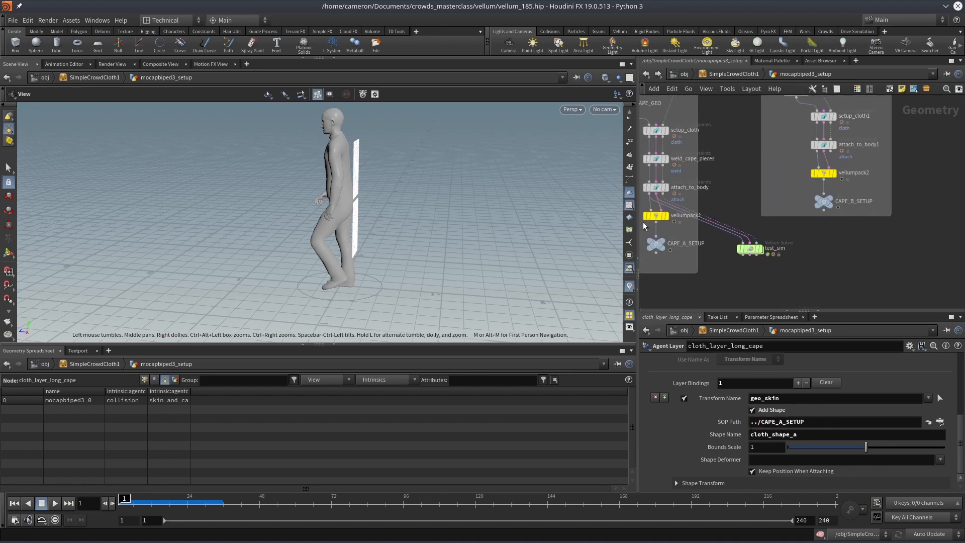
{"action": "middle_click_drag", "start_coordinate": [723, 179], "coordinate": [550, 351]}
{"action": "middle_click_drag", "start_coordinate": [706, 218], "coordinate": [661, 278]}
{"action": "left_click_drag", "start_coordinate": [774, 435], "coordinate": [794, 435]}
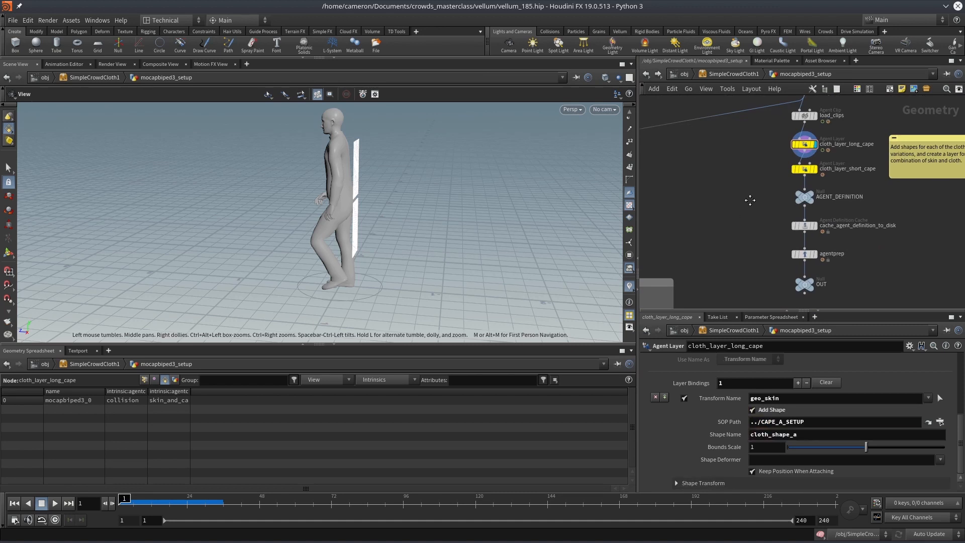
- Display cloth_layer_short_cape and review its layer binding and Layer Name settings
{"action": "middle_click_drag", "start_coordinate": [753, 201], "coordinate": [746, 196]}
{"action": "left_click", "coordinate": [813, 166]}
{"action": "middle_click_drag", "start_coordinate": [742, 180], "coordinate": [720, 199]}
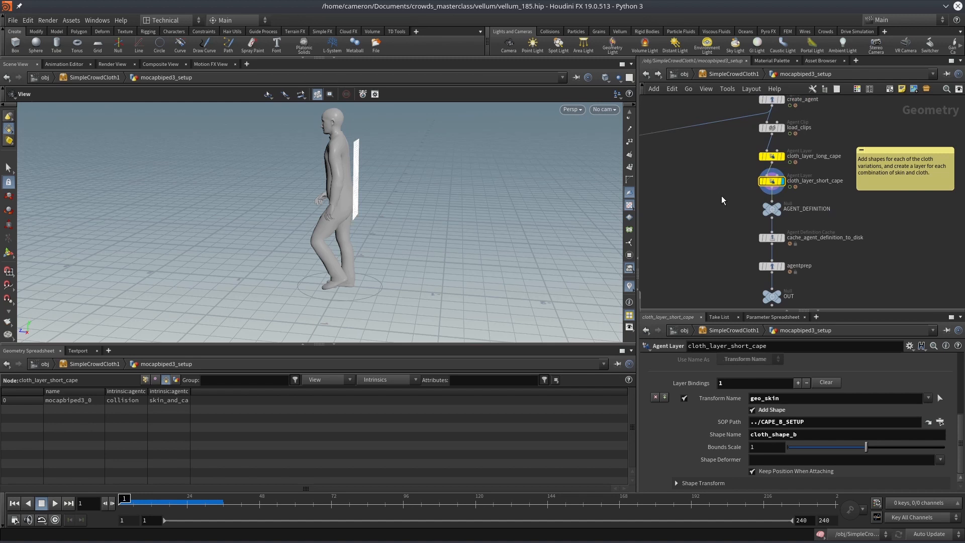
{"action": "scroll", "coordinate": [747, 408], "scroll_direction": "up", "scroll_amount": 5}
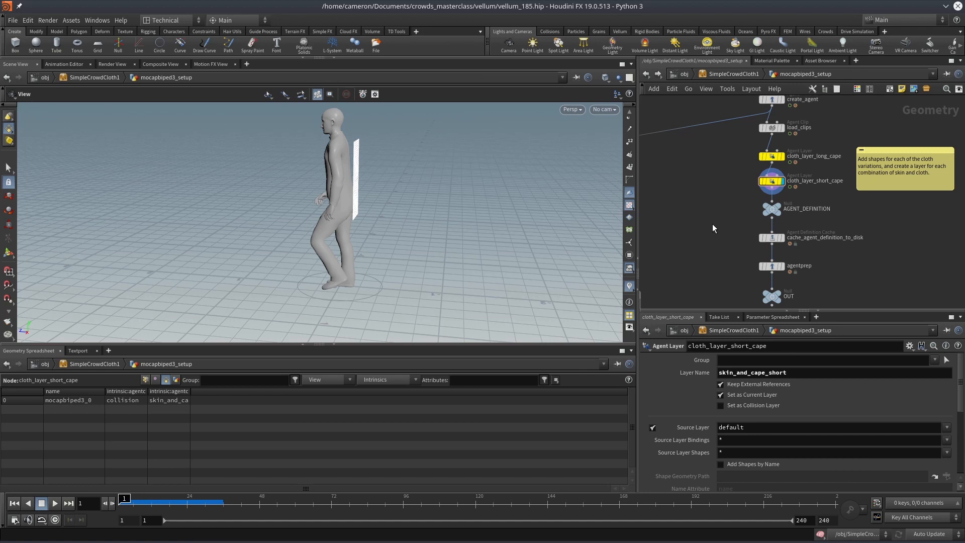
{"action": "middle_click_drag", "start_coordinate": [704, 240], "coordinate": [691, 217]}
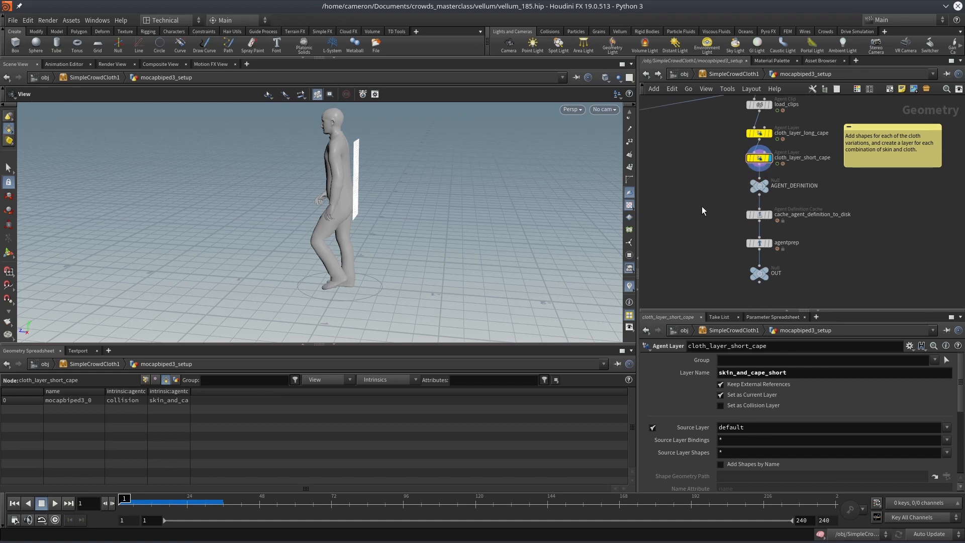
- Open the sim network, display the populate_crowd Crowd Source node and review its layer groups and weights with the whole crowd in view
{"action": "left_click", "coordinate": [735, 74]}
{"action": "double_click", "coordinate": [824, 265]}
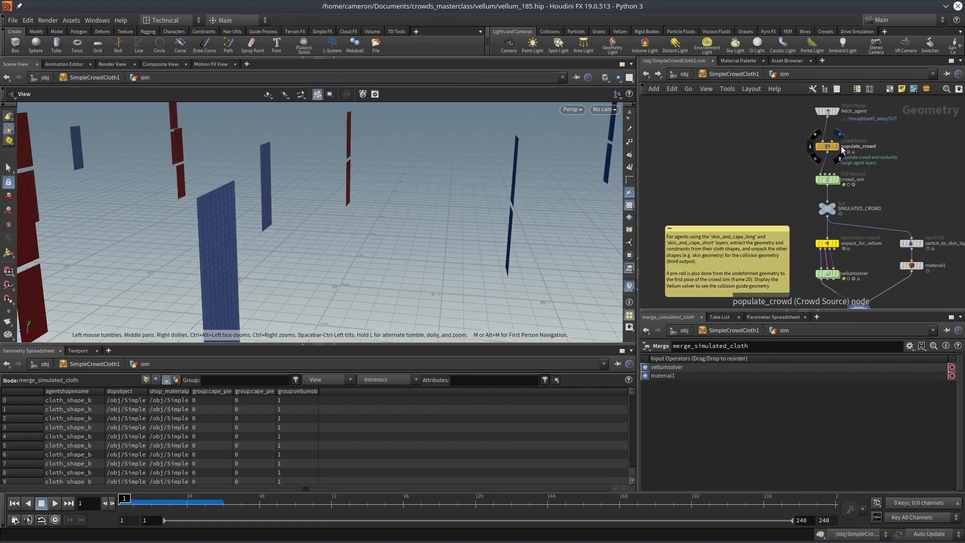
{"action": "left_click", "coordinate": [838, 146]}
{"action": "left_click", "coordinate": [829, 146]}
{"action": "scroll", "coordinate": [868, 182], "scroll_direction": "up", "scroll_amount": 1}
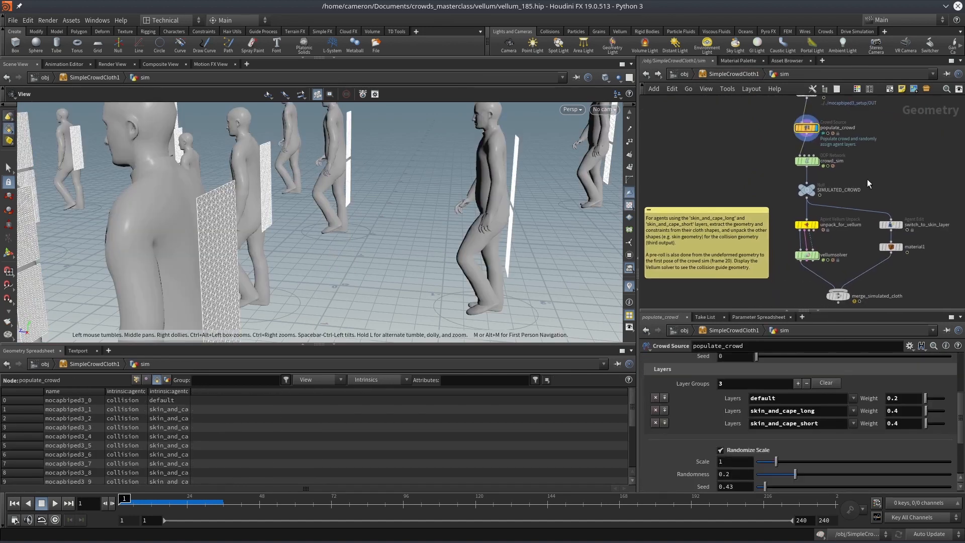
{"action": "scroll", "coordinate": [446, 253], "scroll_direction": "down", "scroll_amount": 6}
{"action": "left_click_drag", "start_coordinate": [444, 264], "coordinate": [401, 238]}
{"action": "left_click_drag", "start_coordinate": [481, 245], "coordinate": [387, 235]}
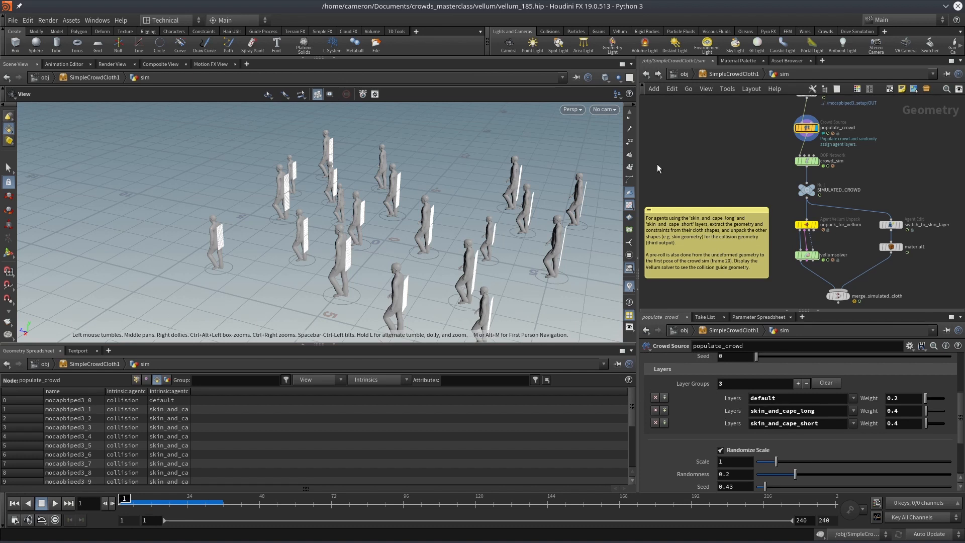
{"action": "middle_click_drag", "start_coordinate": [535, 208], "coordinate": [530, 197]}
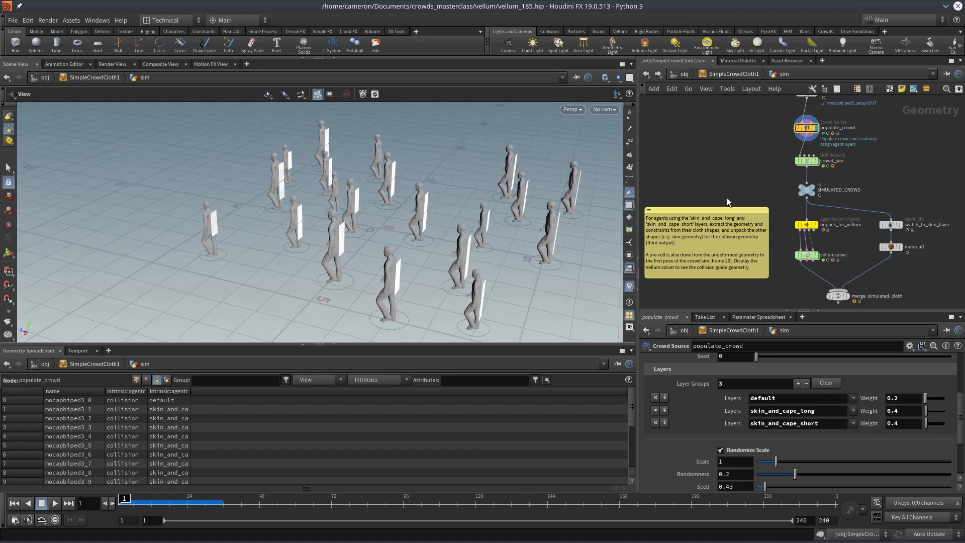
- Display the crowd_sim DOP Network and advance the crowd simulation to frame 38
{"action": "left_click", "coordinate": [817, 167]}
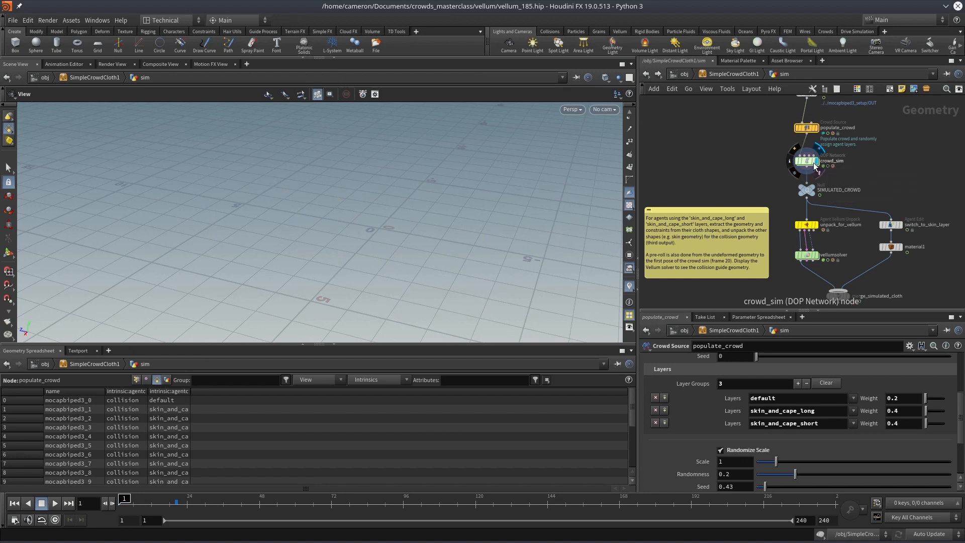
{"action": "left_click", "coordinate": [807, 160]}
{"action": "left_click_drag", "start_coordinate": [121, 500], "coordinate": [175, 503]}
{"action": "left_click", "coordinate": [203, 504]}
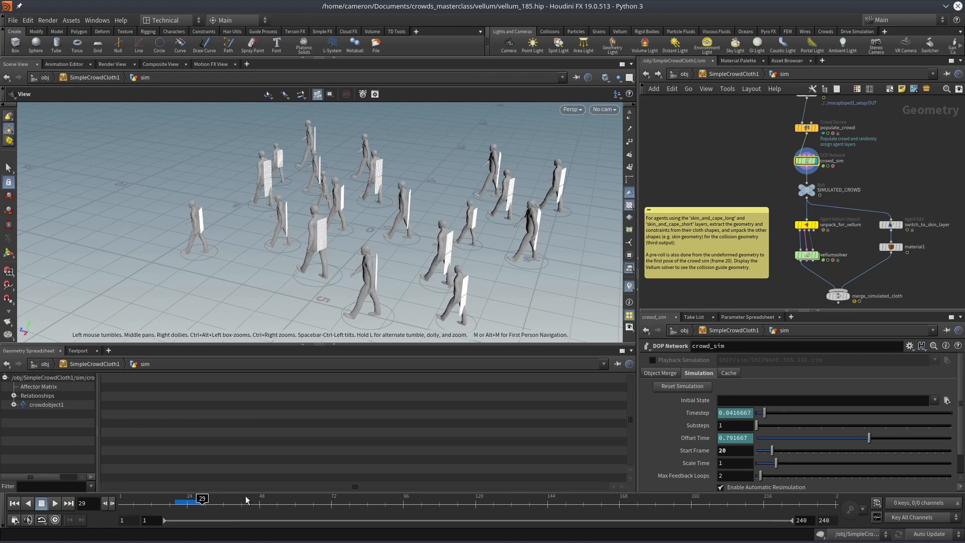
{"action": "mouse_move", "coordinate": [196, 504]}
{"action": "left_mouse_down"}
{"action": "mouse_move", "coordinate": [166, 508]}
{"action": "mouse_move", "coordinate": [242, 512]}
{"action": "left_mouse_up"}
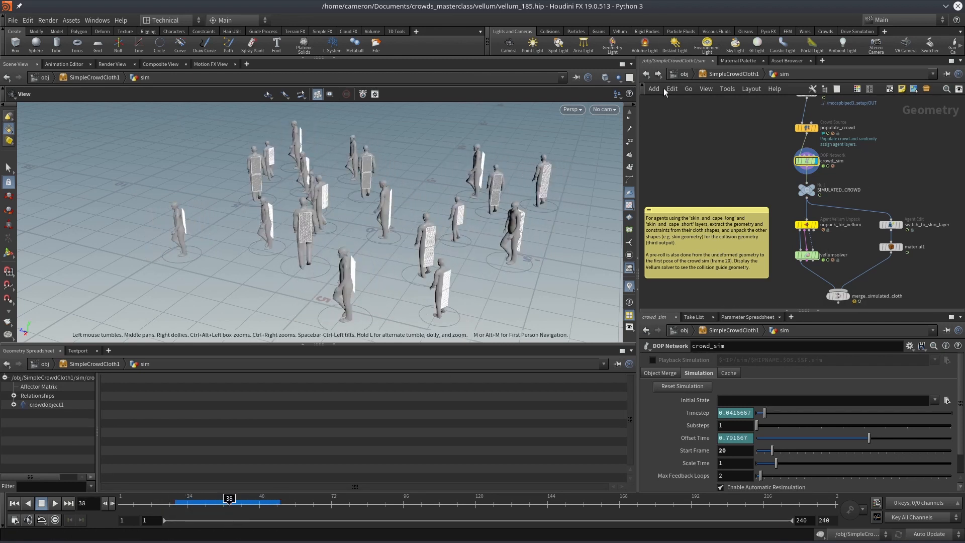
- Add a Null node wired to the collision geometry output of unpack_for_vellum and display it
{"action": "scroll", "coordinate": [832, 226], "scroll_direction": "up", "scroll_amount": 3}
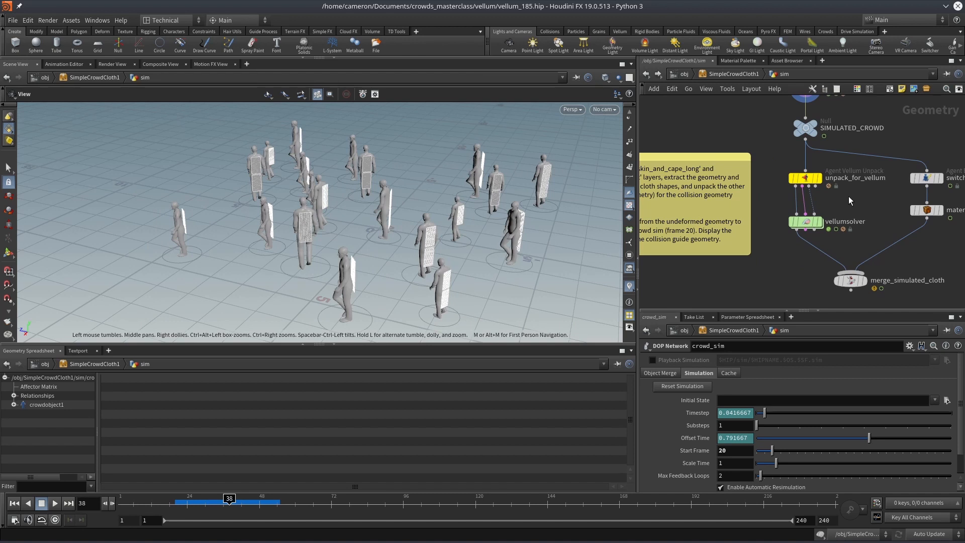
{"action": "middle_click_drag", "start_coordinate": [849, 197], "coordinate": [869, 204]}
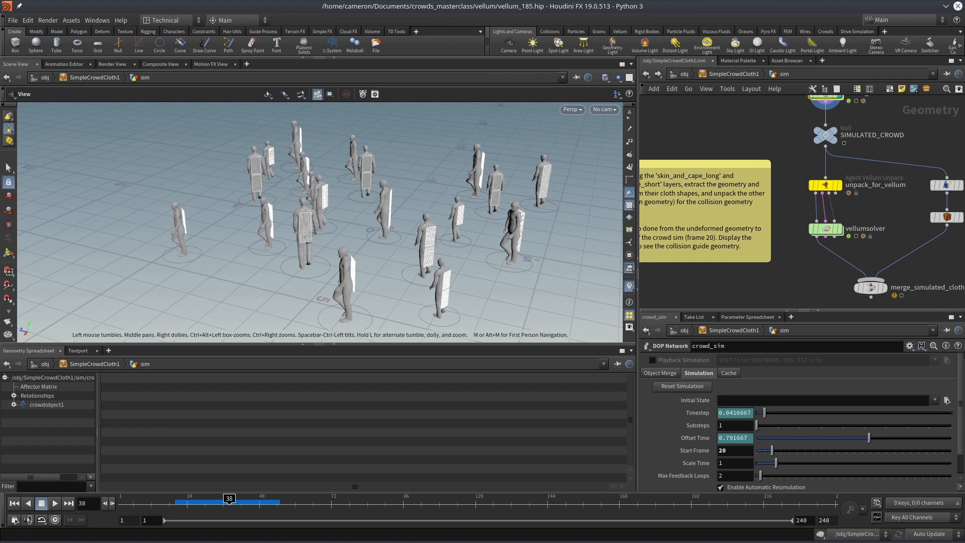
{"action": "middle_click_drag", "start_coordinate": [876, 220], "coordinate": [840, 209]}
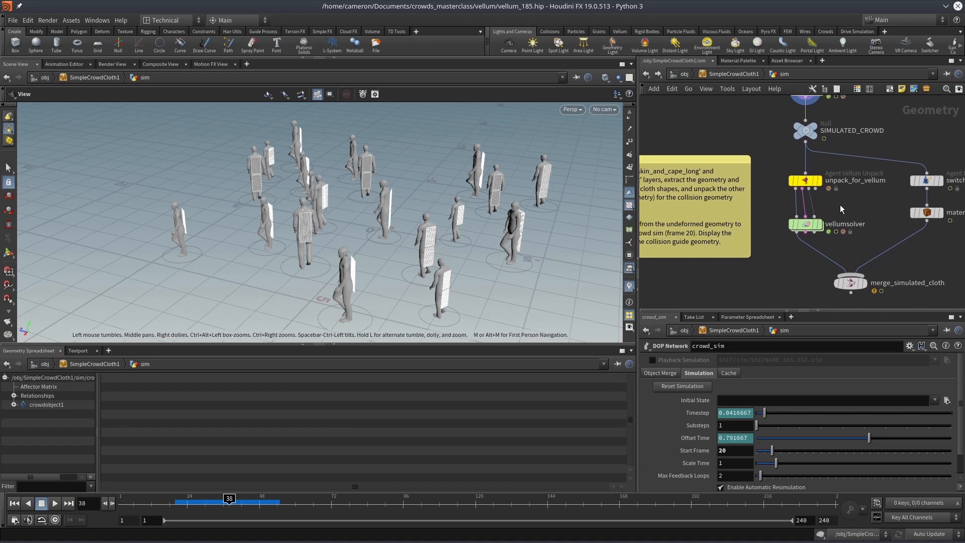
{"action": "middle_click_drag", "start_coordinate": [857, 207], "coordinate": [855, 207]}
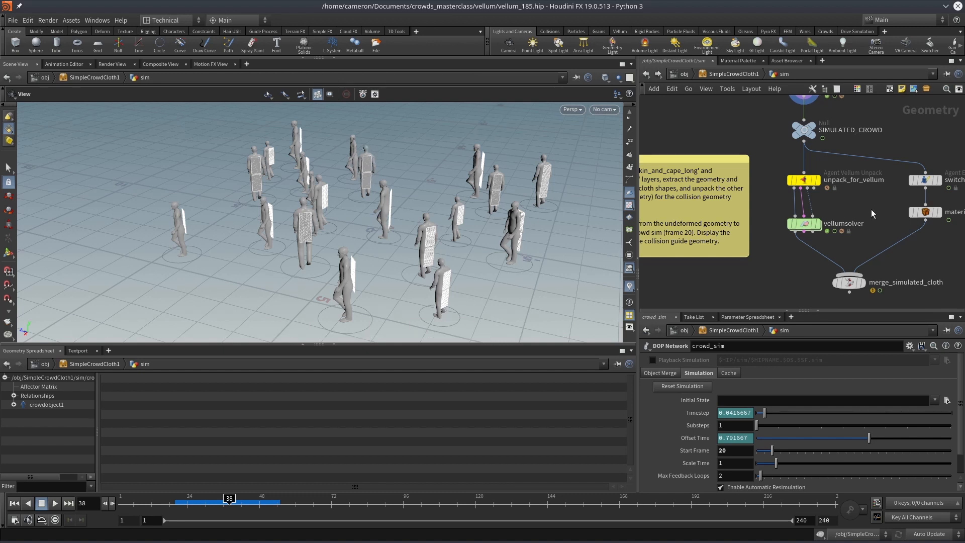
{"action": "key", "text": "Tab"}
{"action": "type", "text": "nu"}
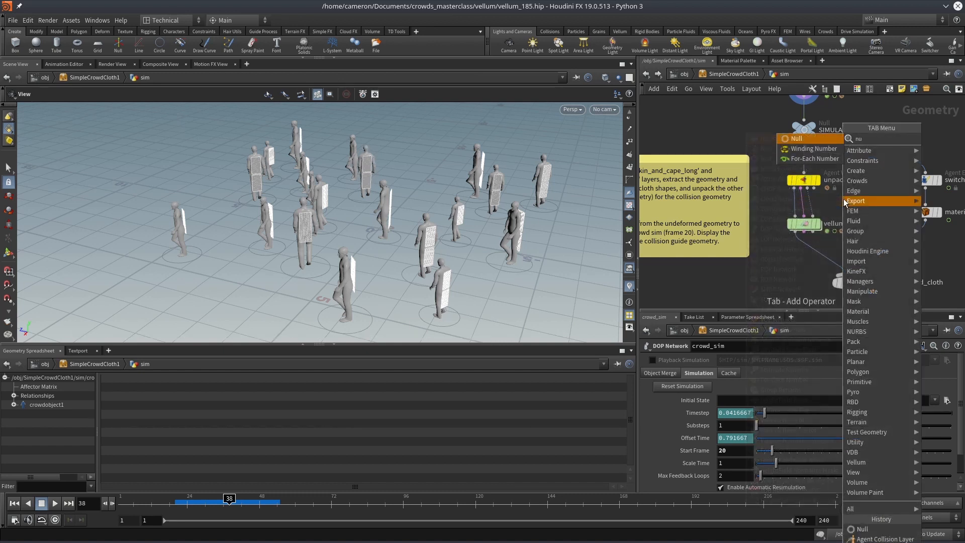
{"action": "key", "text": "Return"}
{"action": "left_click", "coordinate": [840, 204]}
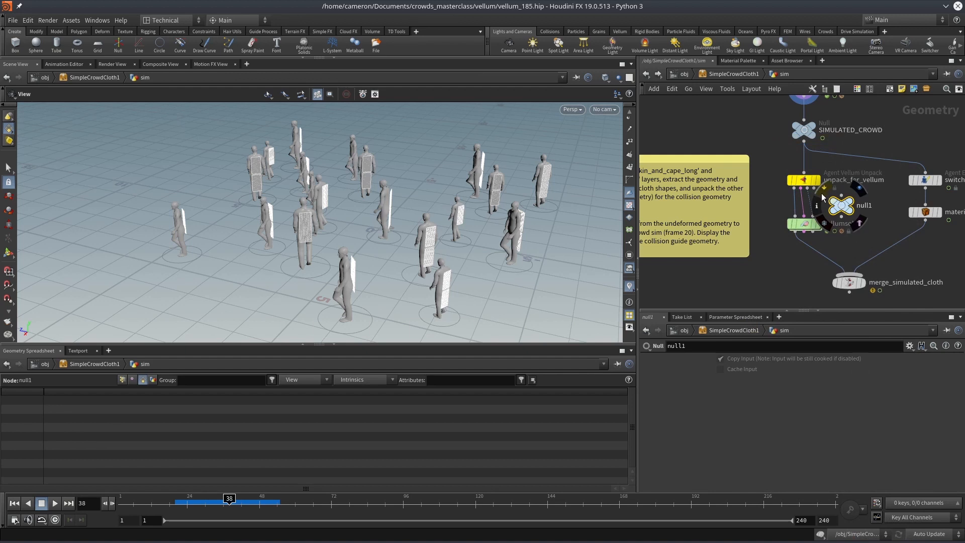
{"action": "left_click", "coordinate": [851, 203]}
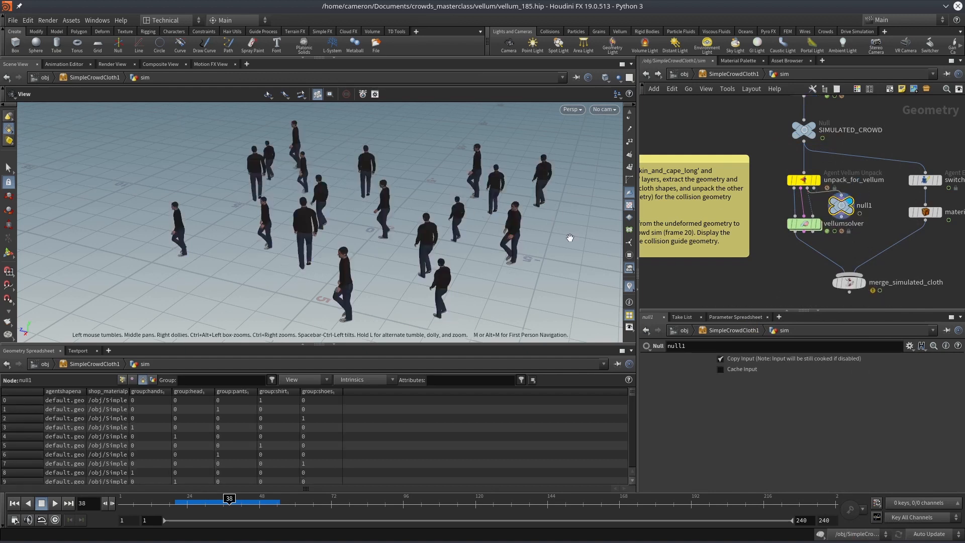
{"action": "middle_click", "coordinate": [842, 205]}
- Display unpack_for_vellum and compare the Group and Agent Layer methods of selecting agents, leaving Agent Layer chosen
{"action": "left_click", "coordinate": [817, 180]}
{"action": "left_click", "coordinate": [811, 185]}
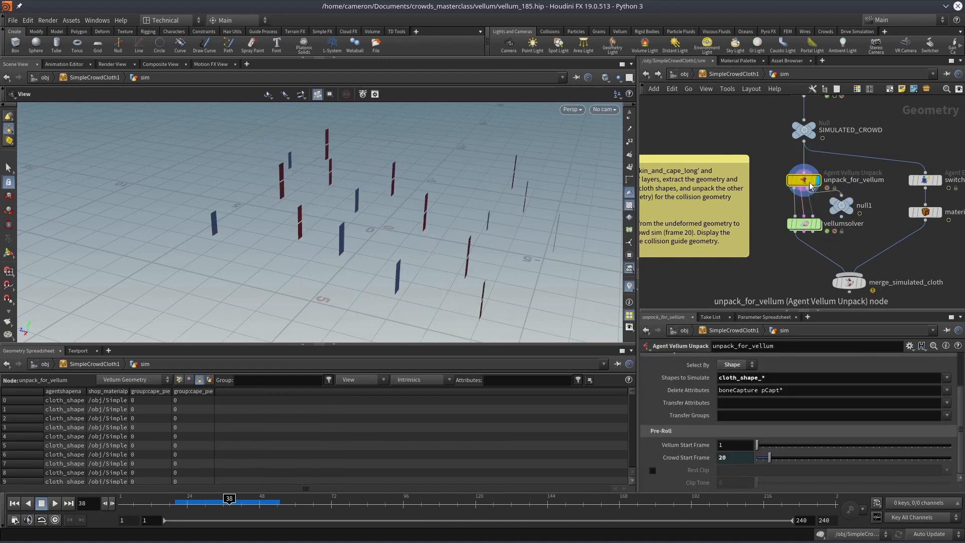
{"action": "scroll", "coordinate": [679, 451], "scroll_direction": "up", "scroll_amount": 2}
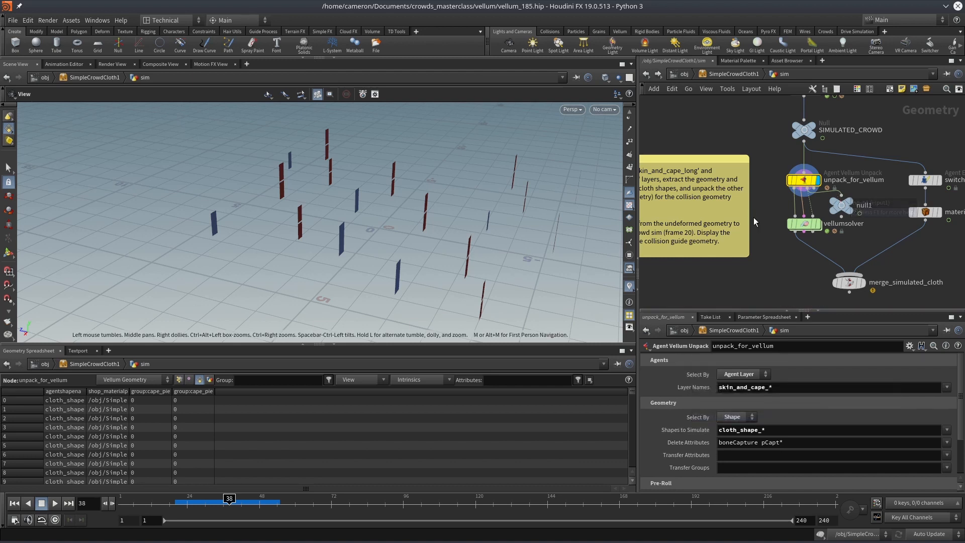
{"action": "scroll", "coordinate": [751, 378], "scroll_direction": "up", "scroll_amount": 1}
{"action": "left_click", "coordinate": [754, 376]}
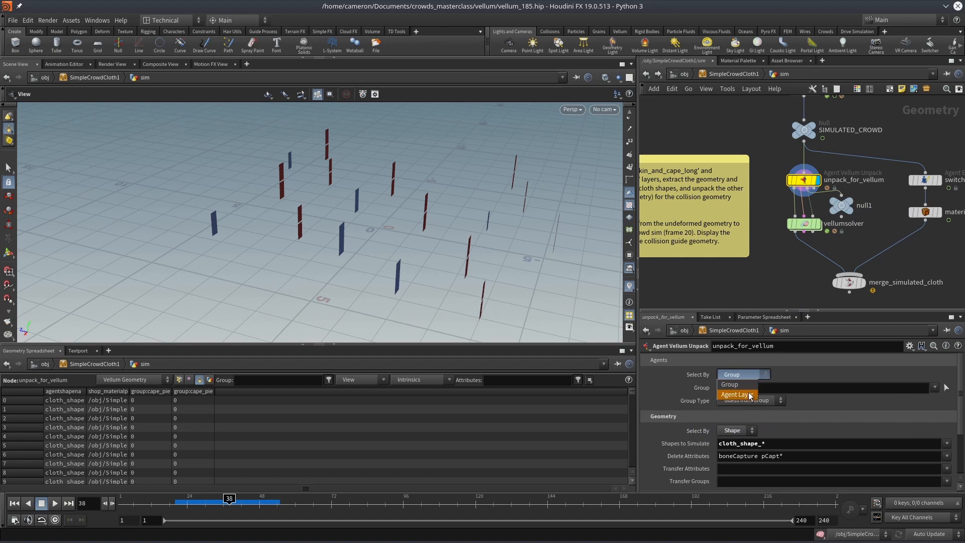
{"action": "left_click", "coordinate": [747, 393]}
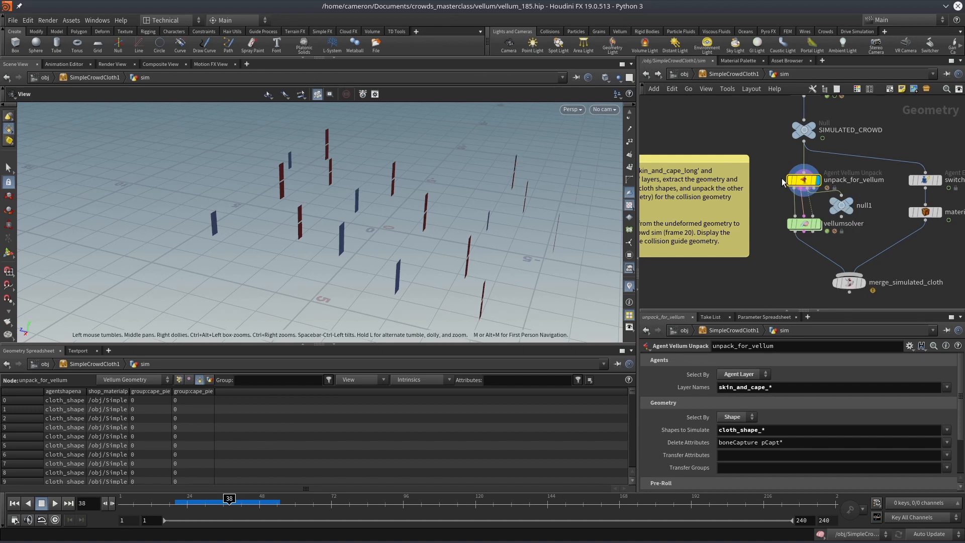
- Compare the unpacked collision geometry on null1 with the agents on SIMULATED_CROWD by displaying each in turn
{"action": "left_click", "coordinate": [849, 205]}
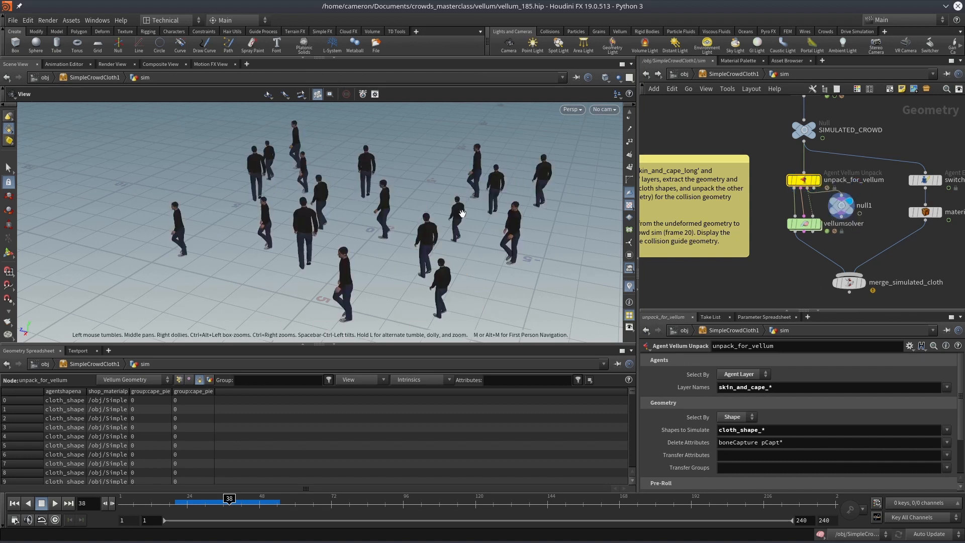
{"action": "left_click", "coordinate": [811, 130]}
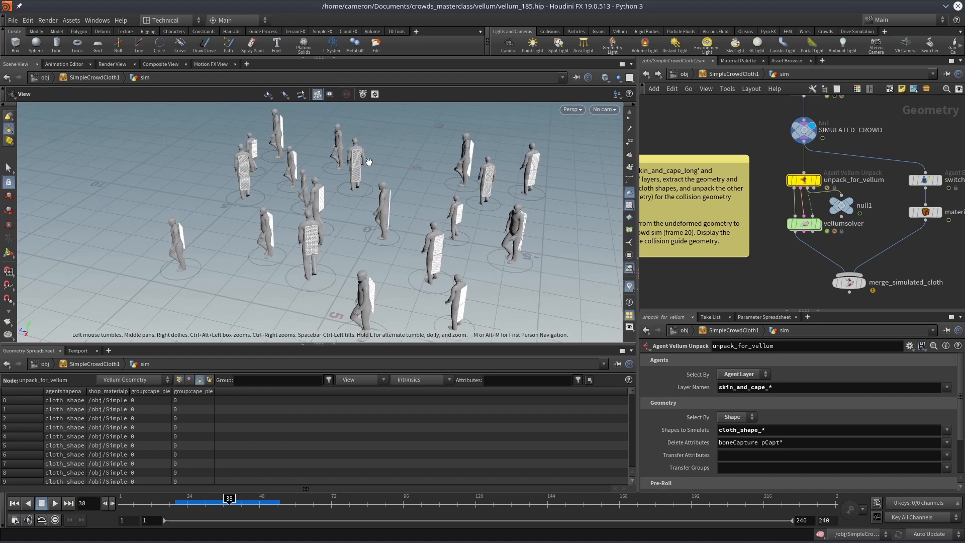
{"action": "left_click", "coordinate": [848, 207]}
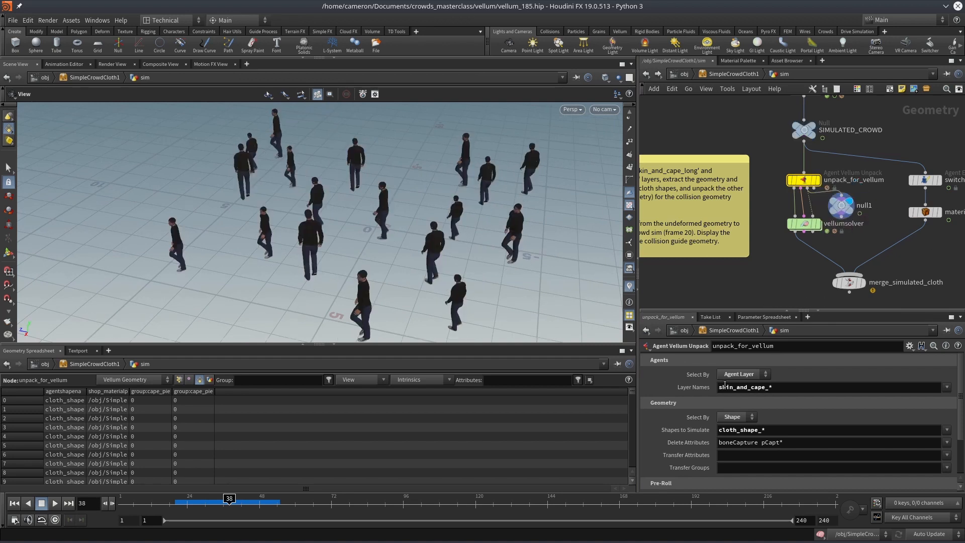
- Check the Layer Names pattern of unpack_for_vellum and the shapes available for Shapes to Simulate
{"action": "left_click", "coordinate": [734, 387]}
{"action": "key", "text": "Return"}
{"action": "scroll", "coordinate": [699, 412], "scroll_direction": "down", "scroll_amount": 2}
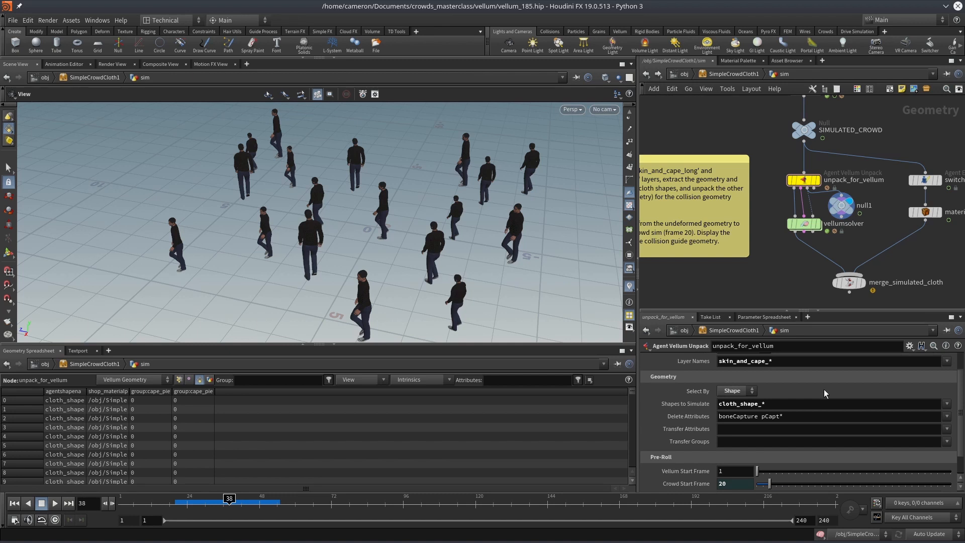
{"action": "left_click", "coordinate": [947, 405]}
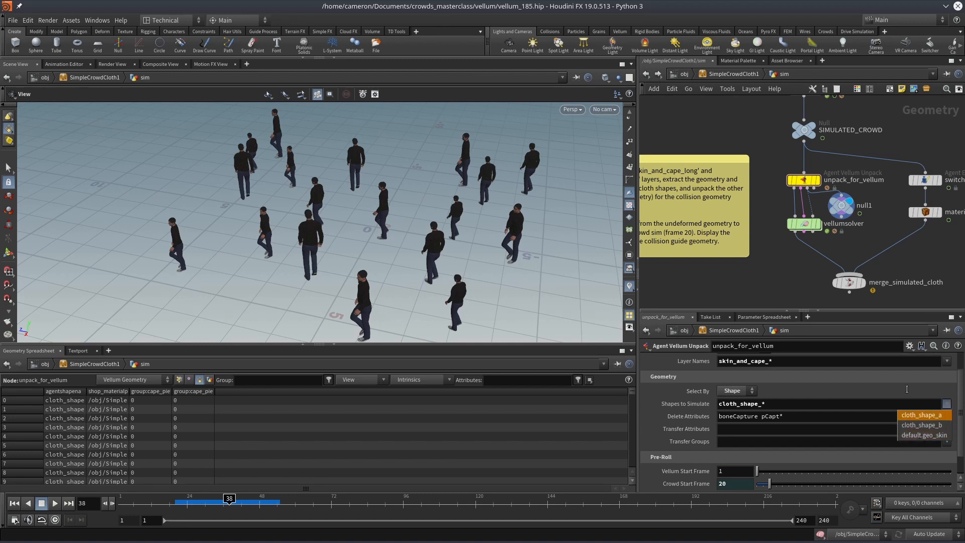
{"action": "left_click", "coordinate": [901, 392]}
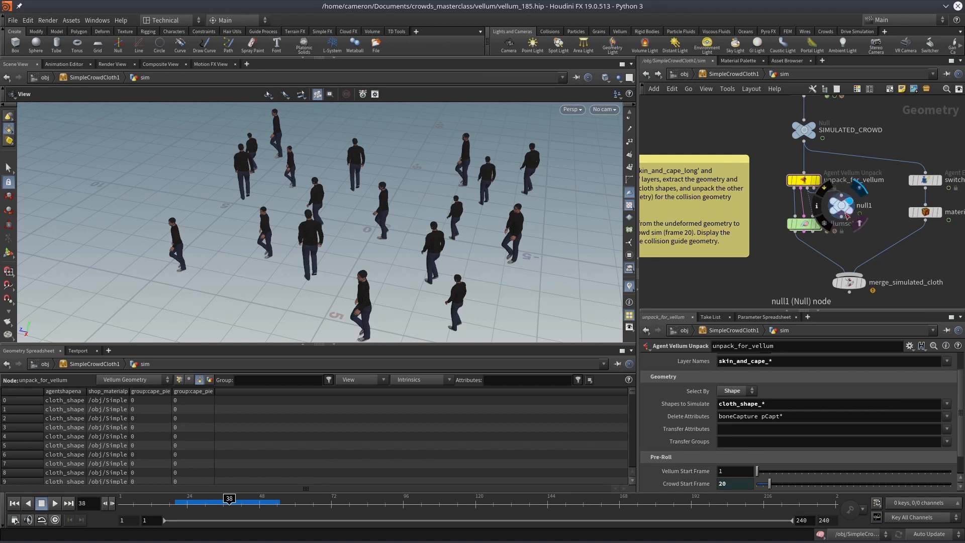
- Inspect null1's geometry data, display unpack_for_vellum again and review its Pre-Roll start frames
{"action": "left_click", "coordinate": [840, 205]}
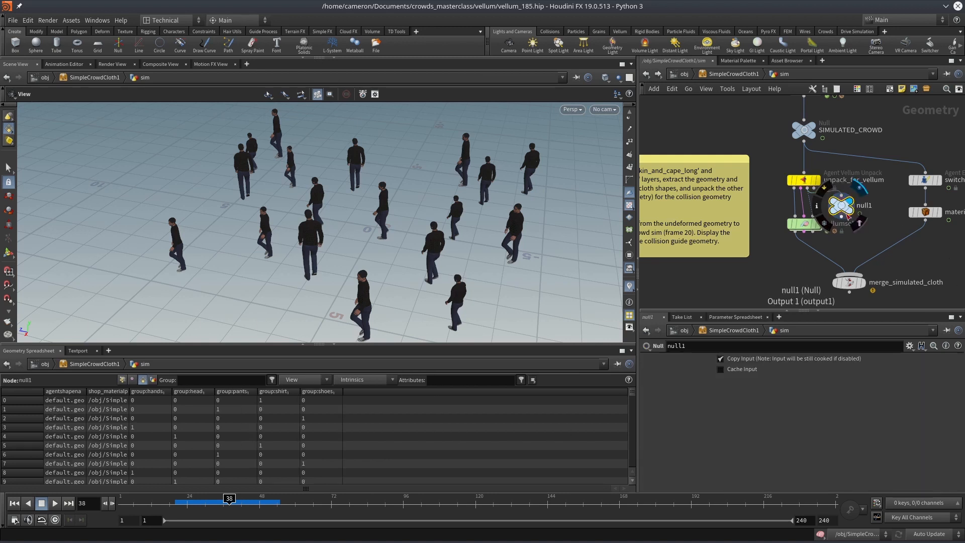
{"action": "left_click", "coordinate": [817, 179]}
{"action": "left_click", "coordinate": [806, 181]}
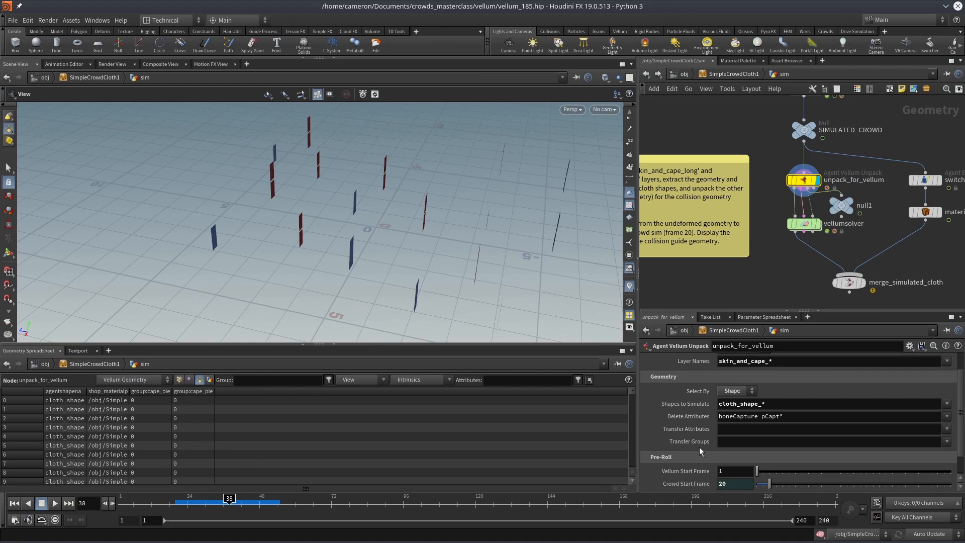
{"action": "scroll", "coordinate": [702, 452], "scroll_direction": "down", "scroll_amount": 1}
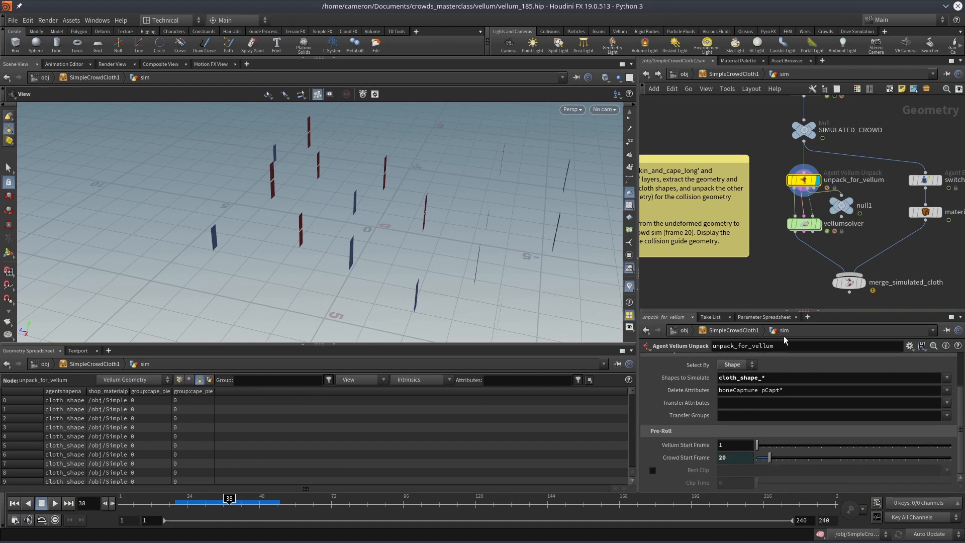
- Compare SIMULATED_CROWD and null1 at frame 17, and view null1's pre-roll pose at frame 1
{"action": "left_click", "coordinate": [814, 129]}
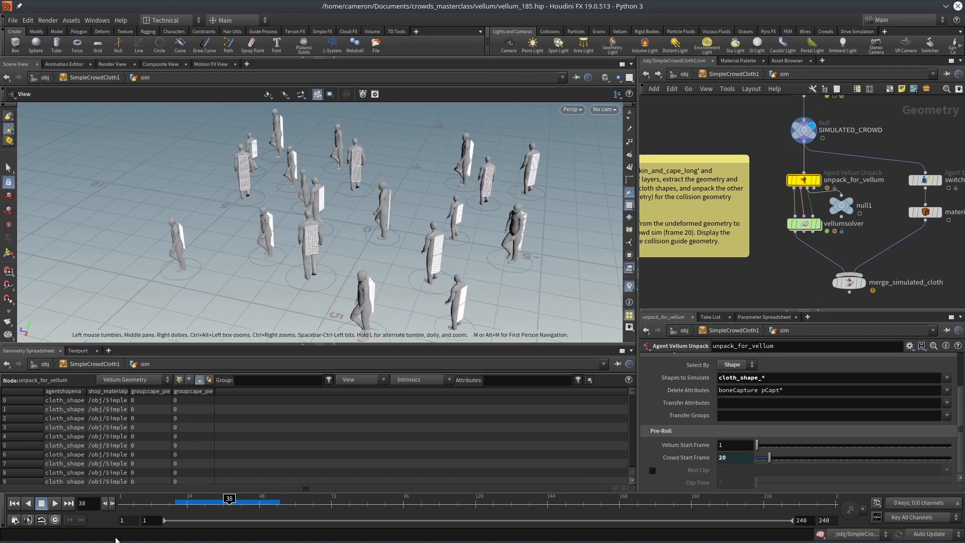
{"action": "left_click_drag", "start_coordinate": [139, 504], "coordinate": [166, 503]}
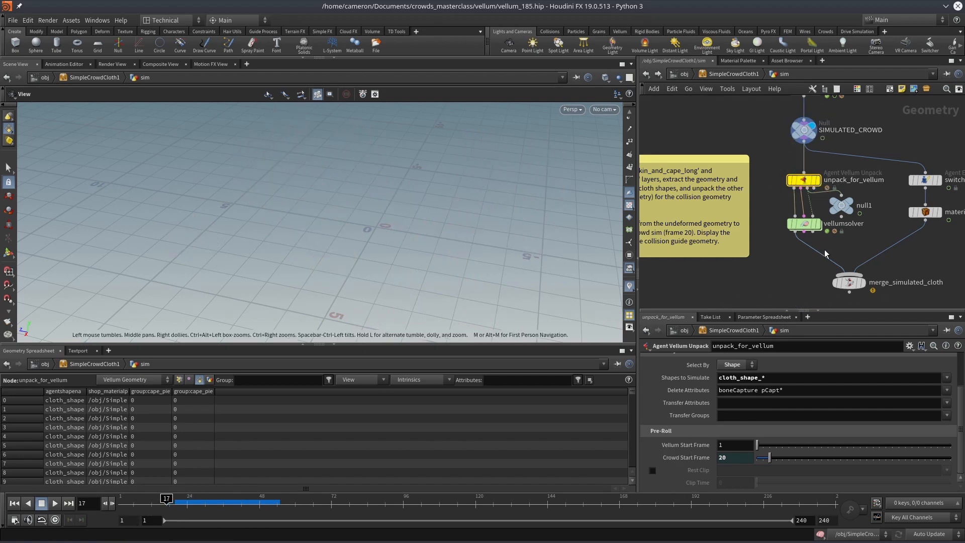
{"action": "mouse_move", "coordinate": [846, 200]}
{"action": "left_click", "coordinate": [847, 200]}
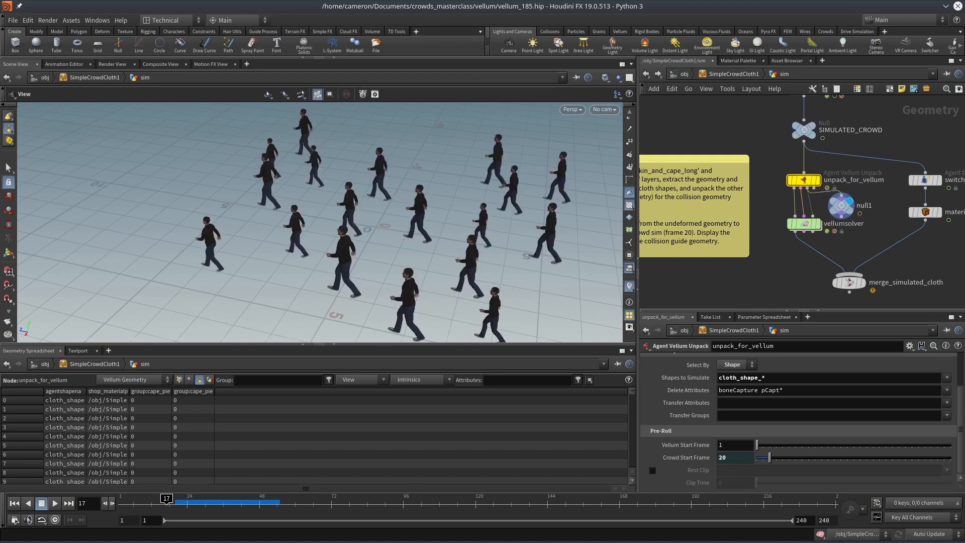
{"action": "left_click", "coordinate": [14, 503]}
{"action": "left_click", "coordinate": [121, 506]}
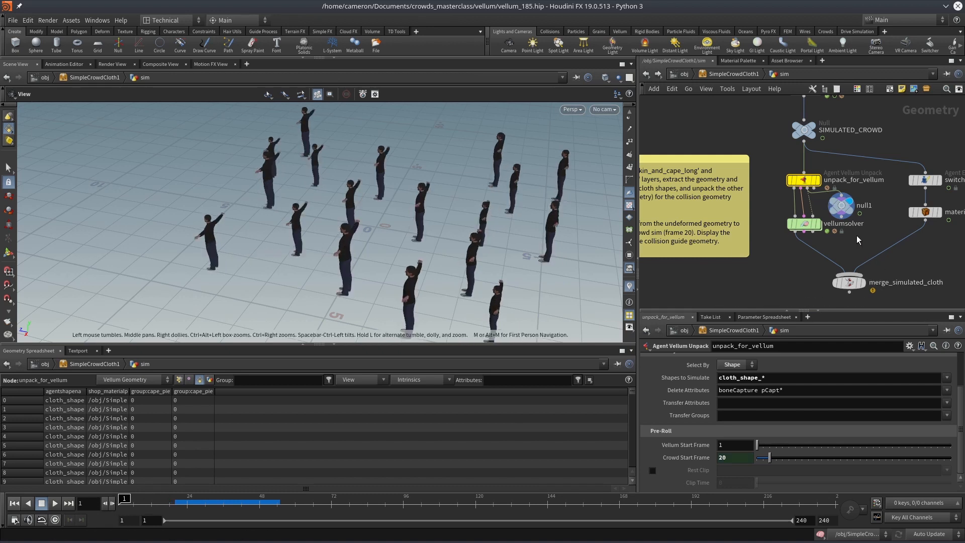
- Display the vellumsolver node and run the cape simulation to frame 25
{"action": "left_click", "coordinate": [818, 223]}
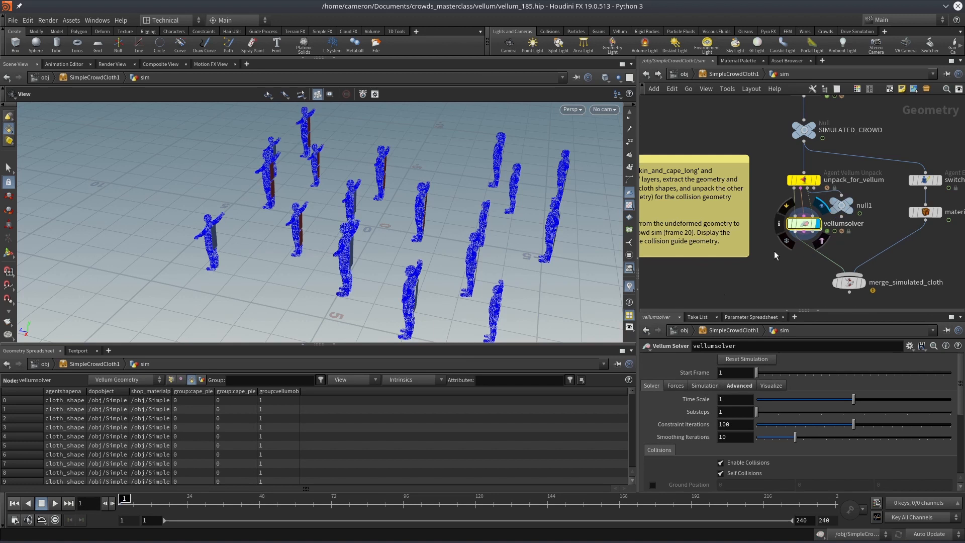
{"action": "left_click", "coordinate": [140, 503]}
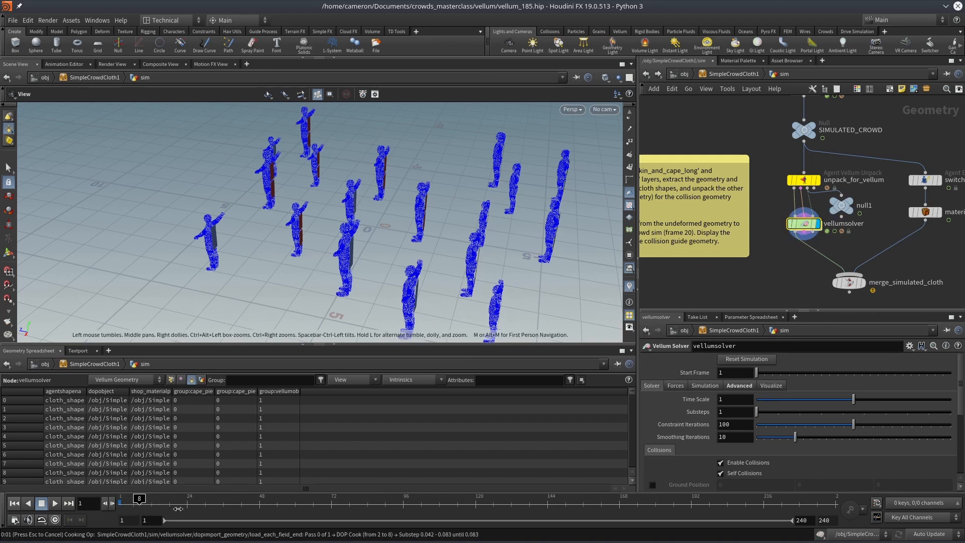
{"action": "left_click", "coordinate": [189, 506]}
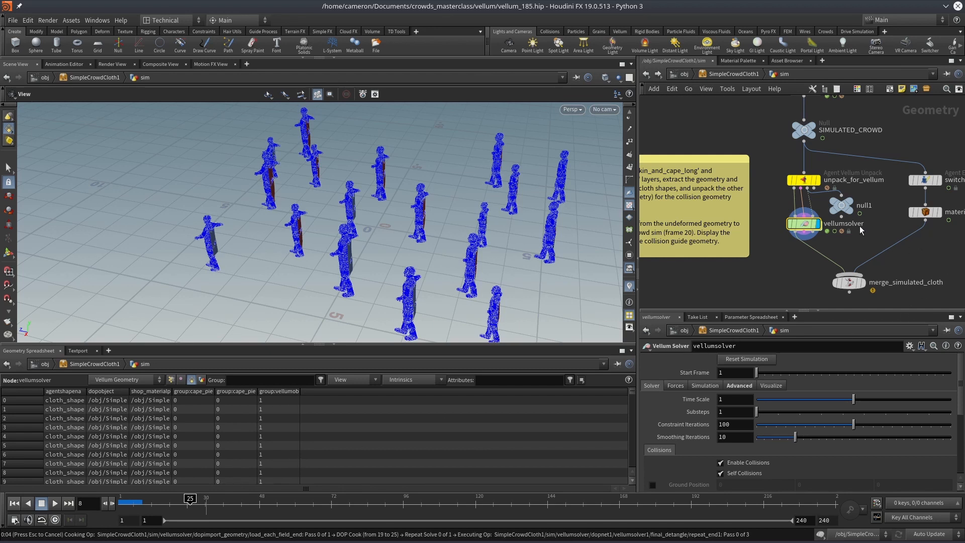
{"action": "middle_click_drag", "start_coordinate": [821, 237], "coordinate": [806, 227]}
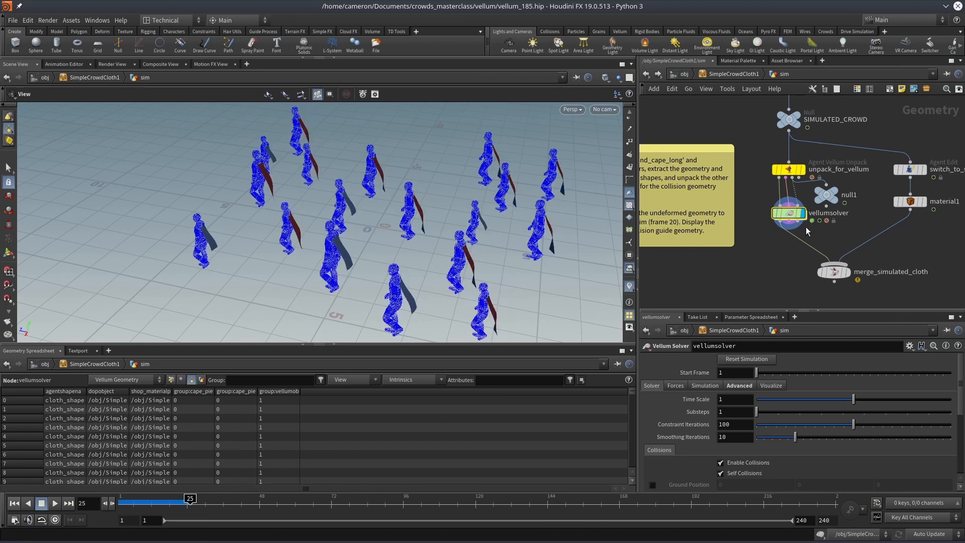
- Display merge_simulated_cloth and rewire its second input from material1 to SIMULATED_CROWD
{"action": "middle_click", "coordinate": [792, 223]}
{"action": "middle_click_drag", "start_coordinate": [584, 144], "coordinate": [585, 145]}
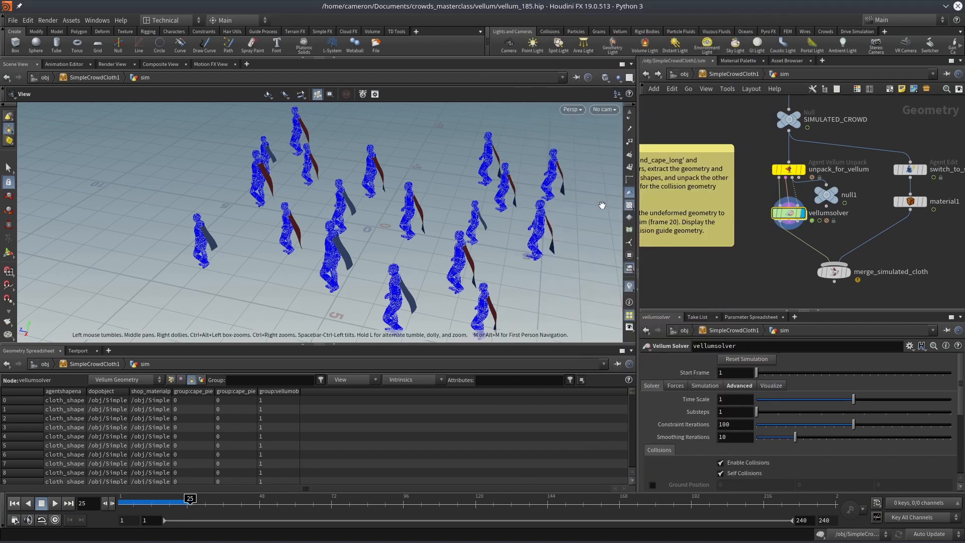
{"action": "mouse_move", "coordinate": [850, 282]}
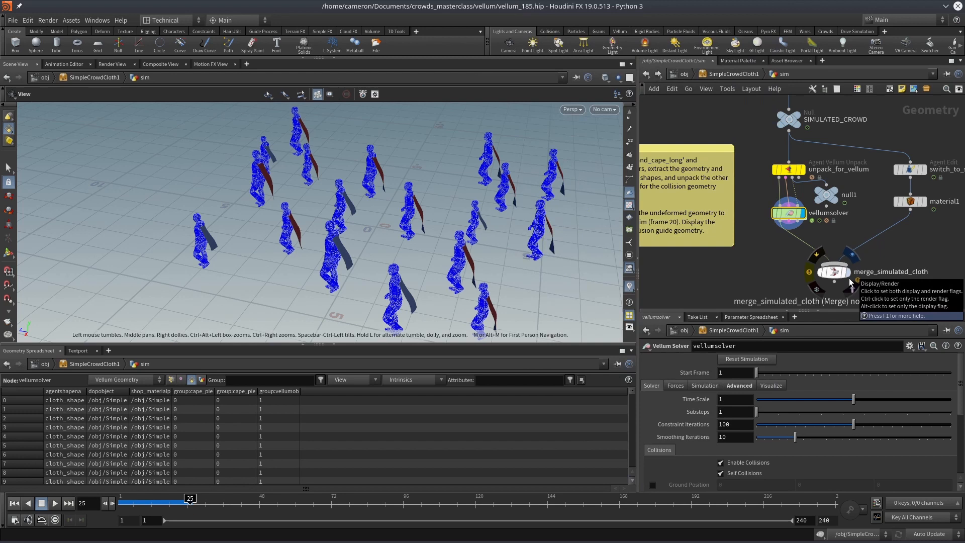
{"action": "left_click", "coordinate": [849, 278]}
{"action": "left_click", "coordinate": [834, 272]}
{"action": "middle_click_drag", "start_coordinate": [863, 214], "coordinate": [840, 211]}
{"action": "left_click_drag", "start_coordinate": [861, 235], "coordinate": [773, 134]}
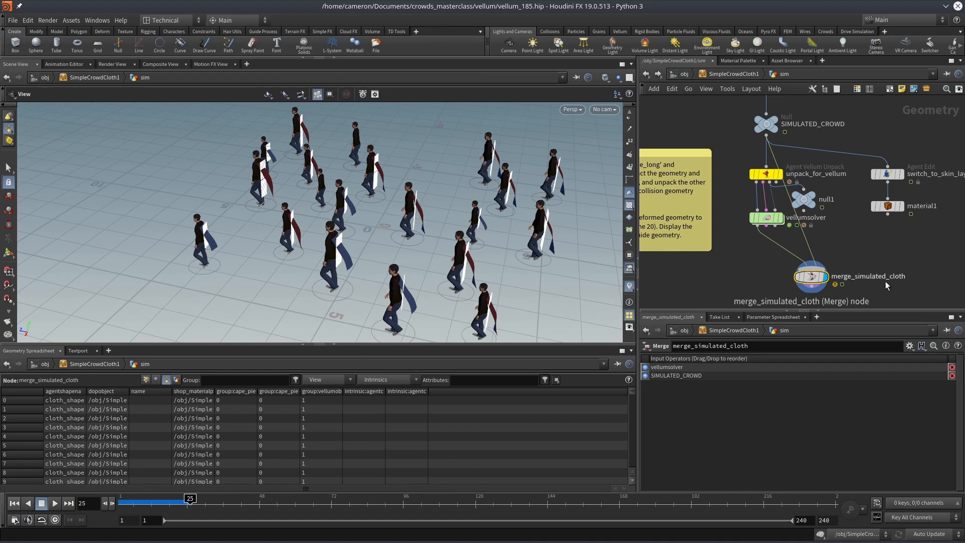
- Display switch_to_skin_layer and toggle its bypass to compare the agents with and without the layer switch
{"action": "mouse_move", "coordinate": [896, 178]}
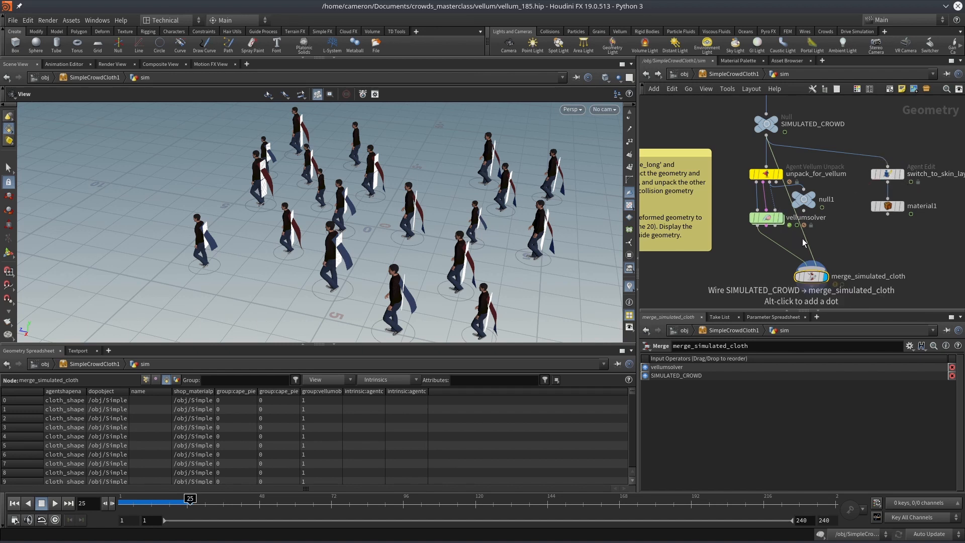
{"action": "left_click", "coordinate": [884, 177]}
{"action": "left_click", "coordinate": [905, 156]}
{"action": "left_click", "coordinate": [870, 161]}
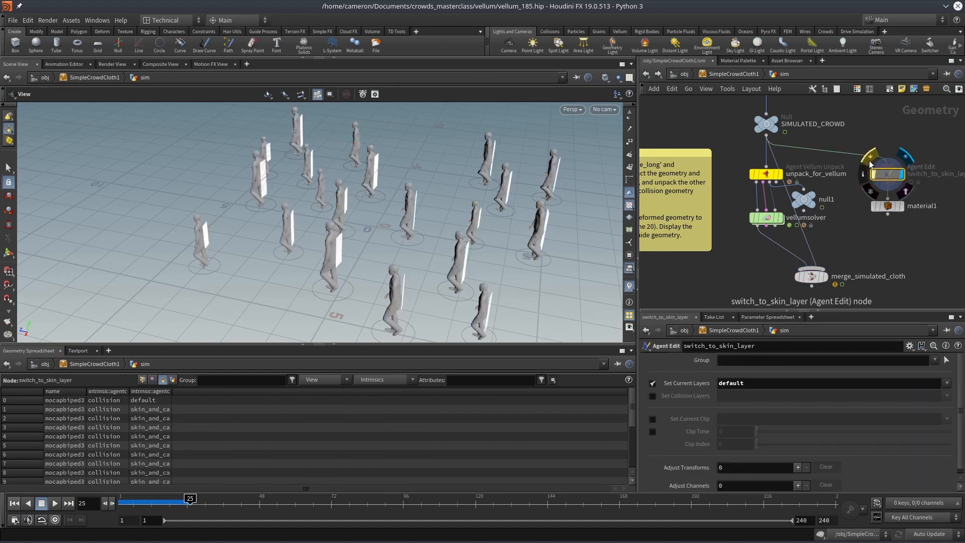
{"action": "left_click", "coordinate": [871, 160]}
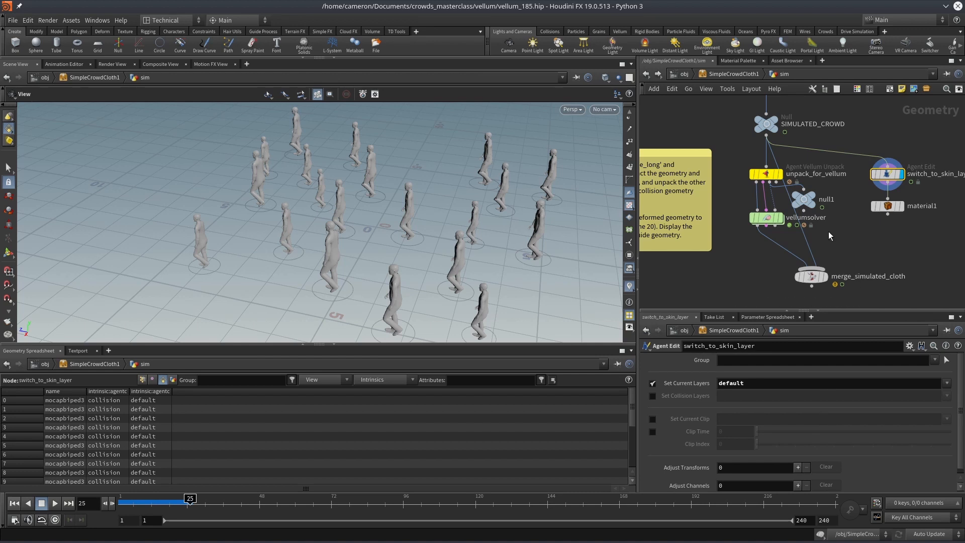
- Reconnect material1 to merge_simulated_cloth in place of SIMULATED_CROWD and display the merge
{"action": "left_click_drag", "start_coordinate": [887, 213], "coordinate": [826, 271]}
{"action": "left_click", "coordinate": [824, 275]}
{"action": "left_click", "coordinate": [810, 275]}
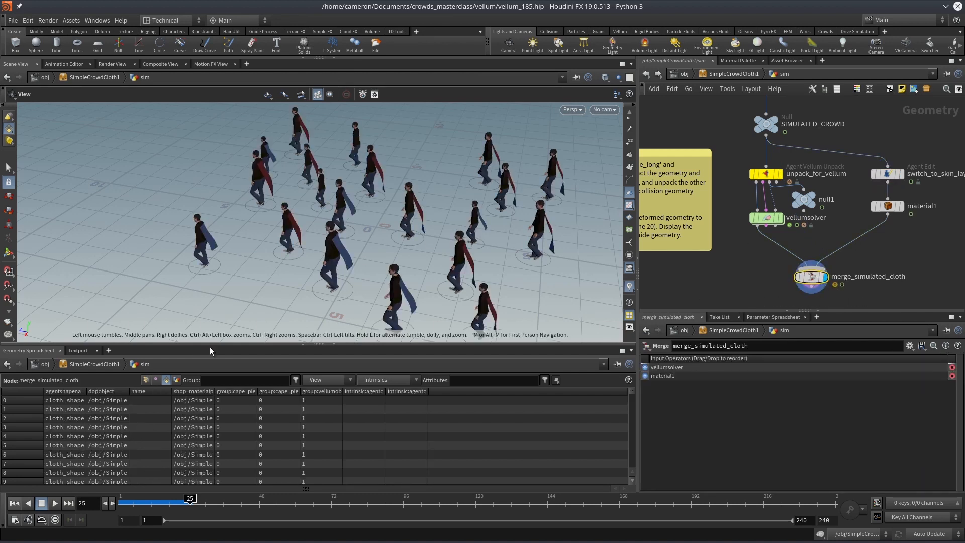
- Scrub the merged cape simulation out to frame 37, check frame 28 and return to frame 1
{"action": "left_click_drag", "start_coordinate": [190, 502], "coordinate": [226, 511]}
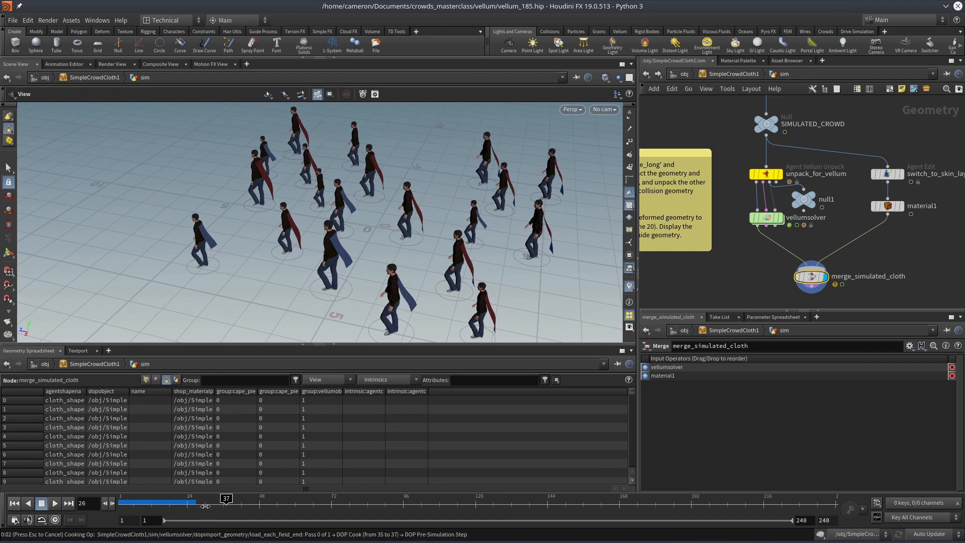
{"action": "left_click", "coordinate": [199, 509]}
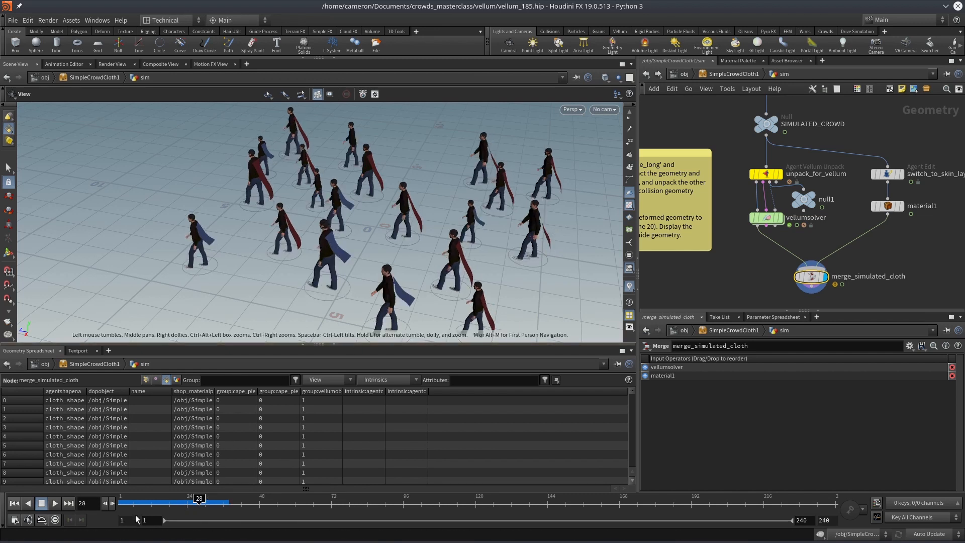
{"action": "left_click", "coordinate": [122, 507]}
- Open the scene file vellum.hip from the project folder
{"action": "key", "text": "ctrl+o"}
{"action": "double_click", "coordinate": [183, 74]}
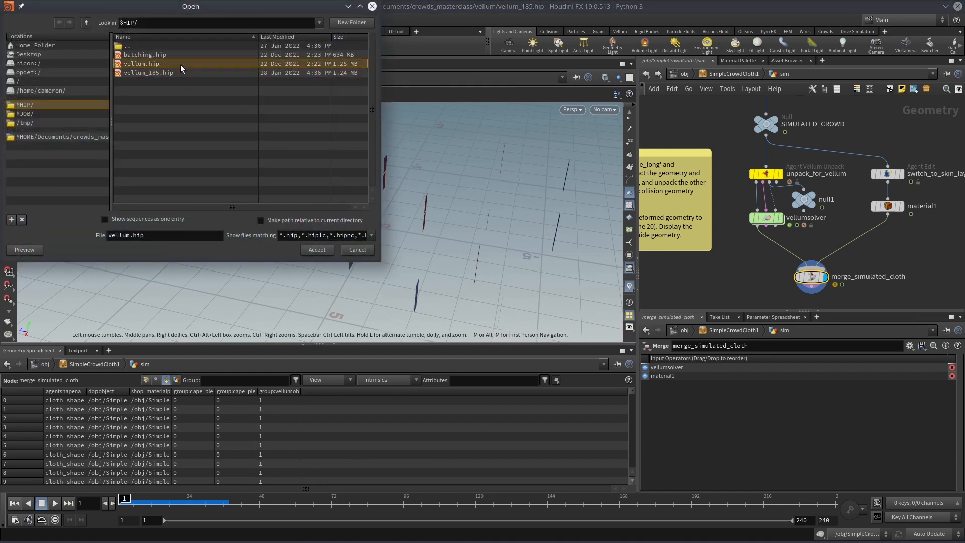
{"action": "left_click", "coordinate": [195, 82]}
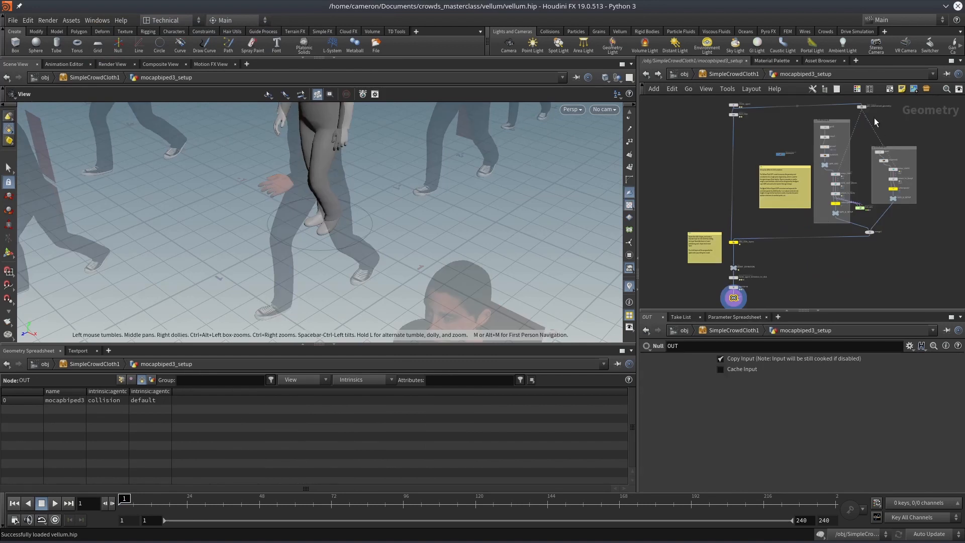
- Hide the other objects in the viewport so only the mocapbiped3_setup agent is shown
{"action": "scroll", "coordinate": [769, 136], "scroll_direction": "up", "scroll_amount": 3}
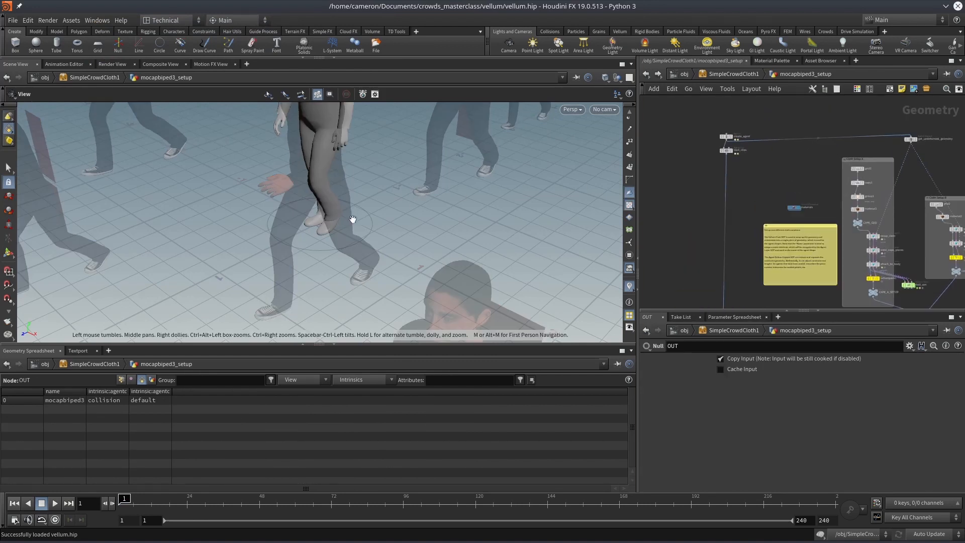
{"action": "left_click", "coordinate": [617, 78]}
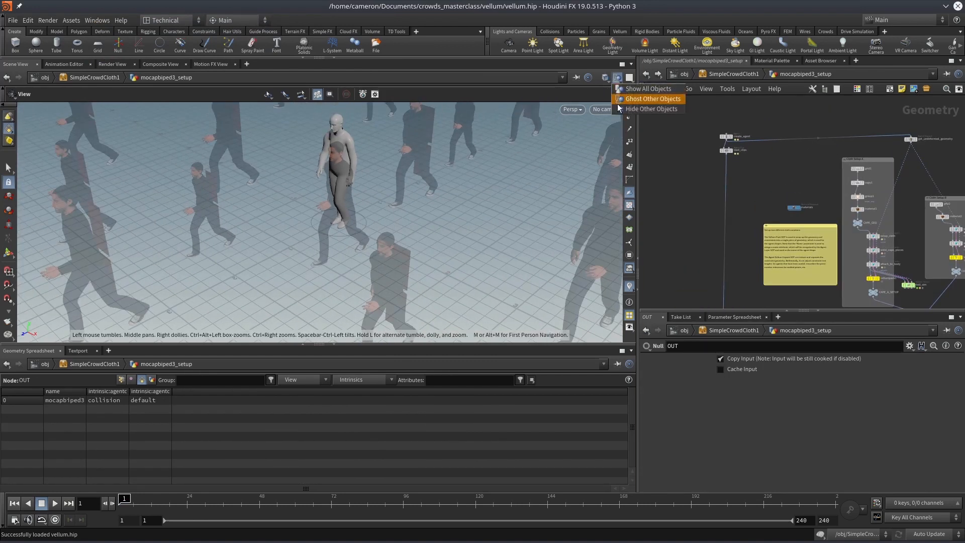
{"action": "left_click", "coordinate": [653, 109]}
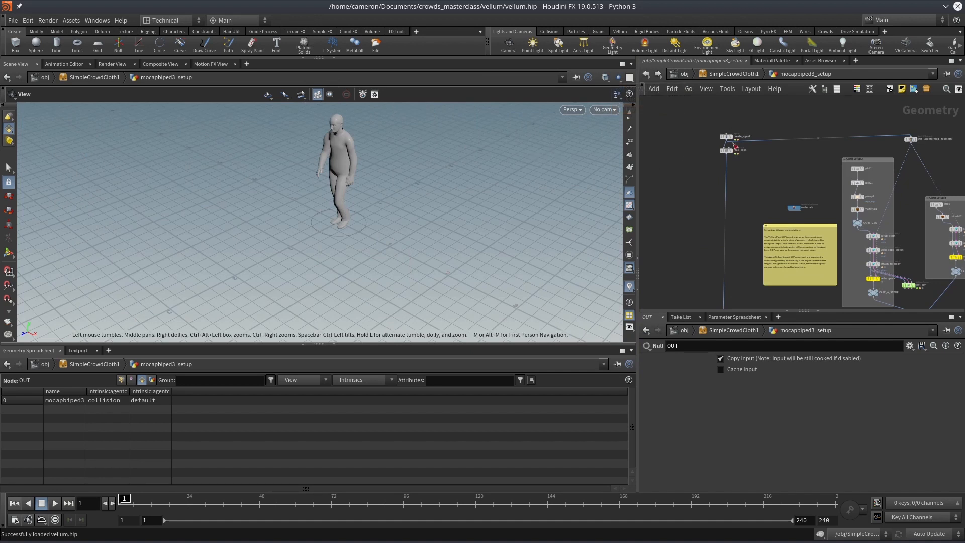
- Check the create_agent node and display the rest geometry from get_undeformed_geometry
{"action": "scroll", "coordinate": [733, 143], "scroll_direction": "up", "scroll_amount": 3}
{"action": "left_click", "coordinate": [720, 128]}
{"action": "middle_click_drag", "start_coordinate": [815, 177], "coordinate": [612, 252]}
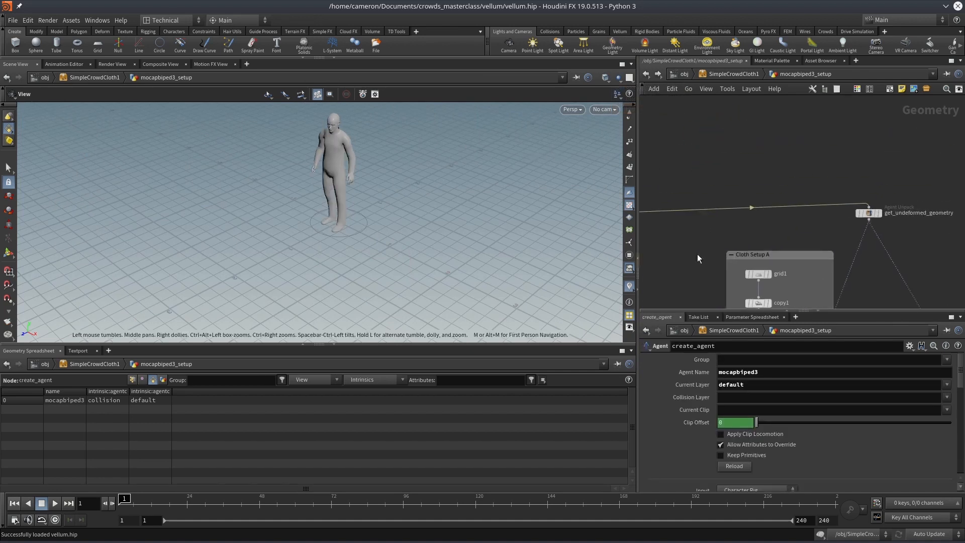
{"action": "left_click", "coordinate": [880, 213]}
{"action": "left_click", "coordinate": [869, 214]}
{"action": "middle_click_drag", "start_coordinate": [898, 234], "coordinate": [882, 218]}
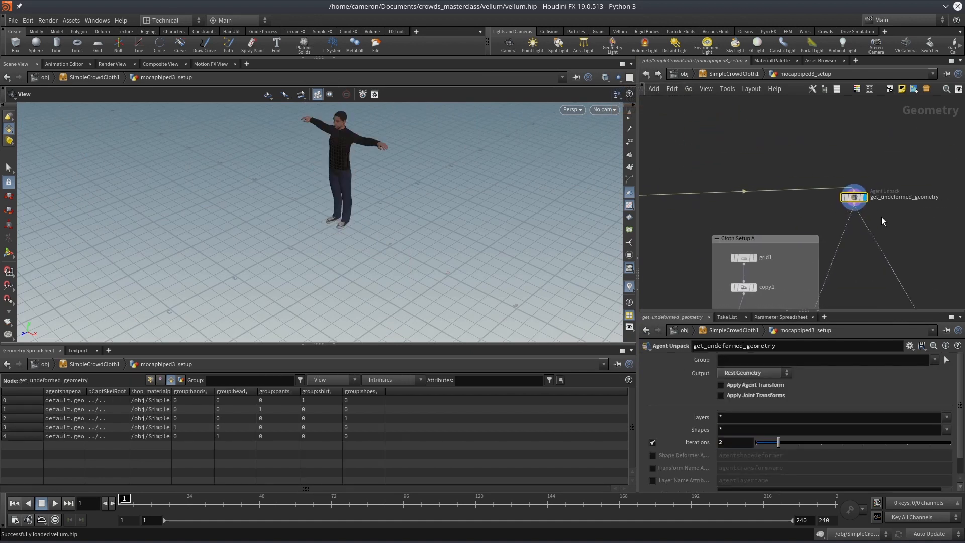
- Display vellumpack1 in Cloth Setup A and inspect its Name parameter and packed geometry
{"action": "scroll", "coordinate": [402, 219], "scroll_direction": "down", "scroll_amount": 2}
{"action": "middle_click_drag", "start_coordinate": [845, 243], "coordinate": [842, 114]}
{"action": "middle_click_drag", "start_coordinate": [854, 211], "coordinate": [839, 103]}
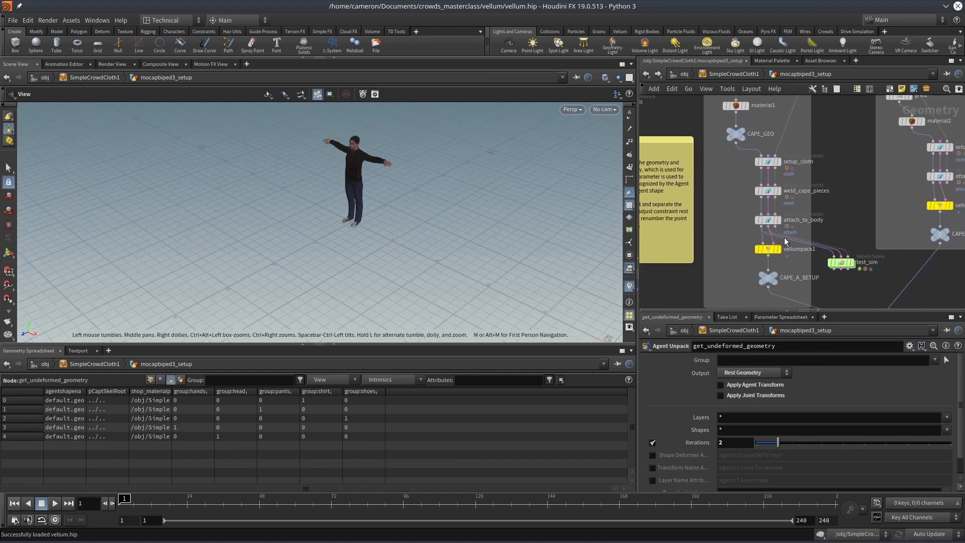
{"action": "scroll", "coordinate": [836, 211], "scroll_direction": "down", "scroll_amount": 3}
{"action": "middle_click_drag", "start_coordinate": [815, 230], "coordinate": [823, 209]}
{"action": "scroll", "coordinate": [822, 210], "scroll_direction": "up", "scroll_amount": 3}
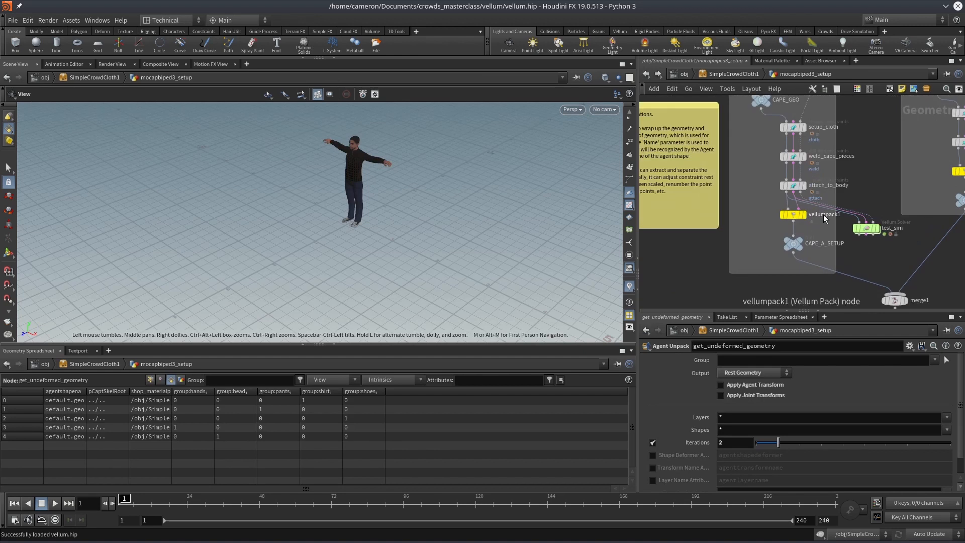
{"action": "left_click", "coordinate": [806, 214]}
{"action": "left_click", "coordinate": [794, 215]}
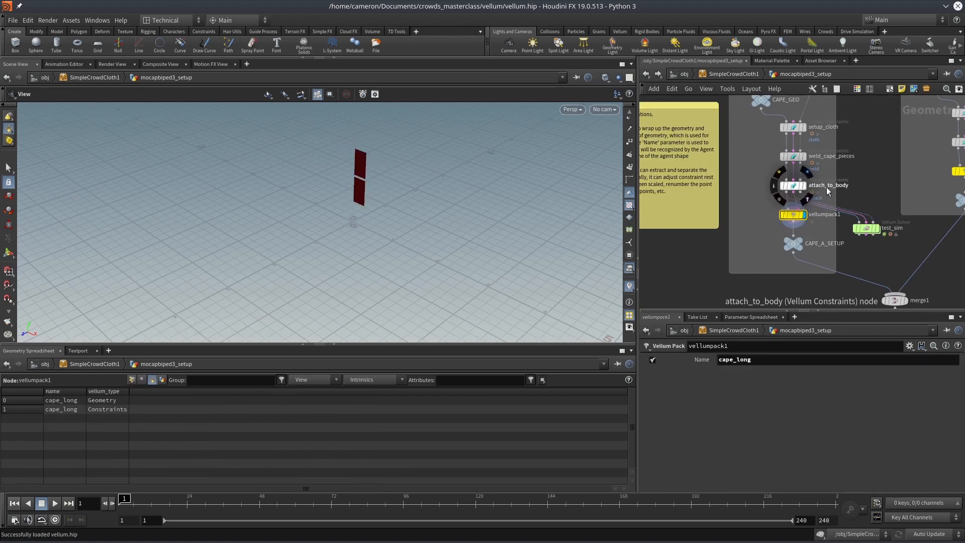
{"action": "middle_click", "coordinate": [794, 216]}
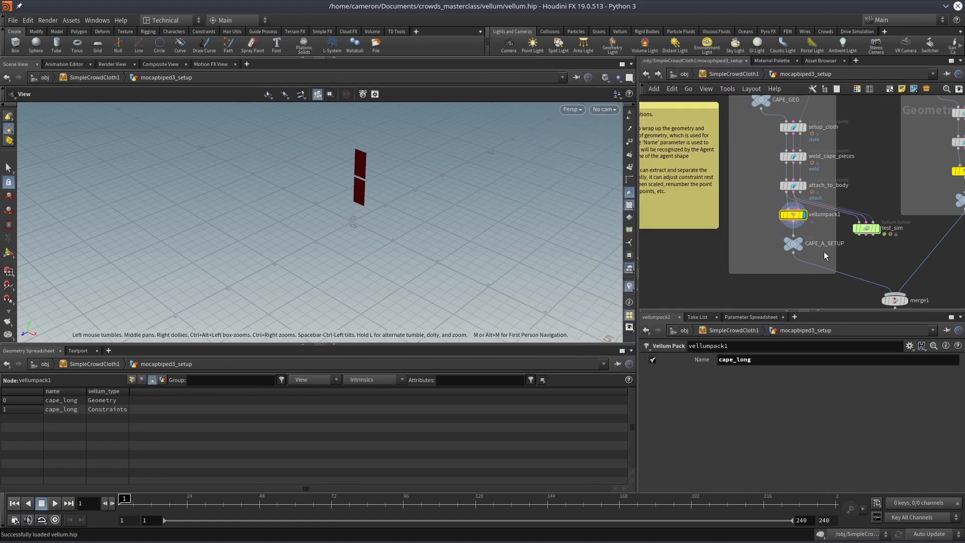
- Inspect vellumpack2's name and merge1's combined cape primitives in the geometry spreadsheet, widening the name column
{"action": "middle_click_drag", "start_coordinate": [866, 254], "coordinate": [871, 196]}
{"action": "scroll", "coordinate": [761, 241], "scroll_direction": "down", "scroll_amount": 3}
{"action": "middle_click_drag", "start_coordinate": [740, 232], "coordinate": [873, 220]}
{"action": "scroll", "coordinate": [793, 234], "scroll_direction": "up", "scroll_amount": 2}
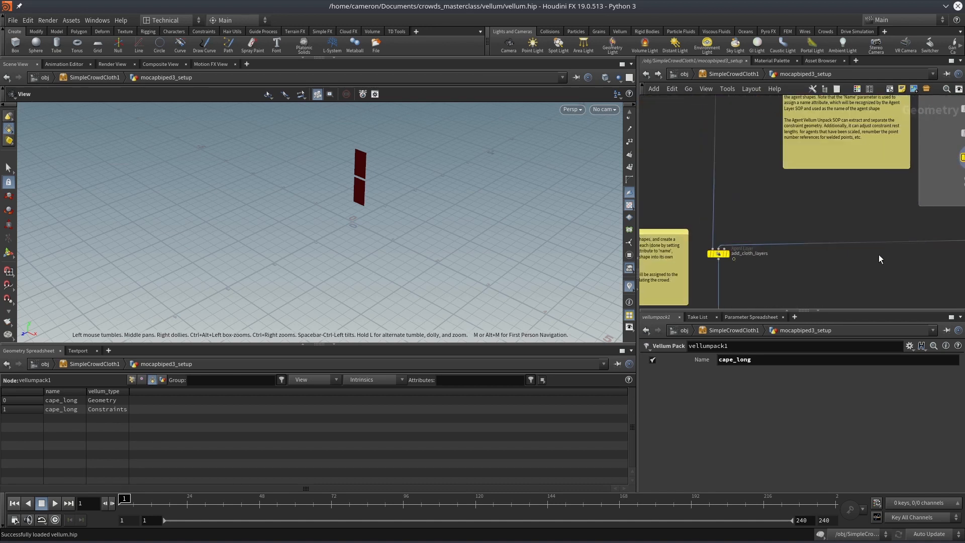
{"action": "middle_click_drag", "start_coordinate": [878, 254], "coordinate": [656, 254]}
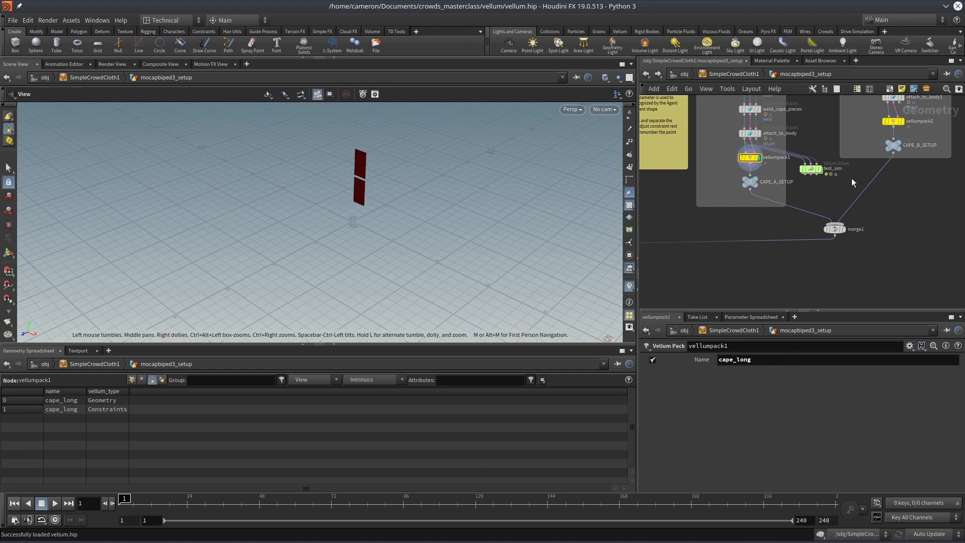
{"action": "left_click", "coordinate": [899, 121]}
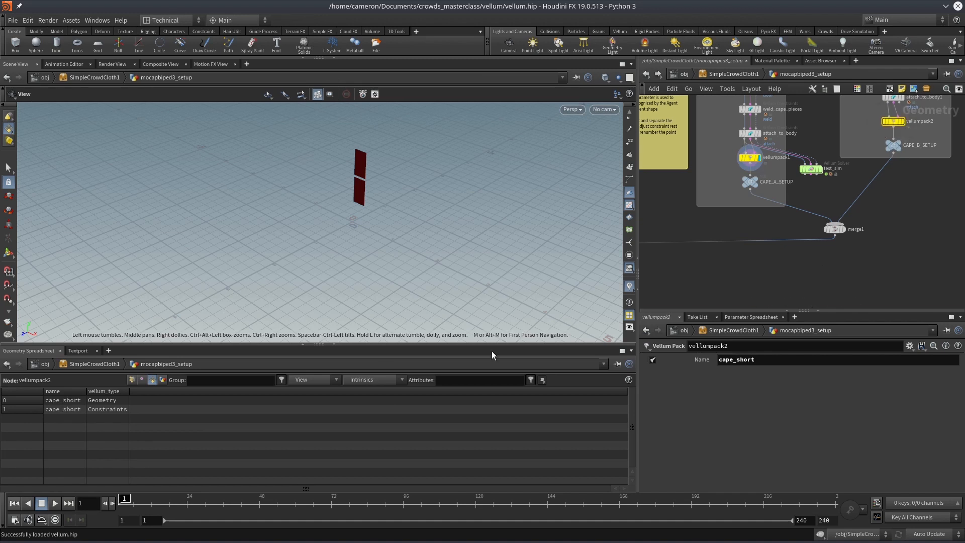
{"action": "left_click", "coordinate": [833, 228]}
{"action": "left_click_drag", "start_coordinate": [86, 391], "coordinate": [115, 391]}
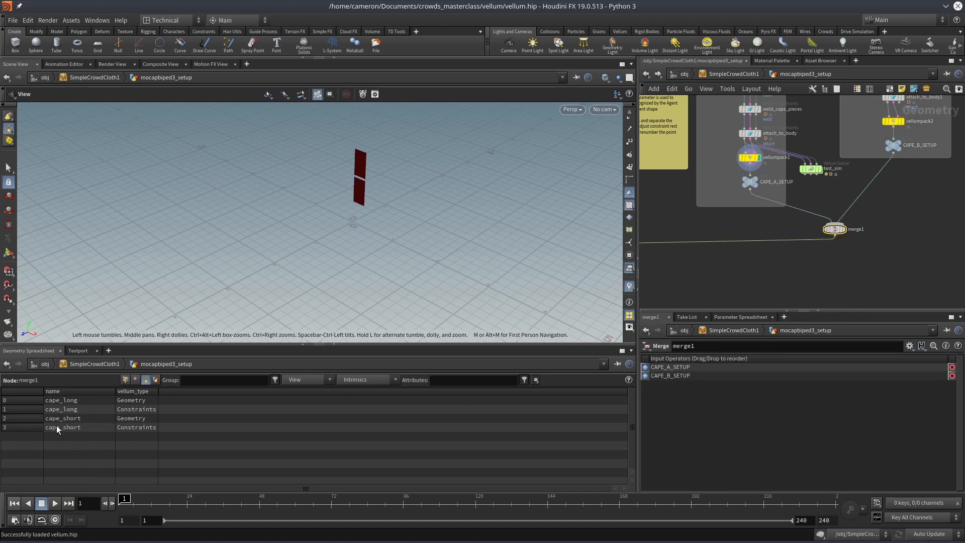
- Display add_cloth_layers and review its shape and layer name attributes
{"action": "middle_click_drag", "start_coordinate": [797, 240], "coordinate": [926, 220]}
{"action": "scroll", "coordinate": [699, 267], "scroll_direction": "down", "scroll_amount": 1}
{"action": "middle_click_drag", "start_coordinate": [729, 263], "coordinate": [854, 234]}
{"action": "scroll", "coordinate": [770, 216], "scroll_direction": "up", "scroll_amount": 2}
{"action": "left_click", "coordinate": [773, 210]}
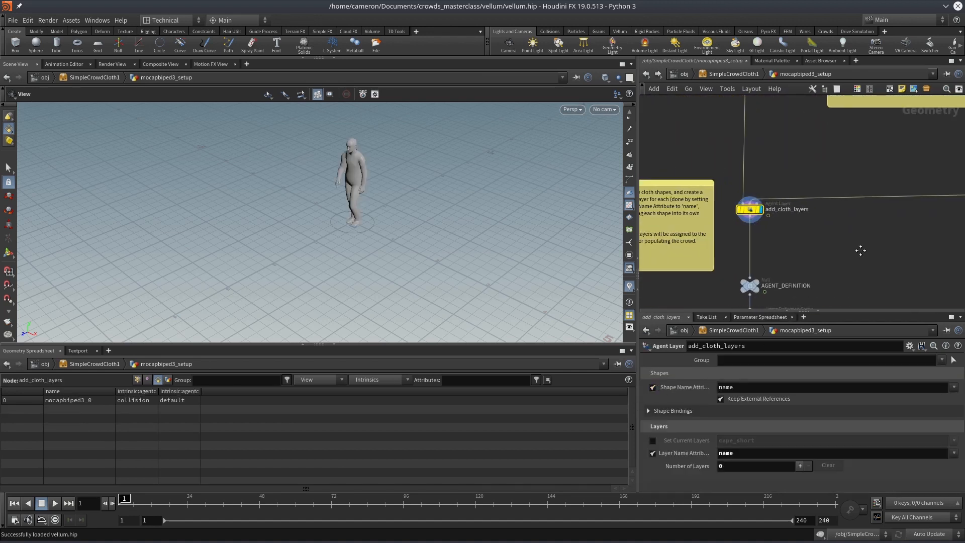
{"action": "middle_click_drag", "start_coordinate": [870, 248], "coordinate": [790, 262]}
{"action": "scroll", "coordinate": [792, 256], "scroll_direction": "down", "scroll_amount": 2}
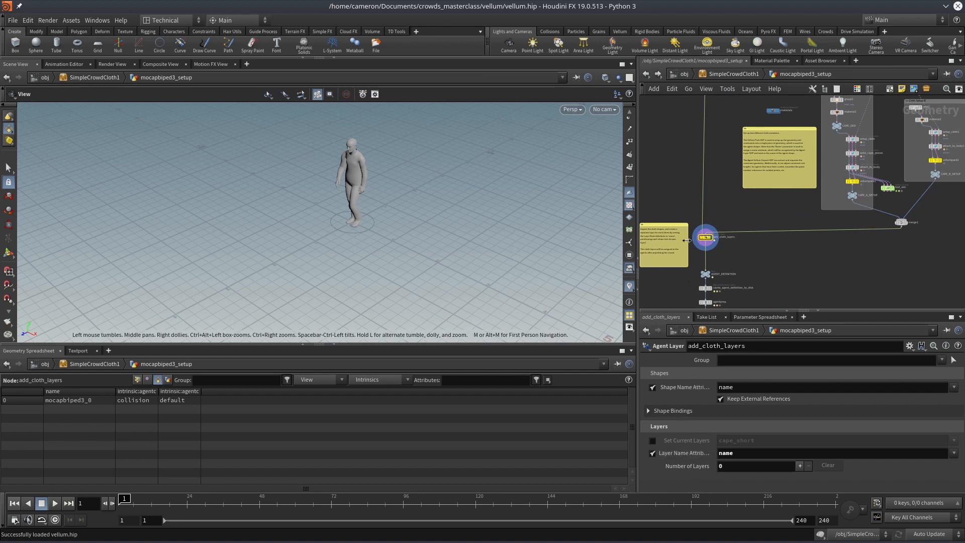
- Preview the cape_long layer through Set Current Layers on add_cloth_layers, and disable that option again
{"action": "left_click", "coordinate": [653, 440]}
{"action": "double_click", "coordinate": [769, 440]}
{"action": "key", "text": "BackSpace"}
{"action": "left_click", "coordinate": [953, 440]}
{"action": "left_click", "coordinate": [937, 452]}
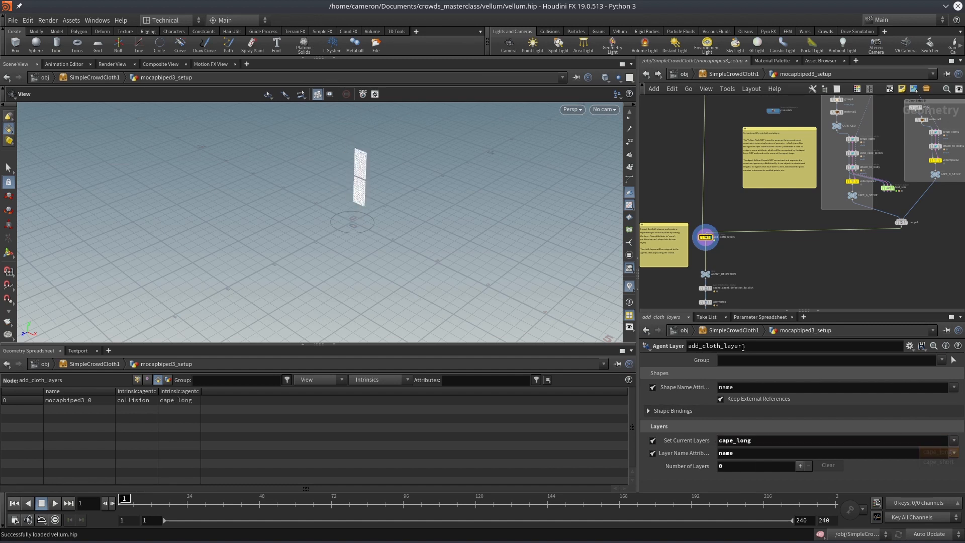
{"action": "left_click", "coordinate": [652, 440]}
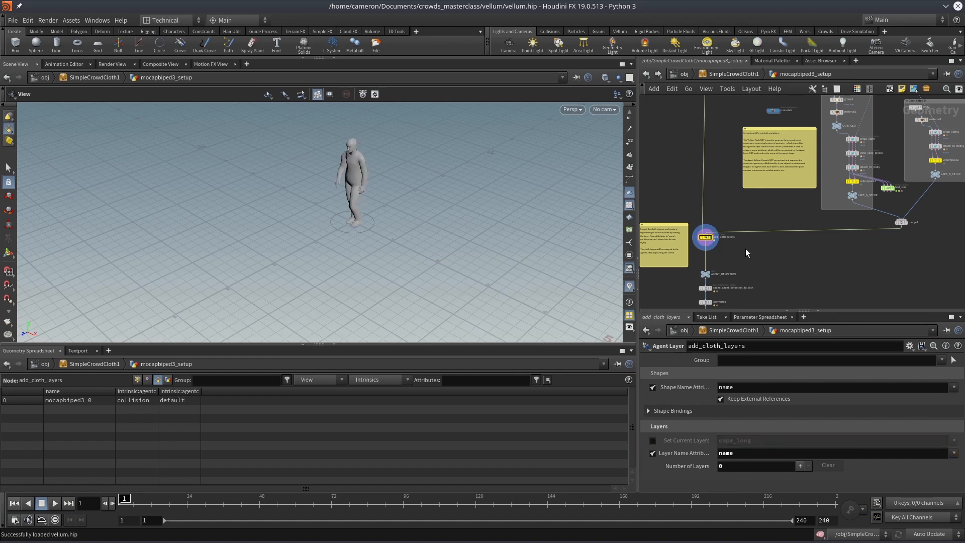
- Return to the sim network, display populate_crowd and view its agents and randomization settings
{"action": "scroll", "coordinate": [749, 221], "scroll_direction": "up", "scroll_amount": 2}
{"action": "scroll", "coordinate": [744, 238], "scroll_direction": "up", "scroll_amount": 2}
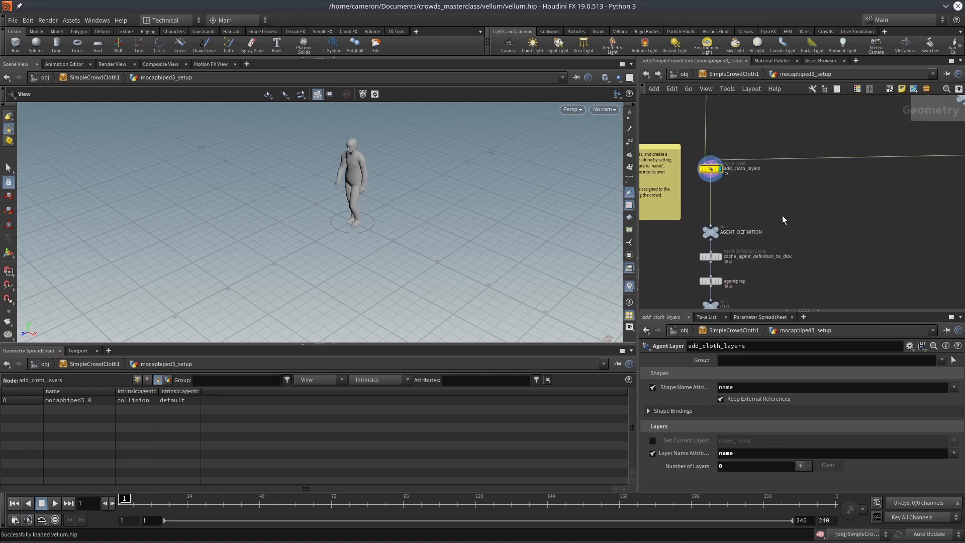
{"action": "left_click", "coordinate": [744, 72]}
{"action": "double_click", "coordinate": [825, 265]}
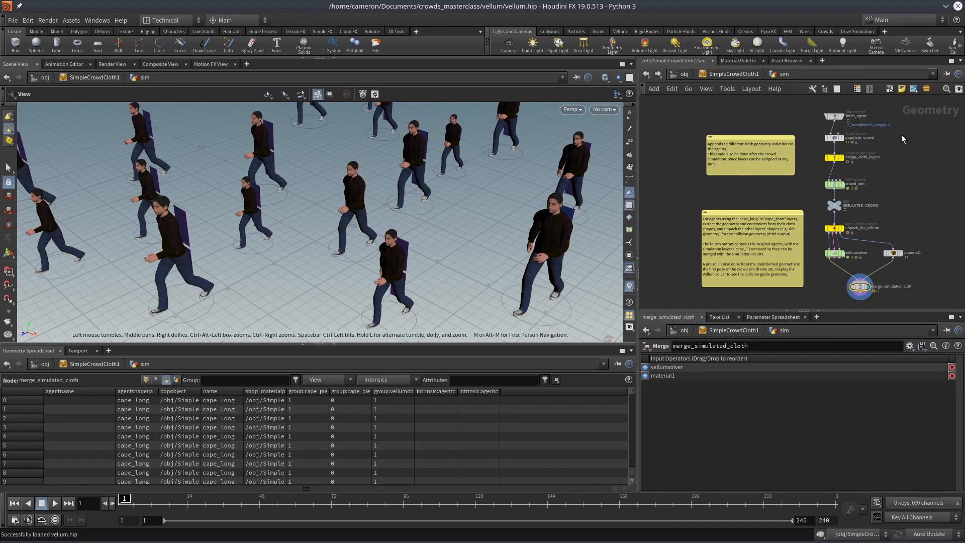
{"action": "scroll", "coordinate": [890, 133], "scroll_direction": "up", "scroll_amount": 3}
{"action": "left_click", "coordinate": [808, 143]}
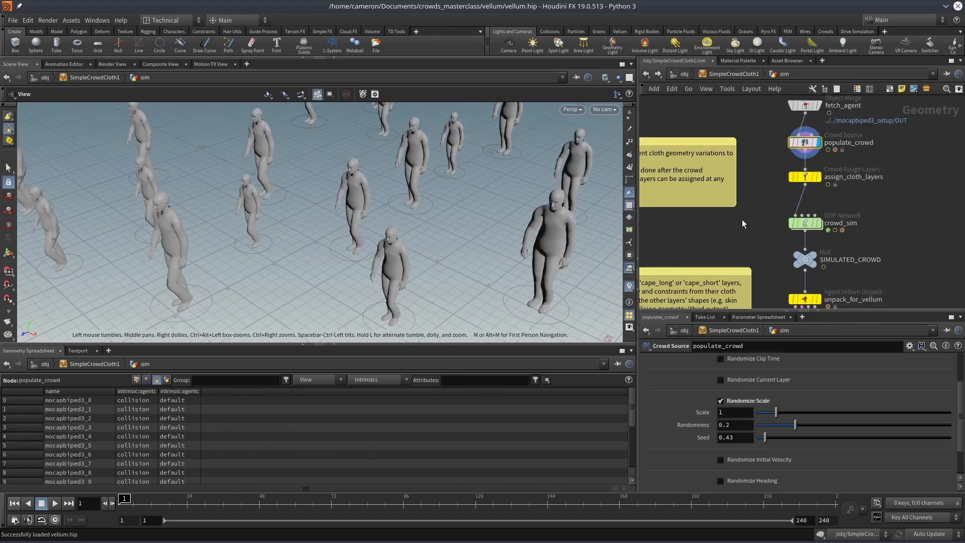
{"action": "scroll", "coordinate": [360, 250], "scroll_direction": "down", "scroll_amount": 3}
{"action": "left_click_drag", "start_coordinate": [382, 260], "coordinate": [336, 166]}
{"action": "left_click_drag", "start_coordinate": [471, 241], "coordinate": [361, 186]}
- Display assign_cloth_layers and review its Percent to Select setting and weighted cape layer choices
{"action": "left_click", "coordinate": [806, 177]}
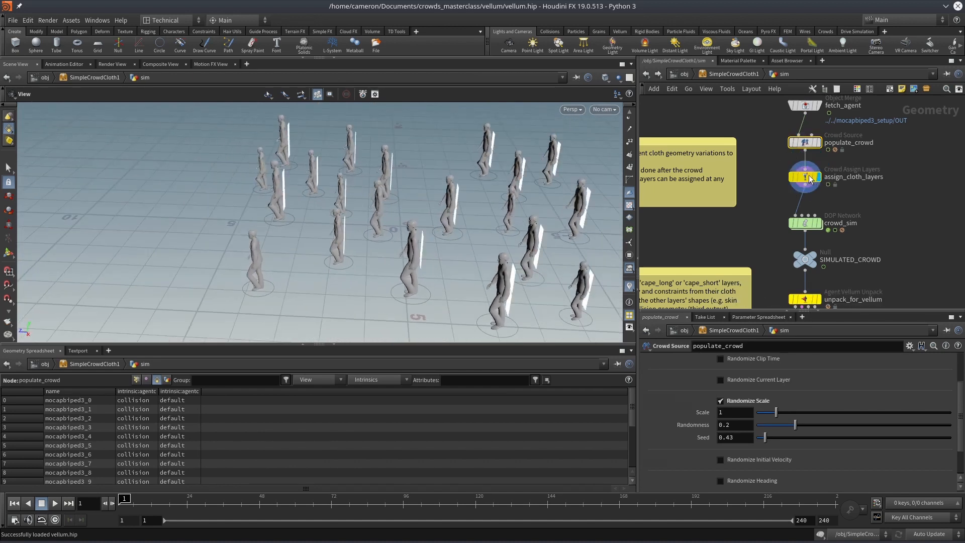
{"action": "scroll", "coordinate": [702, 448], "scroll_direction": "down", "scroll_amount": 1}
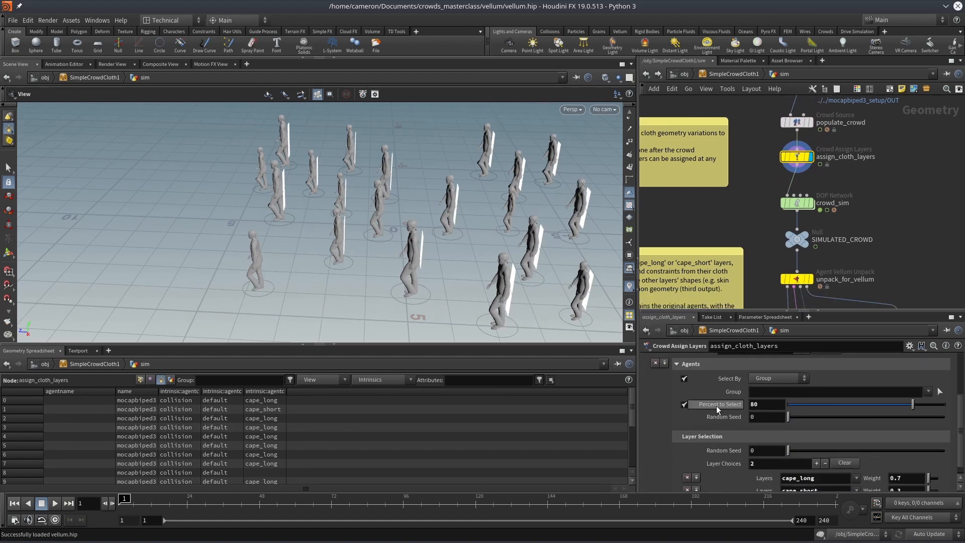
{"action": "scroll", "coordinate": [733, 408], "scroll_direction": "down", "scroll_amount": 1}
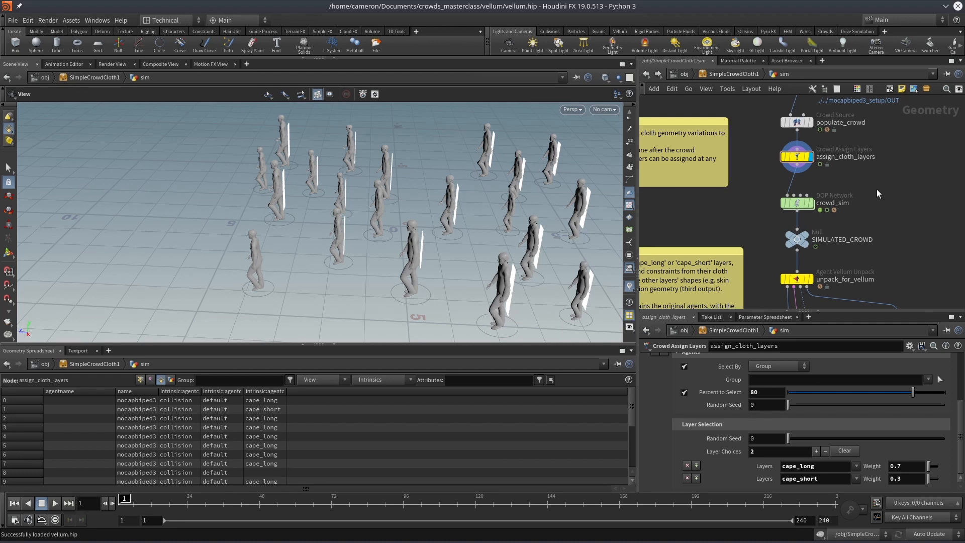
{"action": "scroll", "coordinate": [892, 199], "scroll_direction": "down", "scroll_amount": 2}
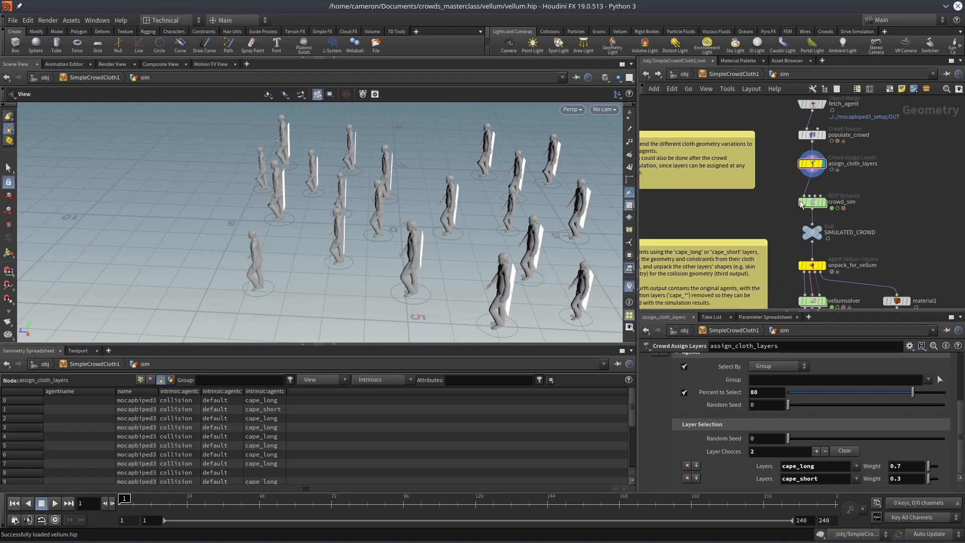
- Move assign_cloth_layers downstream of crowd_sim, and display its result at frame 35
{"action": "middle_click_drag", "start_coordinate": [776, 214], "coordinate": [777, 213]}
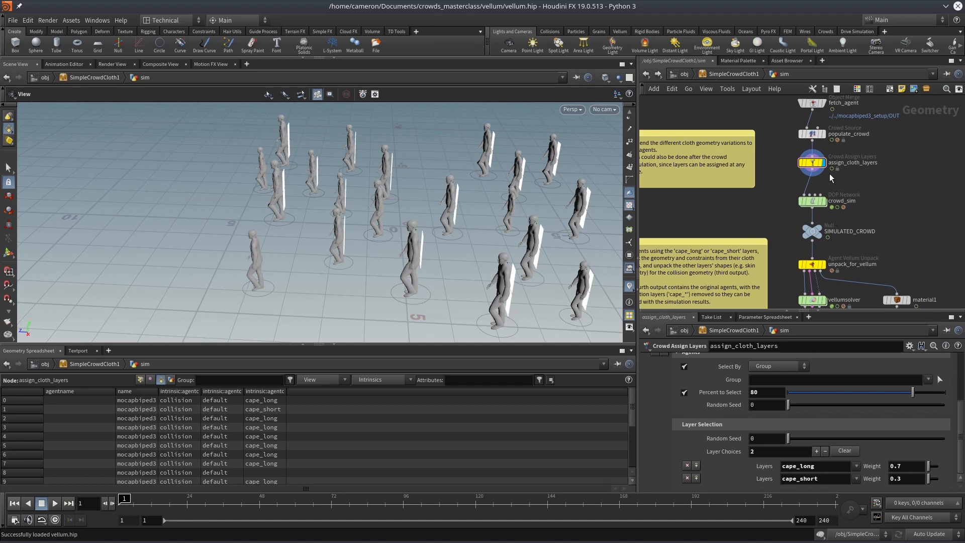
{"action": "mouse_move", "coordinate": [818, 168]}
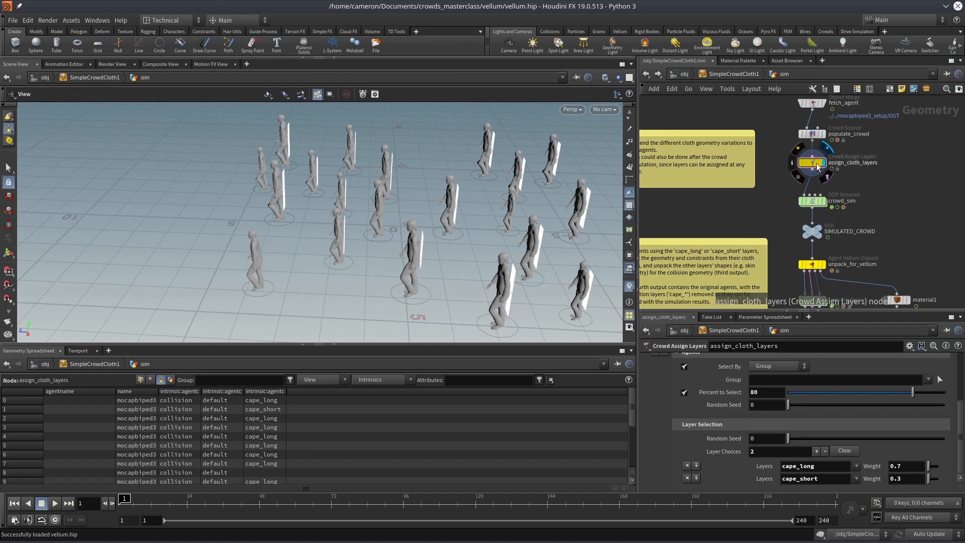
{"action": "left_click", "coordinate": [823, 201]}
{"action": "left_click_drag", "start_coordinate": [812, 163], "coordinate": [813, 218]}
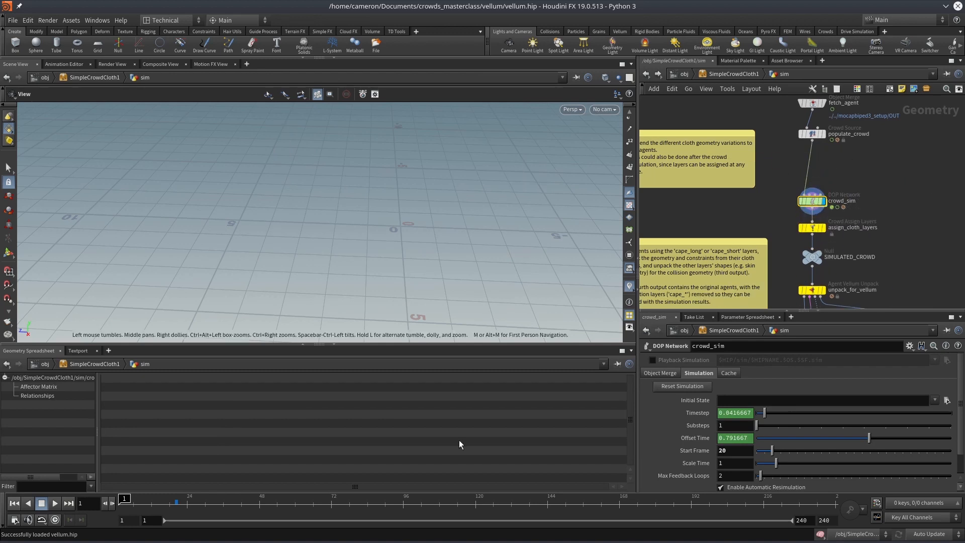
{"action": "left_click_drag", "start_coordinate": [128, 501], "coordinate": [175, 504]}
{"action": "left_click", "coordinate": [222, 504]}
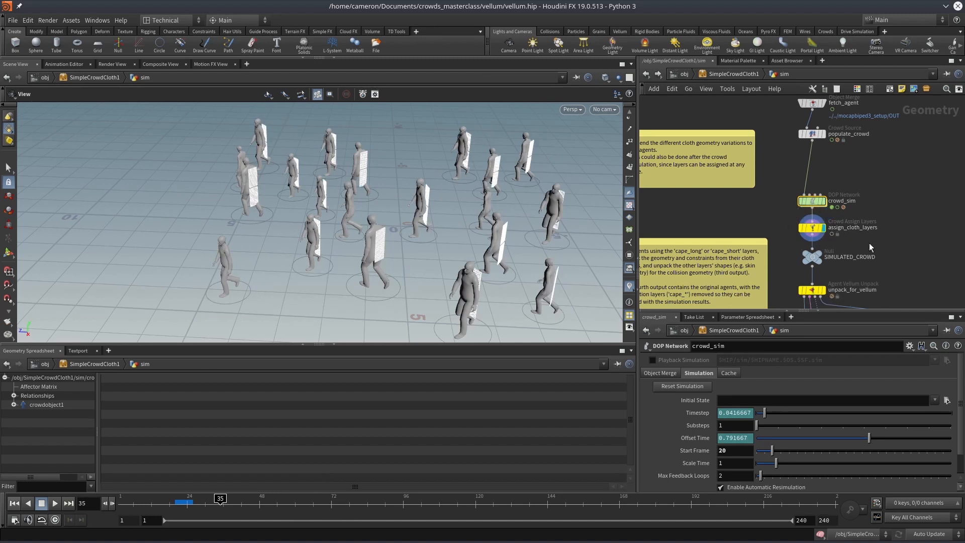
{"action": "middle_click_drag", "start_coordinate": [870, 242], "coordinate": [862, 215]}
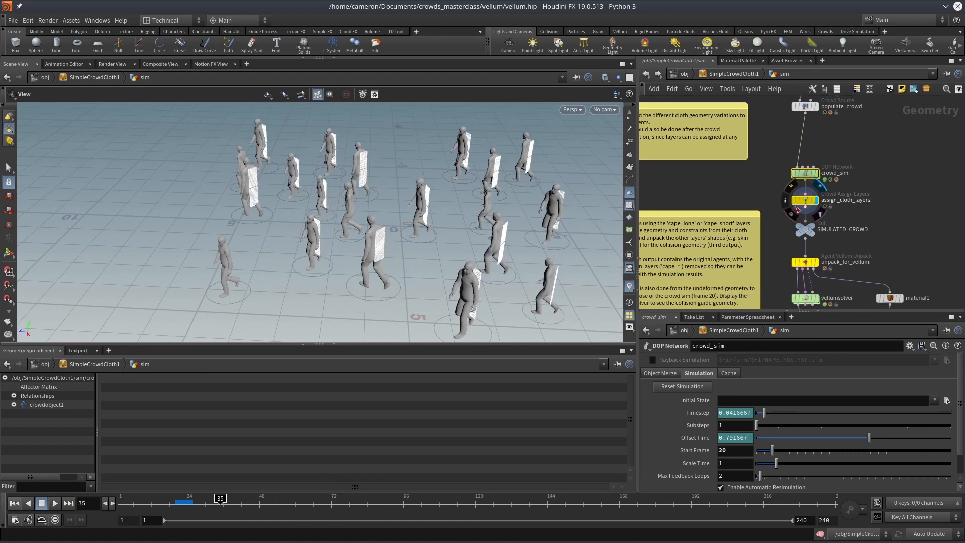
{"action": "left_click", "coordinate": [803, 200]}
- Display unpack_for_vellum and review the Select By options and Layer Names pattern in its Agents settings
{"action": "middle_click_drag", "start_coordinate": [817, 269], "coordinate": [829, 237]}
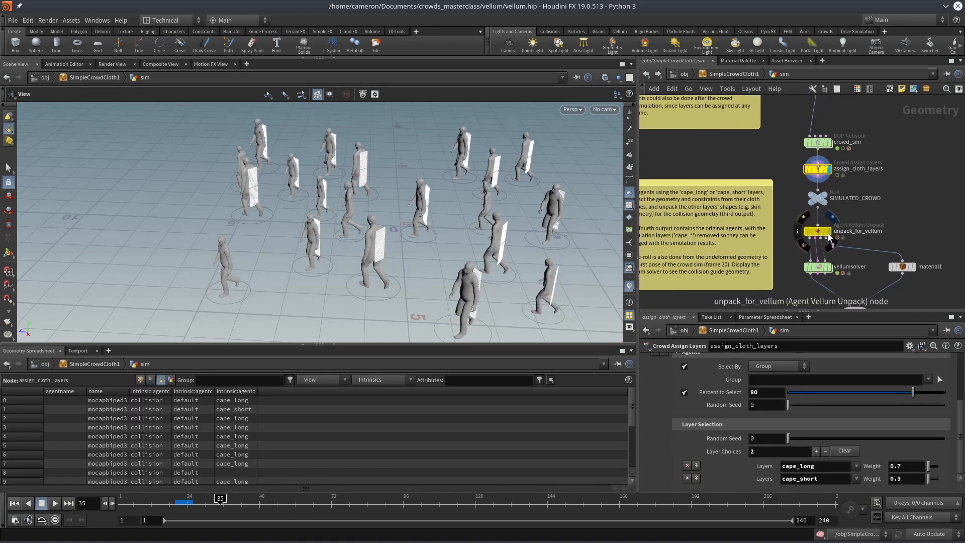
{"action": "left_click", "coordinate": [828, 232]}
{"action": "left_click", "coordinate": [815, 232]}
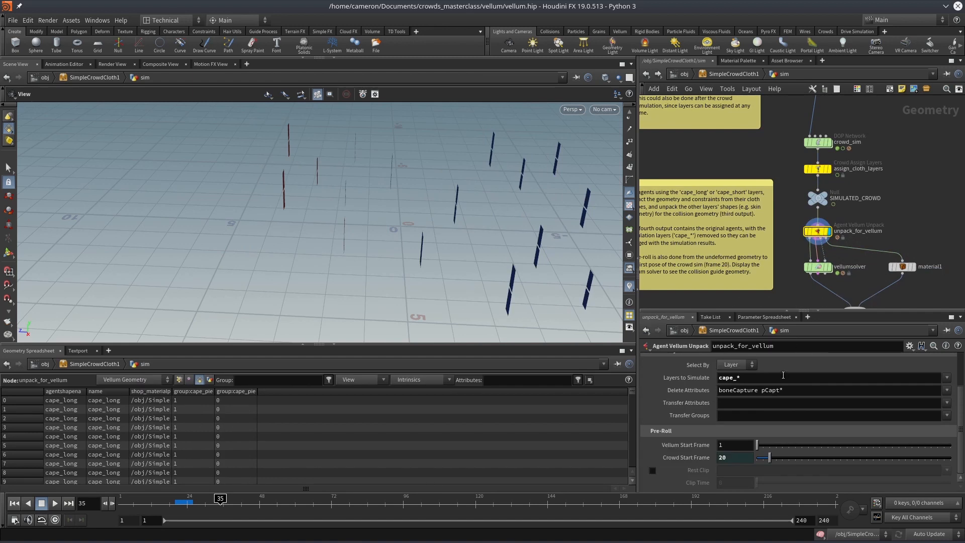
{"action": "scroll", "coordinate": [783, 379], "scroll_direction": "up", "scroll_amount": 3}
{"action": "left_click", "coordinate": [742, 374]}
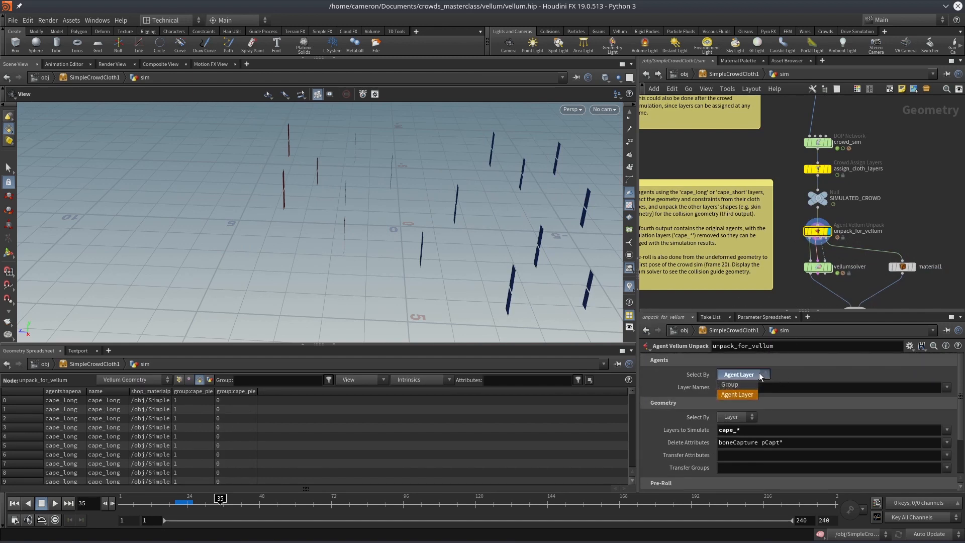
{"action": "left_click", "coordinate": [793, 371]}
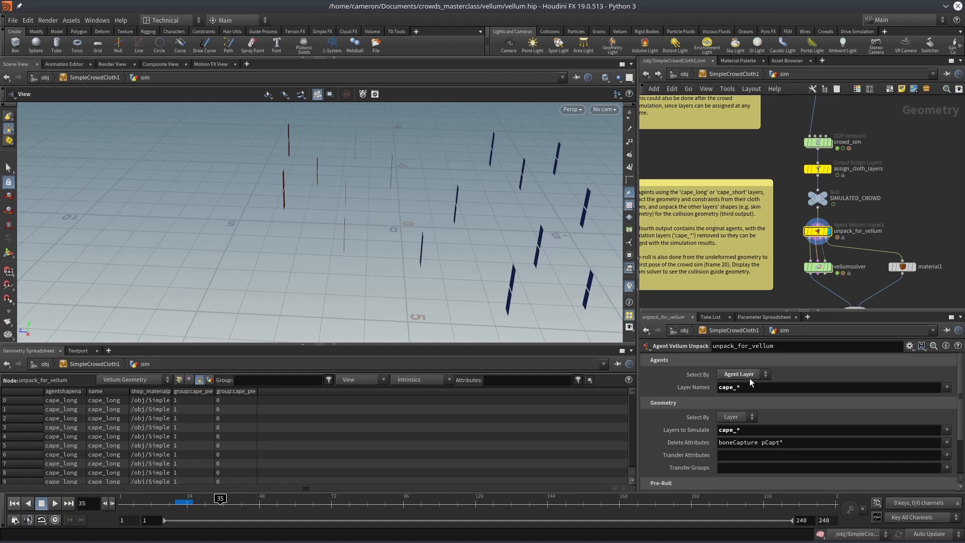
{"action": "middle_click_drag", "start_coordinate": [880, 251], "coordinate": [831, 216]}
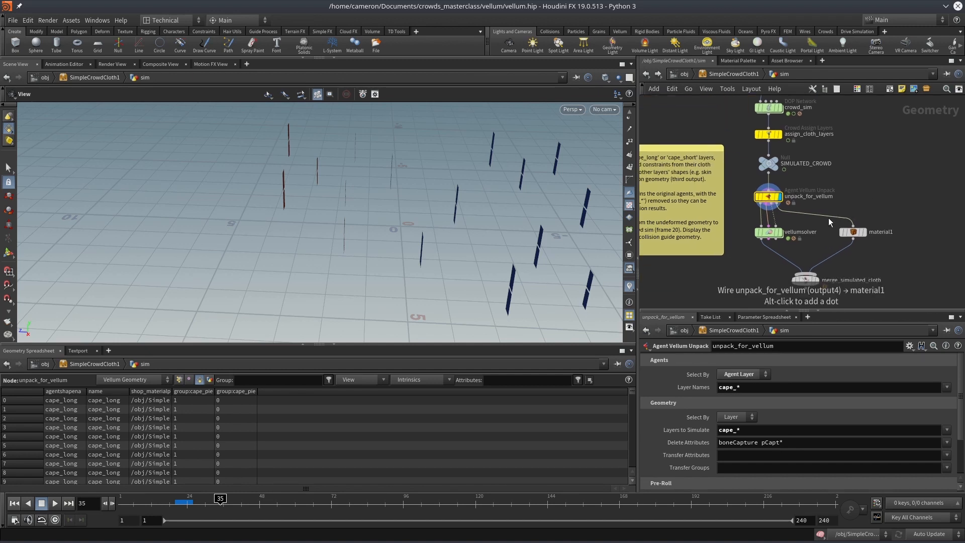
{"action": "left_click", "coordinate": [946, 387]}
{"action": "left_click", "coordinate": [948, 386]}
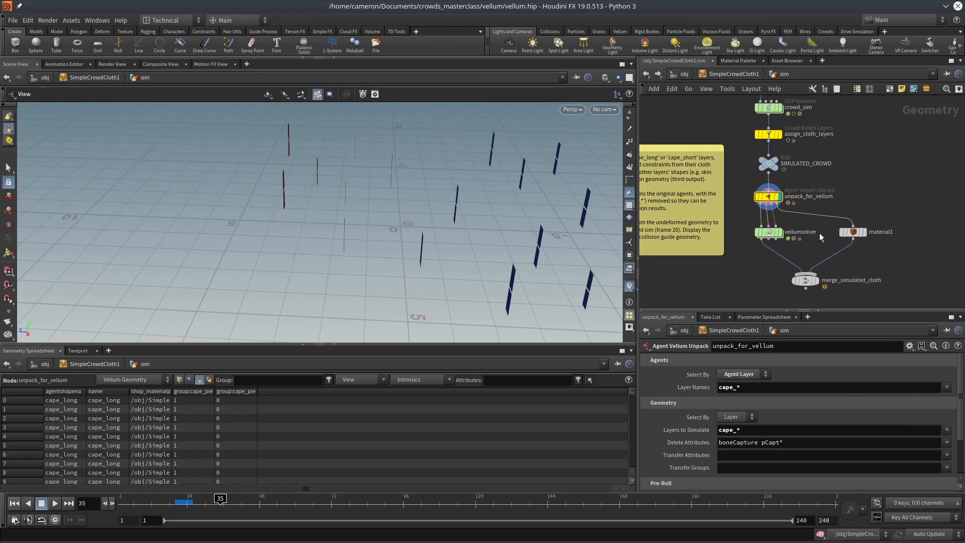
- Review the Geometry Select By choices, Layer and Shape, and the Pre-Roll start frame settings of unpack_for_vellum
{"action": "left_click", "coordinate": [723, 417]}
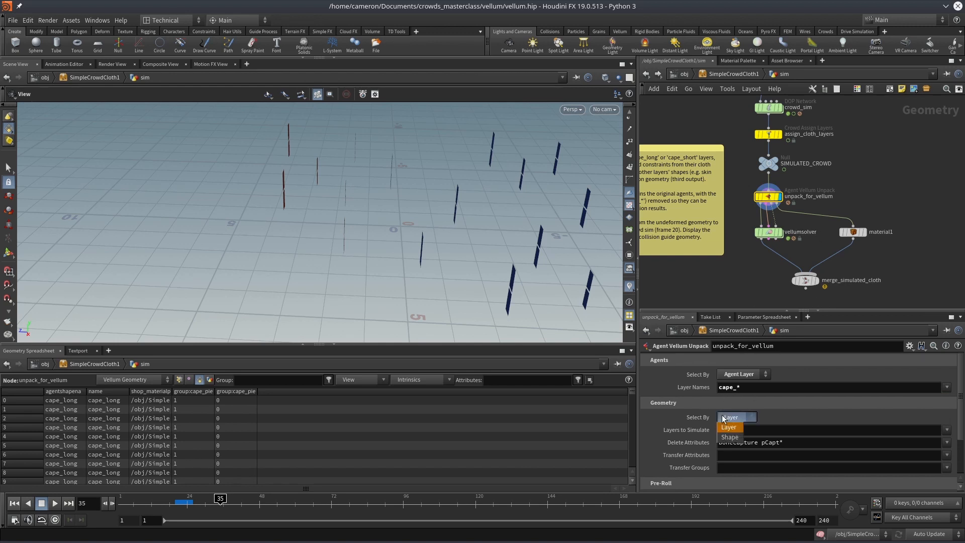
{"action": "left_click", "coordinate": [747, 416]}
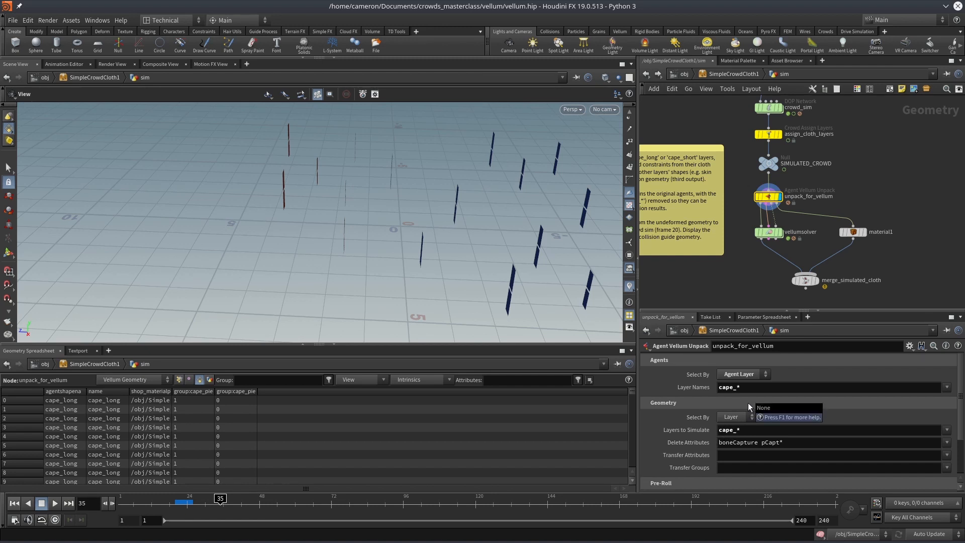
{"action": "left_click", "coordinate": [739, 417]}
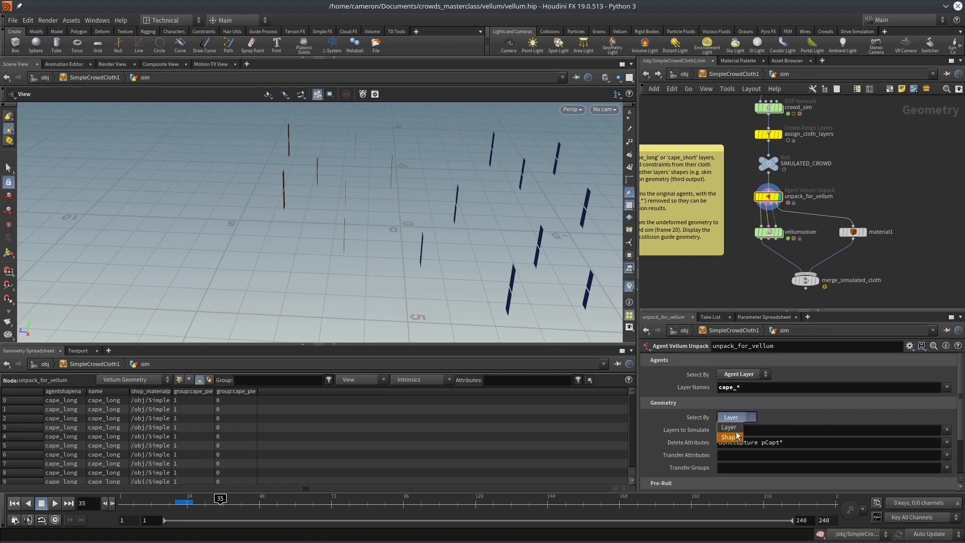
{"action": "left_click", "coordinate": [767, 420]}
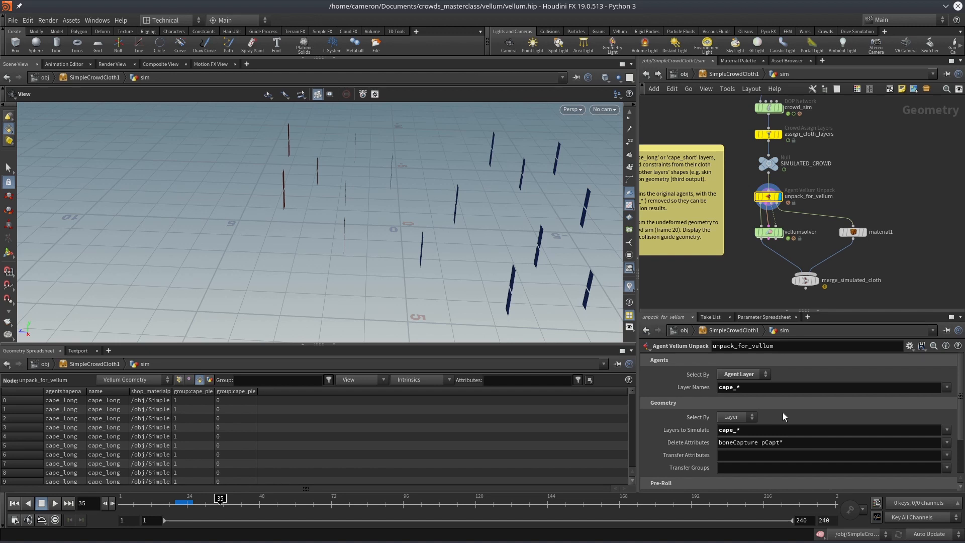
{"action": "left_click", "coordinate": [737, 415]}
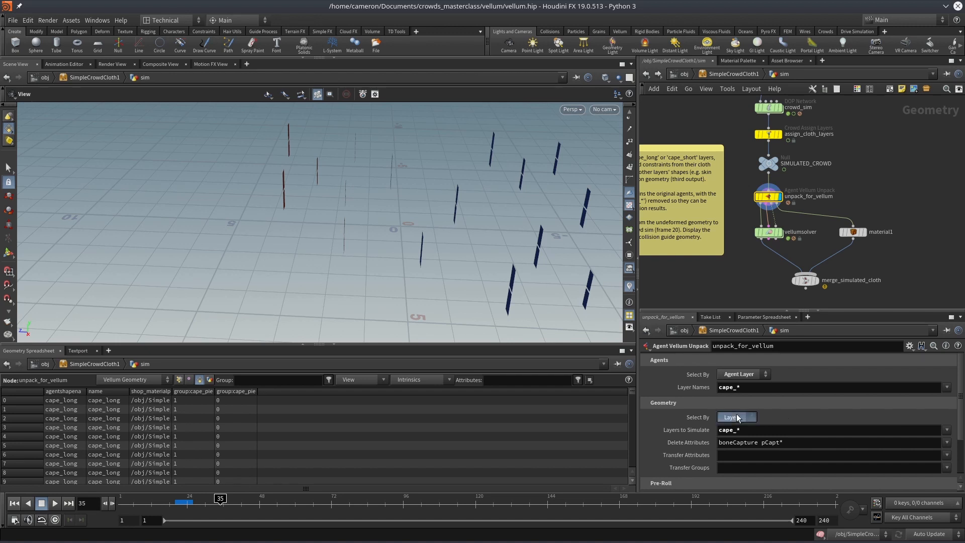
{"action": "left_click", "coordinate": [767, 415]}
{"action": "scroll", "coordinate": [747, 441], "scroll_direction": "down", "scroll_amount": 3}
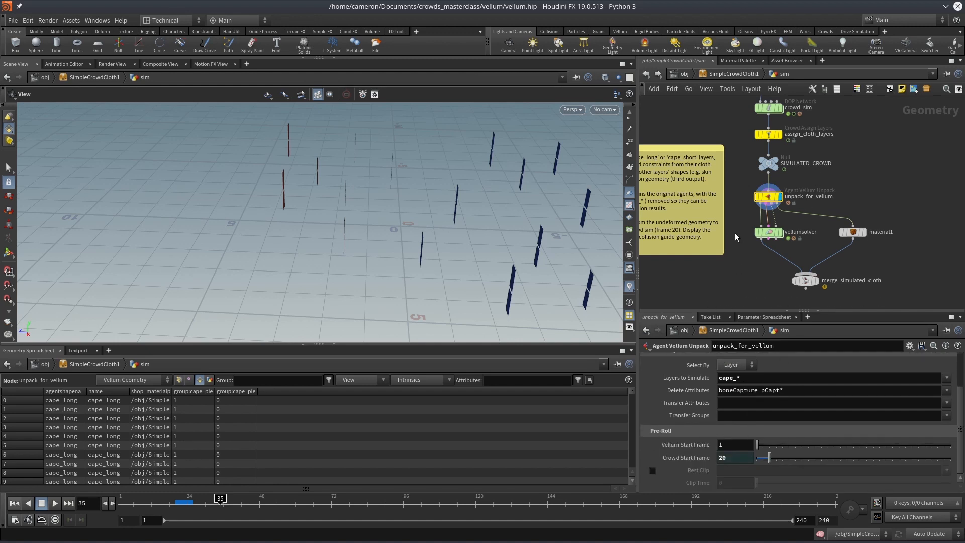
- Display vellumsolver and inspect it at frame 1, and view merge_simulated_cloth at frame 25
{"action": "left_click", "coordinate": [779, 232]}
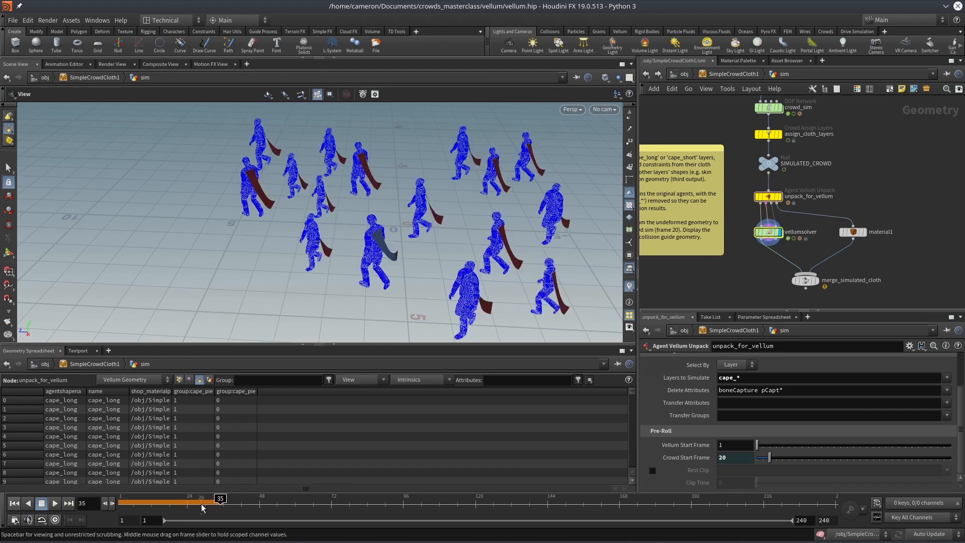
{"action": "left_click_drag", "start_coordinate": [202, 505], "coordinate": [81, 499]}
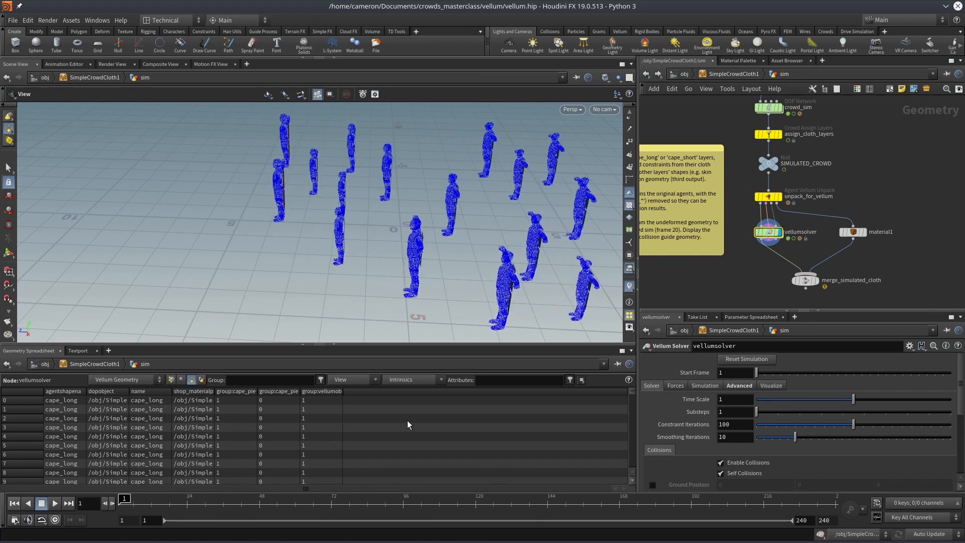
{"action": "left_click", "coordinate": [815, 280]}
{"action": "left_click", "coordinate": [807, 279]}
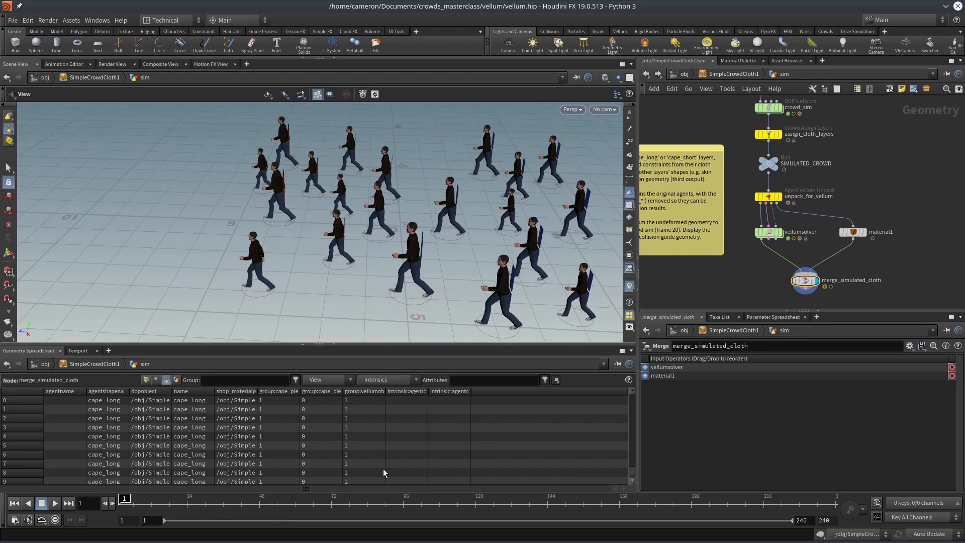
{"action": "left_click", "coordinate": [191, 505]}
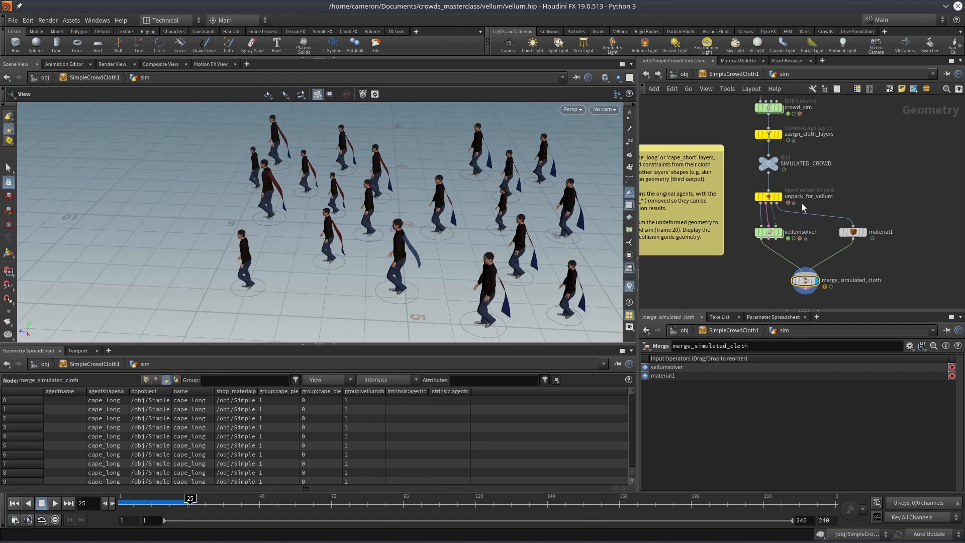
- Add a Crowd Assign Layers node branching from SIMULATED_CROWD, set its Number of Assignments to 0, and display it
{"action": "left_click", "coordinate": [779, 196]}
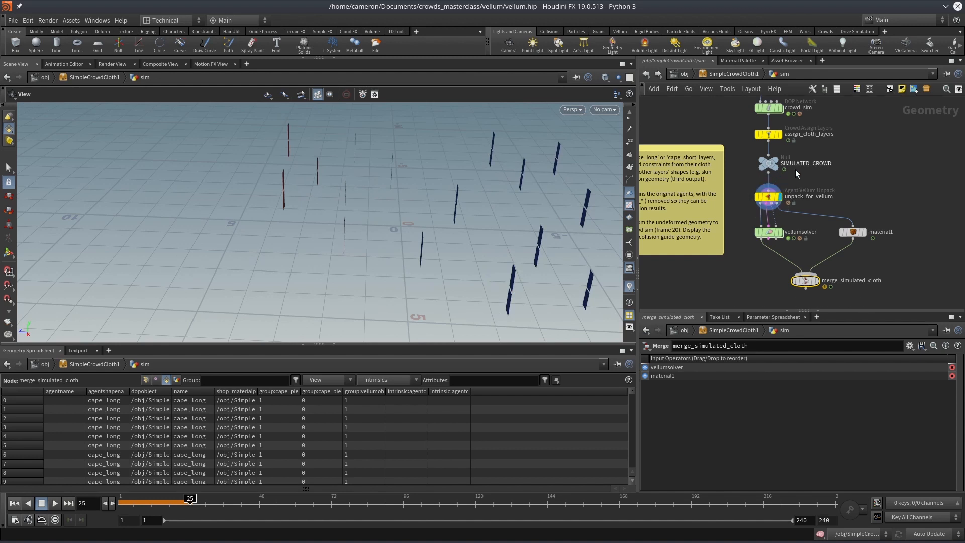
{"action": "left_click", "coordinate": [778, 163]}
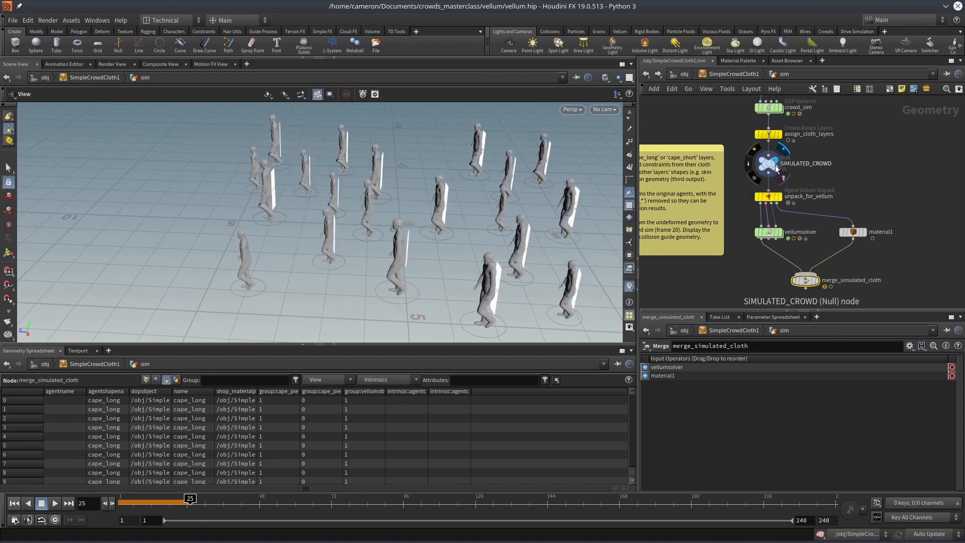
{"action": "key", "text": "Tab"}
{"action": "type", "text": "crowdas"}
{"action": "key", "text": "Return"}
{"action": "left_click", "coordinate": [855, 182]}
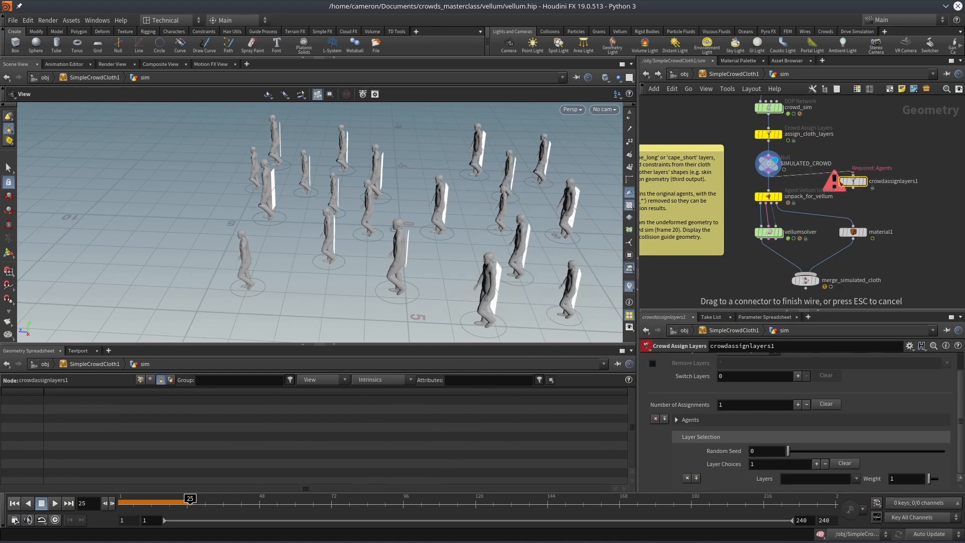
{"action": "left_click", "coordinate": [852, 177]}
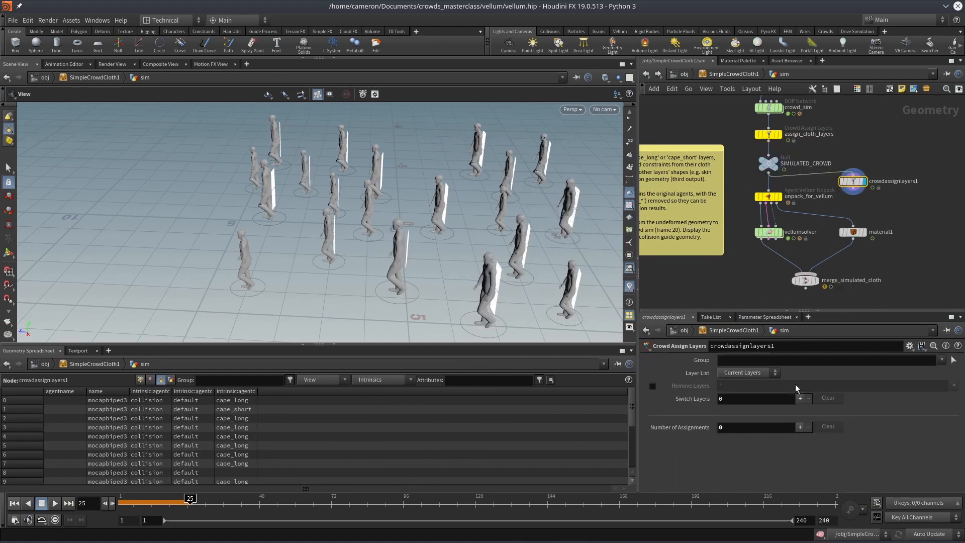
- Enable Remove Layers with the pattern cape_* on the new Crowd Assign Layers node, and wire it into material1
{"action": "left_click", "coordinate": [652, 385]}
{"action": "left_click", "coordinate": [952, 385]}
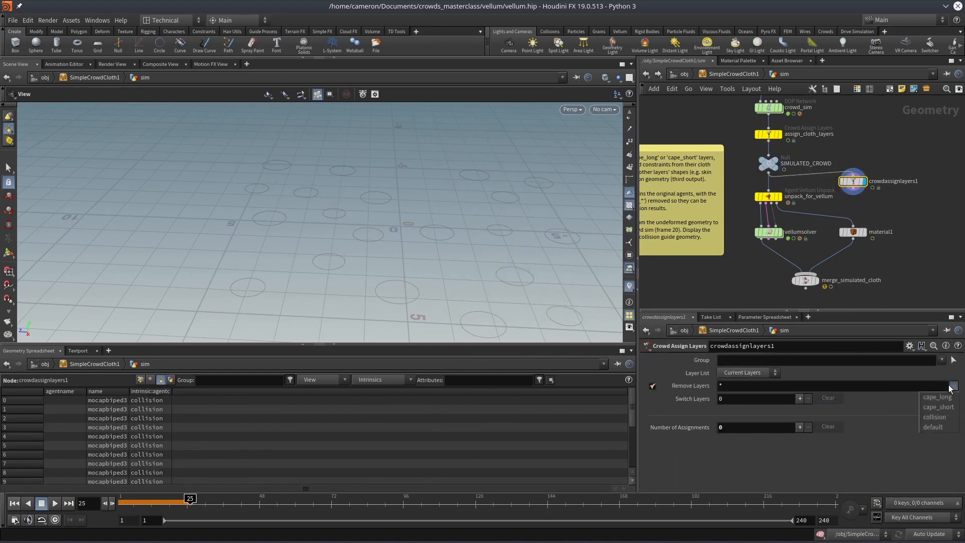
{"action": "left_click", "coordinate": [899, 386]}
{"action": "key", "text": "BackSpace"}
{"action": "type", "text": "cape_*("}
{"action": "key", "text": "Return"}
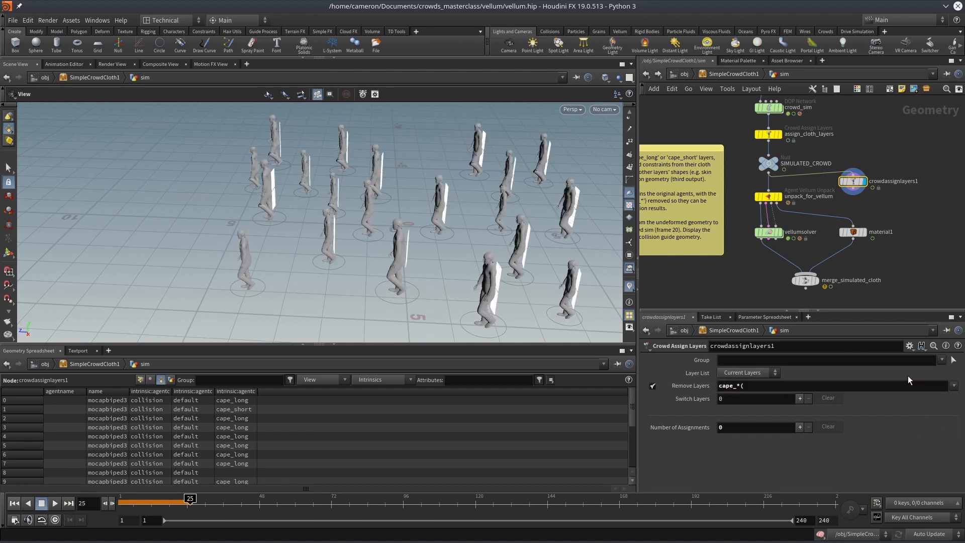
{"action": "left_click", "coordinate": [908, 386]}
{"action": "key", "text": "BackSpace"}
{"action": "type", "text": "\\"}
{"action": "key", "text": "Return"}
{"action": "left_click", "coordinate": [776, 386]}
{"action": "key", "text": "BackSpace"}
{"action": "key", "text": "Return"}
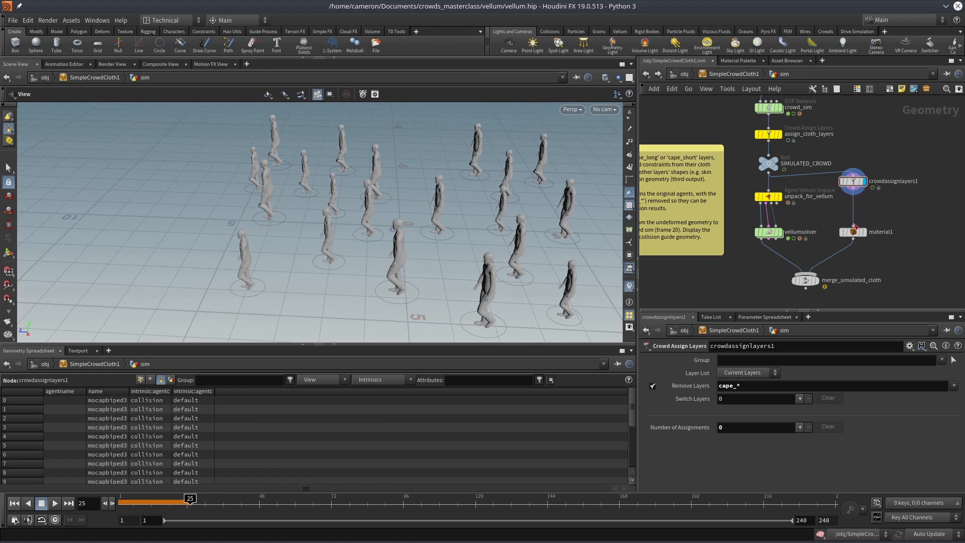
- Display merge_simulated_cloth and review the agent and geometry selection settings of unpack_for_vellum
{"action": "left_click", "coordinate": [816, 279]}
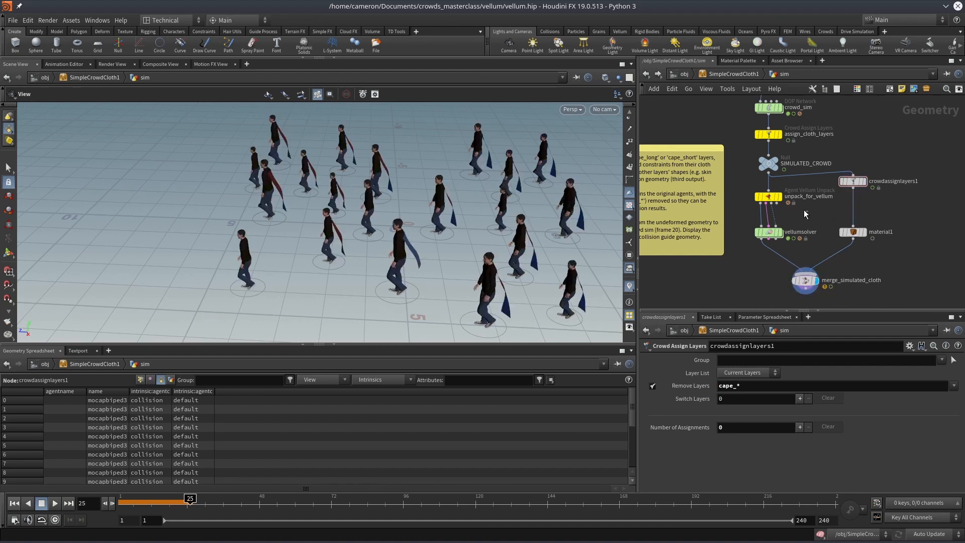
{"action": "left_click", "coordinate": [768, 199]}
{"action": "scroll", "coordinate": [691, 381], "scroll_direction": "up", "scroll_amount": 3}
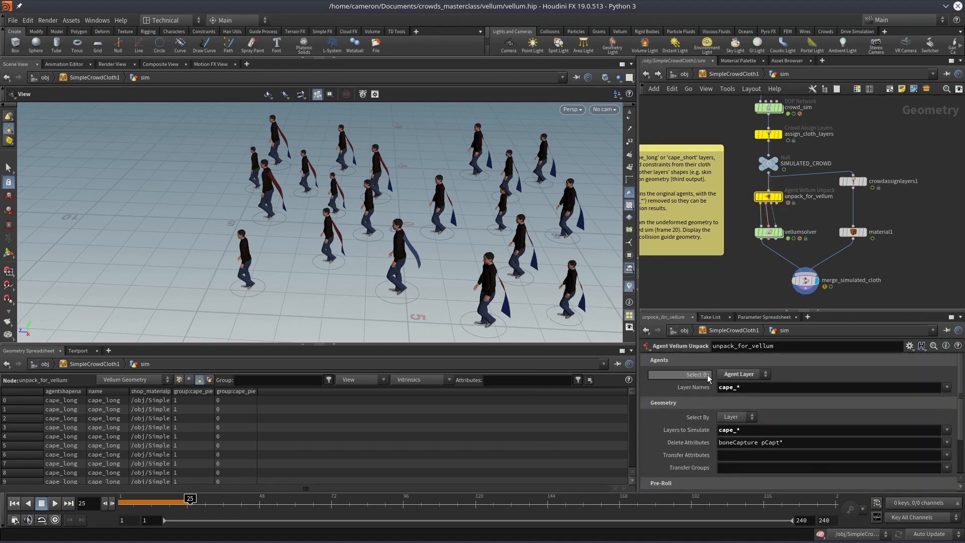
{"action": "left_click", "coordinate": [731, 416]}
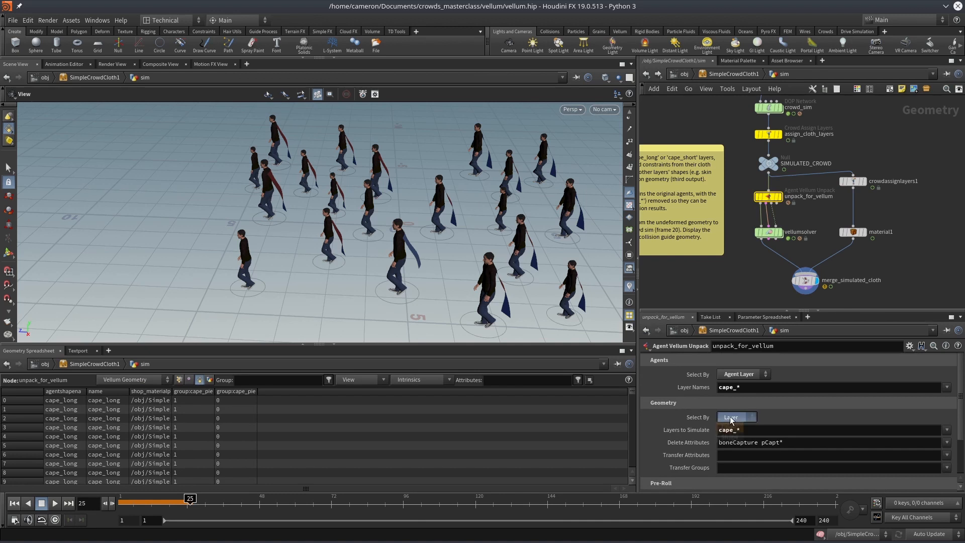
{"action": "left_click", "coordinate": [749, 416]}
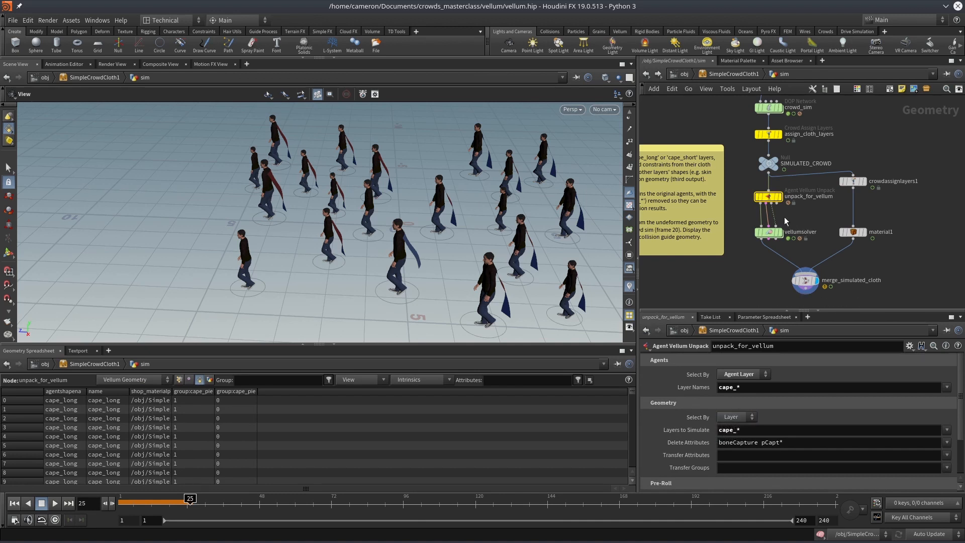
- Reconnect the fourth output of unpack_for_vellum to material1, and display material1 and the merge_simulated_cloth result
{"action": "left_click", "coordinate": [777, 207]}
{"action": "left_click", "coordinate": [854, 232]}
{"action": "left_click", "coordinate": [860, 231]}
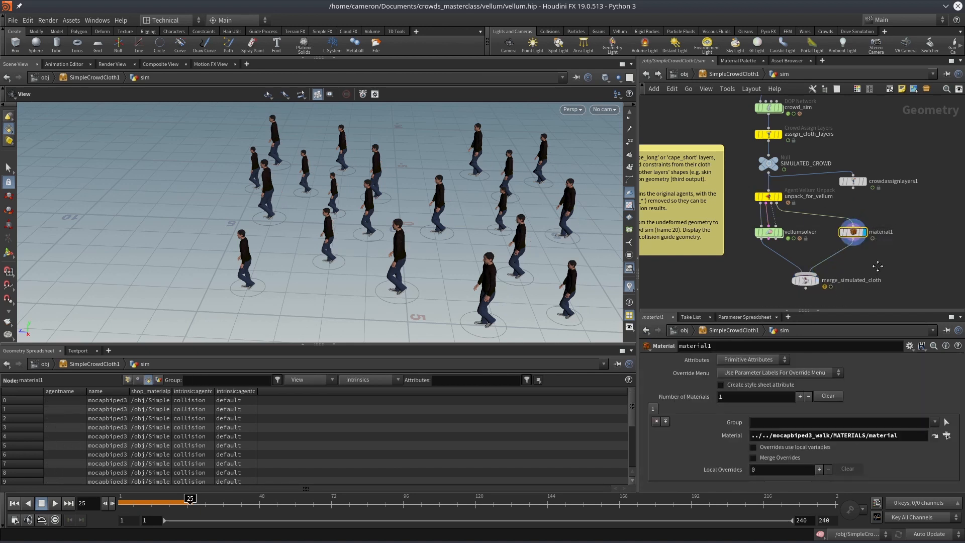
{"action": "middle_click_drag", "start_coordinate": [876, 266], "coordinate": [880, 247]}
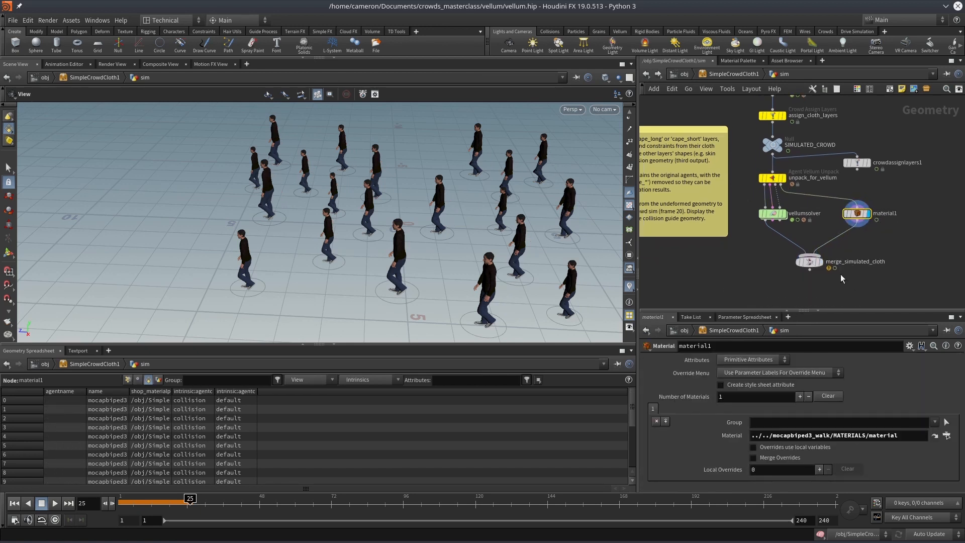
{"action": "left_click", "coordinate": [820, 262]}
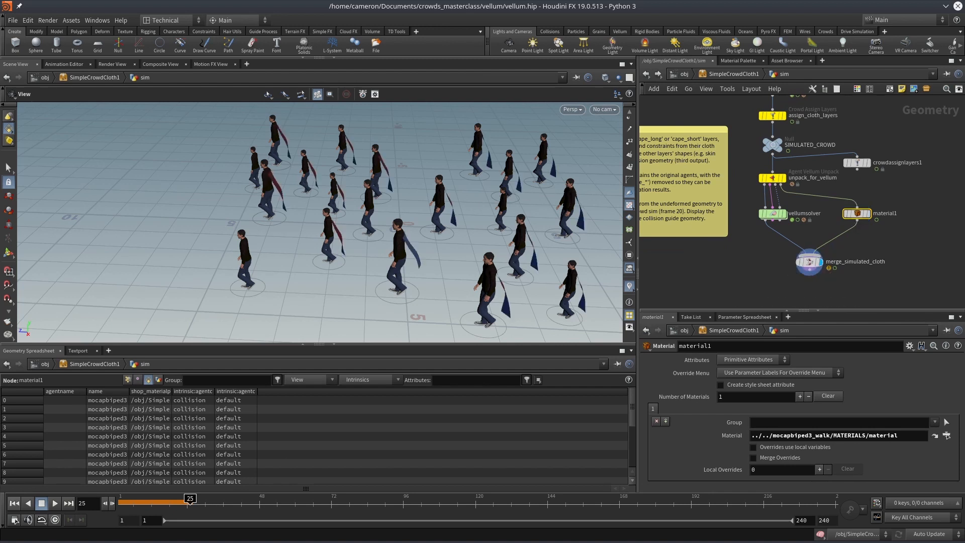